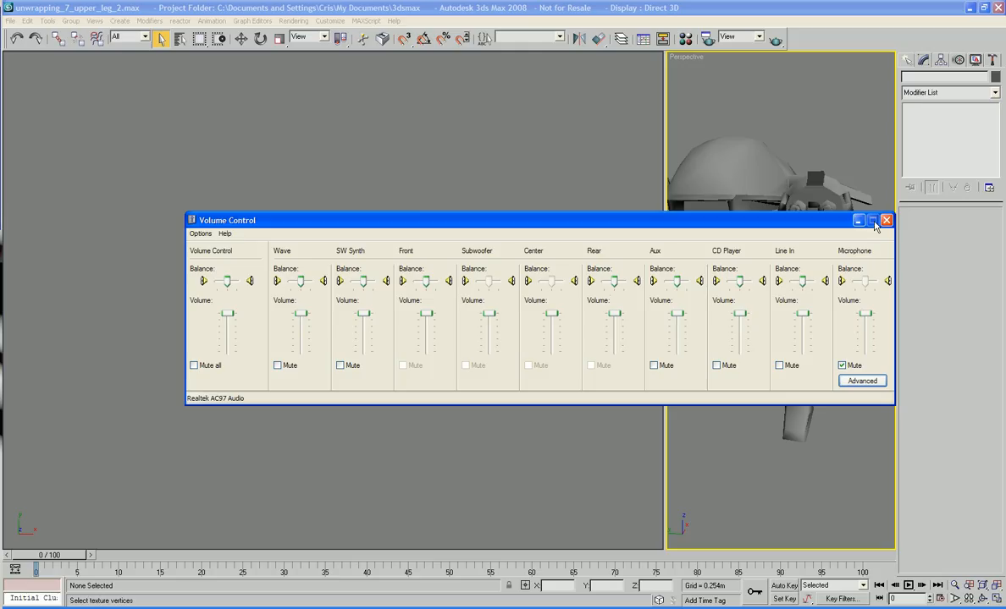
# - Close the Volume Control window, select the H_Hip_Pin object between the hips and the upper leg, and isolate it
pyautogui.click(885, 221)
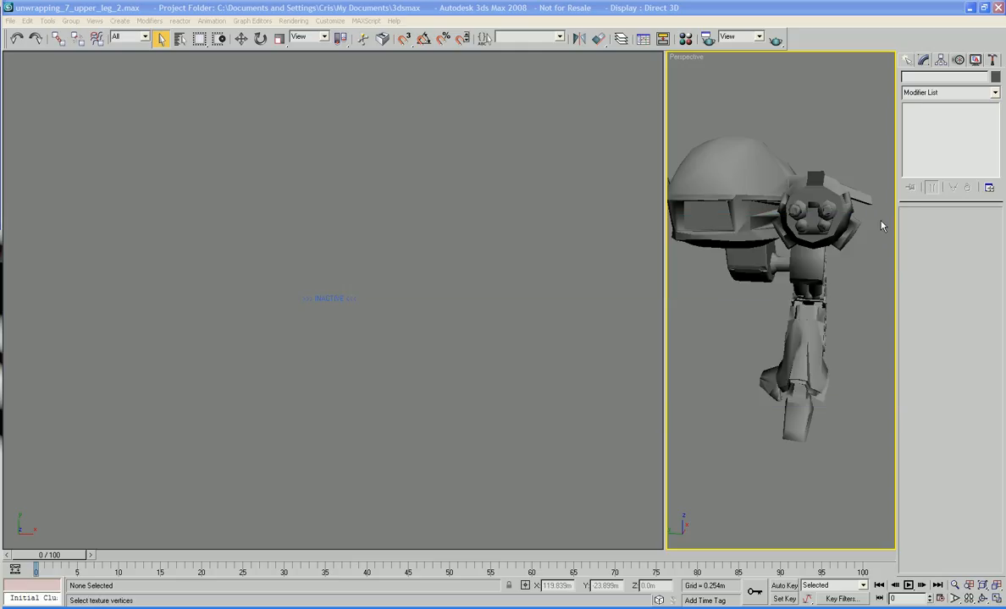
pyautogui.keyDown('alt'); pyautogui.moveTo(880, 226); pyautogui.dragTo(766, 260, button='middle'); pyautogui.keyUp('alt')
pyautogui.click(792, 271)
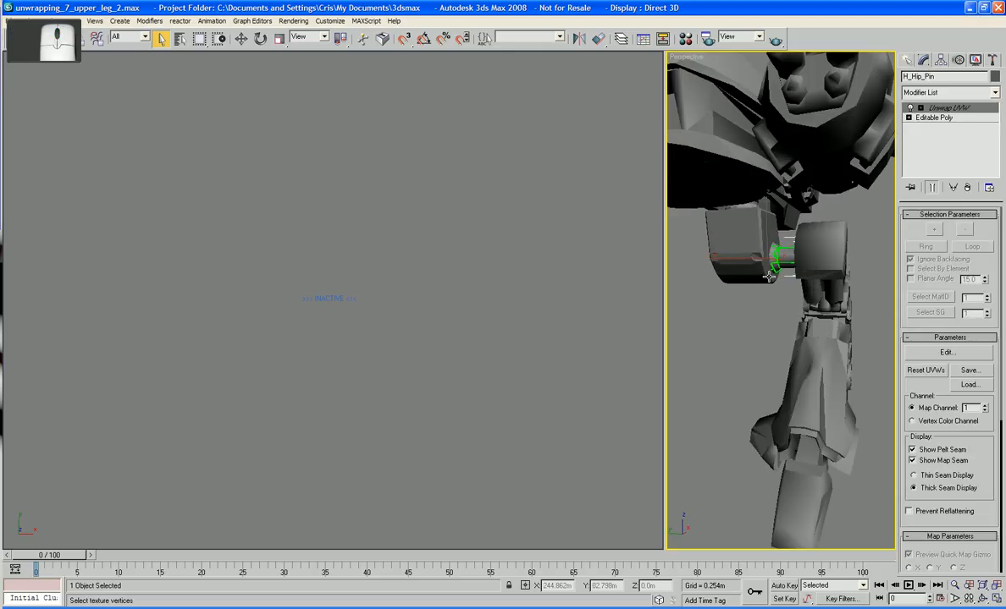
pyautogui.click(751, 263)
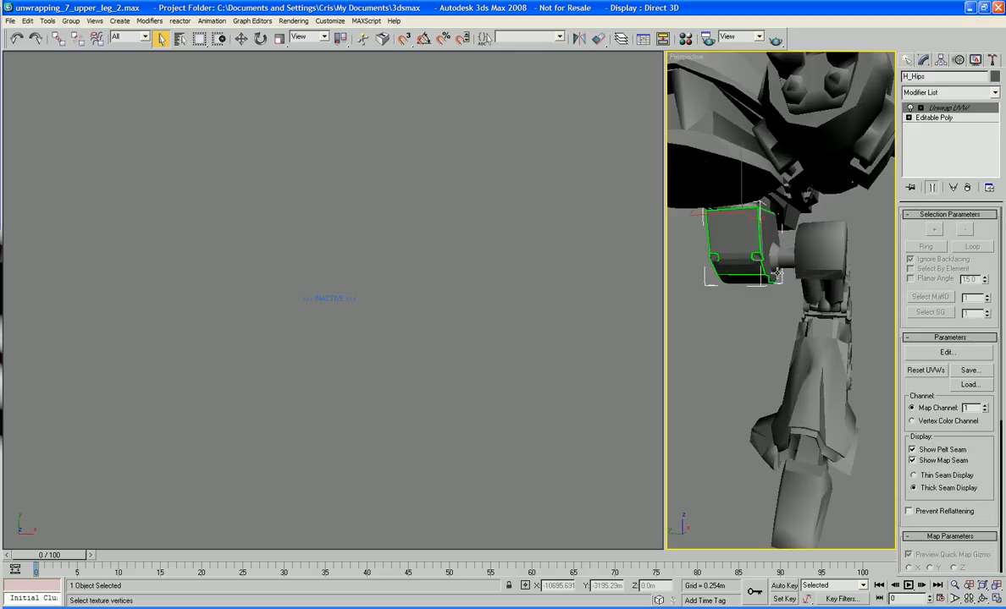
pyautogui.click(773, 261)
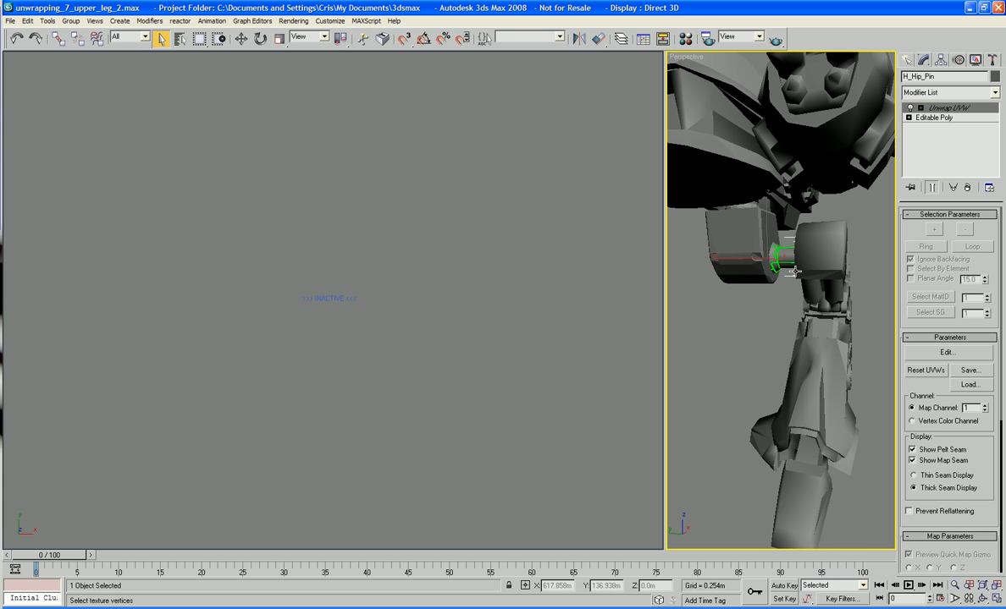
pyautogui.keyDown('alt'); pyautogui.moveTo(773, 261); pyautogui.dragTo(795, 283, button='middle'); pyautogui.keyUp('alt')
pyautogui.rightClick(788, 243)
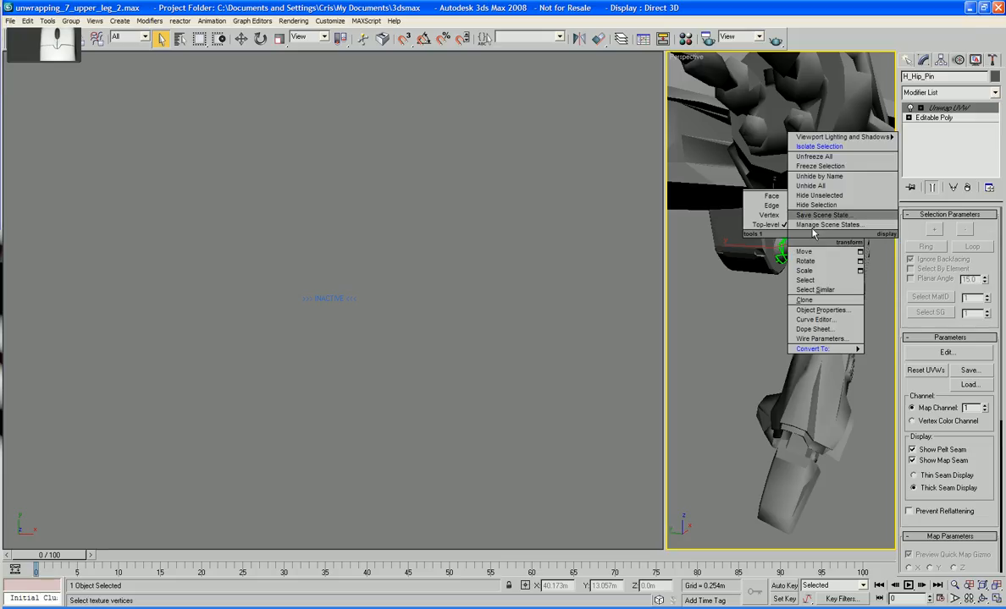
pyautogui.click(816, 147)
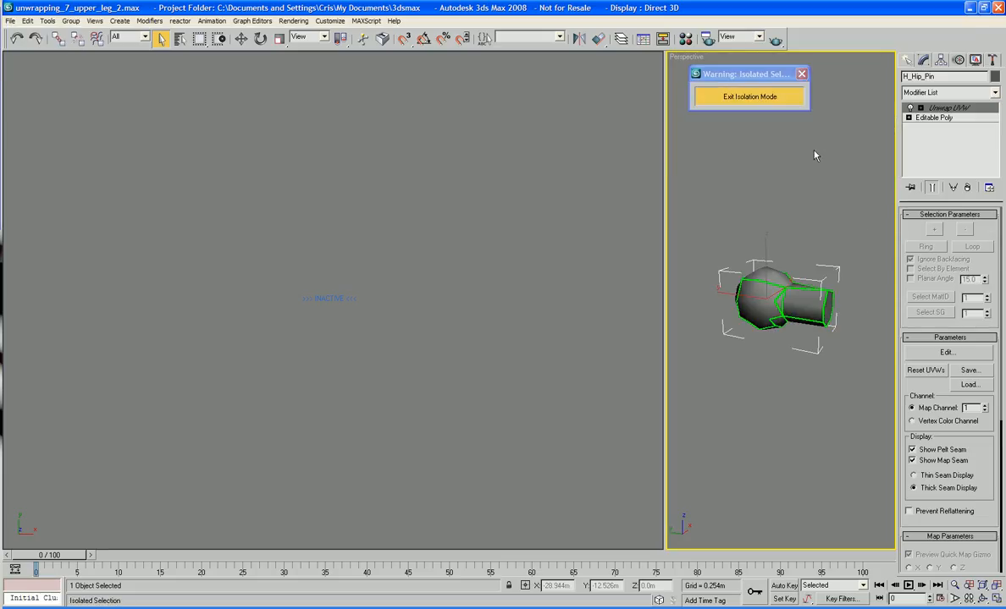
# - Examine the hip pin's existing UV layout in an enlarged UV editor with the checker background hidden
pyautogui.moveTo(816, 227)
pyautogui.keyDown('alt'); pyautogui.mouseDown(button='middle')
pyautogui.moveTo(817, 242)
pyautogui.moveTo(804, 238)
pyautogui.mouseUp(button='middle'); pyautogui.keyUp('alt')
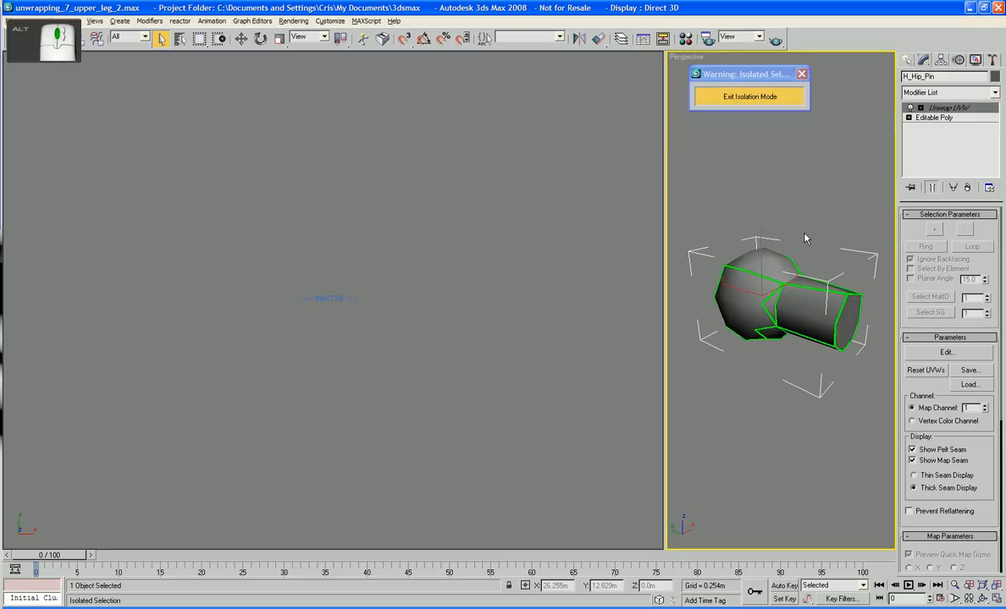
pyautogui.click(947, 353)
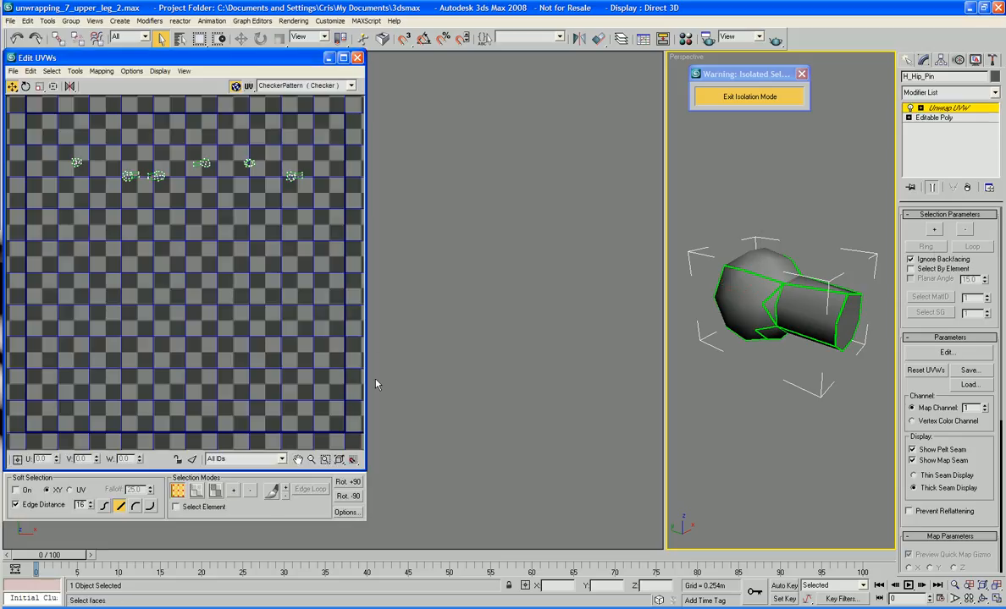
pyautogui.click(236, 87)
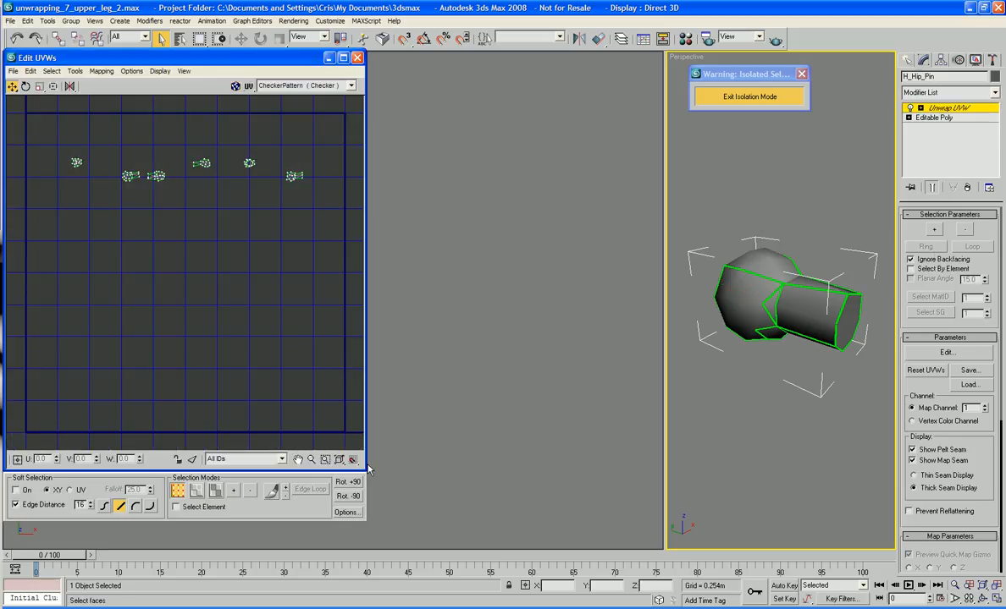
pyautogui.moveTo(366, 472); pyautogui.dragTo(662, 499)
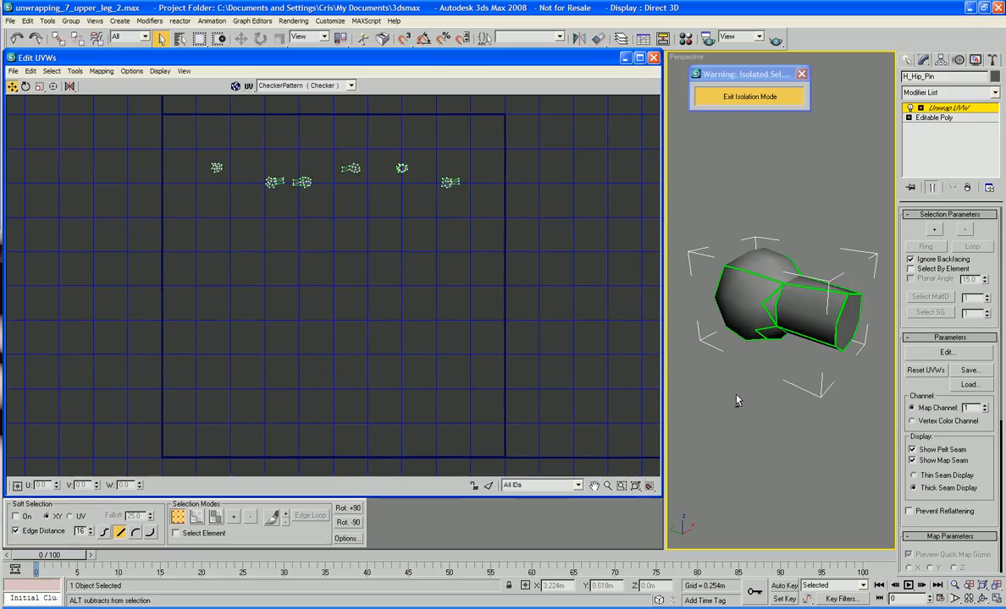
pyautogui.keyDown('alt'); pyautogui.moveTo(683, 367); pyautogui.dragTo(761, 377, button='middle'); pyautogui.keyUp('alt')
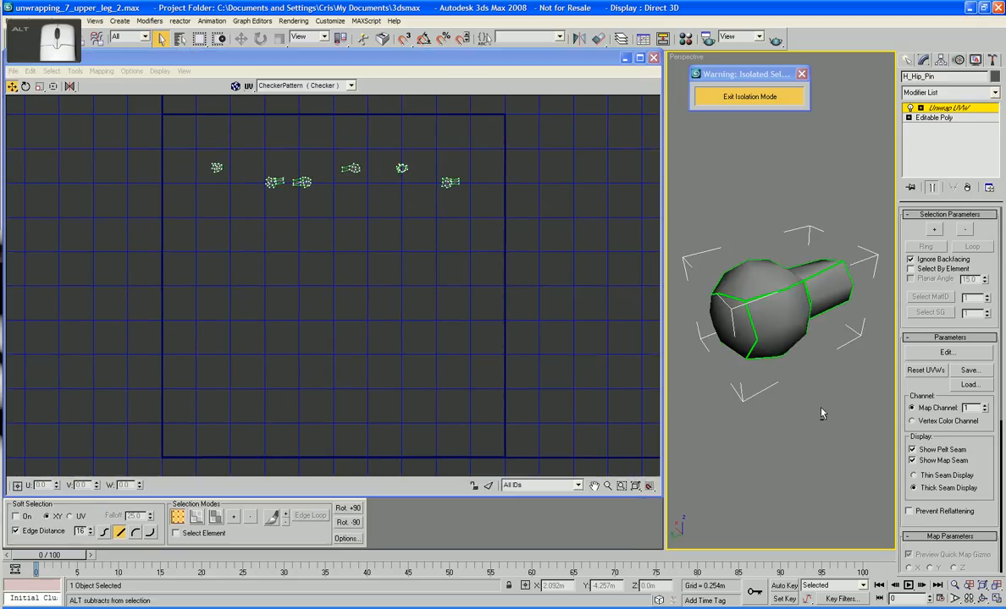
# - Add a UVW Map modifier to the hip pin with spherical mapping and fit its gizmo to the object
pyautogui.click(952, 109)
pyautogui.click(950, 93)
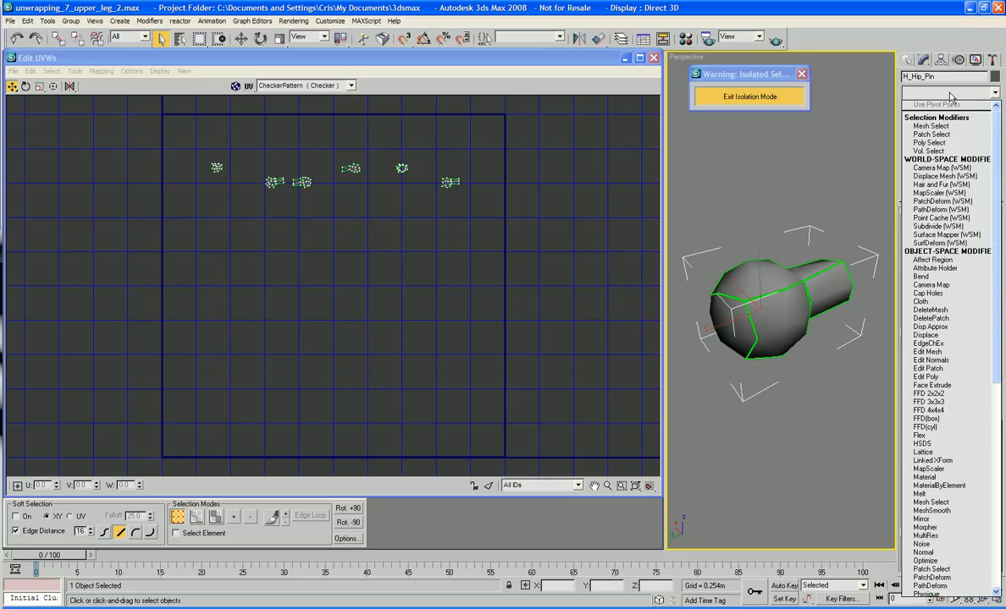
pyautogui.press('u')
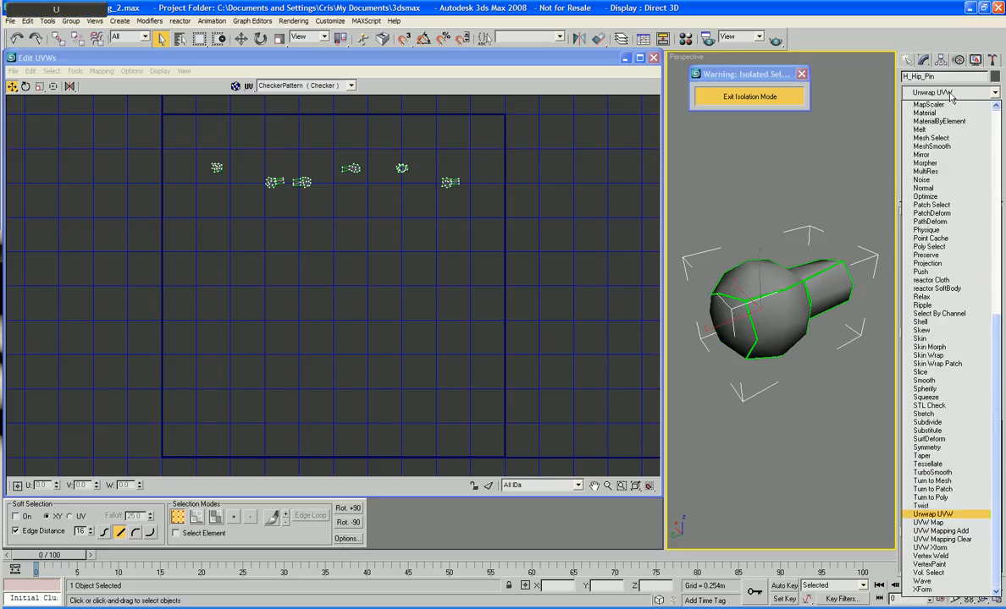
pyautogui.press('u')
pyautogui.press('Return')
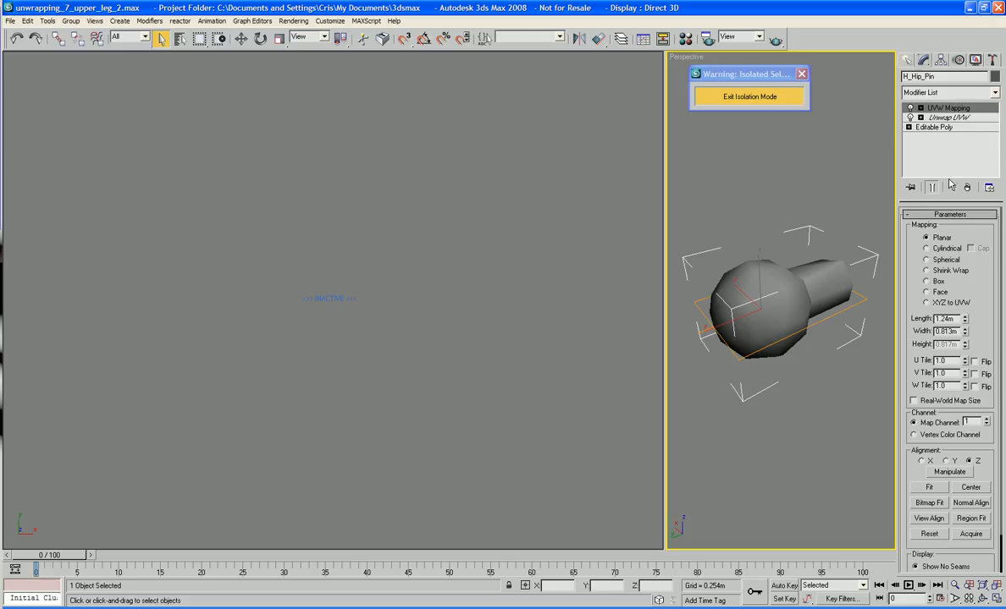
pyautogui.click(926, 249)
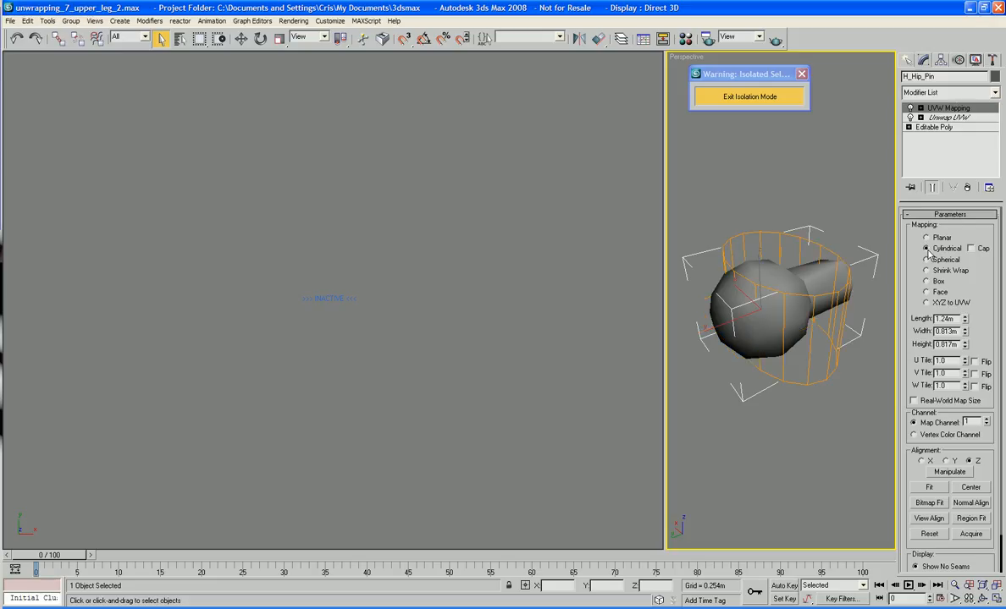
pyautogui.click(926, 259)
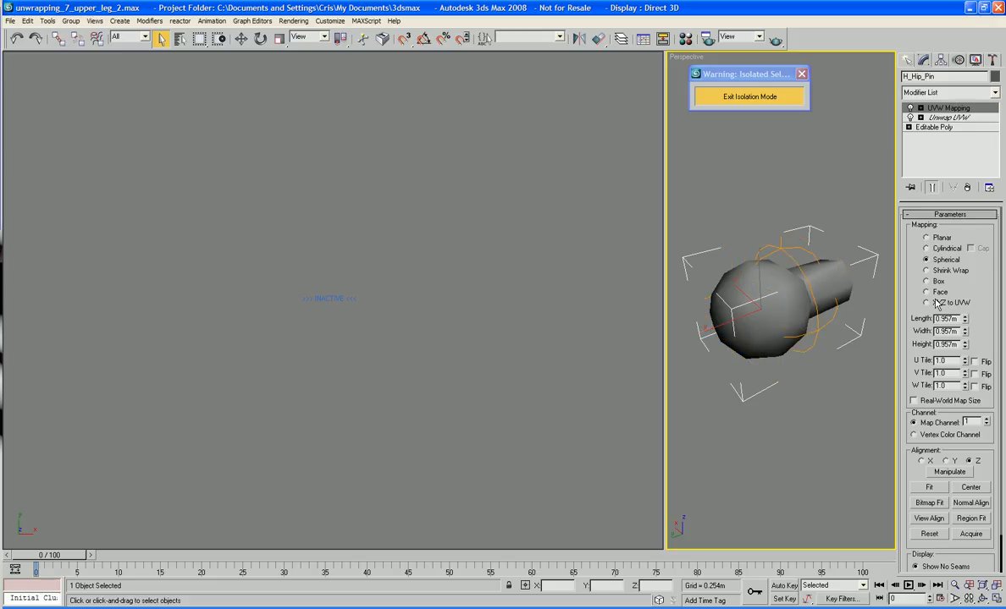
pyautogui.click(929, 487)
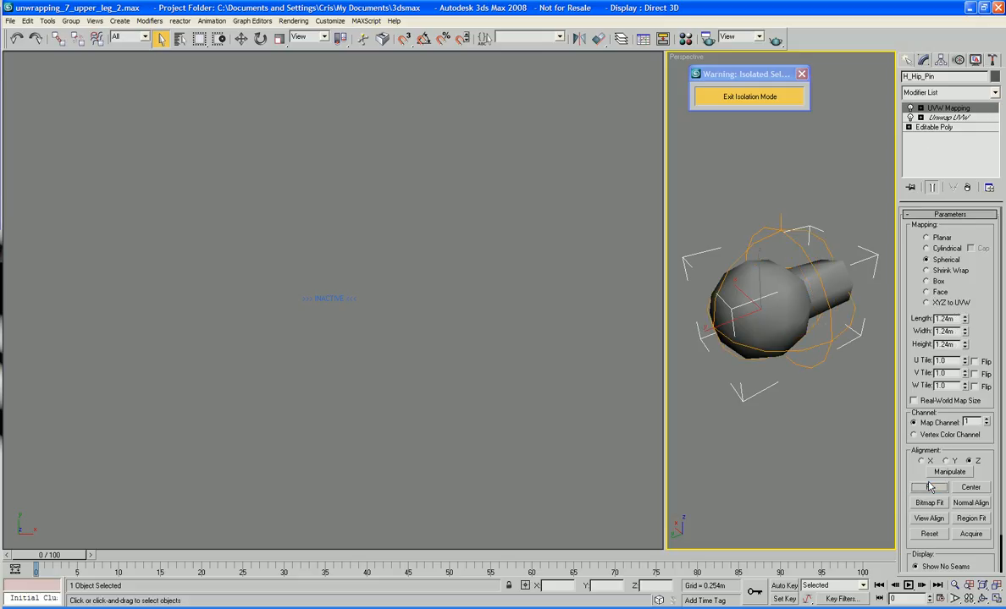
# - Add another Unwrap UVW modifier above the spherical UVW Mapping on the hip pin
pyautogui.click(938, 92)
pyautogui.press('u')
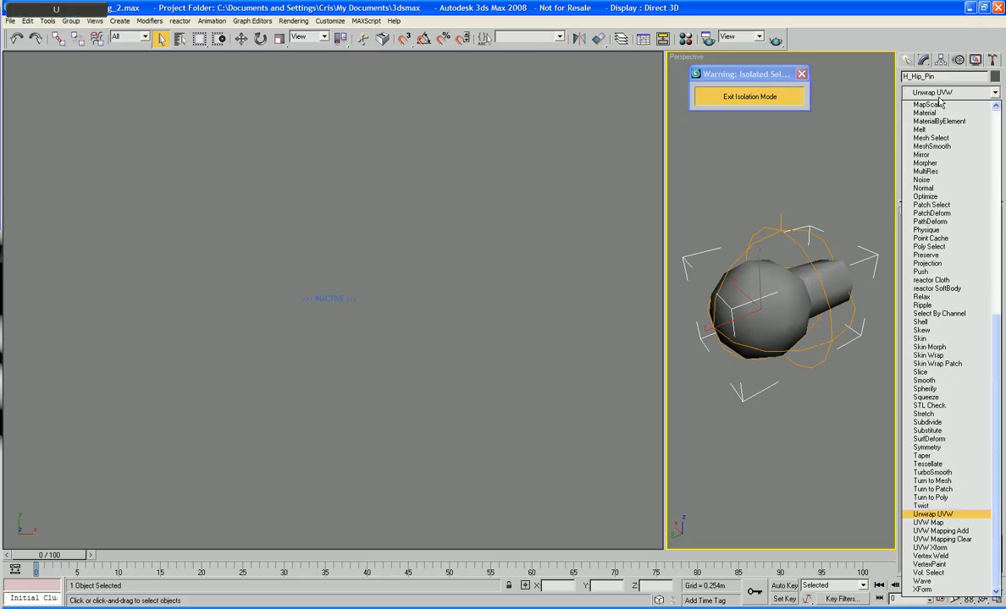
pyautogui.press('Return')
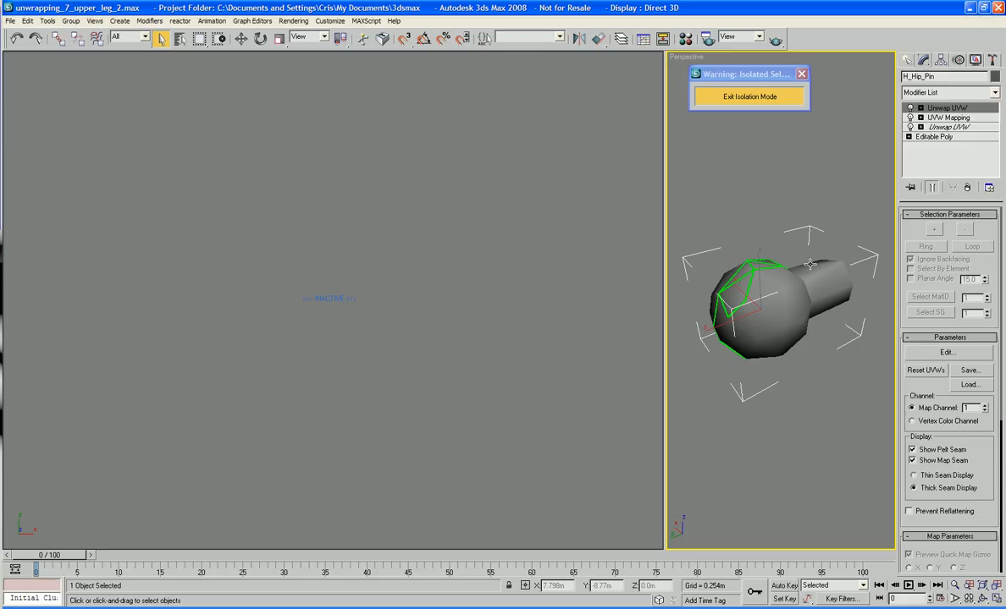
pyautogui.keyDown('alt'); pyautogui.moveTo(730, 249); pyautogui.dragTo(669, 254, button='middle'); pyautogui.keyUp('alt')
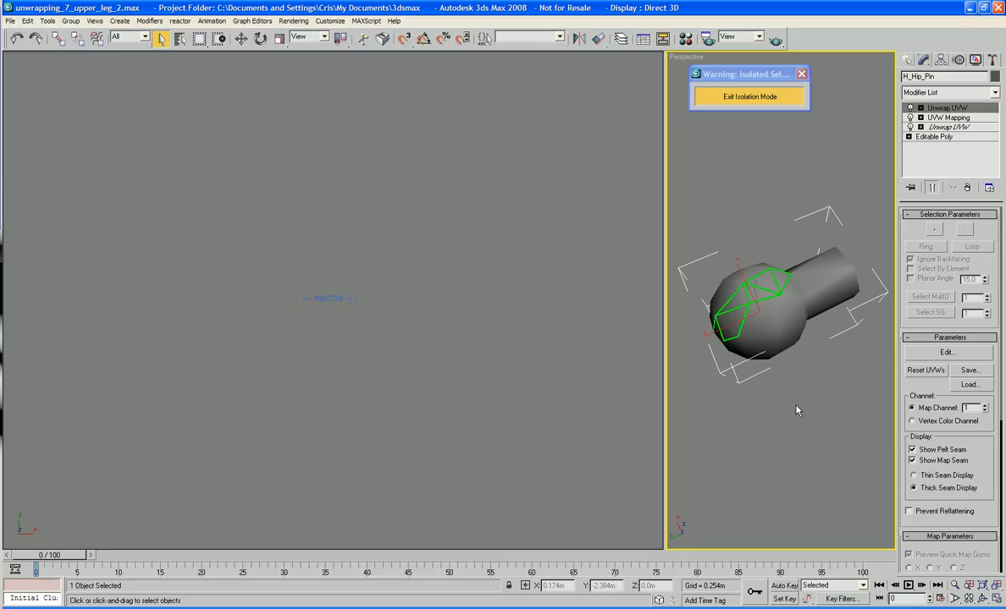
# - Open the UV editor for the new Unwrap UVW modifier and hide the checker background
pyautogui.click(945, 353)
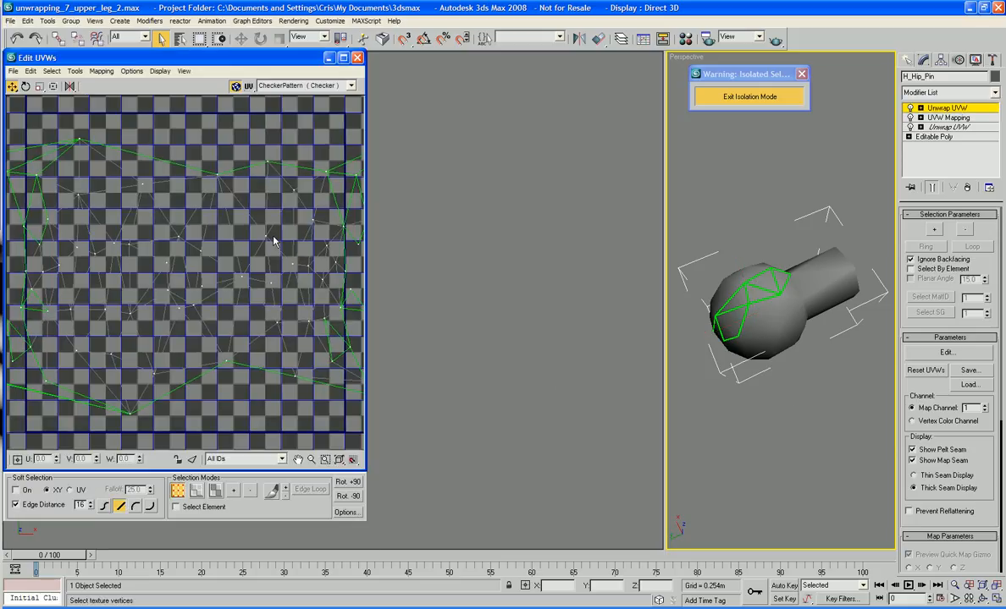
pyautogui.click(236, 87)
pyautogui.scroll(-6, 261, 196)
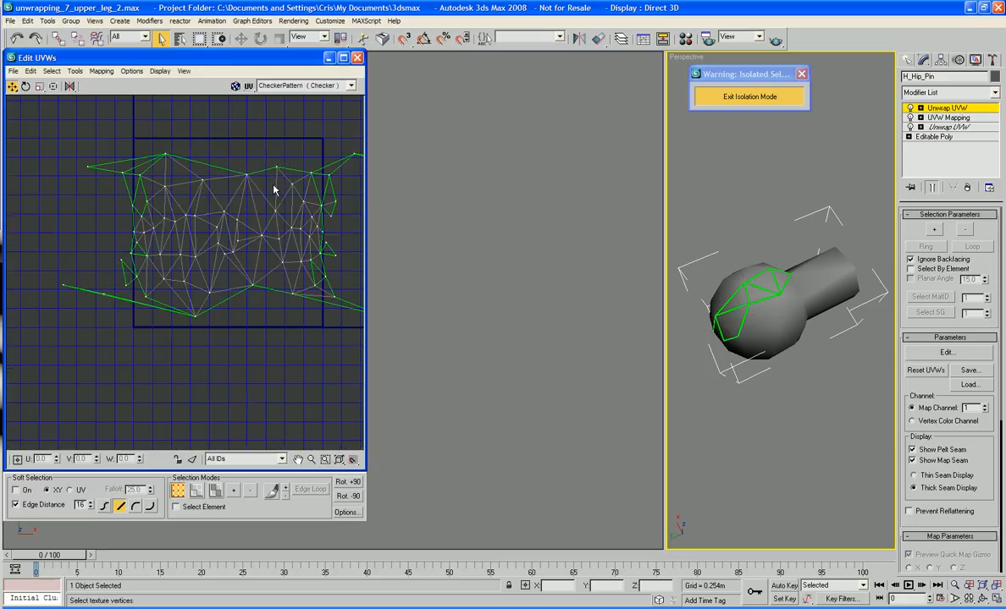
pyautogui.moveTo(193, 185); pyautogui.dragTo(196, 190, button='middle')
pyautogui.scroll(-3, 196, 191)
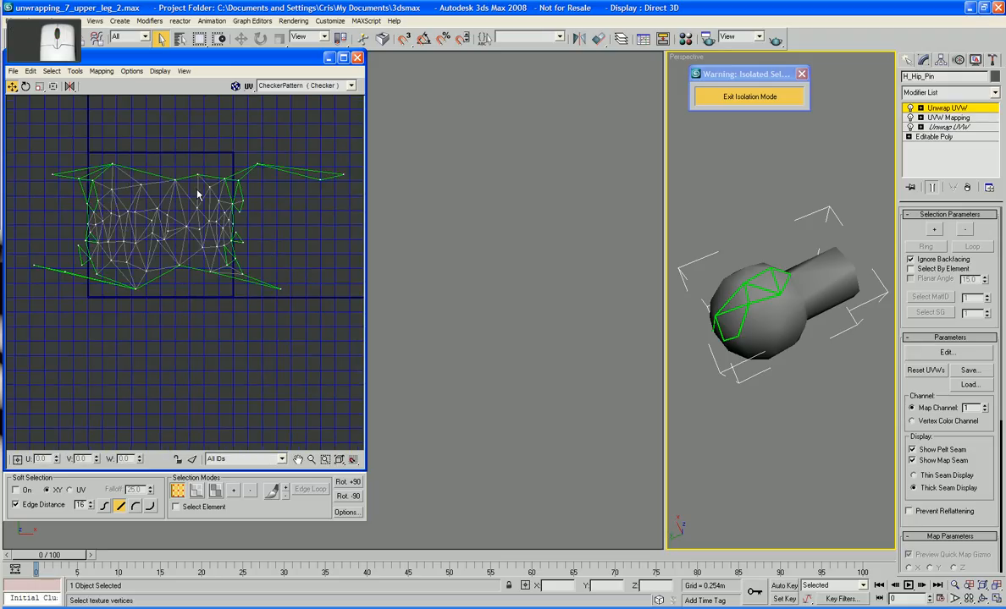
pyautogui.moveTo(259, 204); pyautogui.dragTo(287, 224, button='middle')
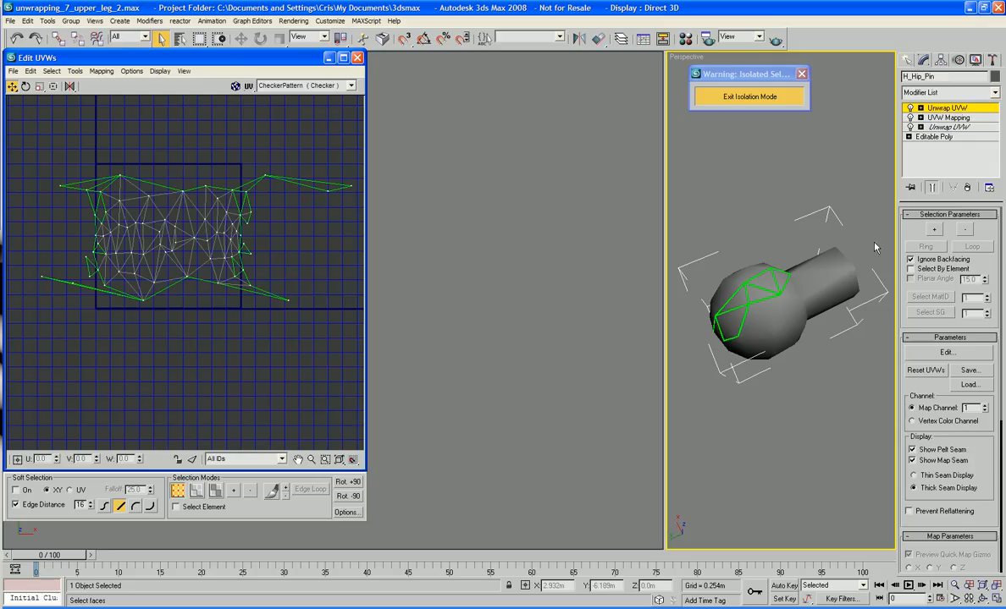
# - At the Face level of the Unwrap UVW modifier, select all side faces around the pin's shaft, excluding its end cap
pyautogui.keyDown('alt'); pyautogui.moveTo(725, 248); pyautogui.dragTo(809, 341, button='middle'); pyautogui.keyUp('alt')
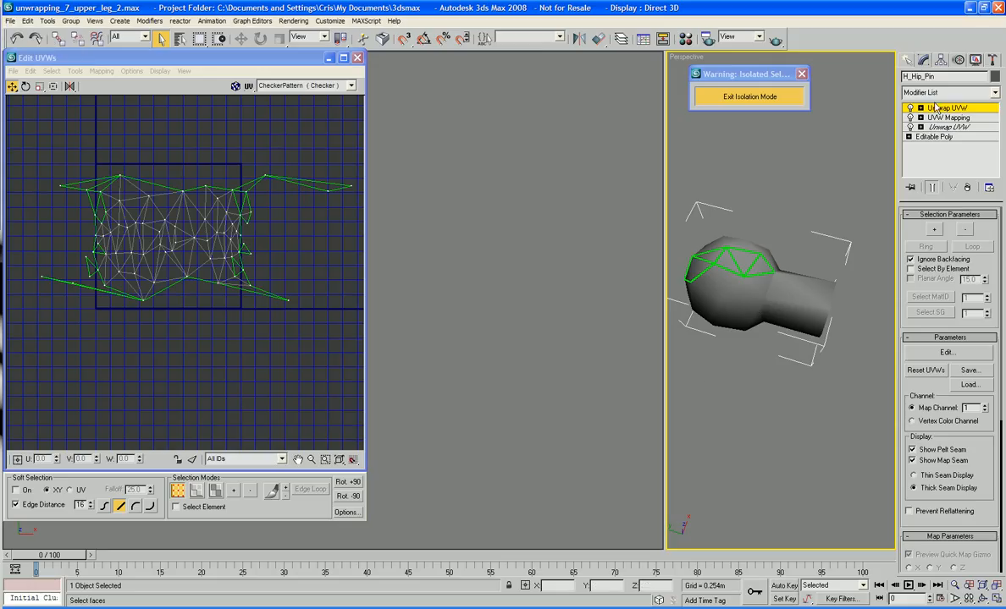
pyautogui.click(920, 108)
pyautogui.click(940, 136)
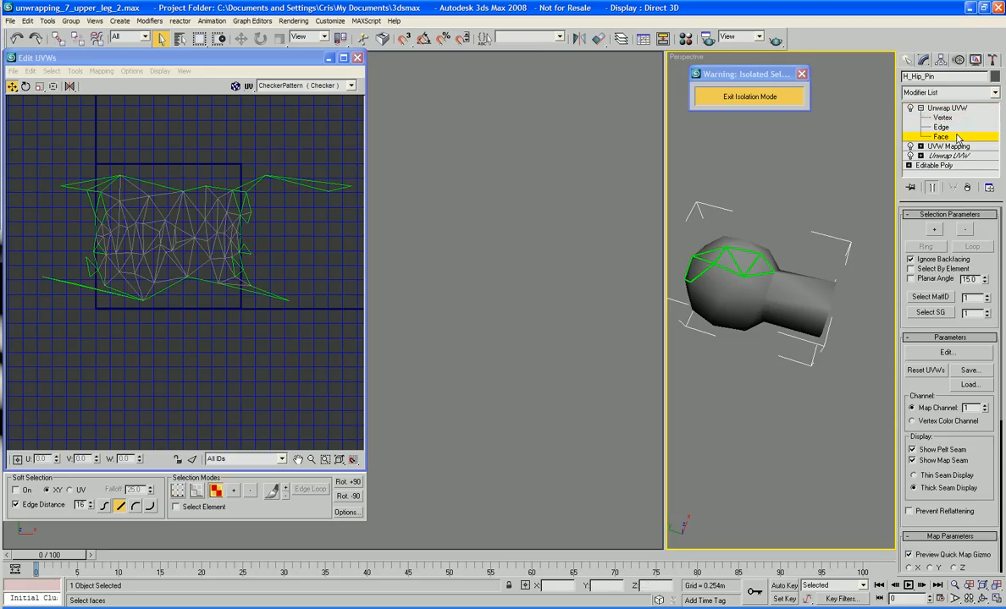
pyautogui.click(790, 292)
pyautogui.keyDown('ctrl'); pyautogui.click(813, 288); pyautogui.keyUp('ctrl')
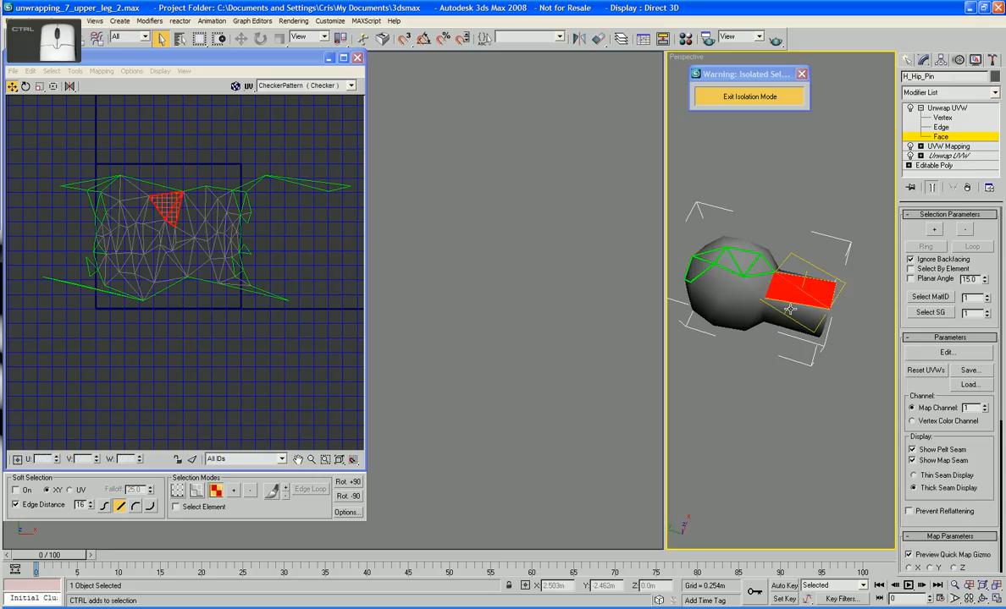
pyautogui.keyDown('ctrl'); pyautogui.click(790, 314); pyautogui.keyUp('ctrl')
pyautogui.keyDown('alt'); pyautogui.moveTo(790, 314); pyautogui.dragTo(800, 286, button='middle'); pyautogui.keyUp('alt')
pyautogui.keyDown('ctrl'); pyautogui.click(799, 283); pyautogui.keyUp('ctrl')
pyautogui.keyDown('ctrl'); pyautogui.click(810, 296); pyautogui.keyUp('ctrl')
pyautogui.keyDown('ctrl'); pyautogui.click(806, 318); pyautogui.keyUp('ctrl')
pyautogui.keyDown('ctrl'); pyautogui.click(791, 296); pyautogui.keyUp('ctrl')
pyautogui.keyDown('ctrl'); pyautogui.click(788, 316); pyautogui.keyUp('ctrl')
pyautogui.keyDown('ctrl'); pyautogui.click(802, 301); pyautogui.keyUp('ctrl')
pyautogui.keyDown('ctrl'); pyautogui.click(805, 318); pyautogui.keyUp('ctrl')
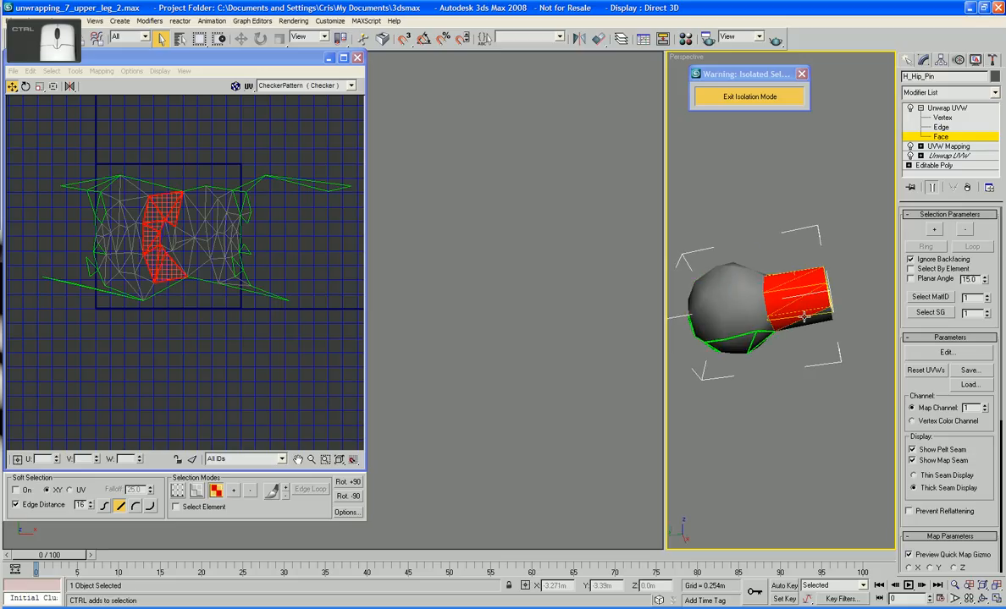
pyautogui.keyDown('alt'); pyautogui.moveTo(830, 328); pyautogui.dragTo(685, 332, button='middle'); pyautogui.keyUp('alt')
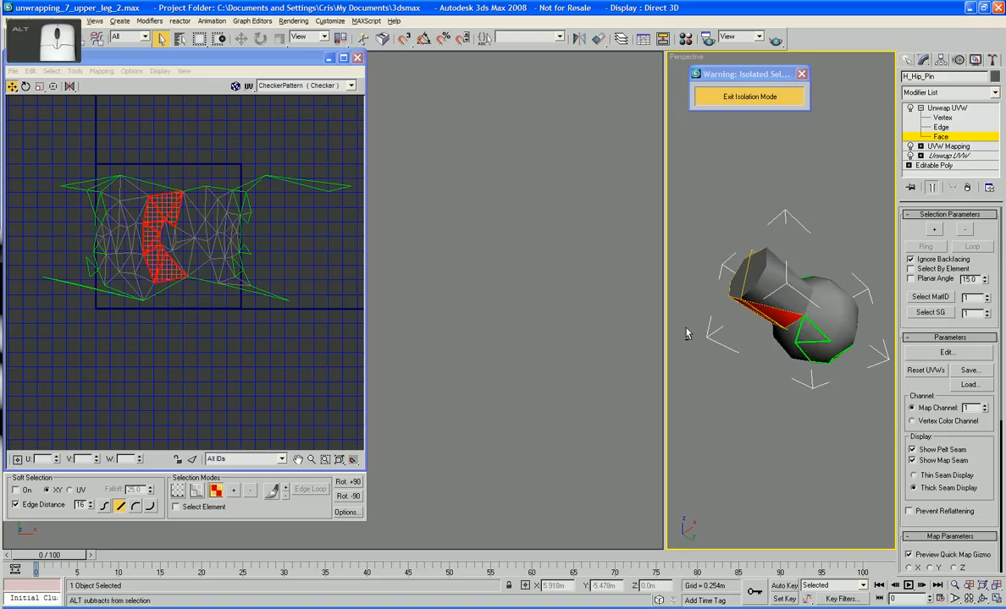
pyautogui.keyDown('ctrl'); pyautogui.click(777, 285); pyautogui.keyUp('ctrl')
pyautogui.keyDown('ctrl'); pyautogui.click(778, 286); pyautogui.keyUp('ctrl')
pyautogui.keyDown('alt'); pyautogui.moveTo(778, 285); pyautogui.dragTo(787, 322, button='middle'); pyautogui.keyUp('alt')
pyautogui.keyDown('ctrl'); pyautogui.click(795, 310); pyautogui.keyUp('ctrl')
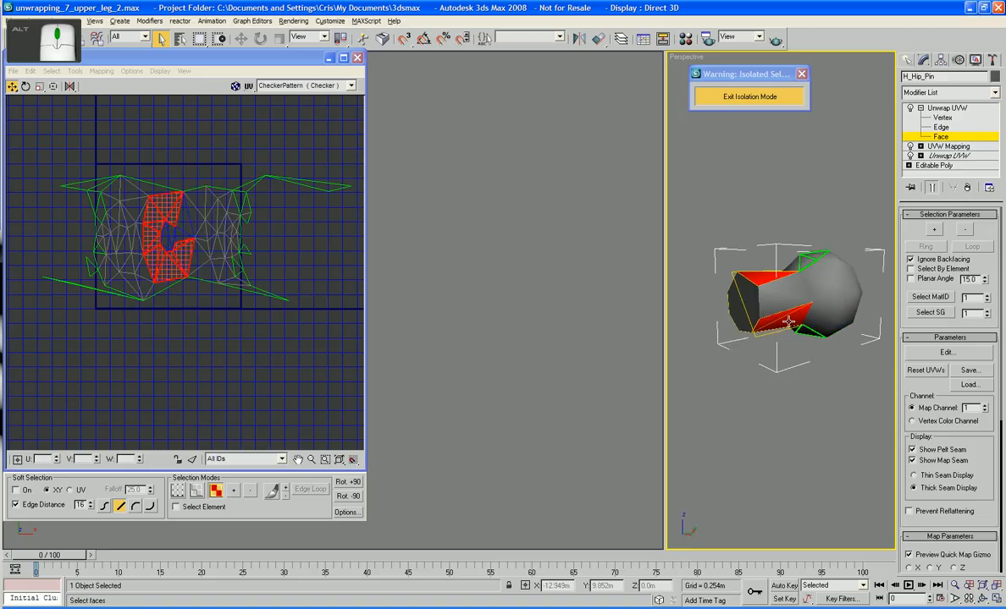
pyautogui.keyDown('ctrl'); pyautogui.click(786, 303); pyautogui.keyUp('ctrl')
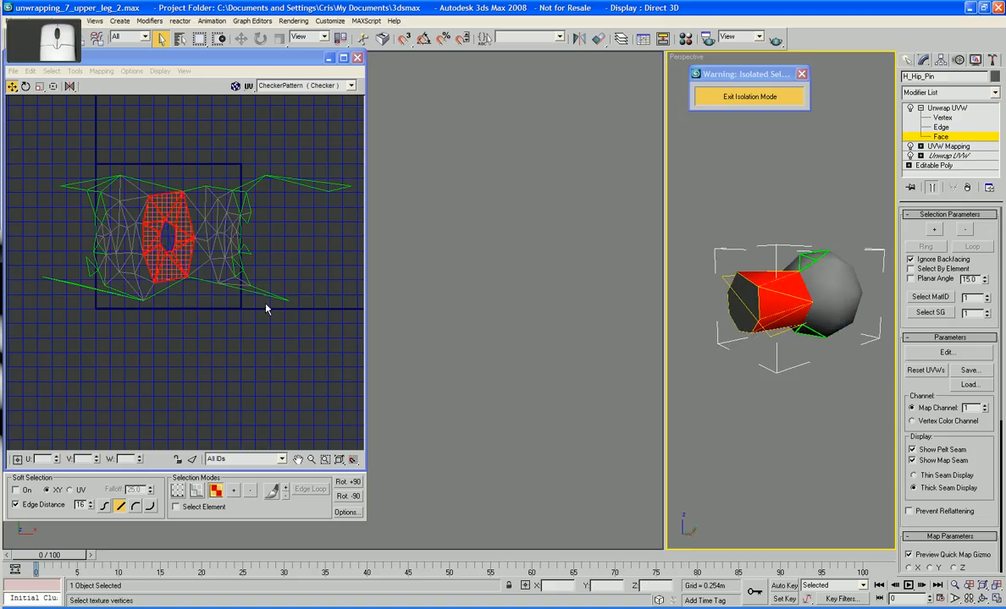
# - Break the selected shaft faces away from the rest of the UV layout
pyautogui.moveTo(265, 304); pyautogui.dragTo(231, 325, button='middle')
pyautogui.scroll(-1, 260, 338)
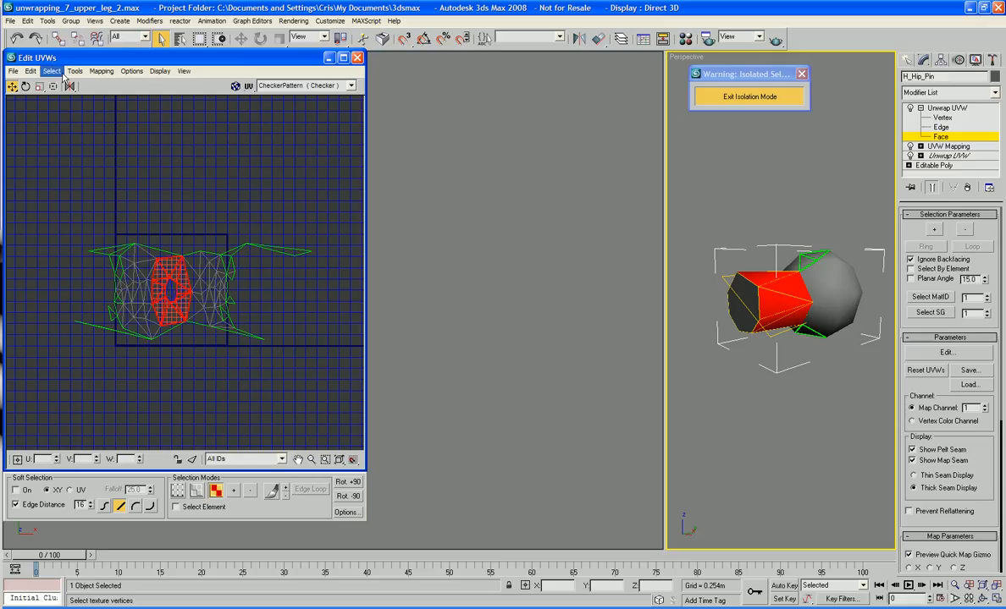
pyautogui.rightClick(175, 266)
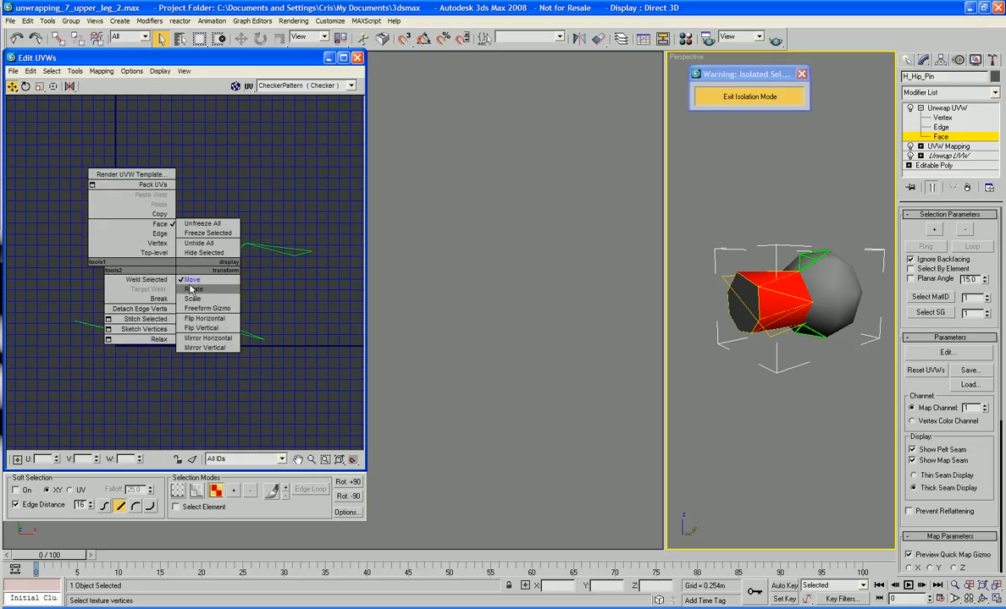
pyautogui.click(152, 302)
# - Try flatten mapping the selected shaft faces with a face angle threshold of 75 and moving the result, and undo both
pyautogui.click(75, 70)
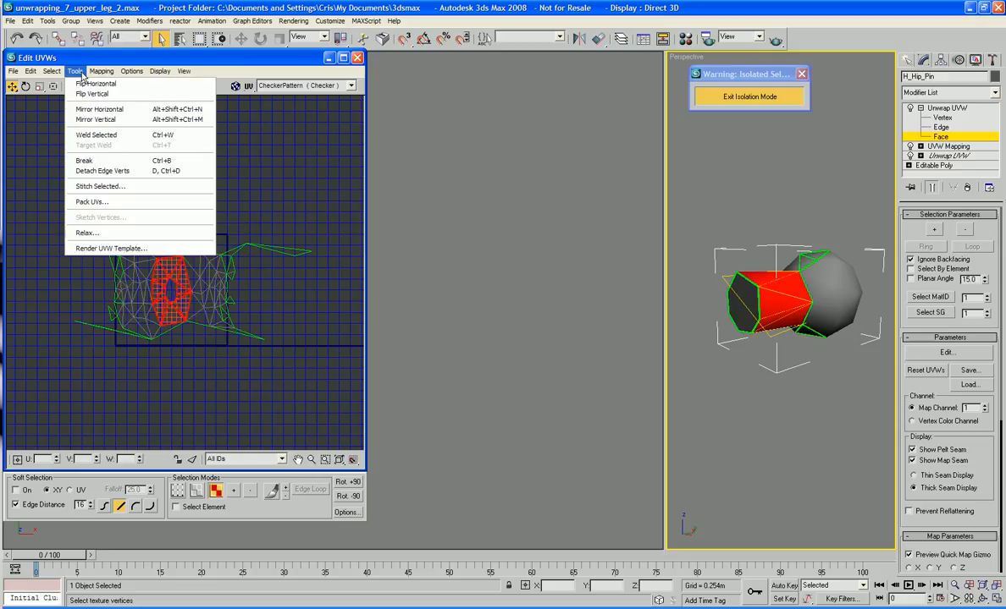
pyautogui.click(103, 84)
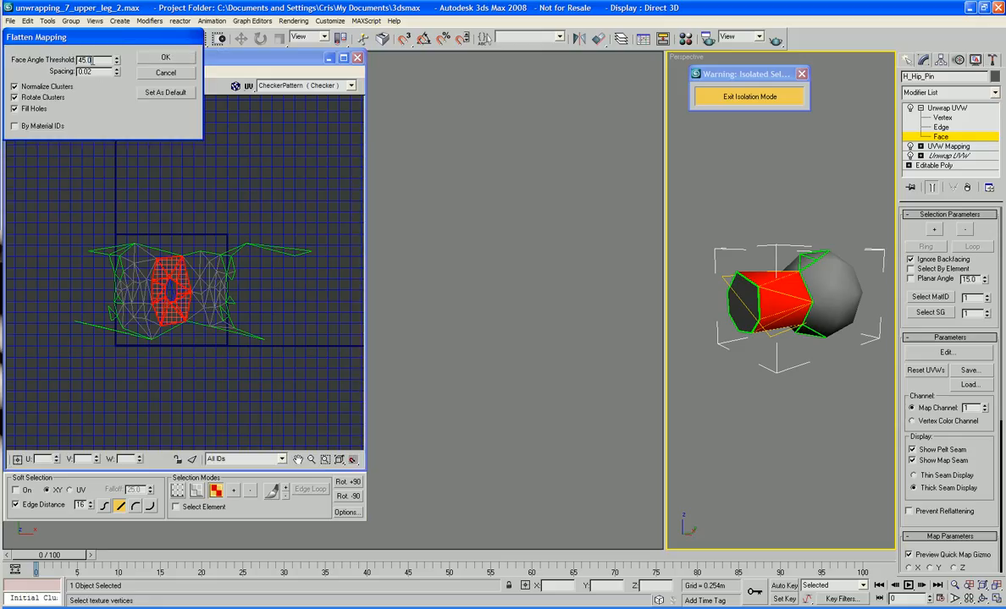
pyautogui.write('75')
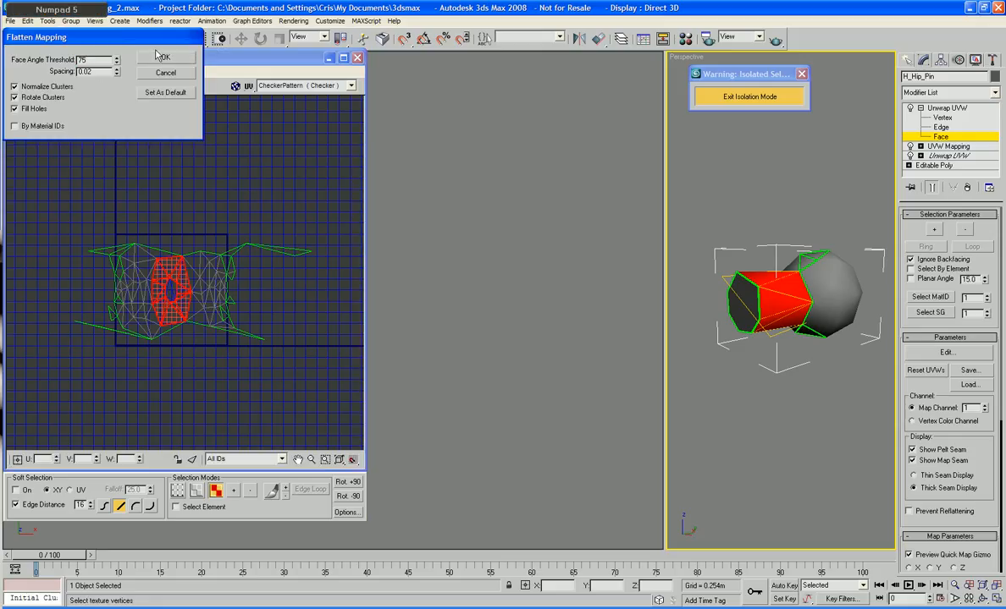
pyautogui.click(161, 57)
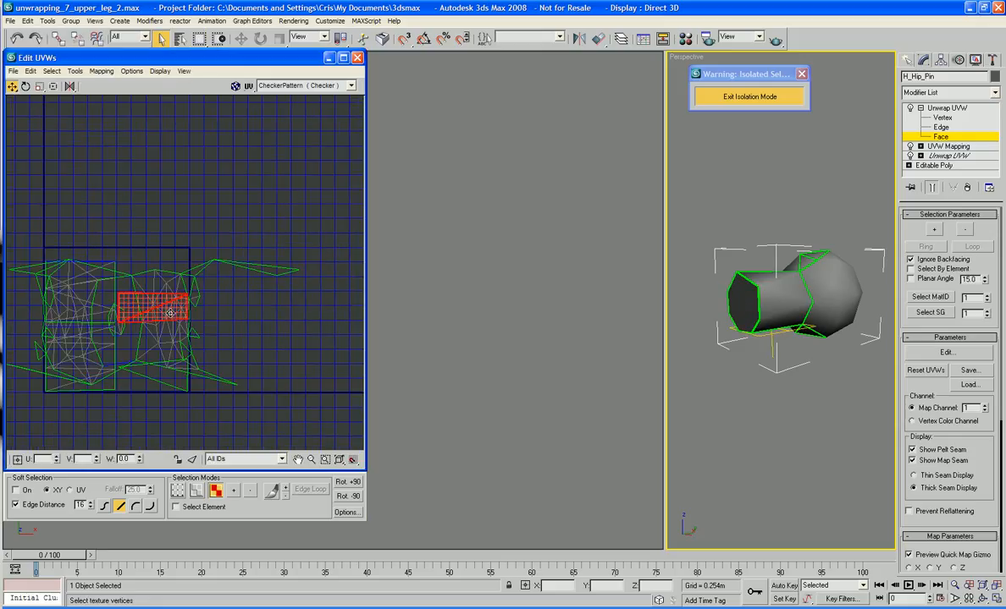
pyautogui.moveTo(170, 313); pyautogui.dragTo(198, 179)
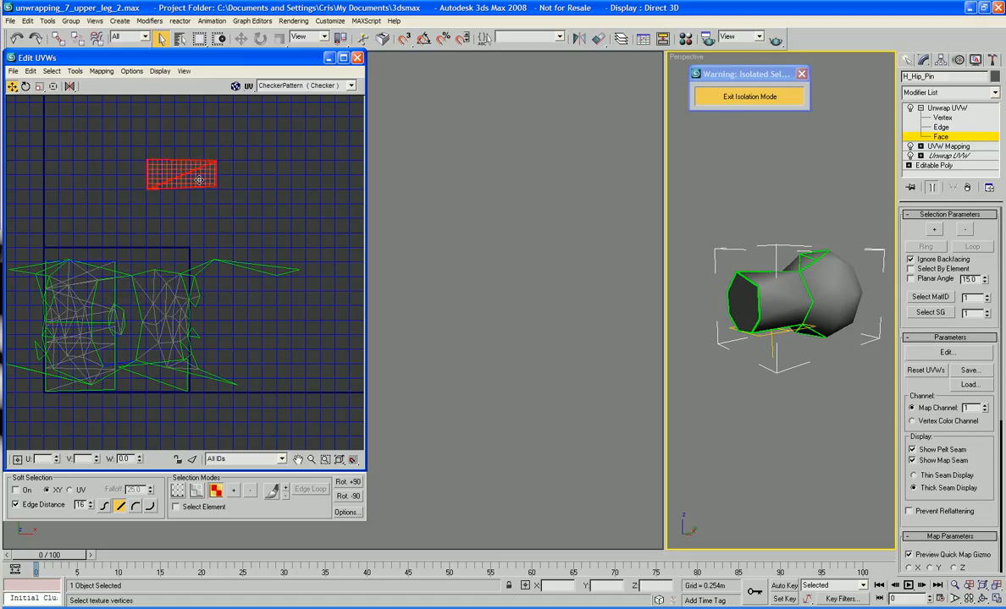
pyautogui.hotkey('ctrl', 'z')
pyautogui.hotkey('ctrl', 'z')
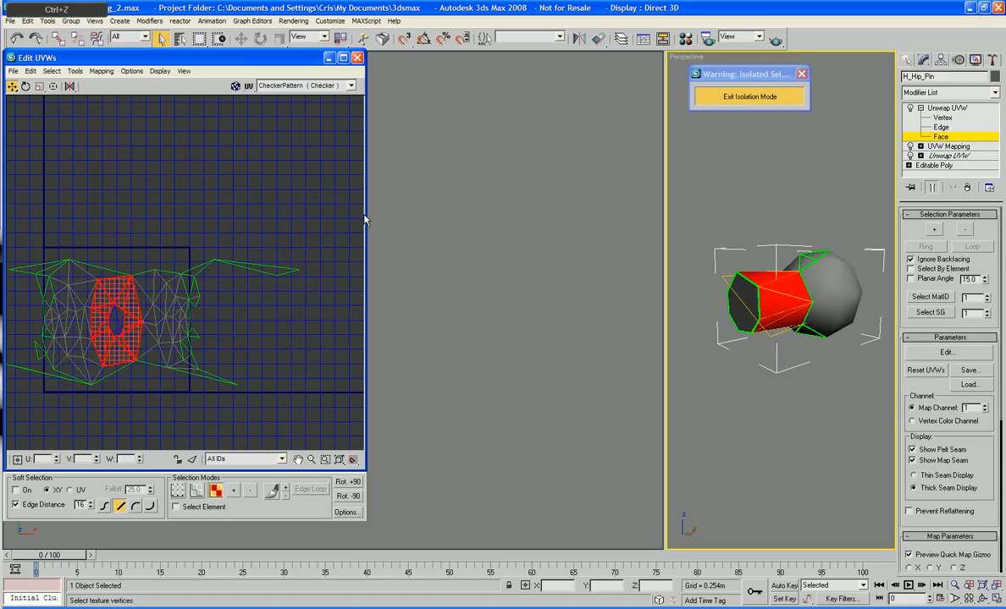
# - Move the detached shaft faces above the UV layout and flatten-map them with a face angle threshold of 75
pyautogui.moveTo(135, 333); pyautogui.dragTo(206, 209)
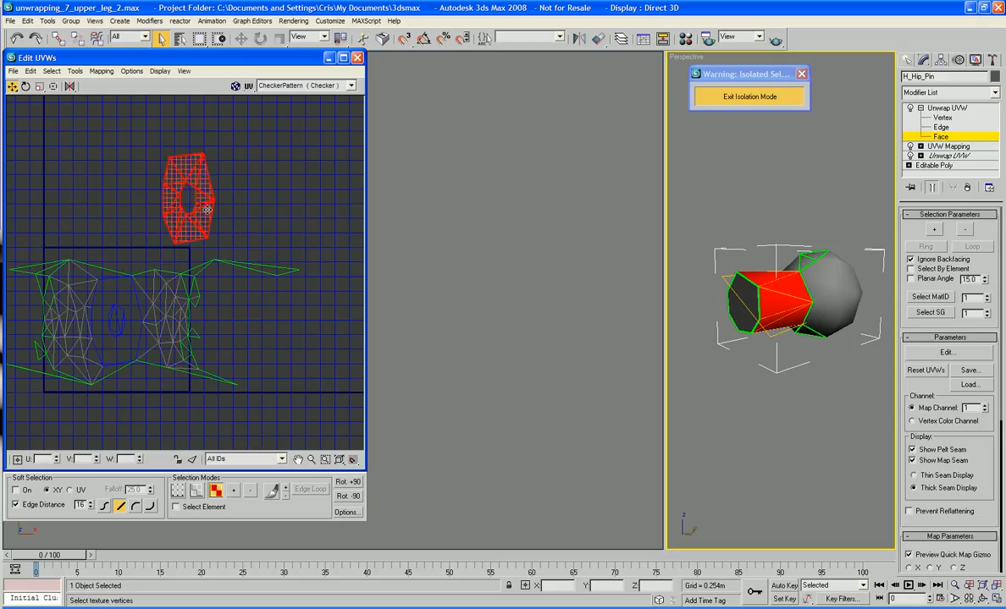
pyautogui.click(75, 71)
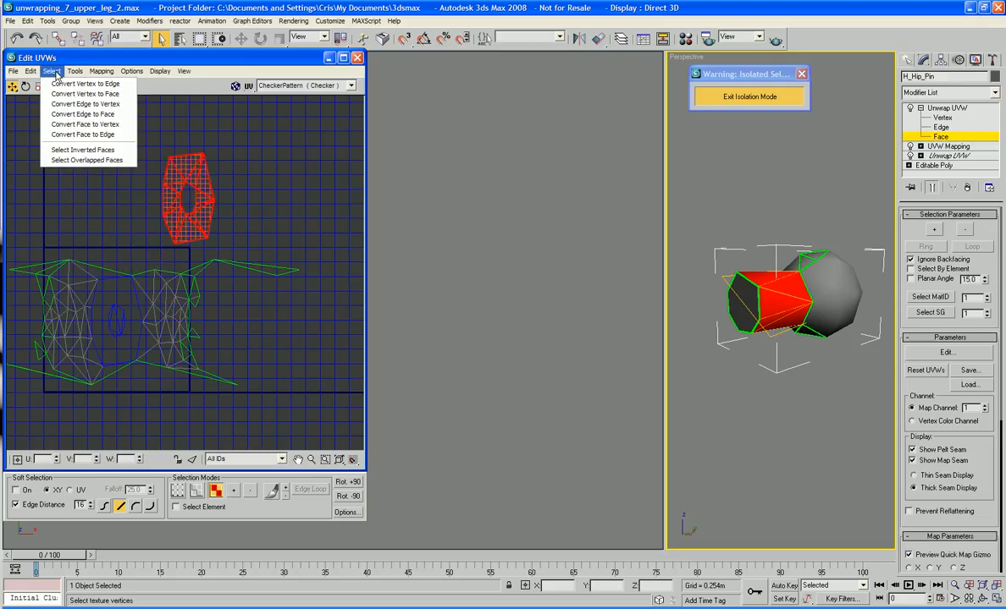
pyautogui.click(110, 83)
pyautogui.doubleClick(105, 61)
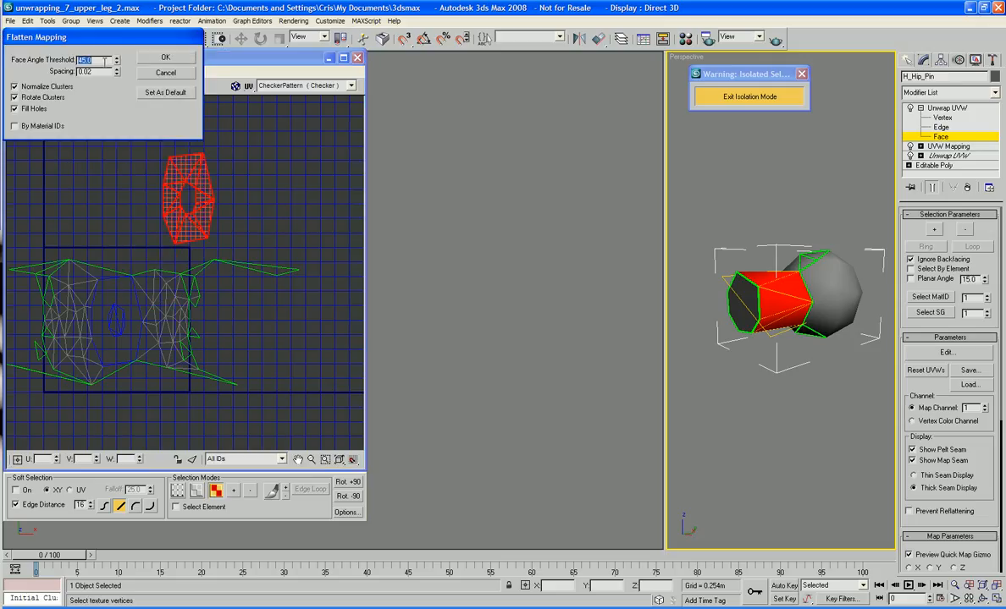
pyautogui.write('75')
pyautogui.click(157, 59)
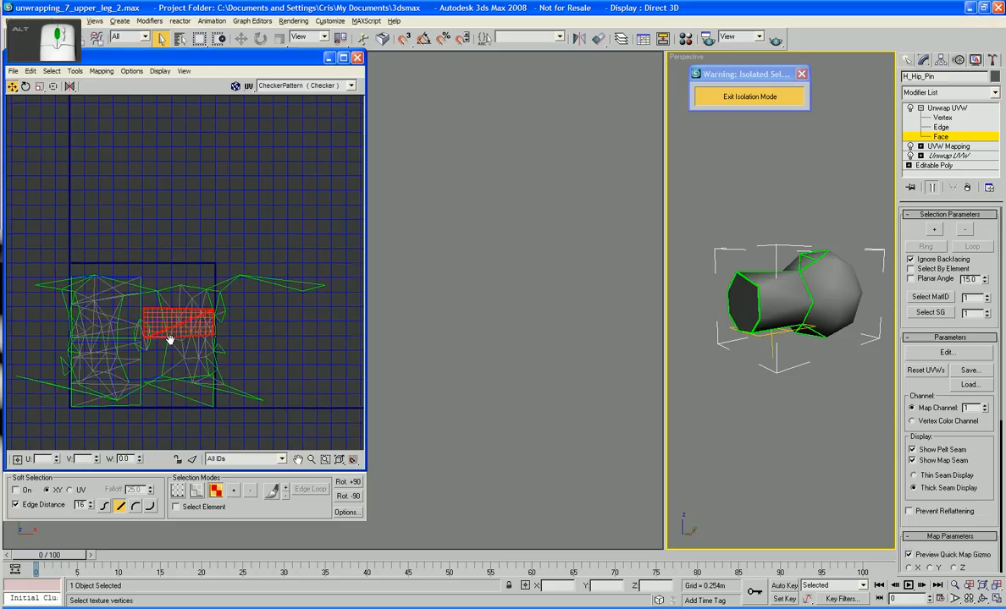
# - Add the flattened shaft triangles that overlap the ball's layout to the face selection in the UV editor
pyautogui.keyDown('ctrl'); pyautogui.click(138, 302); pyautogui.keyUp('ctrl')
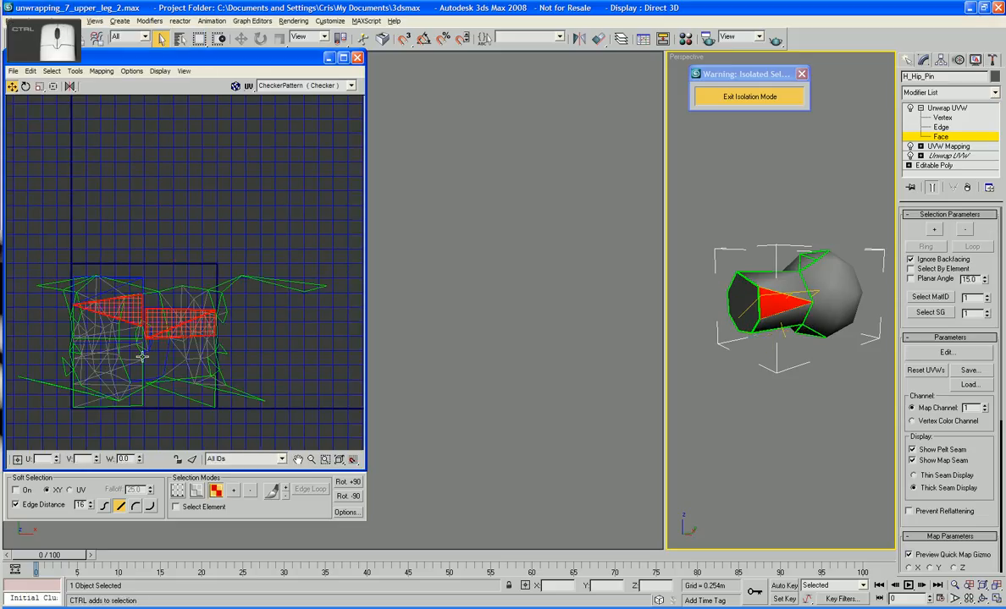
pyautogui.keyDown('ctrl'); pyautogui.click(137, 353); pyautogui.keyUp('ctrl')
pyautogui.keyDown('ctrl'); pyautogui.click(138, 388); pyautogui.keyUp('ctrl')
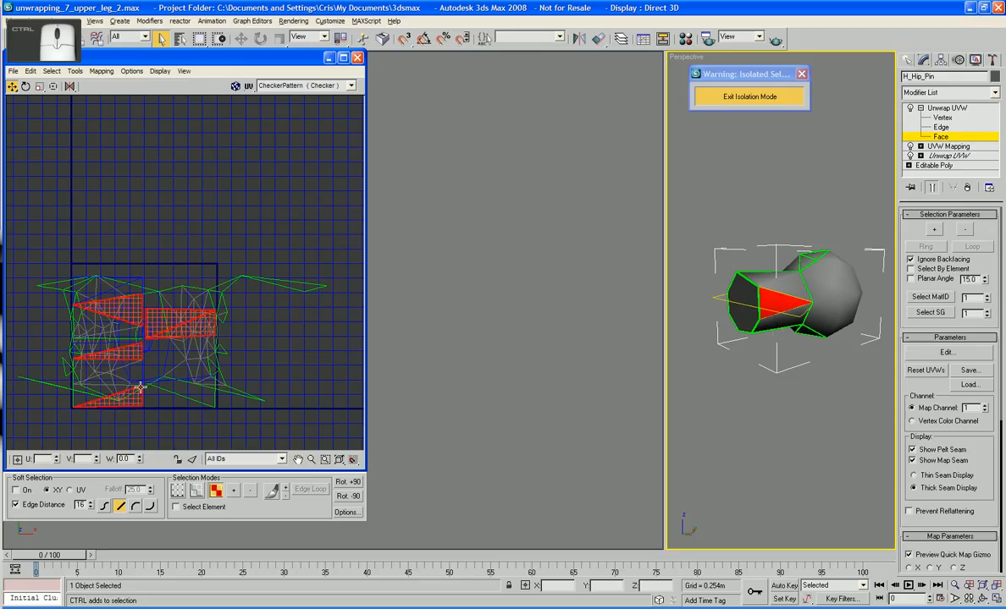
pyautogui.keyDown('ctrl'); pyautogui.click(141, 383); pyautogui.keyUp('ctrl')
pyautogui.keyDown('ctrl'); pyautogui.click(92, 372); pyautogui.keyUp('ctrl')
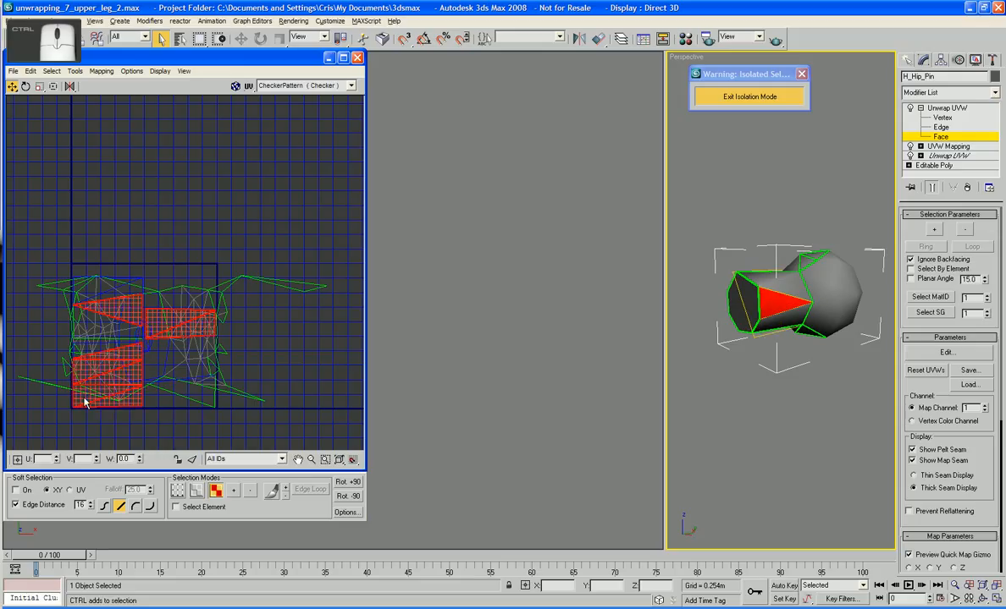
pyautogui.scroll(5, 178, 391)
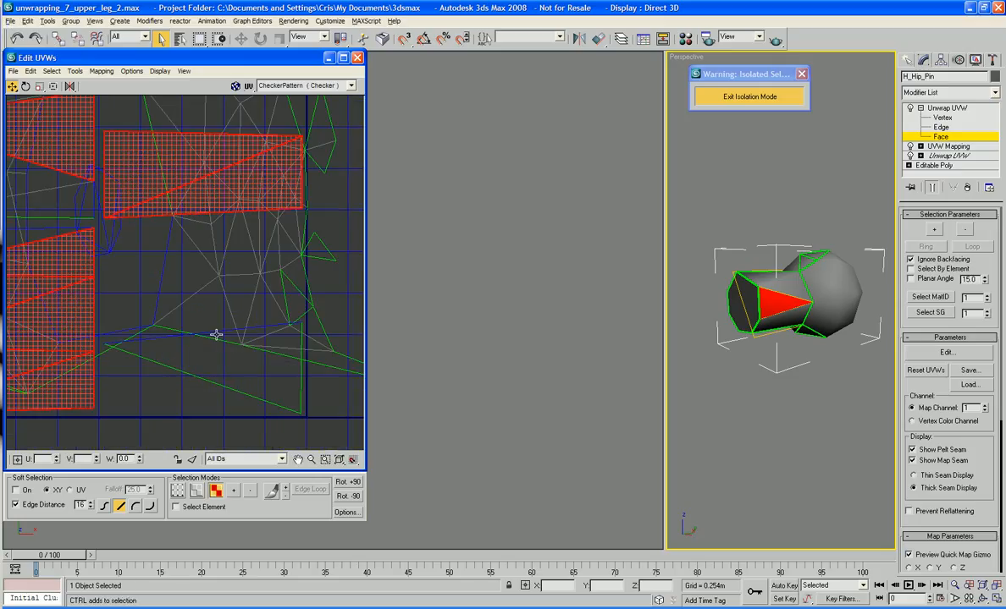
pyautogui.keyDown('ctrl'); pyautogui.click(218, 336); pyautogui.keyUp('ctrl')
pyautogui.hotkey('ctrl', 'z')
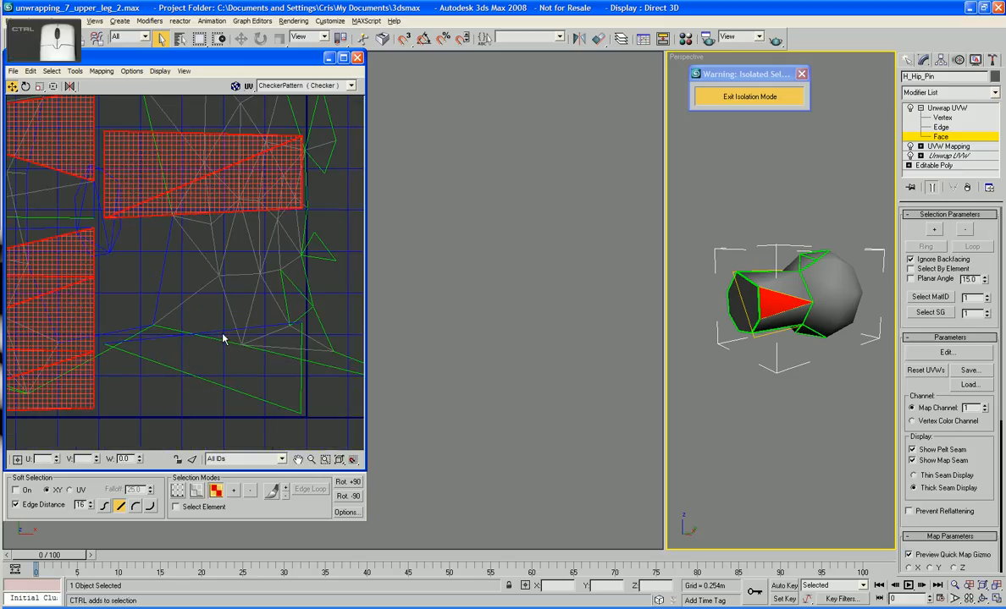
pyautogui.keyDown('ctrl'); pyautogui.click(226, 376); pyautogui.keyUp('ctrl')
pyautogui.scroll(-5, 227, 376)
pyautogui.moveTo(226, 342); pyautogui.dragTo(209, 344, button='middle')
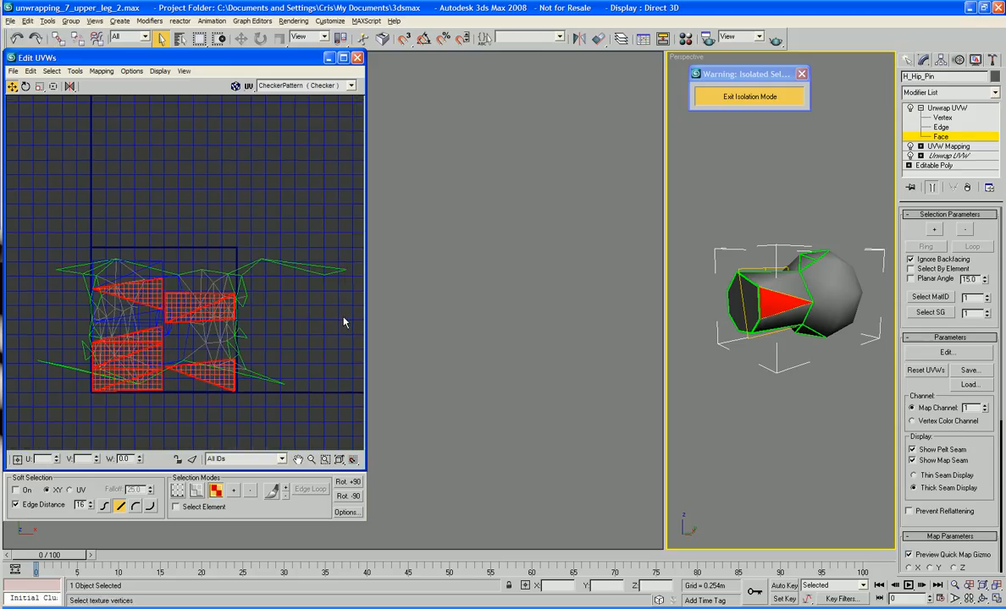
# - Complete the selection by adding the remaining unselected side faces of the shaft on the 3D model
pyautogui.keyDown('ctrl'); pyautogui.click(779, 286); pyautogui.keyUp('ctrl')
pyautogui.keyDown('ctrl'); pyautogui.click(766, 278); pyautogui.keyUp('ctrl')
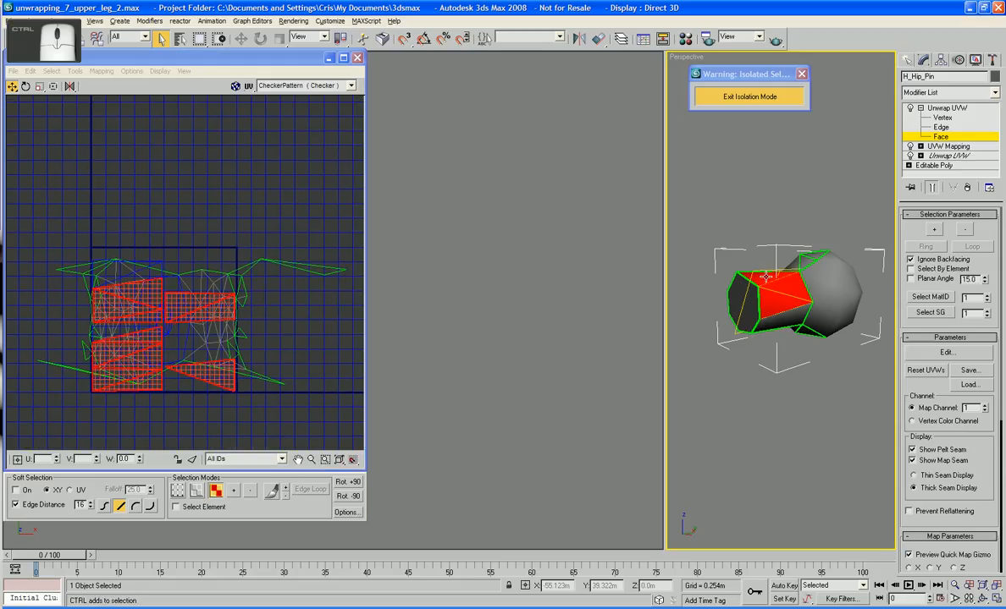
pyautogui.keyDown('alt'); pyautogui.moveTo(766, 278); pyautogui.dragTo(798, 292, button='middle'); pyautogui.keyUp('alt')
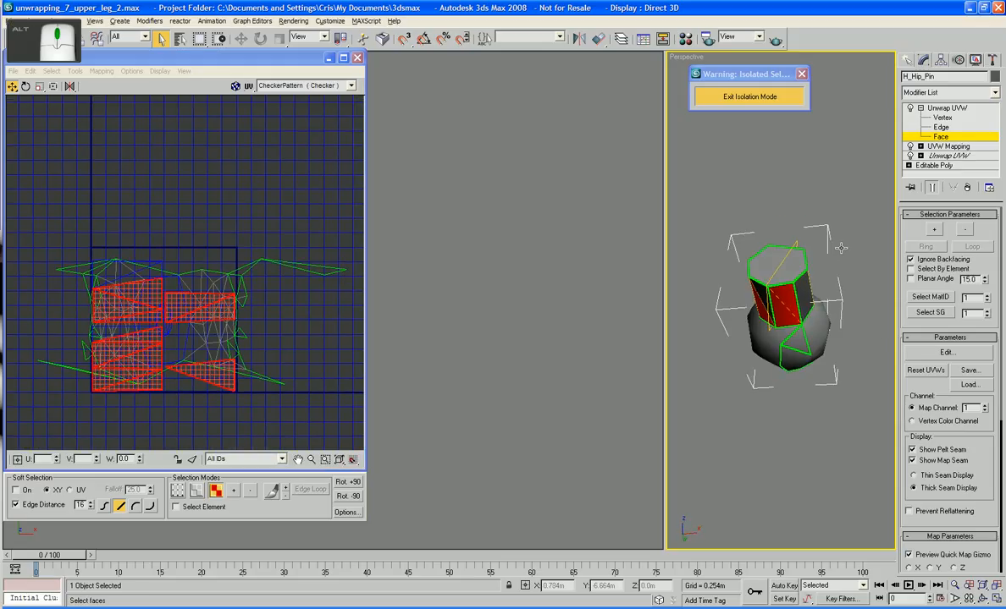
pyautogui.keyDown('ctrl'); pyautogui.click(810, 294); pyautogui.keyUp('ctrl')
pyautogui.keyDown('ctrl'); pyautogui.click(799, 300); pyautogui.keyUp('ctrl')
pyautogui.keyDown('ctrl'); pyautogui.click(771, 297); pyautogui.keyUp('ctrl')
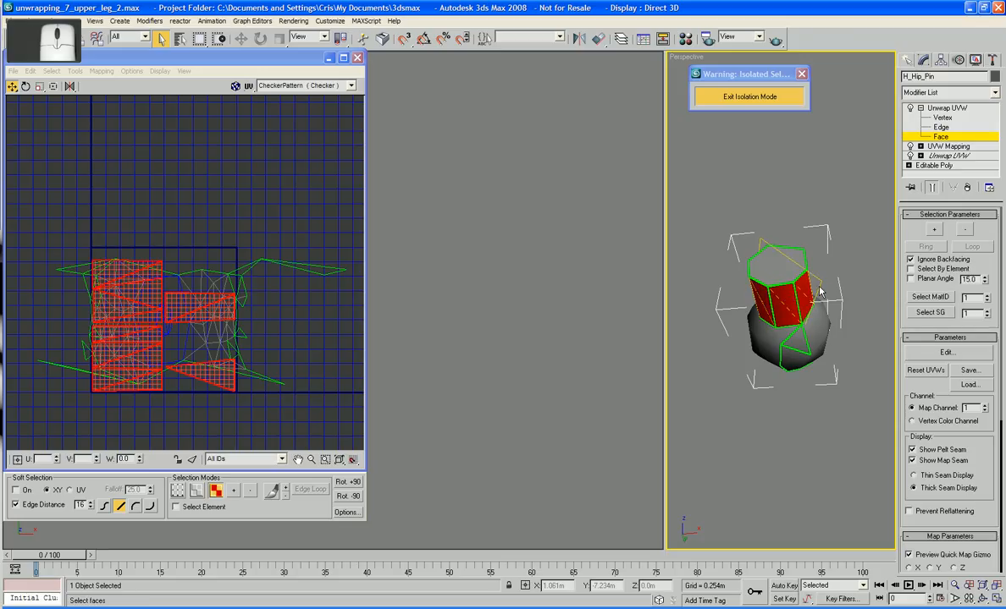
pyautogui.keyDown('alt'); pyautogui.moveTo(820, 289); pyautogui.dragTo(726, 387, button='middle'); pyautogui.keyUp('alt')
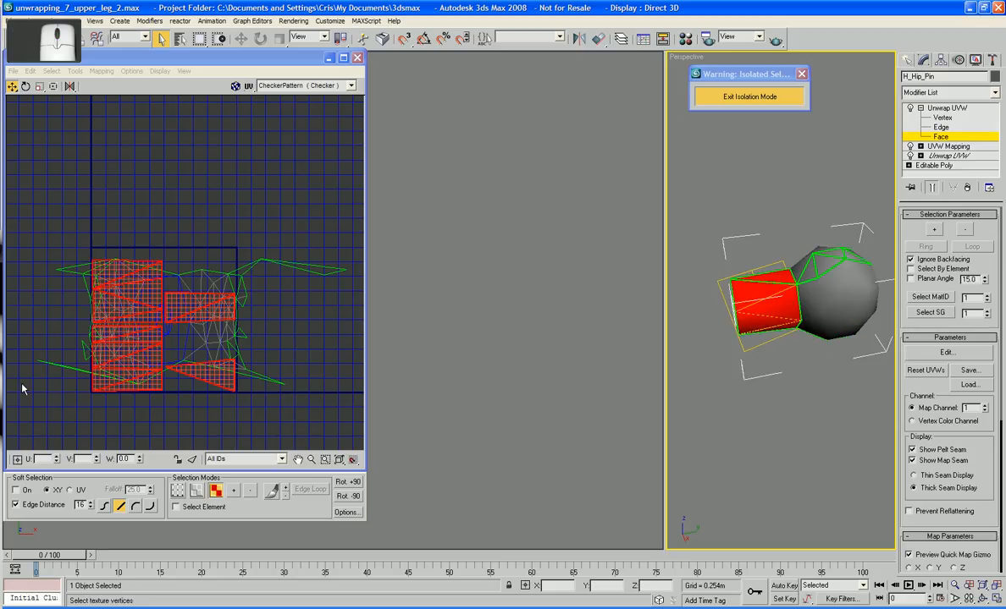
# - Move the selected shaft pieces clear of the ball's UVs, up and to the right of the texture square
pyautogui.moveTo(194, 307); pyautogui.dragTo(331, 171)
pyautogui.moveTo(322, 196); pyautogui.dragTo(185, 213, button='middle')
pyautogui.moveTo(193, 195); pyautogui.dragTo(270, 172)
pyautogui.moveTo(107, 349); pyautogui.dragTo(193, 290, button='middle')
pyautogui.moveTo(249, 325); pyautogui.dragTo(274, 329, button='middle')
pyautogui.scroll(-2, 287, 377)
pyautogui.moveTo(282, 368); pyautogui.dragTo(305, 369, button='middle')
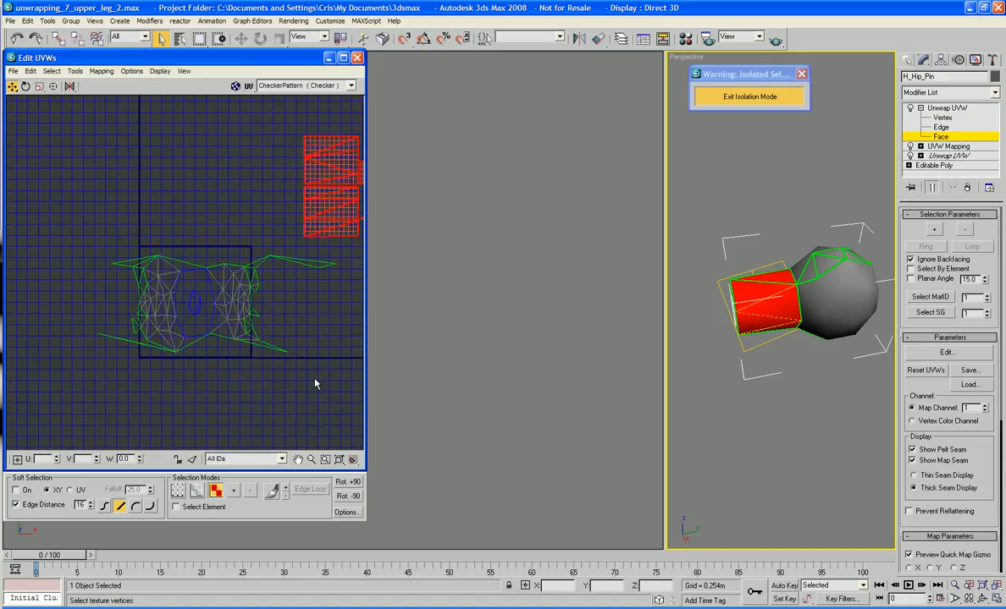
# - Select all the ball and end-cap UVs and move them above the texture square, away from the shaft pieces
pyautogui.moveTo(204, 299); pyautogui.dragTo(85, 230)
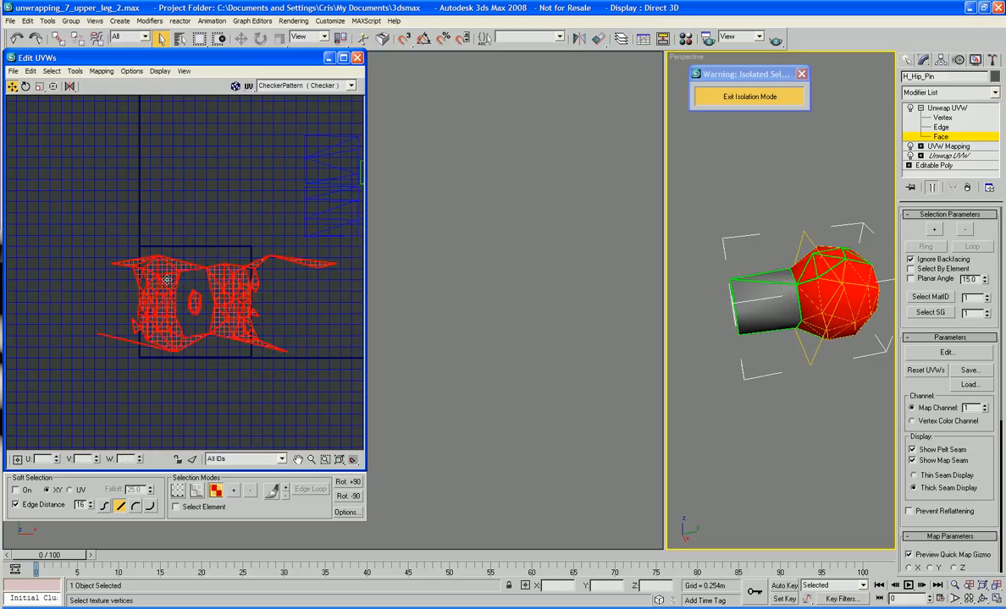
pyautogui.moveTo(166, 280); pyautogui.dragTo(78, 149)
pyautogui.moveTo(108, 182)
pyautogui.mouseDown()
pyautogui.moveTo(222, 170)
pyautogui.moveTo(125, 173)
pyautogui.mouseUp()
pyautogui.scroll(-1, 169, 168)
# - Clear the selection and move only the end-cap UVs out of the ball layout, beside the shaft pieces
pyautogui.click(135, 166)
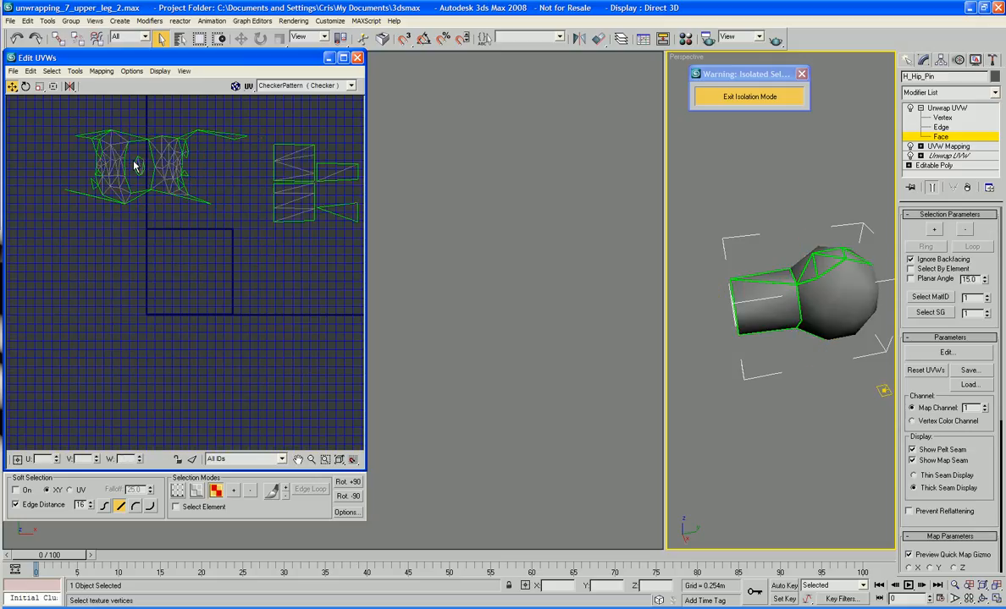
pyautogui.click(138, 166)
pyautogui.moveTo(138, 166); pyautogui.dragTo(258, 168)
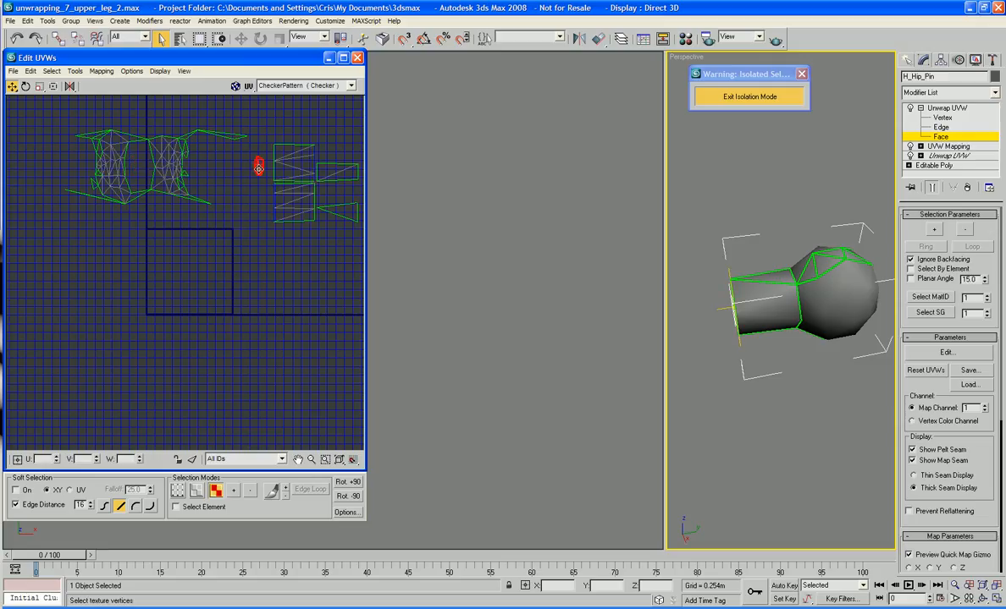
# - Examine which flattened UV triangles correspond to which side faces of the shaft by selecting them individually in the editor and on the model
pyautogui.scroll(-1, 250, 296)
pyautogui.moveTo(321, 244); pyautogui.dragTo(264, 340, button='middle')
pyautogui.scroll(1, 249, 296)
pyautogui.scroll(1, 265, 340)
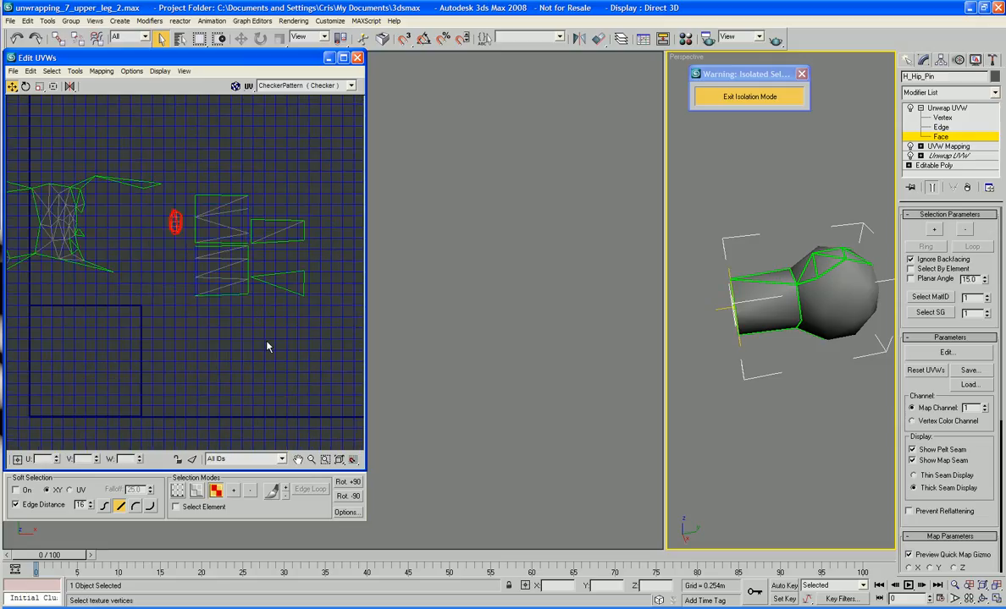
pyautogui.moveTo(234, 301); pyautogui.dragTo(194, 392, button='middle')
pyautogui.scroll(2, 251, 367)
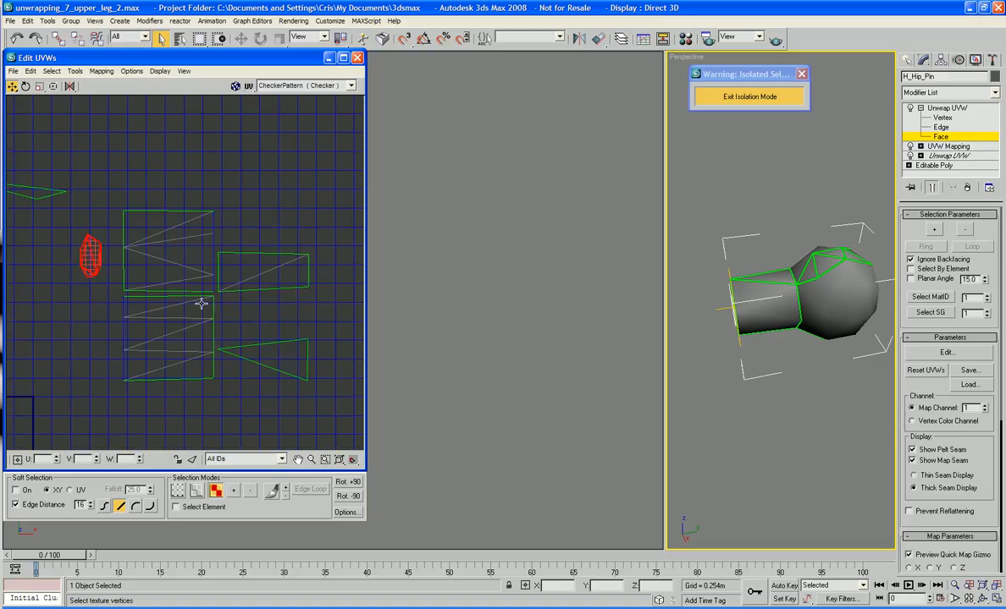
pyautogui.click(176, 300)
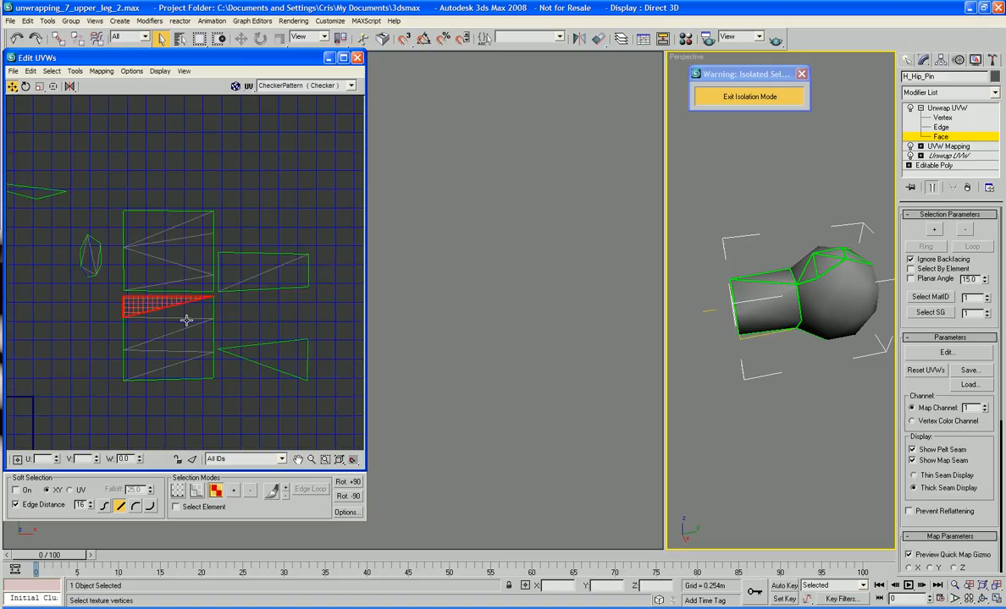
pyautogui.scroll(-4, 198, 335)
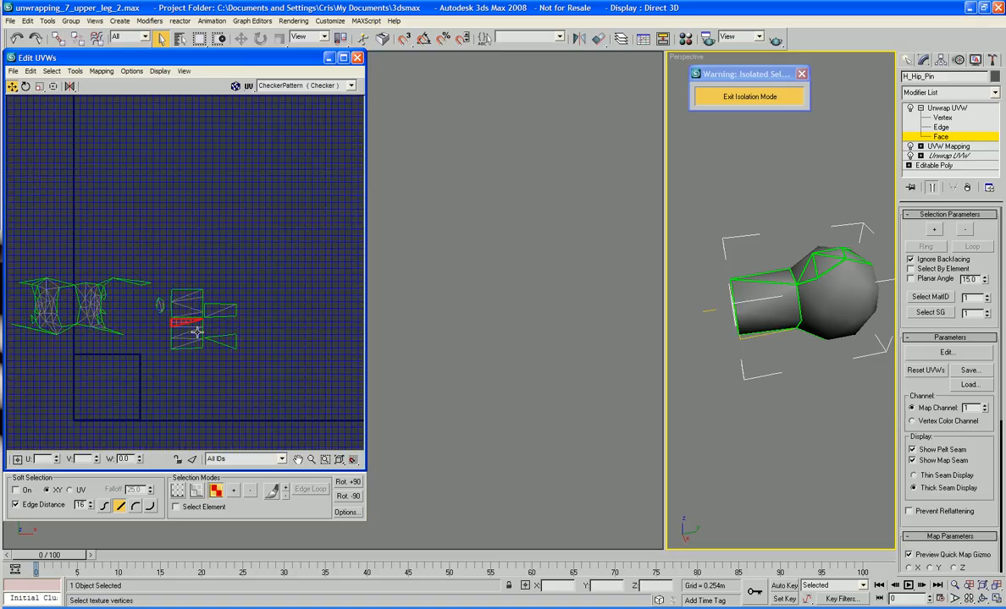
pyautogui.scroll(2, 196, 333)
pyautogui.click(196, 351)
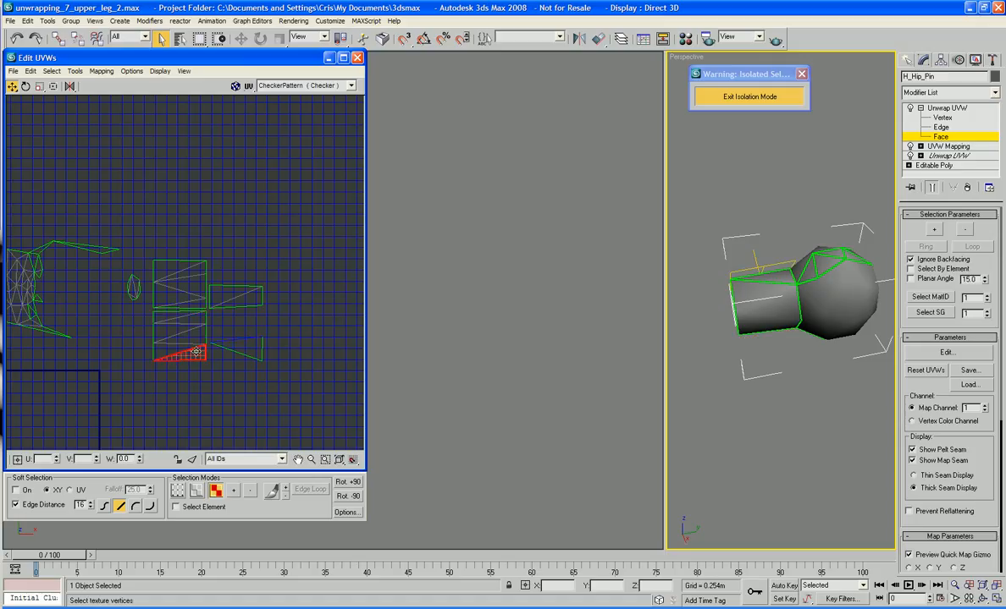
pyautogui.click(180, 266)
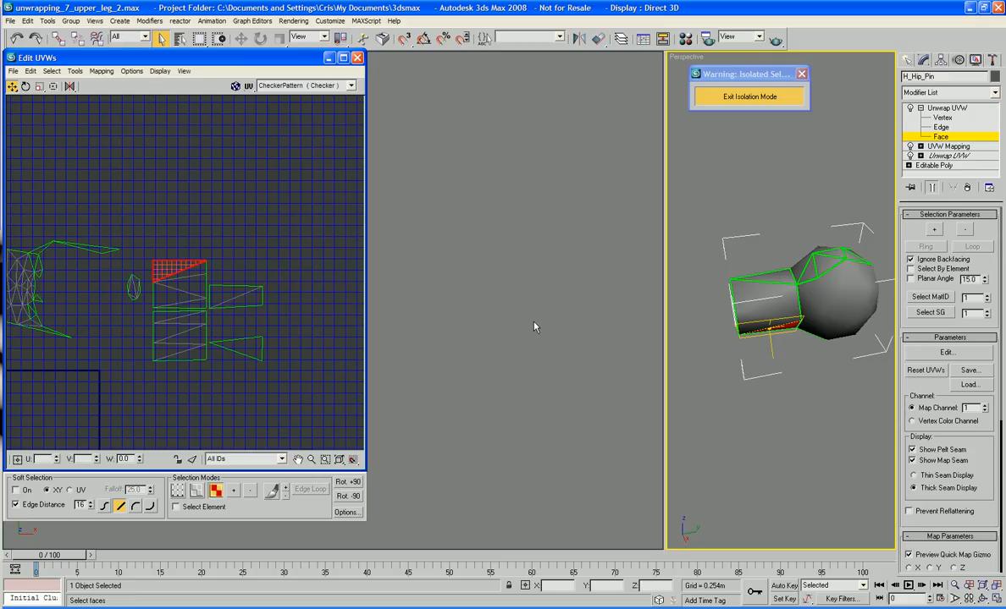
pyautogui.click(751, 324)
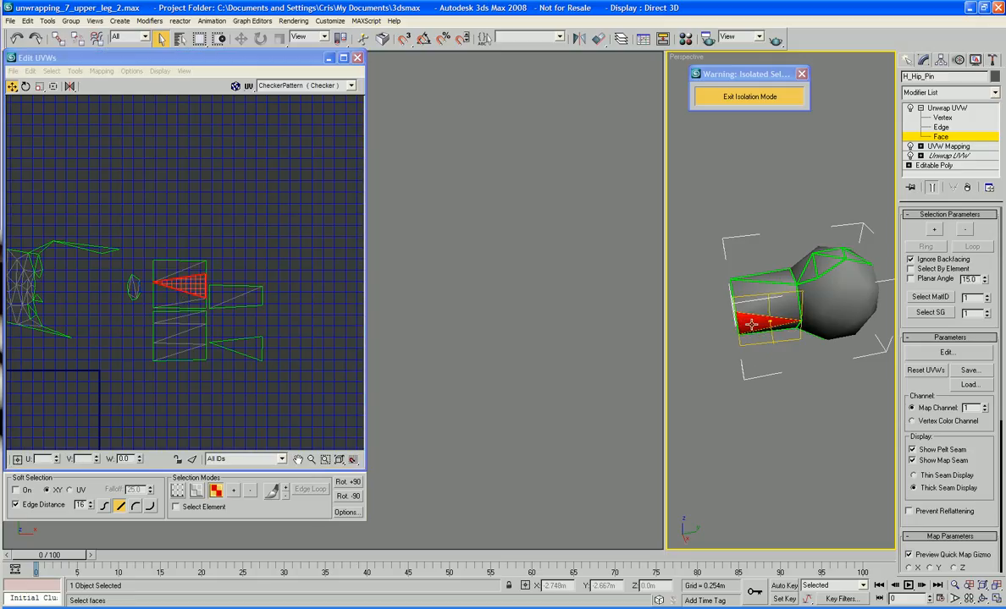
pyautogui.keyDown('alt'); pyautogui.moveTo(756, 337); pyautogui.dragTo(769, 314, button='middle'); pyautogui.keyUp('alt')
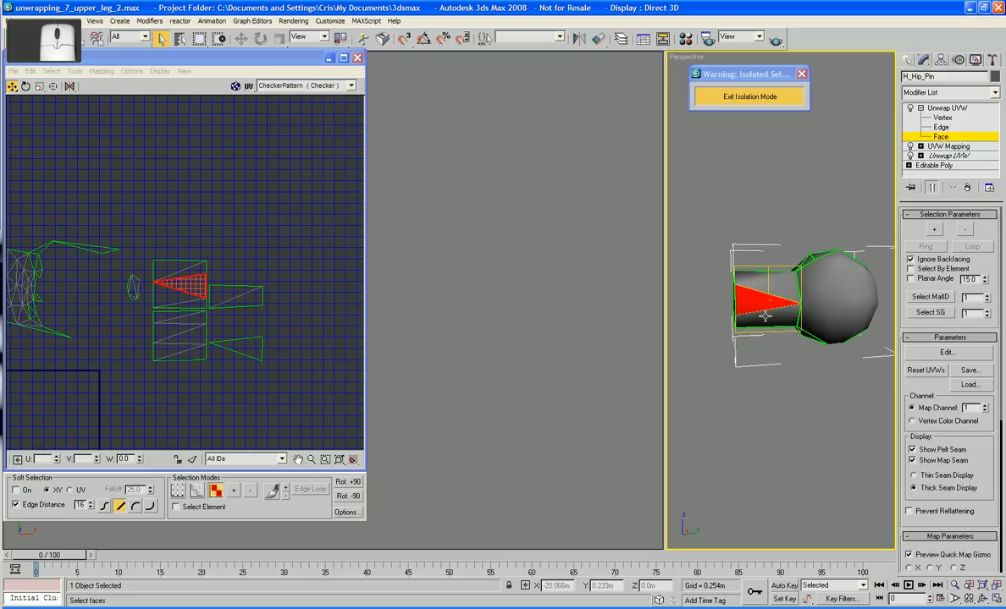
pyautogui.click(762, 316)
pyautogui.click(764, 307)
pyautogui.click(763, 287)
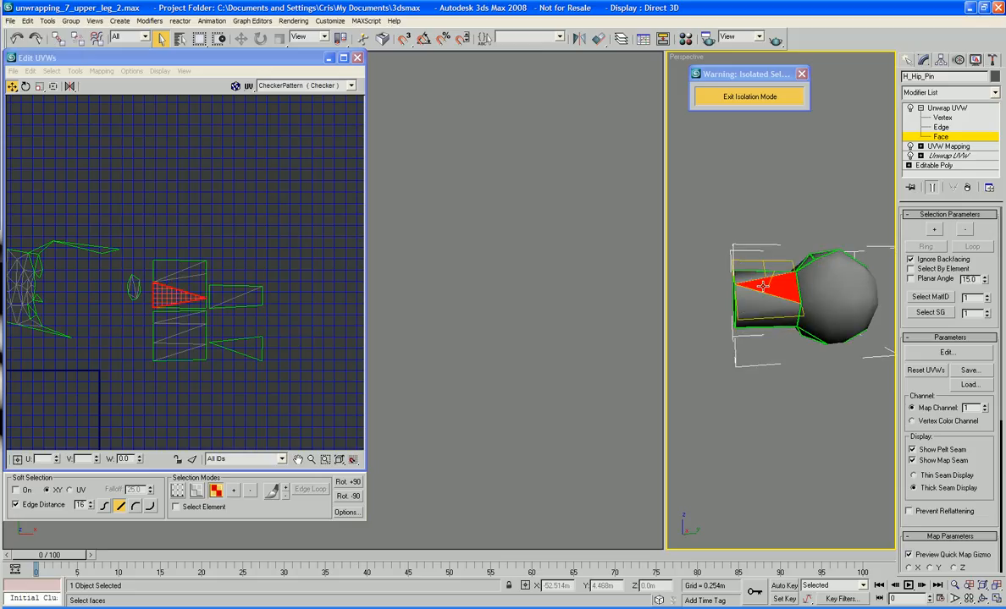
pyautogui.click(756, 276)
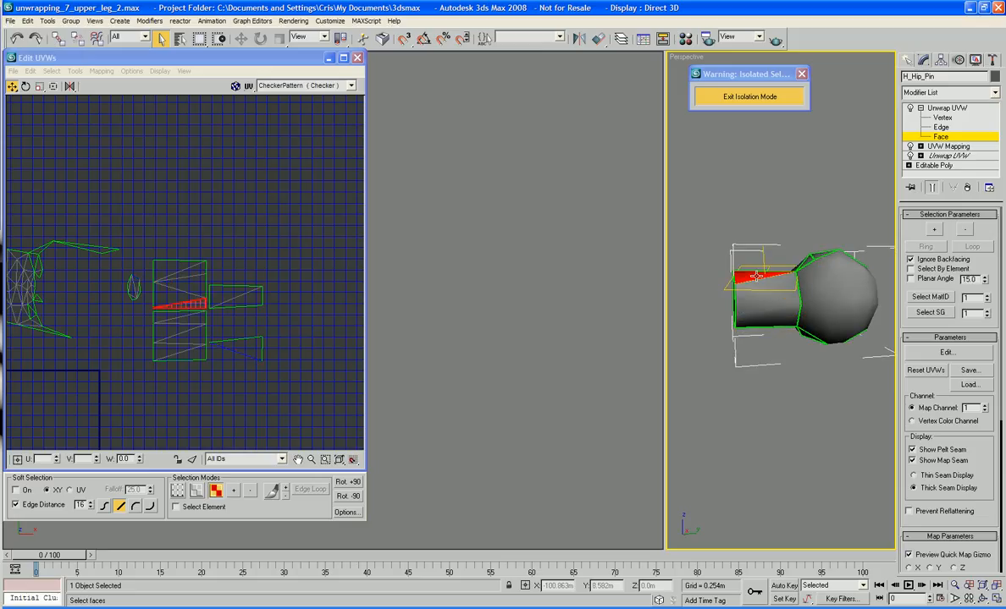
# - Select all faces of the upper-left flattened shaft piece in the UV editor
pyautogui.moveTo(185, 265); pyautogui.dragTo(185, 305)
pyautogui.rightClick(183, 304)
pyautogui.click(300, 289)
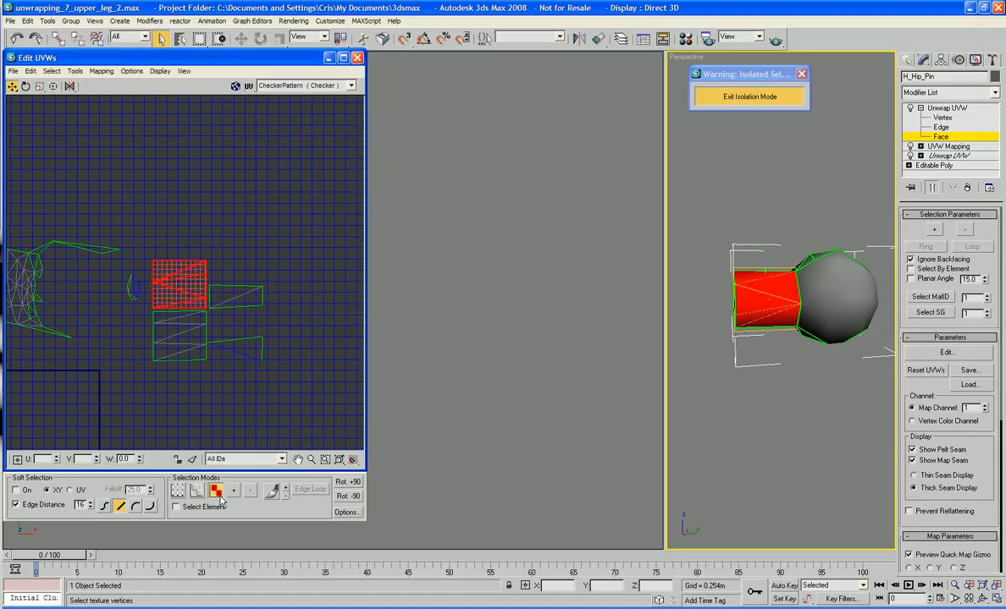
# - Rotate the selected upper-left shaft piece by 180 degrees and enlarge the UV editor around the shaft pieces, clearing the selection
pyautogui.click(352, 484)
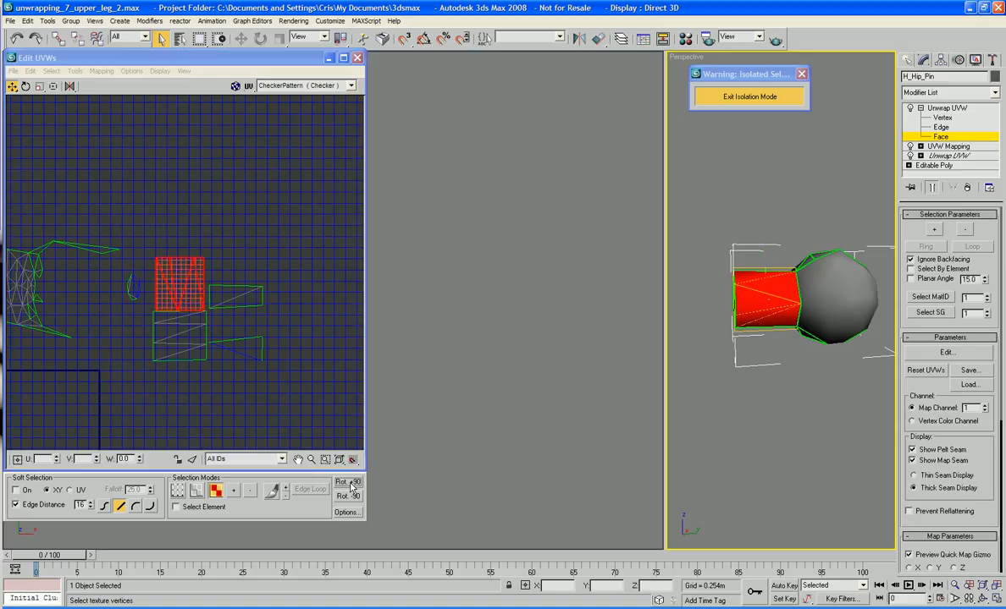
pyautogui.click(351, 484)
pyautogui.moveTo(364, 477); pyautogui.dragTo(665, 552)
pyautogui.moveTo(555, 441); pyautogui.dragTo(638, 584, button='middle')
pyautogui.scroll(4, 555, 515)
pyautogui.moveTo(458, 451); pyautogui.dragTo(501, 453, button='middle')
pyautogui.click(523, 240)
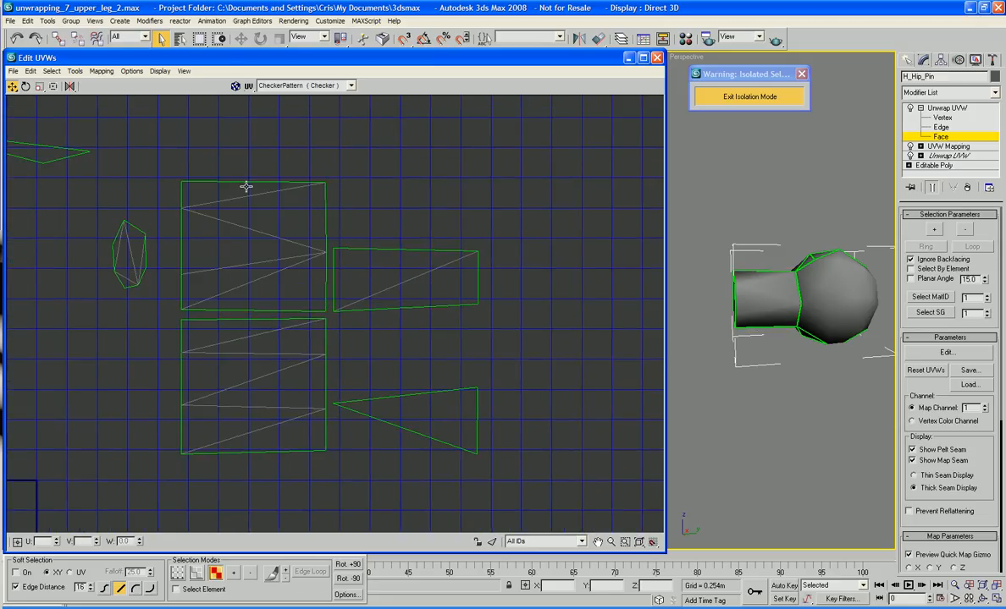
# - Move the loose shaft triangle above the upper-left shaft piece and switch to vertex editing
pyautogui.click(247, 187)
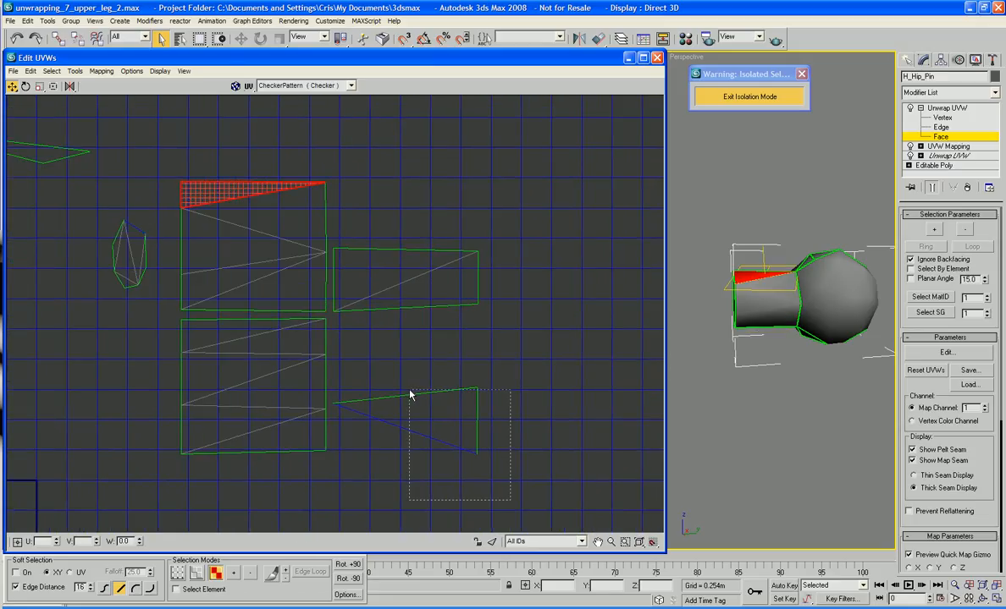
pyautogui.moveTo(410, 394); pyautogui.dragTo(288, 125)
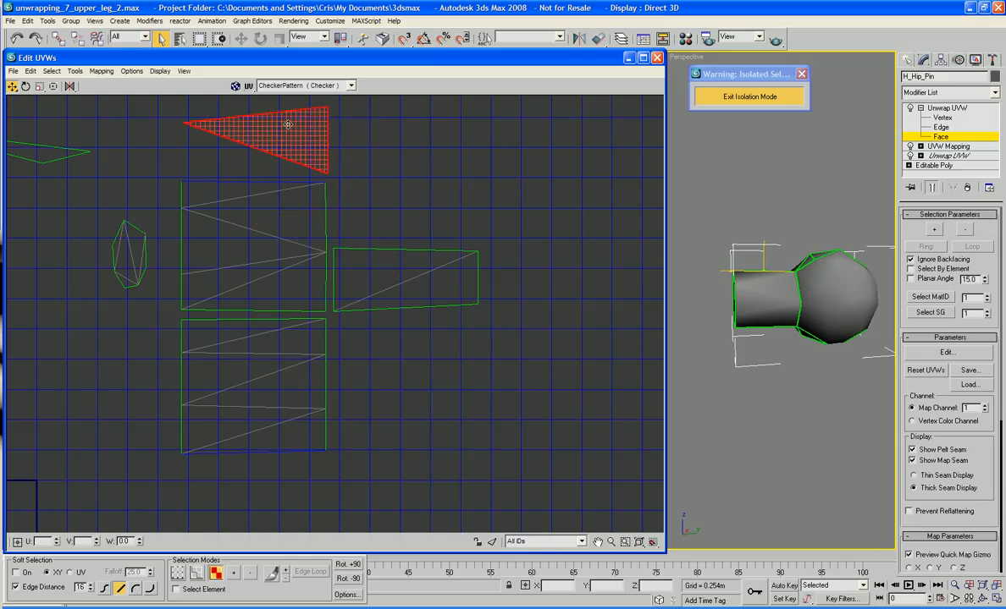
pyautogui.click(364, 144)
pyautogui.rightClick(363, 137)
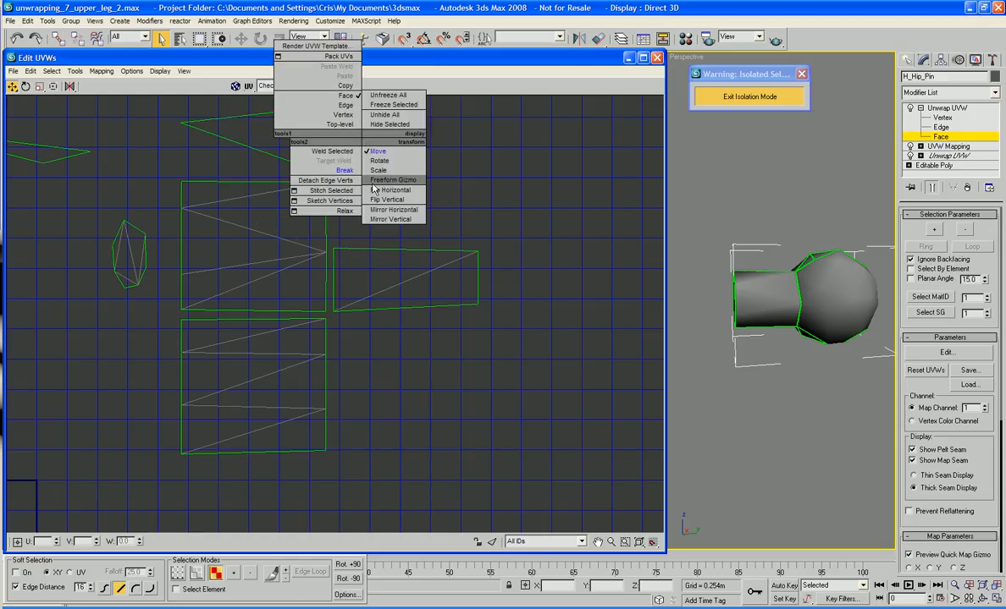
pyautogui.click(343, 114)
# - Target-weld the triangle's two shared vertices to the upper shaft piece's top corners and lower its free vertex closer to the piece
pyautogui.rightClick(440, 163)
pyautogui.click(414, 187)
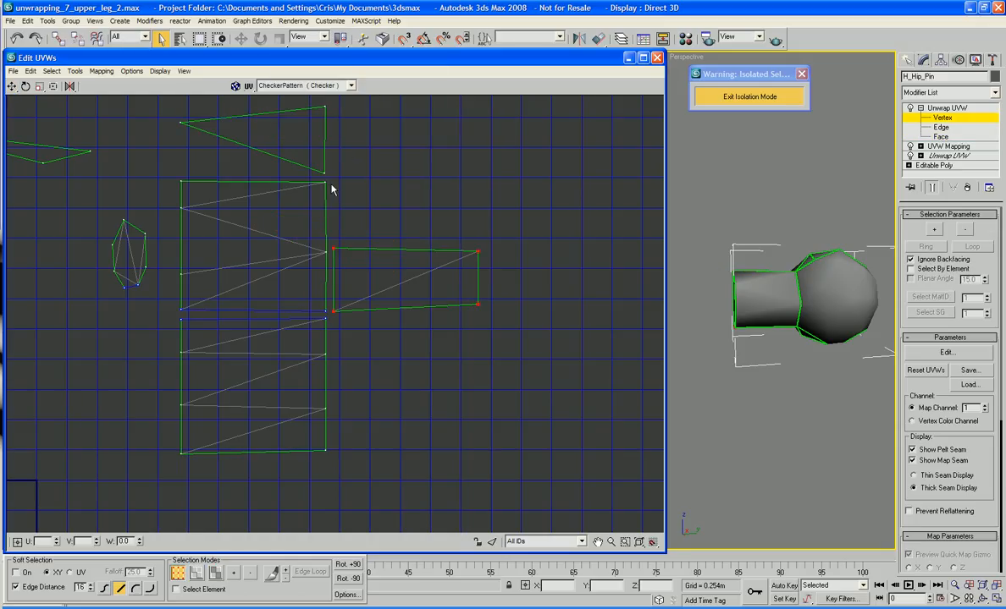
pyautogui.moveTo(326, 173); pyautogui.dragTo(325, 180)
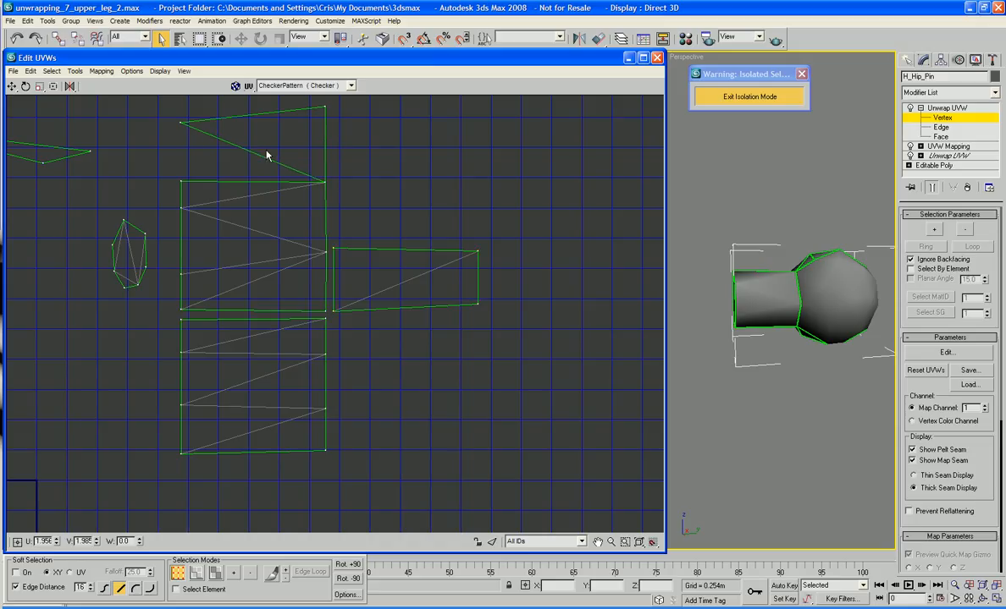
pyautogui.moveTo(180, 124); pyautogui.dragTo(183, 180)
pyautogui.moveTo(323, 110); pyautogui.dragTo(324, 146)
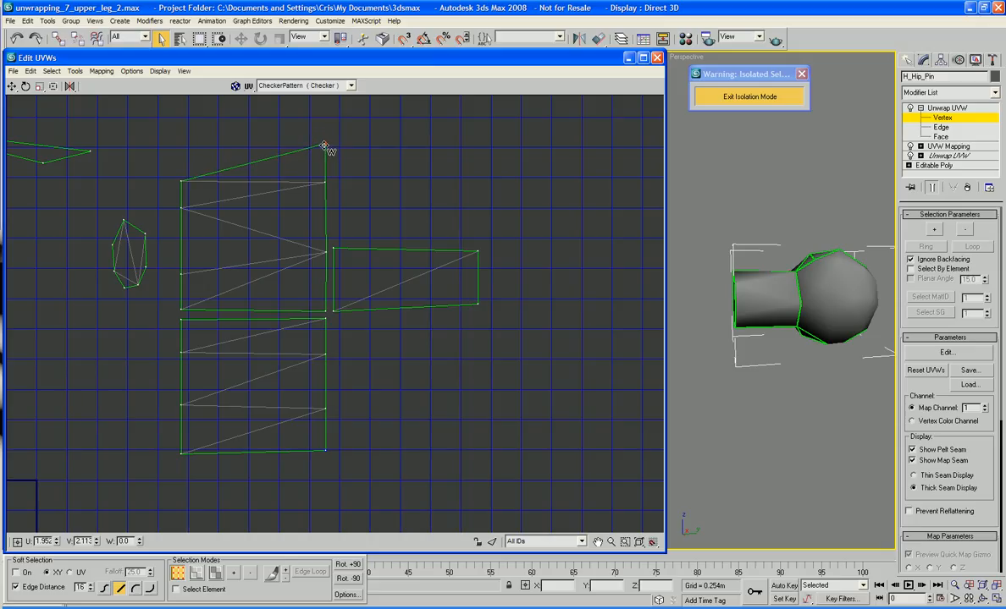
# - Move the whole lower-left shaft piece down to open a gap beneath the upper piece
pyautogui.click(325, 319)
pyautogui.rightClick(361, 414)
pyautogui.moveTo(303, 414); pyautogui.dragTo(183, 407)
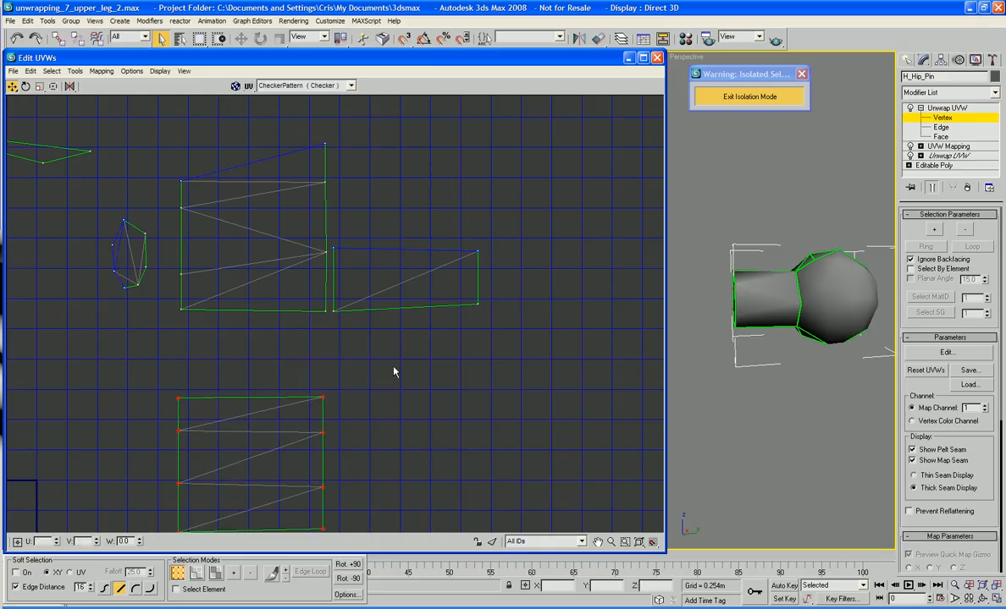
# - Rotate the remaining four-sided shaft piece by 180 degrees and place it in the gap between the upper and lower pieces
pyautogui.moveTo(393, 374); pyautogui.dragTo(120, 411)
pyautogui.moveTo(489, 342); pyautogui.dragTo(330, 231)
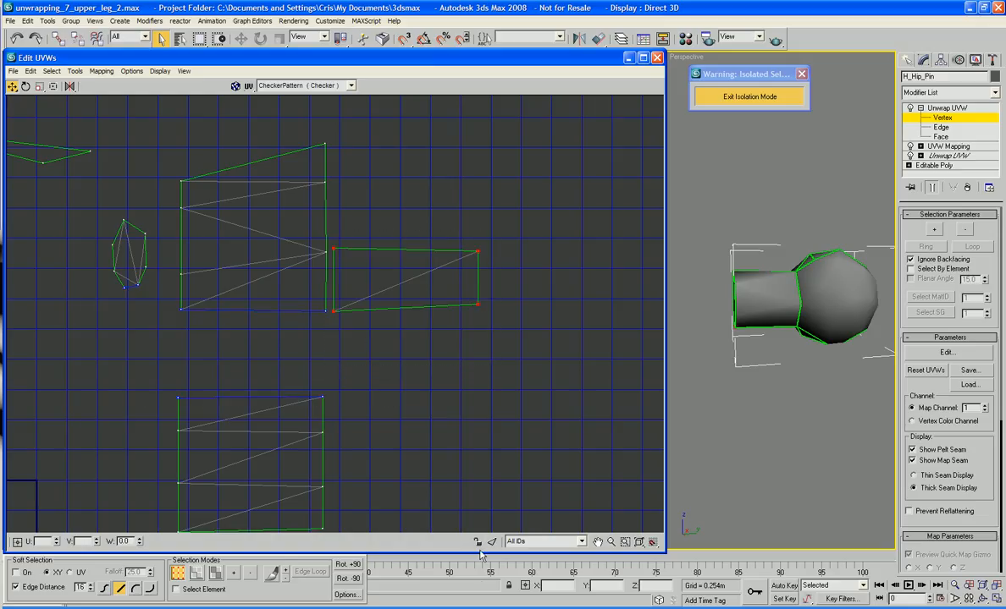
pyautogui.doubleClick(355, 567)
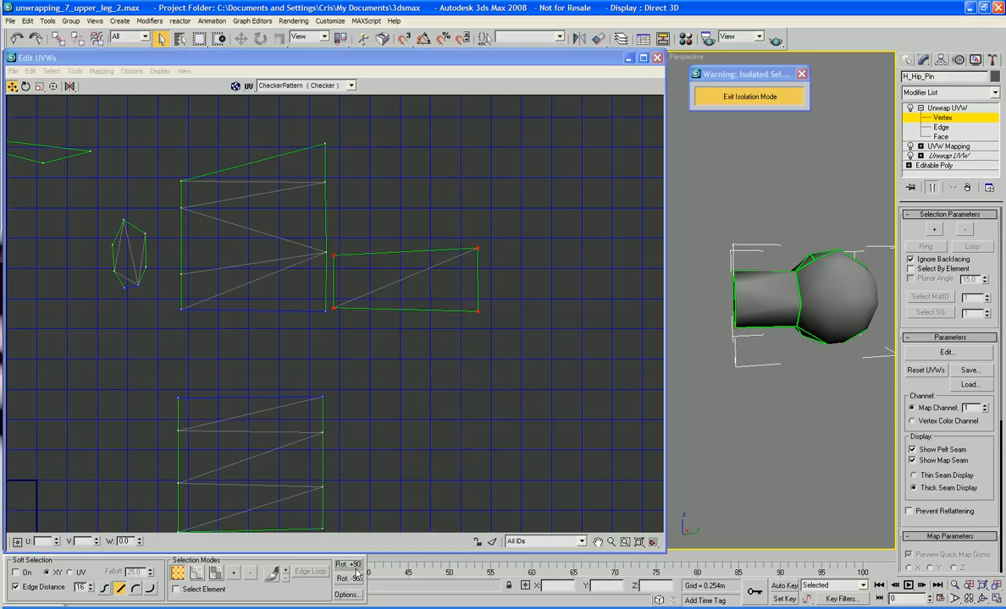
pyautogui.moveTo(476, 314); pyautogui.dragTo(323, 393)
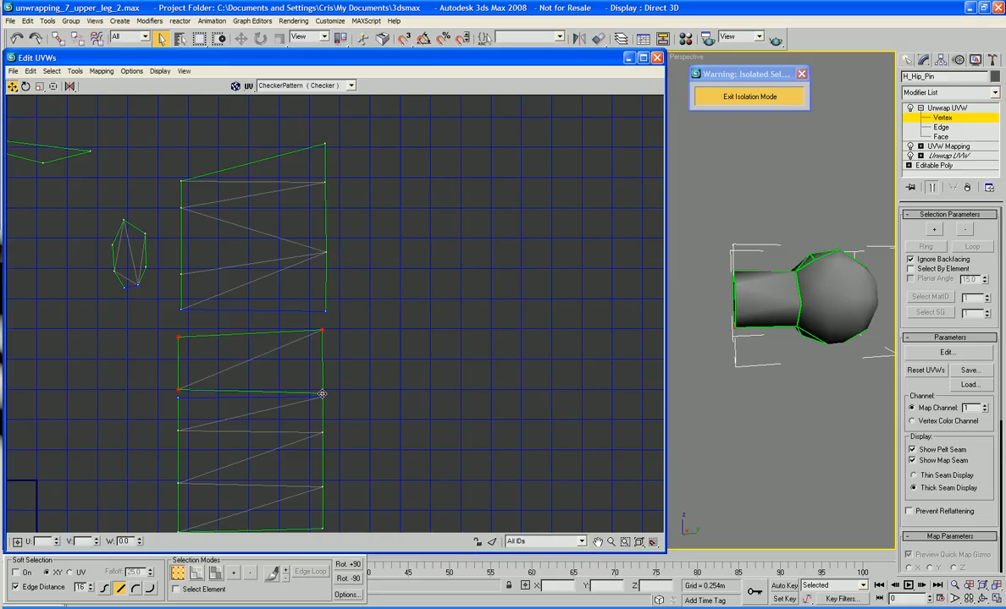
# - Target-weld the middle piece's four corner vertices to the lower and upper shaft pieces, forming one continuous strip
pyautogui.moveTo(358, 438); pyautogui.dragTo(486, 395, button='middle')
pyautogui.scroll(2, 416, 381)
pyautogui.rightClick(459, 351)
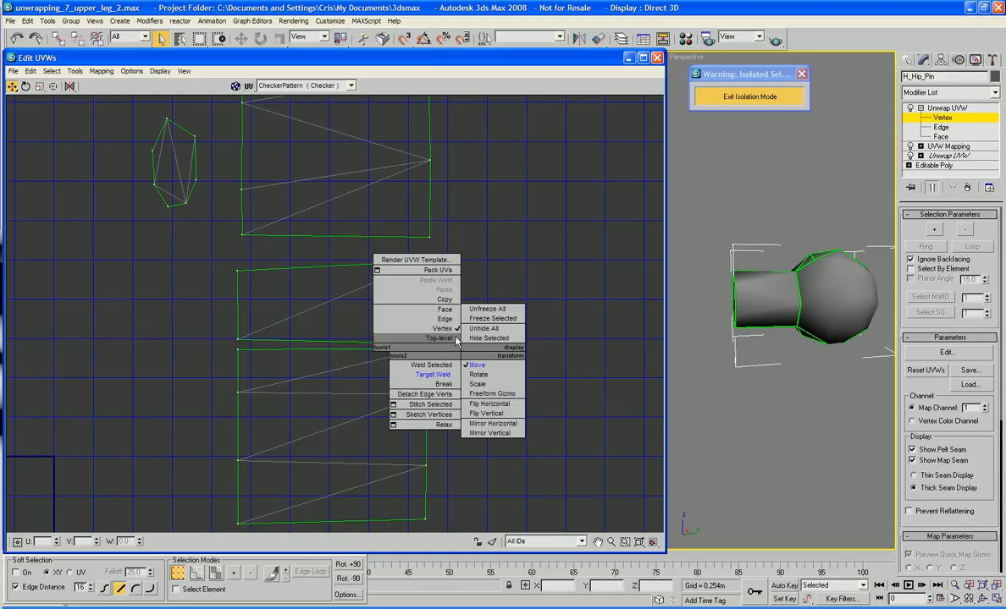
pyautogui.click(453, 385)
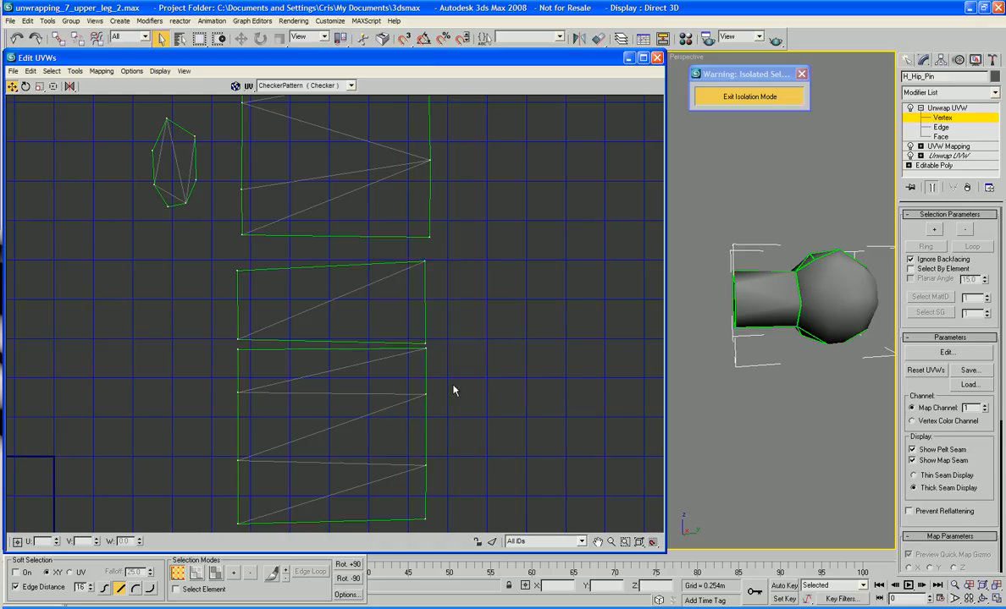
pyautogui.rightClick(425, 343)
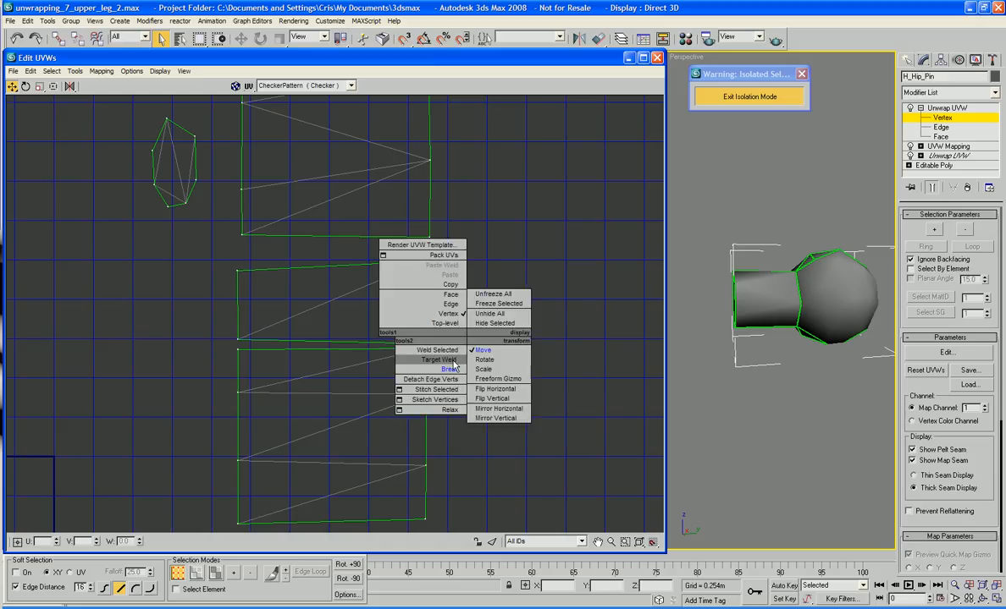
pyautogui.click(426, 348)
pyautogui.moveTo(424, 342); pyautogui.dragTo(426, 347)
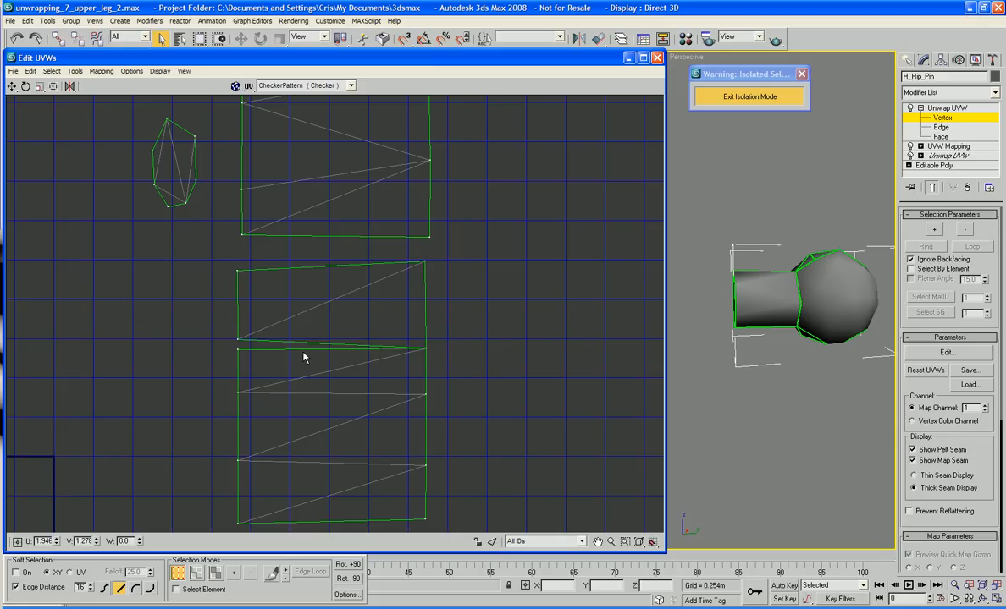
pyautogui.moveTo(241, 340); pyautogui.dragTo(238, 349)
pyautogui.moveTo(424, 261); pyautogui.dragTo(429, 237)
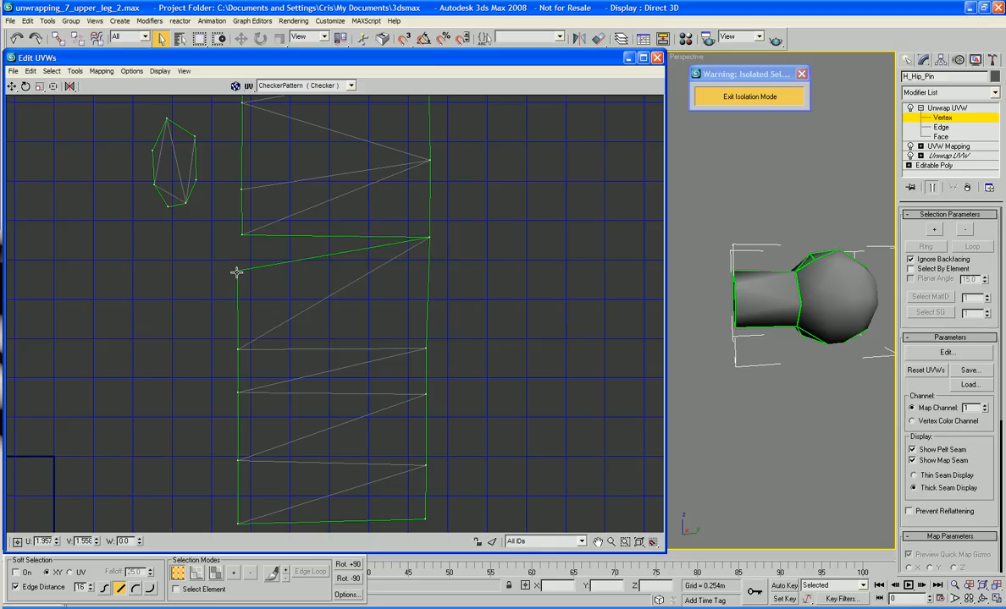
pyautogui.moveTo(238, 270); pyautogui.dragTo(458, 250)
pyautogui.rightClick(458, 250)
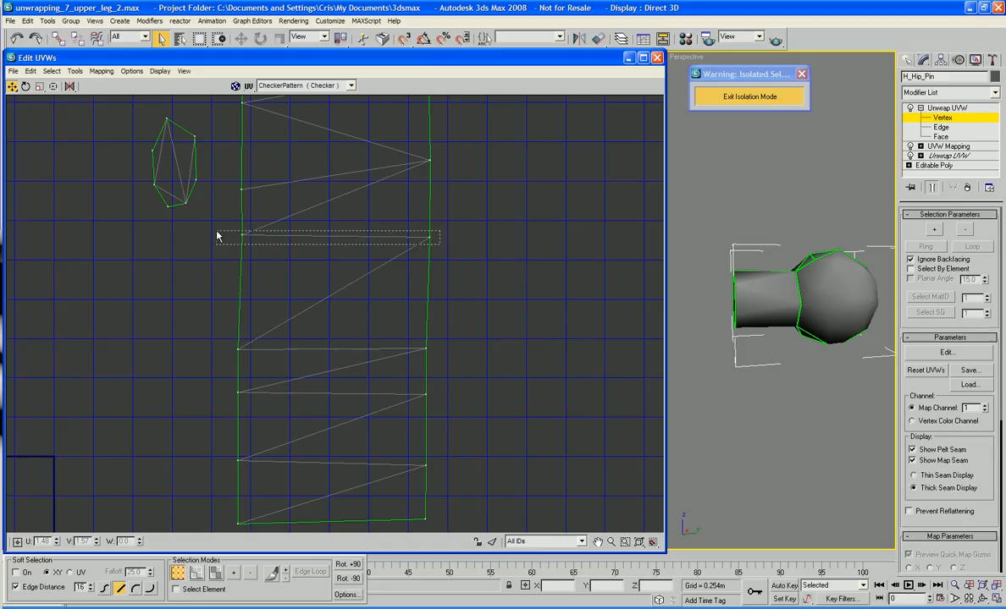
# - Move the vertex rows in the strip's upper half down to even out and level the row spacing
pyautogui.moveTo(217, 232); pyautogui.dragTo(241, 271)
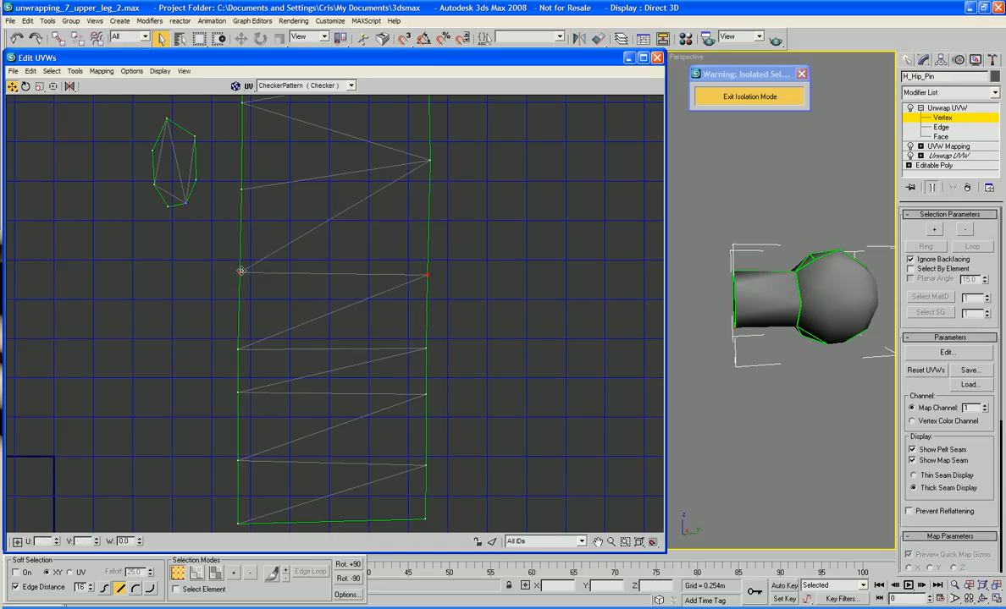
pyautogui.scroll(-3, 440, 212)
pyautogui.moveTo(454, 166); pyautogui.dragTo(326, 291)
pyautogui.moveTo(461, 181); pyautogui.dragTo(438, 289)
# - Straighten the strip's right and left vertex columns by scaling each column horizontally
pyautogui.moveTo(472, 190); pyautogui.dragTo(409, 401)
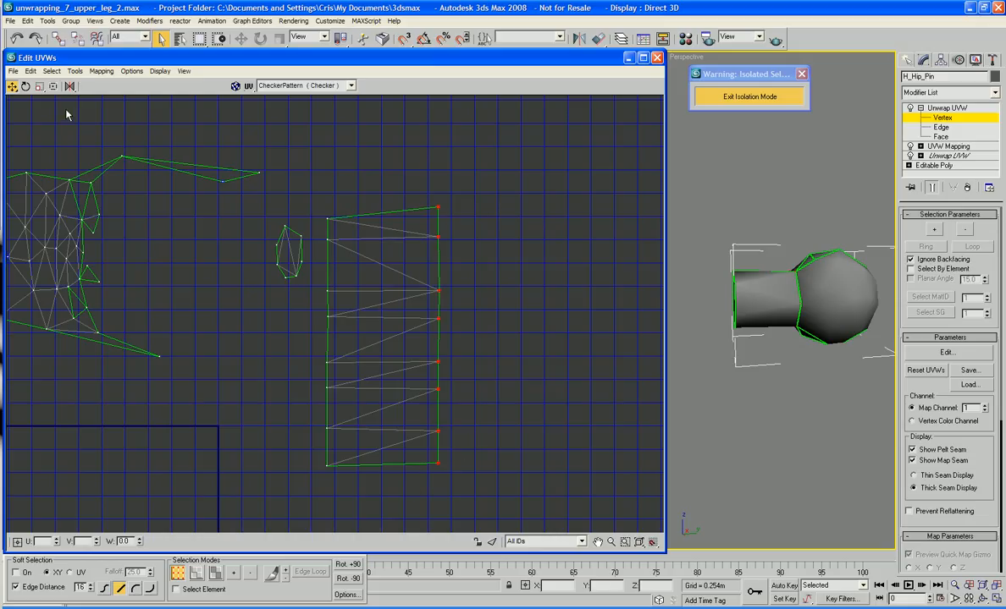
pyautogui.click(39, 88)
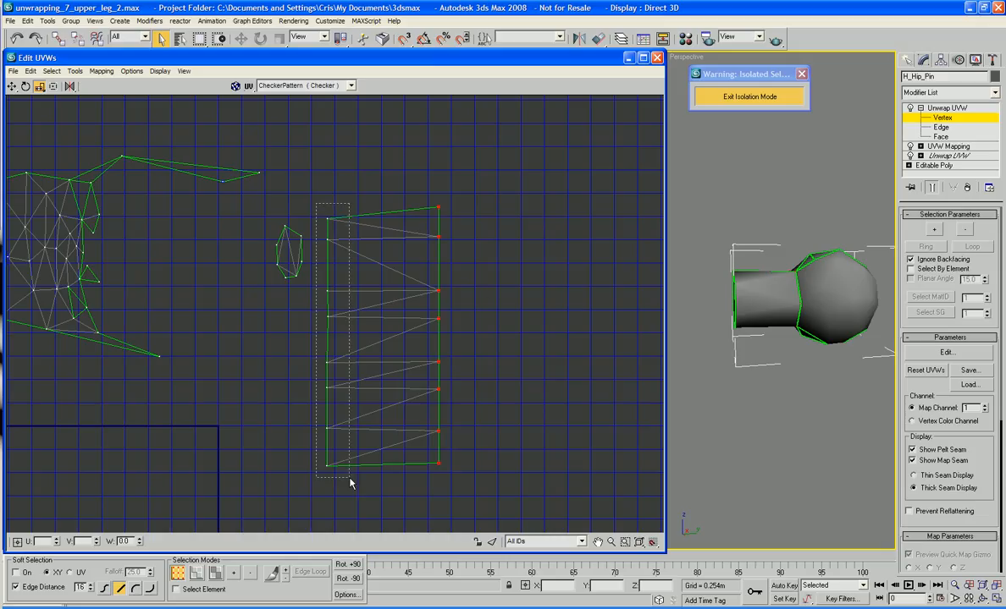
pyautogui.moveTo(351, 483); pyautogui.dragTo(351, 525)
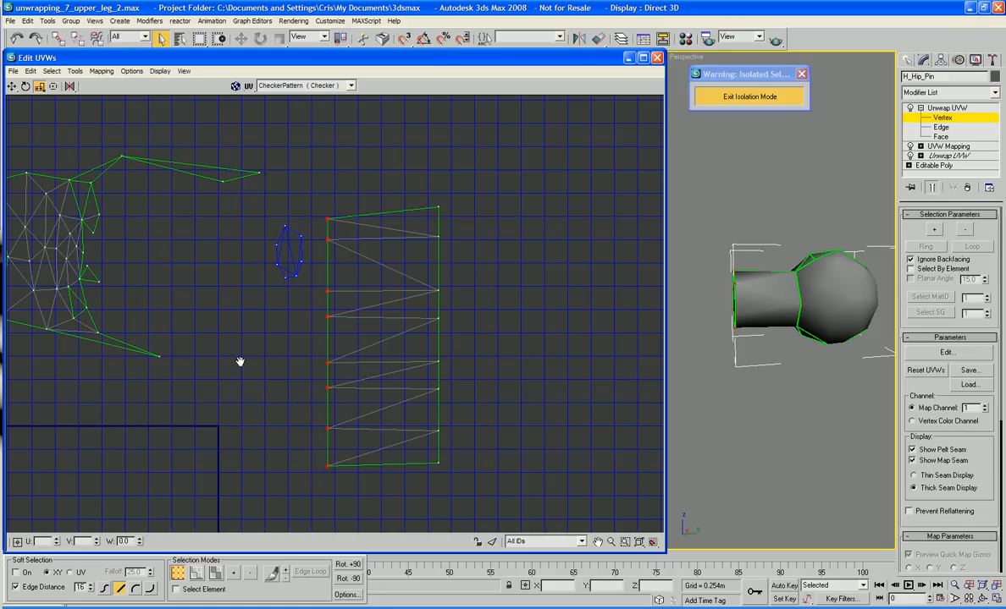
# - Examine which ball UVs belong to the jagged seam by selecting the faces along it on the model
pyautogui.moveTo(240, 362); pyautogui.dragTo(429, 324, button='middle')
pyautogui.scroll(-1, 436, 324)
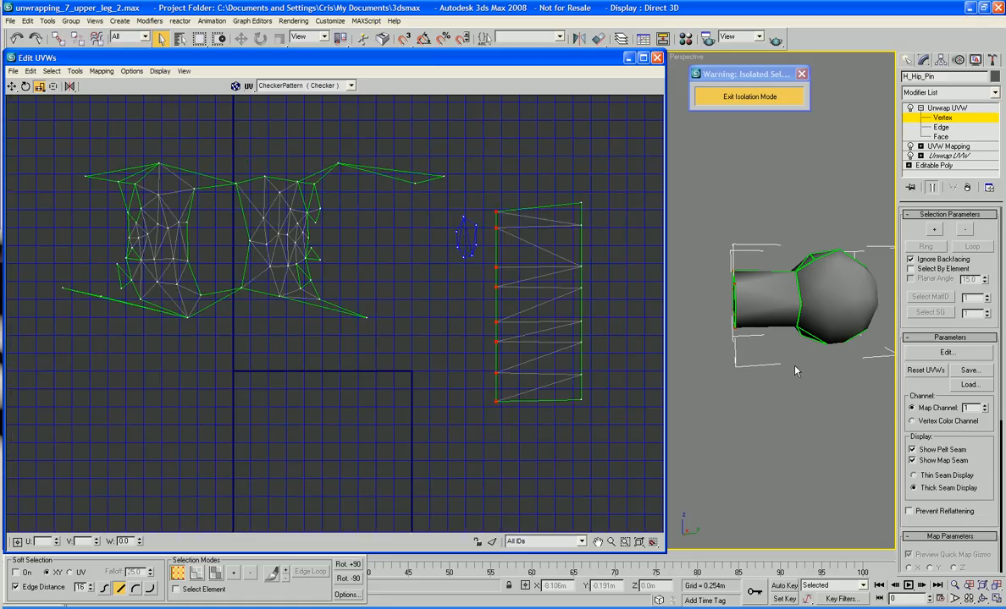
pyautogui.moveTo(388, 275); pyautogui.dragTo(395, 305, button='middle')
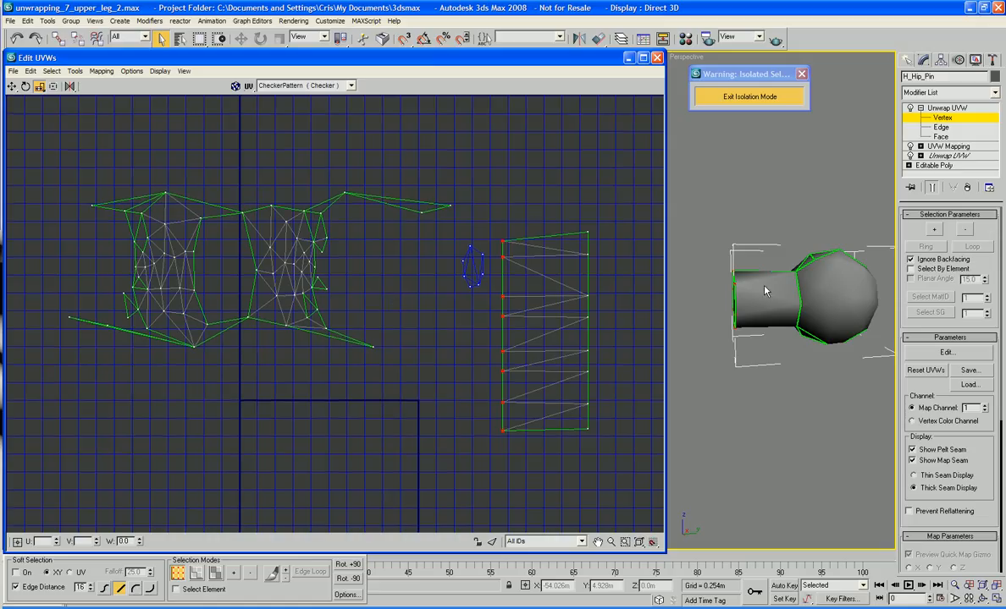
pyautogui.keyDown('alt'); pyautogui.moveTo(765, 289); pyautogui.dragTo(783, 331, button='middle'); pyautogui.keyUp('alt')
pyautogui.keyDown('alt'); pyautogui.moveTo(810, 279); pyautogui.dragTo(720, 284, button='middle'); pyautogui.keyUp('alt')
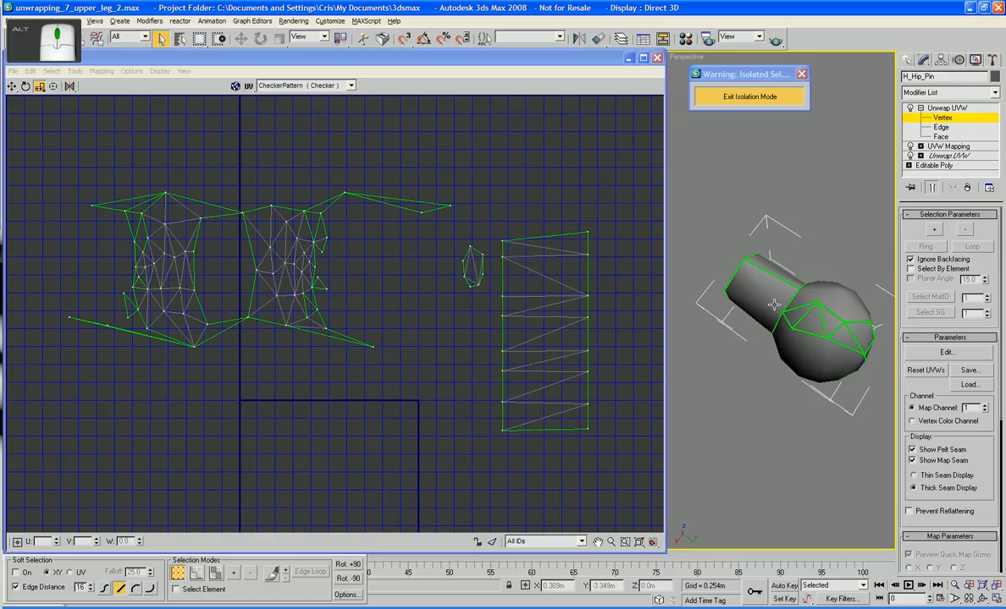
pyautogui.click(939, 136)
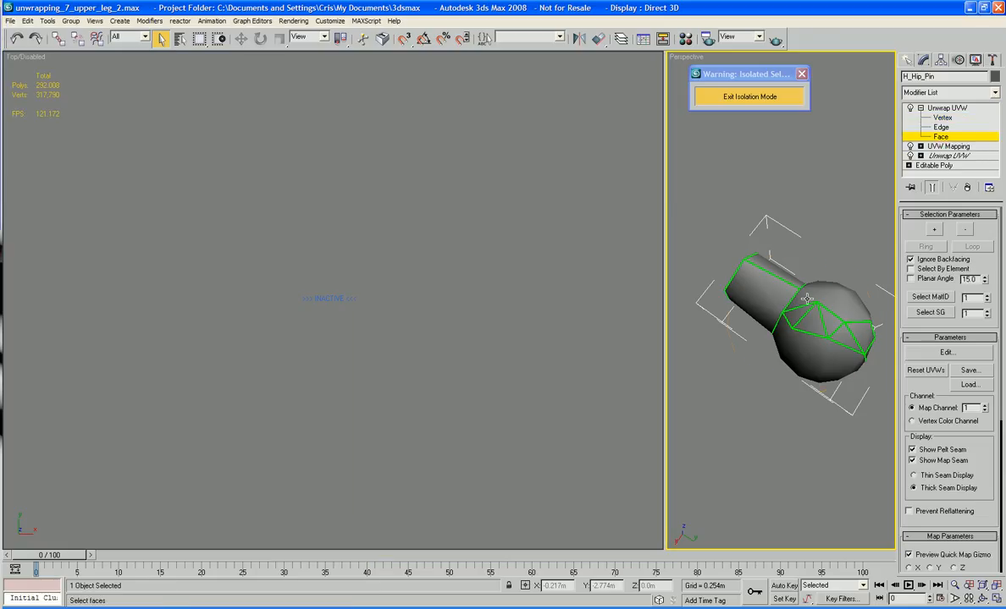
pyautogui.click(946, 352)
pyautogui.click(797, 313)
pyautogui.keyDown('ctrl'); pyautogui.click(805, 326); pyautogui.keyUp('ctrl')
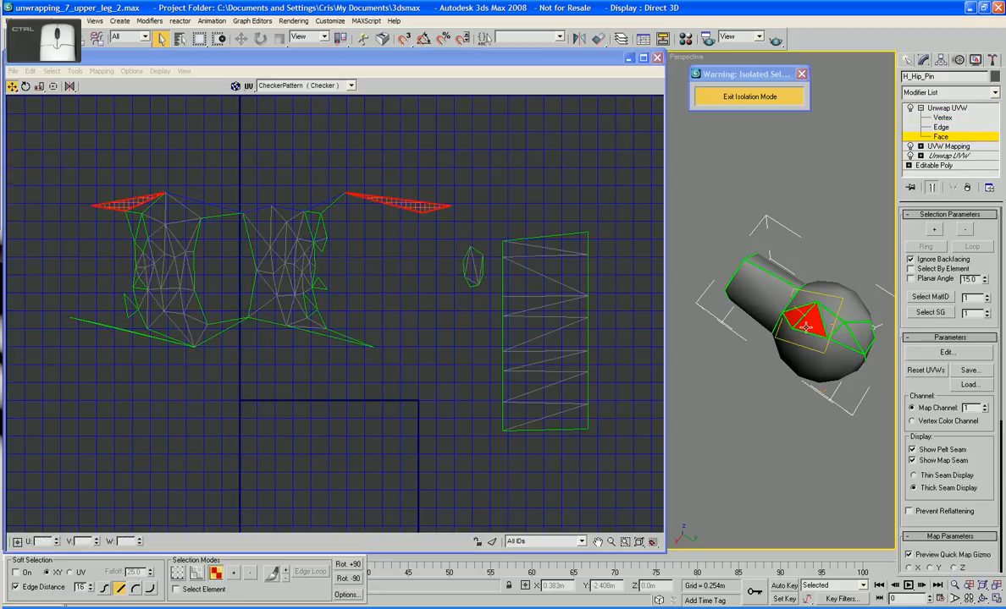
pyautogui.keyDown('ctrl'); pyautogui.click(827, 329); pyautogui.keyUp('ctrl')
pyautogui.keyDown('ctrl'); pyautogui.click(857, 335); pyautogui.keyUp('ctrl')
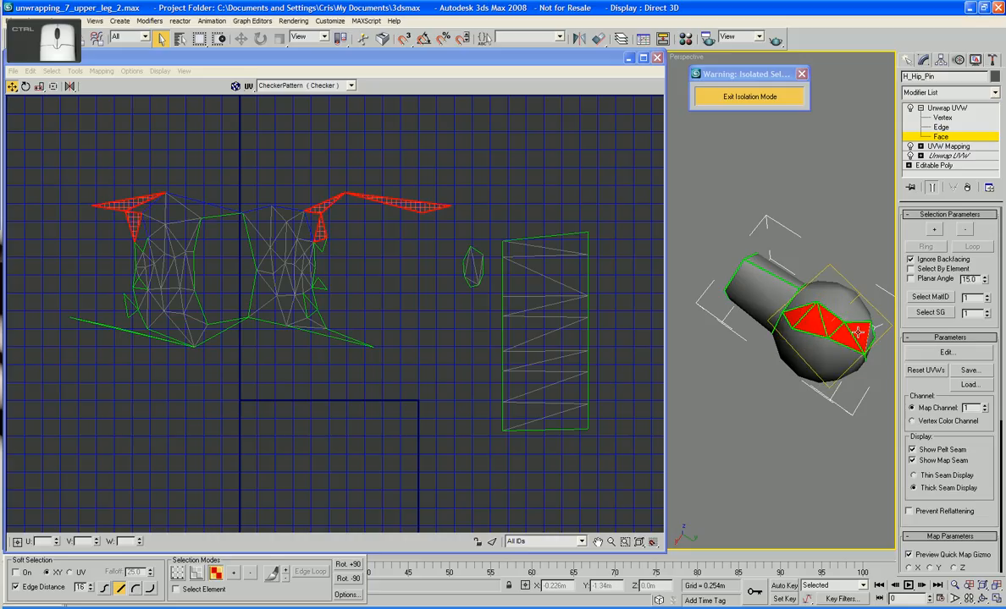
pyautogui.keyDown('alt'); pyautogui.moveTo(806, 321); pyautogui.dragTo(786, 298, button='middle'); pyautogui.keyUp('alt')
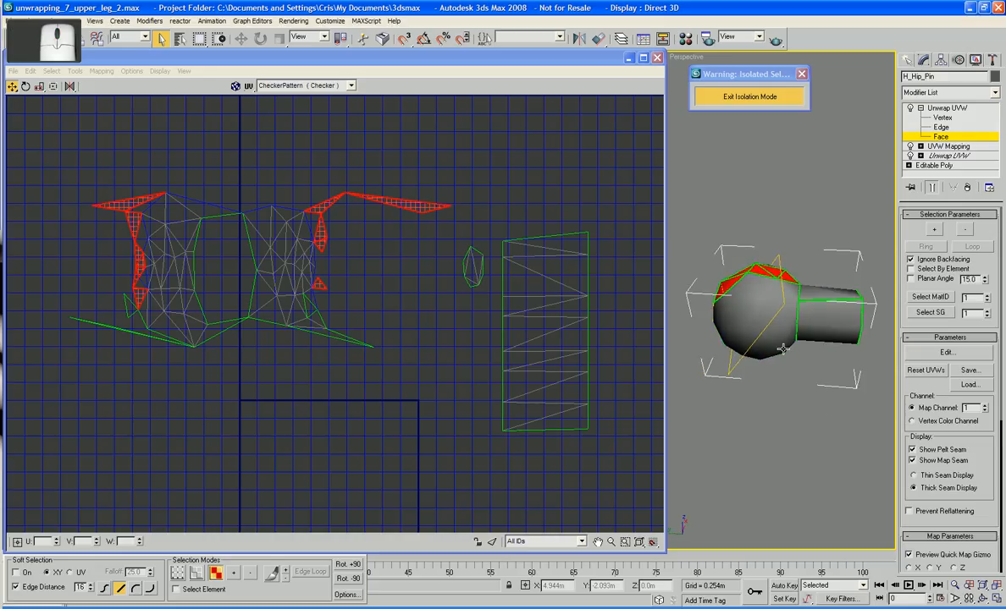
# - Display edged faces on the model, clear the selection, and select the ball faces bordering the shaft and running along the top seam
pyautogui.press('F4')
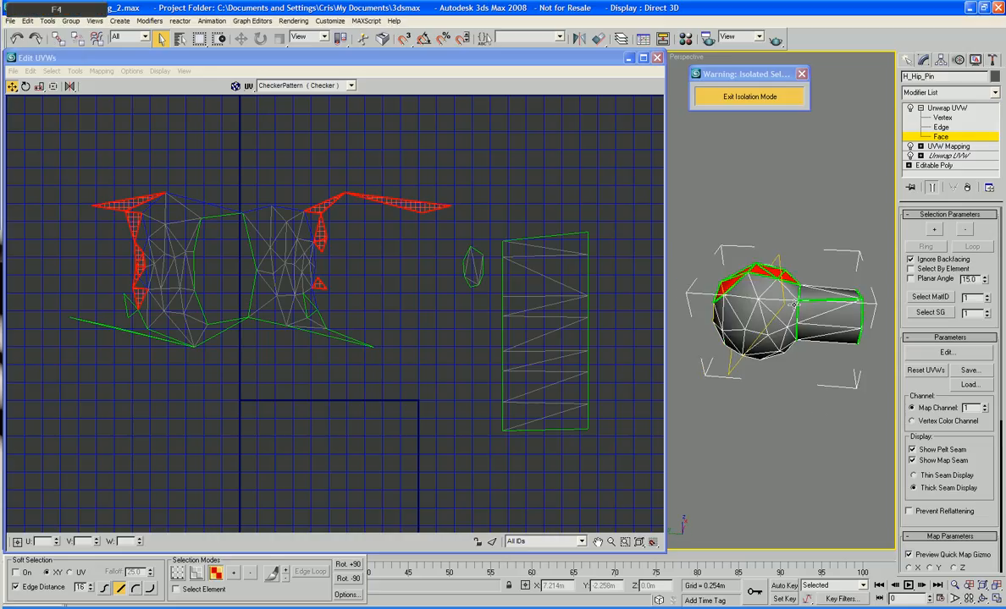
pyautogui.click(811, 443)
pyautogui.keyDown('alt'); pyautogui.moveTo(731, 331); pyautogui.dragTo(780, 331, button='middle'); pyautogui.keyUp('alt')
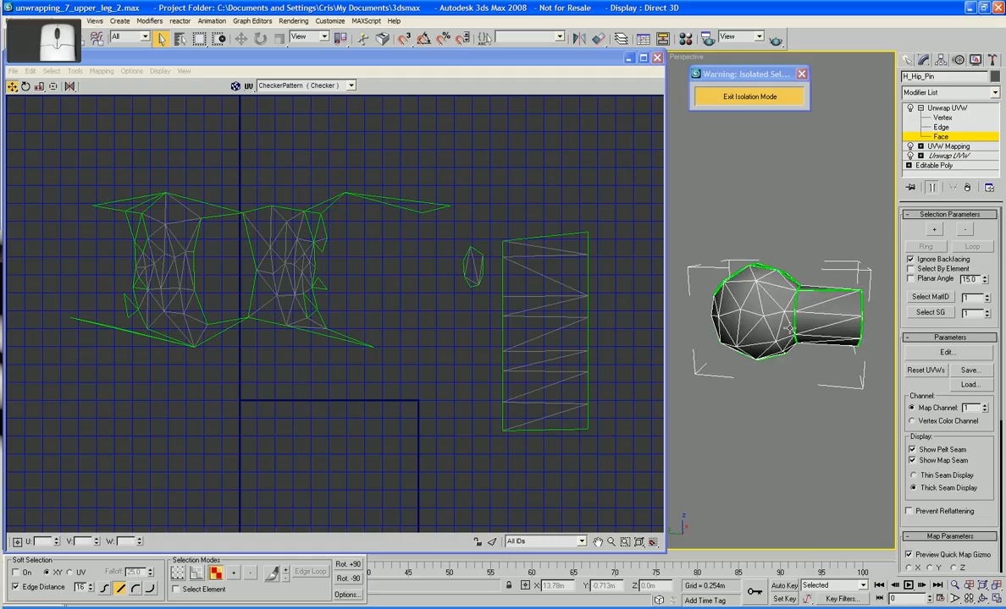
pyautogui.click(787, 327)
pyautogui.keyDown('ctrl'); pyautogui.click(790, 309); pyautogui.keyUp('ctrl')
pyautogui.keyDown('ctrl'); pyautogui.click(790, 319); pyautogui.keyUp('ctrl')
pyautogui.keyDown('ctrl'); pyautogui.click(776, 293); pyautogui.keyUp('ctrl')
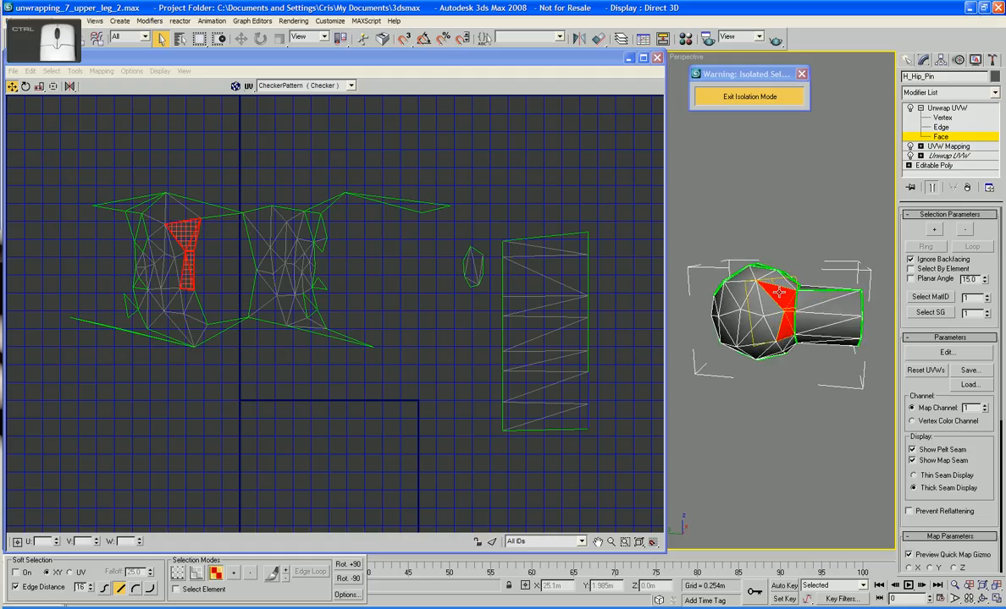
pyautogui.keyDown('ctrl'); pyautogui.click(775, 281); pyautogui.keyUp('ctrl')
pyautogui.keyDown('ctrl'); pyautogui.click(759, 275); pyautogui.keyUp('ctrl')
pyautogui.keyDown('ctrl'); pyautogui.click(745, 275); pyautogui.keyUp('ctrl')
# - Add the ball faces along the far side, the lower seam and the shaft junction to complete a ring around the ball's side
pyautogui.keyDown('alt'); pyautogui.moveTo(744, 275); pyautogui.dragTo(758, 334, button='middle'); pyautogui.keyUp('alt')
pyautogui.keyDown('ctrl'); pyautogui.click(730, 327); pyautogui.keyUp('ctrl')
pyautogui.keyDown('ctrl'); pyautogui.click(763, 317); pyautogui.keyUp('ctrl')
pyautogui.keyDown('ctrl'); pyautogui.click(767, 336); pyautogui.keyUp('ctrl')
pyautogui.keyDown('ctrl'); pyautogui.click(779, 347); pyautogui.keyUp('ctrl')
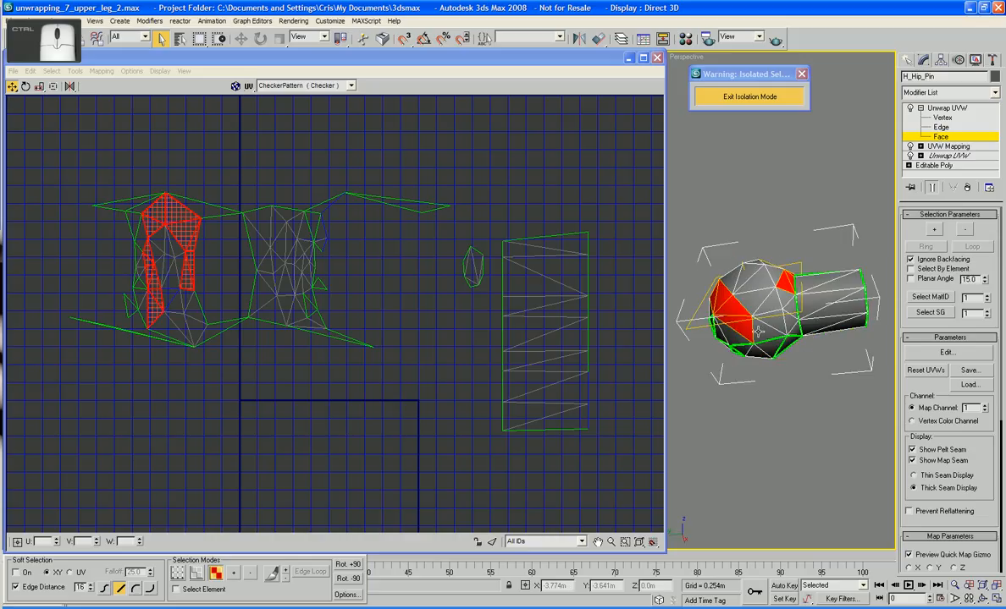
pyautogui.keyDown('ctrl'); pyautogui.click(764, 330); pyautogui.keyUp('ctrl')
pyautogui.keyDown('ctrl'); pyautogui.click(778, 331); pyautogui.keyUp('ctrl')
pyautogui.keyDown('ctrl'); pyautogui.click(785, 325); pyautogui.keyUp('ctrl')
pyautogui.keyDown('ctrl'); pyautogui.click(782, 307); pyautogui.keyUp('ctrl')
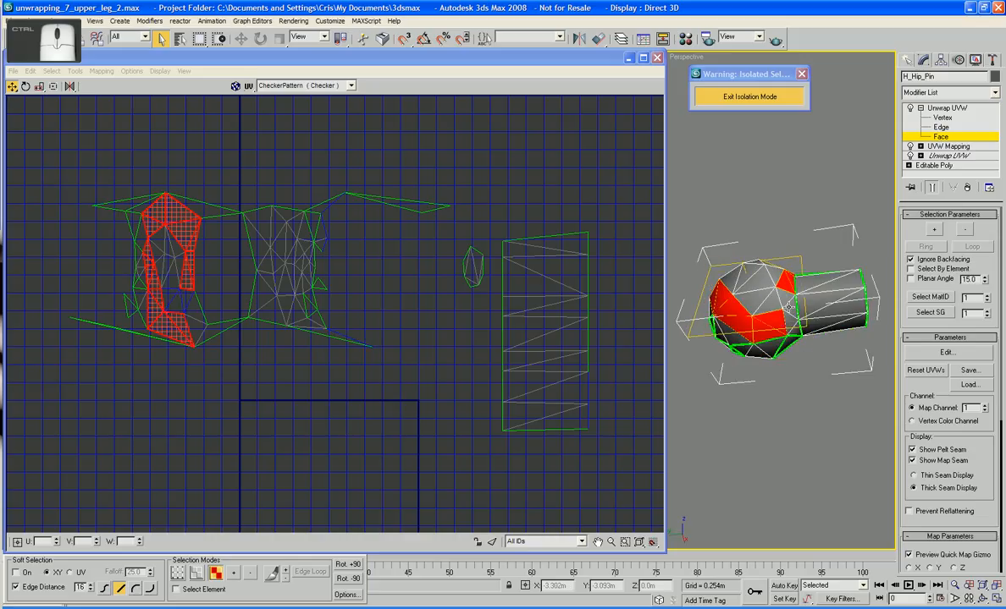
pyautogui.keyDown('ctrl'); pyautogui.click(783, 299); pyautogui.keyUp('ctrl')
pyautogui.keyDown('ctrl'); pyautogui.click(788, 305); pyautogui.keyUp('ctrl')
pyautogui.keyDown('ctrl'); pyautogui.click(785, 316); pyautogui.keyUp('ctrl')
pyautogui.keyDown('alt'); pyautogui.moveTo(774, 309); pyautogui.dragTo(786, 331, button='middle'); pyautogui.keyUp('alt')
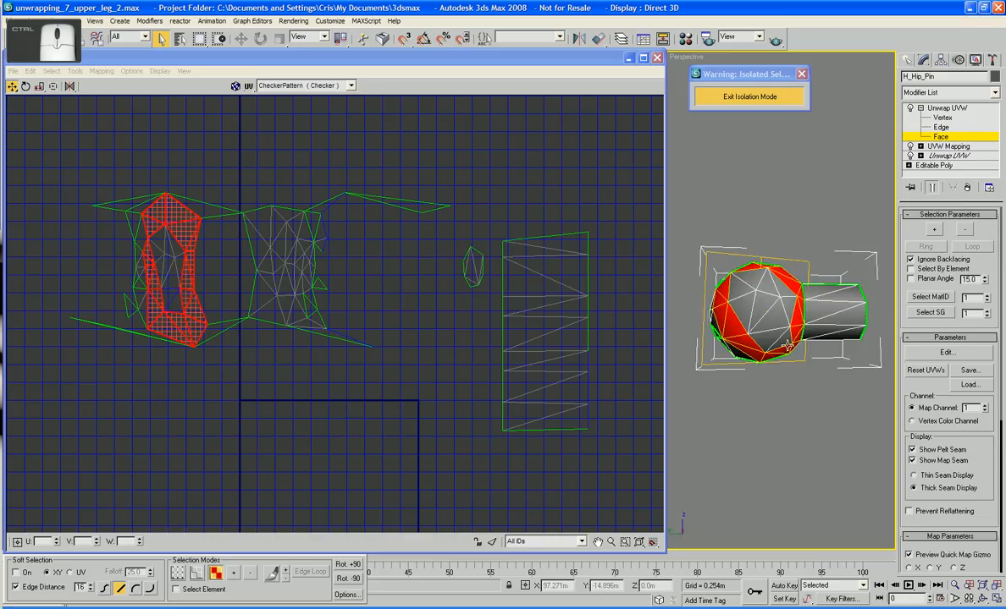
# - Add all the ball faces enclosed by the selected ring, filling in the whole side of the ball
pyautogui.keyDown('ctrl'); pyautogui.click(782, 328); pyautogui.keyUp('ctrl')
pyautogui.keyDown('ctrl'); pyautogui.click(769, 321); pyautogui.keyUp('ctrl')
pyautogui.keyDown('ctrl'); pyautogui.click(767, 313); pyautogui.keyUp('ctrl')
pyautogui.keyDown('ctrl'); pyautogui.click(760, 308); pyautogui.keyUp('ctrl')
pyautogui.keyDown('ctrl'); pyautogui.click(745, 308); pyautogui.keyUp('ctrl')
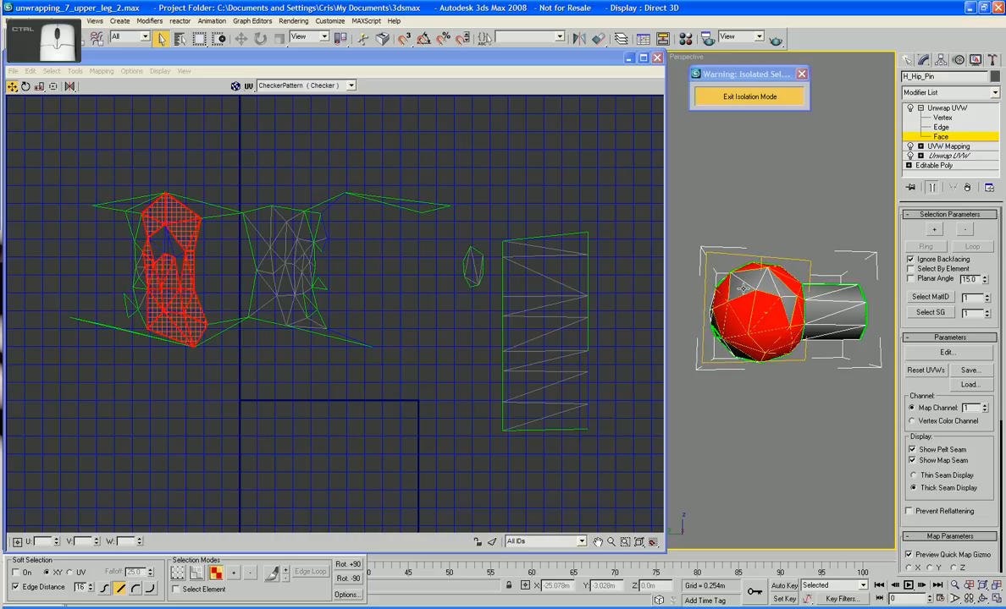
pyautogui.keyDown('ctrl'); pyautogui.click(740, 290); pyautogui.keyUp('ctrl')
pyautogui.keyDown('ctrl'); pyautogui.click(751, 280); pyautogui.keyUp('ctrl')
pyautogui.keyDown('ctrl'); pyautogui.click(765, 288); pyautogui.keyUp('ctrl')
pyautogui.keyDown('ctrl'); pyautogui.click(777, 289); pyautogui.keyUp('ctrl')
pyautogui.keyDown('ctrl'); pyautogui.click(786, 303); pyautogui.keyUp('ctrl')
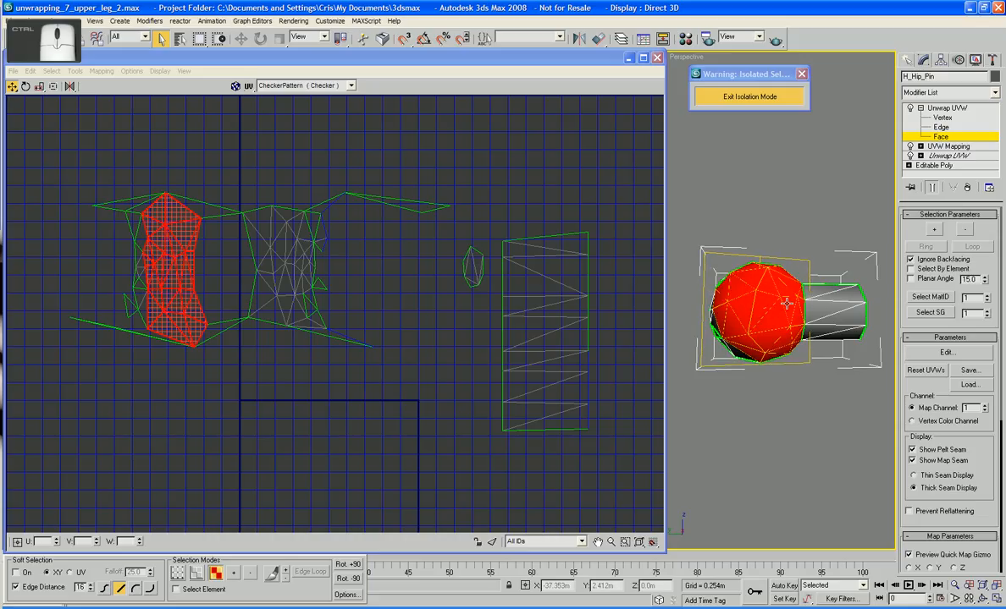
# - Add the jagged ball faces beyond the seam, including those next to the shaft, to the face selection
pyautogui.keyDown('alt'); pyautogui.moveTo(806, 302); pyautogui.dragTo(782, 302, button='middle'); pyautogui.keyUp('alt')
pyautogui.keyDown('ctrl'); pyautogui.click(782, 302); pyautogui.keyUp('ctrl')
pyautogui.keyDown('ctrl'); pyautogui.click(781, 326); pyautogui.keyUp('ctrl')
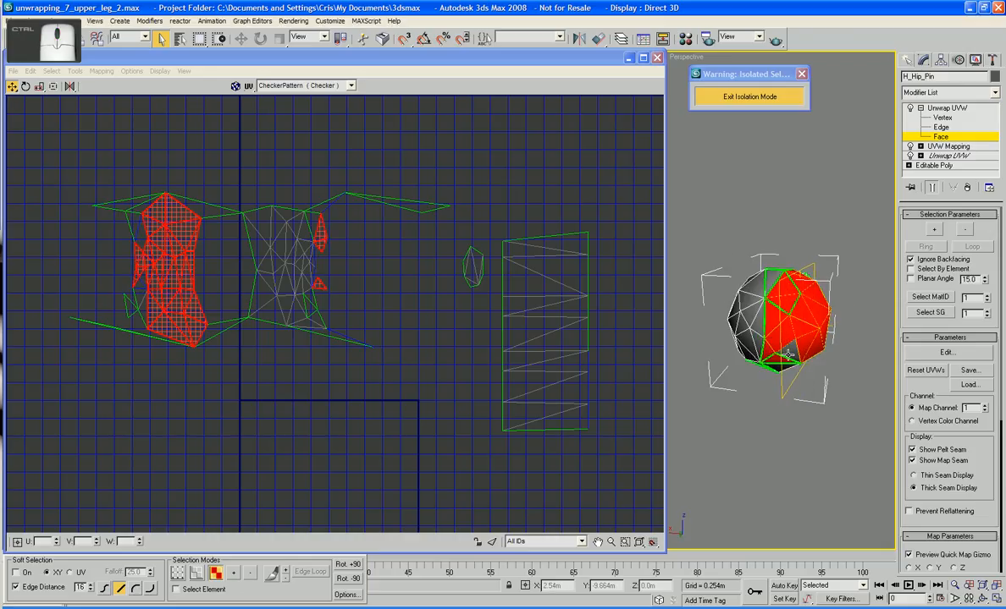
pyautogui.keyDown('ctrl'); pyautogui.click(789, 351); pyautogui.keyUp('ctrl')
pyautogui.keyDown('alt'); pyautogui.moveTo(788, 350); pyautogui.dragTo(834, 332, button='middle'); pyautogui.keyUp('alt')
pyautogui.keyDown('ctrl'); pyautogui.click(786, 325); pyautogui.keyUp('ctrl')
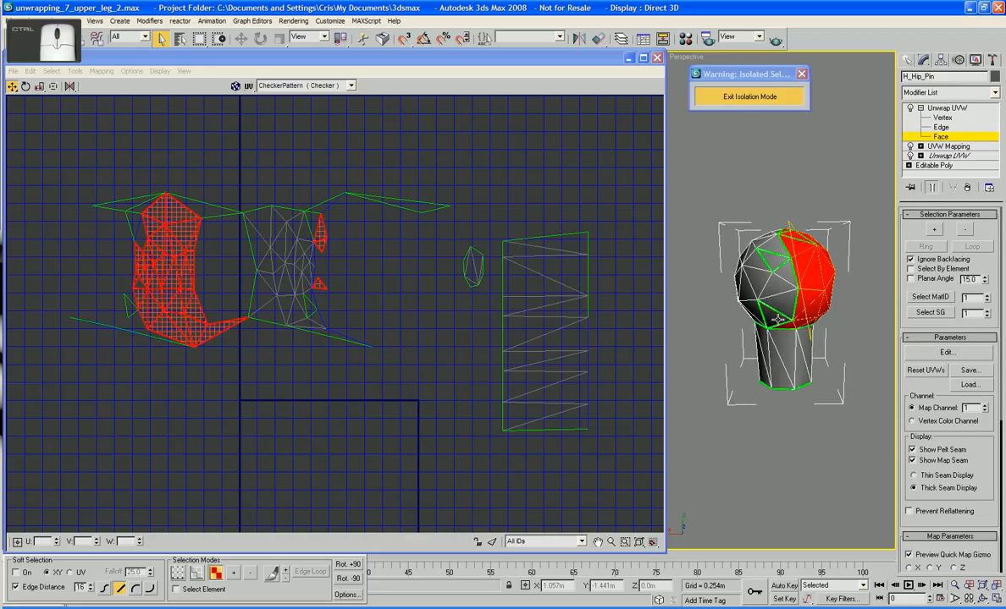
pyautogui.keyDown('ctrl'); pyautogui.click(778, 319); pyautogui.keyUp('ctrl')
pyautogui.keyDown('ctrl'); pyautogui.click(776, 300); pyautogui.keyUp('ctrl')
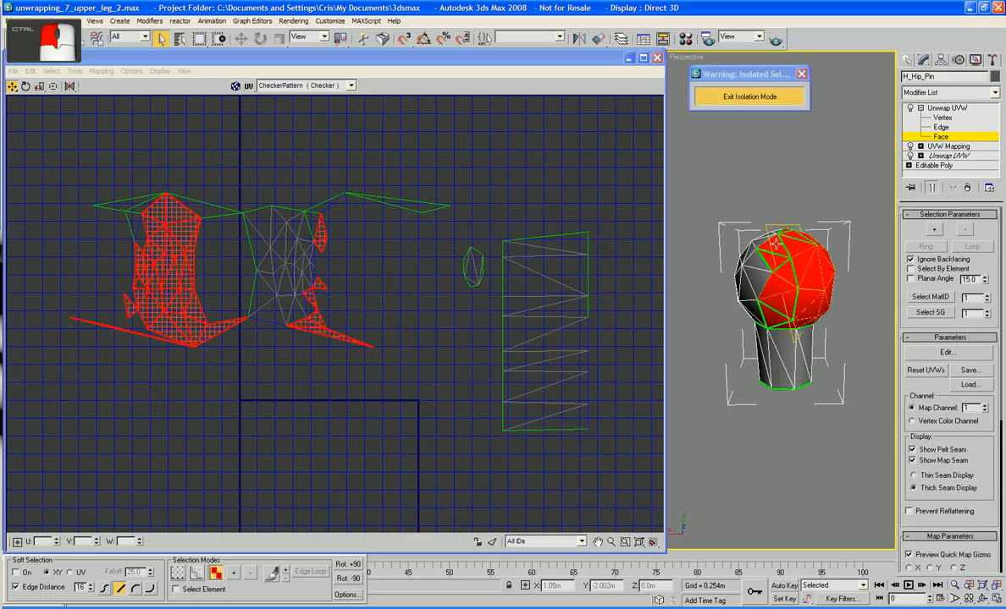
pyautogui.keyDown('alt'); pyautogui.moveTo(778, 302); pyautogui.dragTo(793, 336, button='middle'); pyautogui.keyUp('alt')
# - Break the selected ball faces away from the surrounding UVs
pyautogui.rightClick(183, 288)
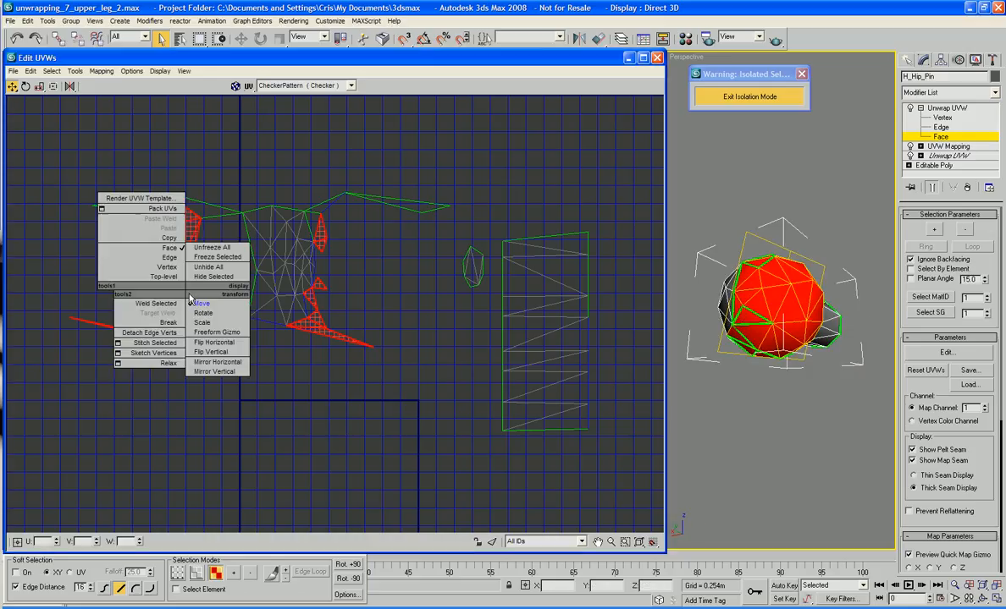
pyautogui.click(193, 312)
pyautogui.rightClick(172, 313)
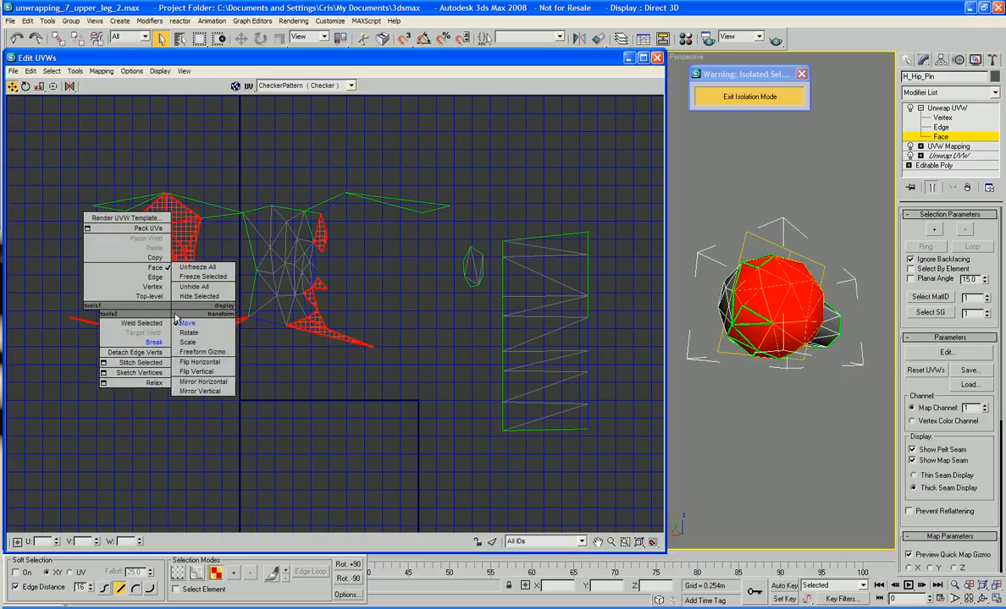
# - Try Flatten Mapping on the selected ball faces with a face angle threshold of 60
pyautogui.click(101, 71)
pyautogui.click(107, 81)
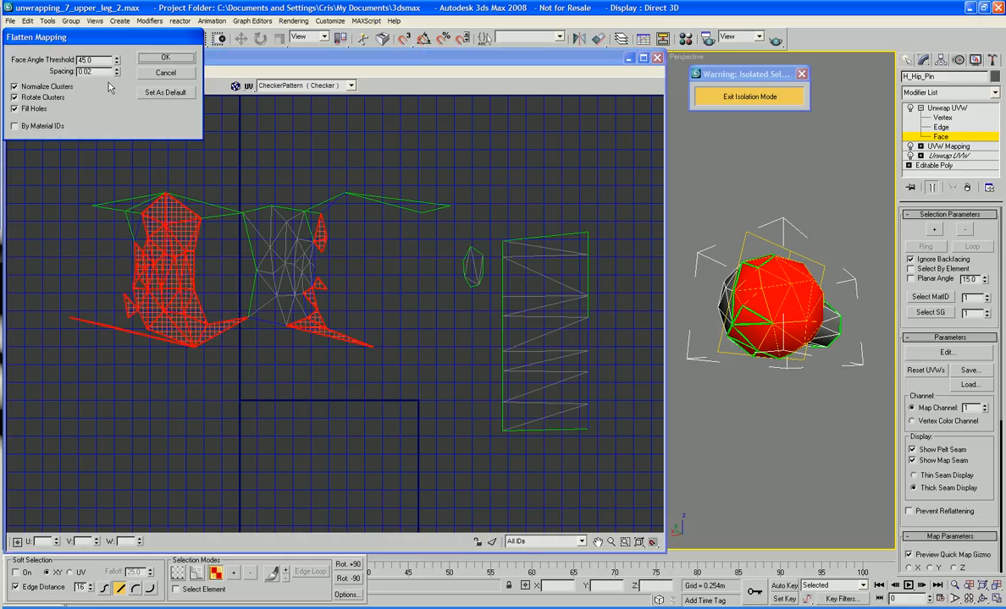
pyautogui.doubleClick(104, 61)
pyautogui.write('60')
pyautogui.click(151, 59)
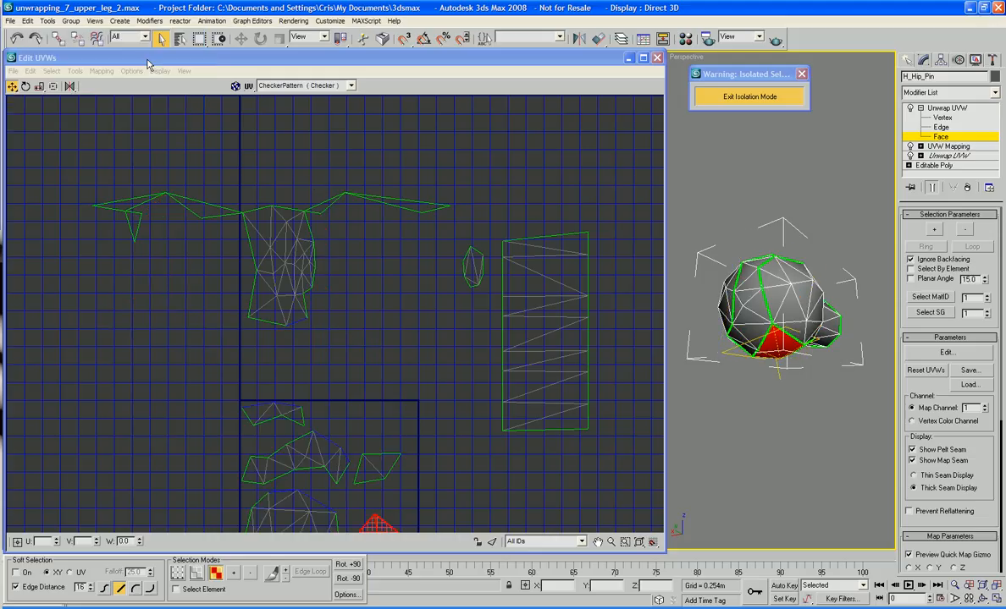
pyautogui.scroll(-4, 377, 235)
pyautogui.scroll(5, 406, 218)
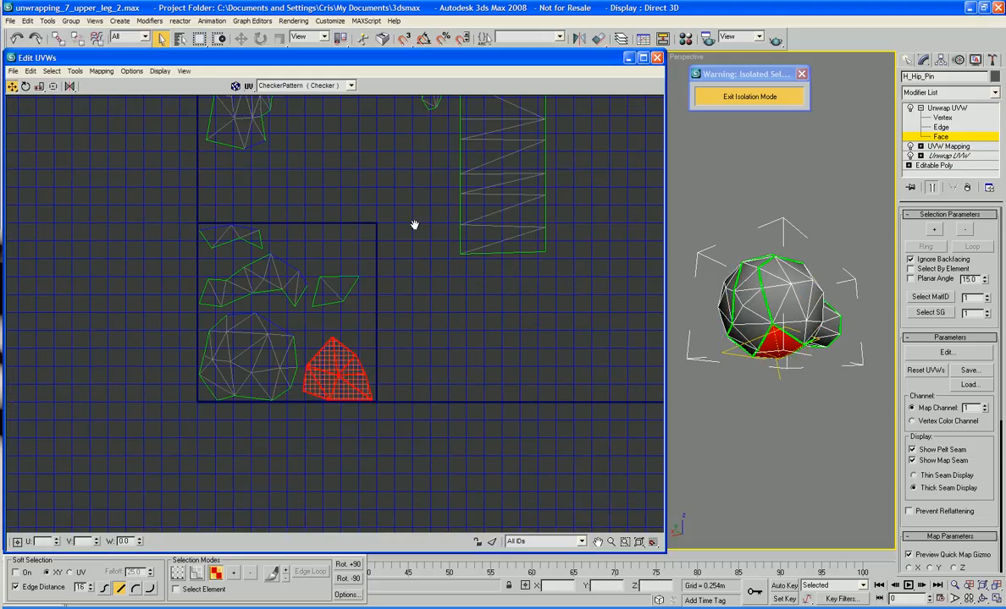
# - Examine how the flattened ball clusters are split by selecting individual faces in the small pieces
pyautogui.click(448, 301)
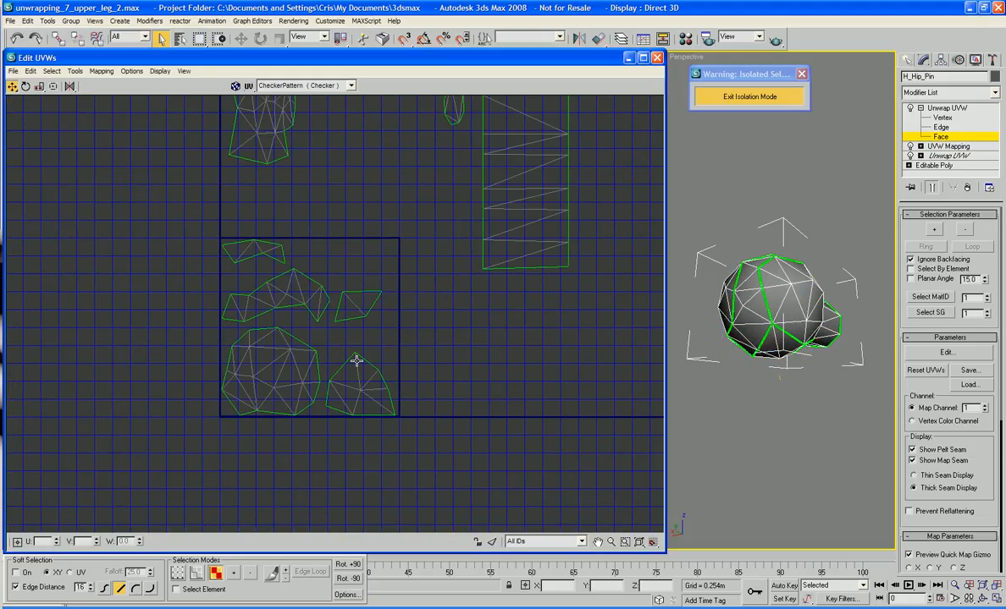
pyautogui.click(275, 256)
pyautogui.moveTo(272, 254); pyautogui.dragTo(234, 256)
pyautogui.moveTo(336, 287); pyautogui.dragTo(311, 338, button='middle')
pyautogui.click(326, 358)
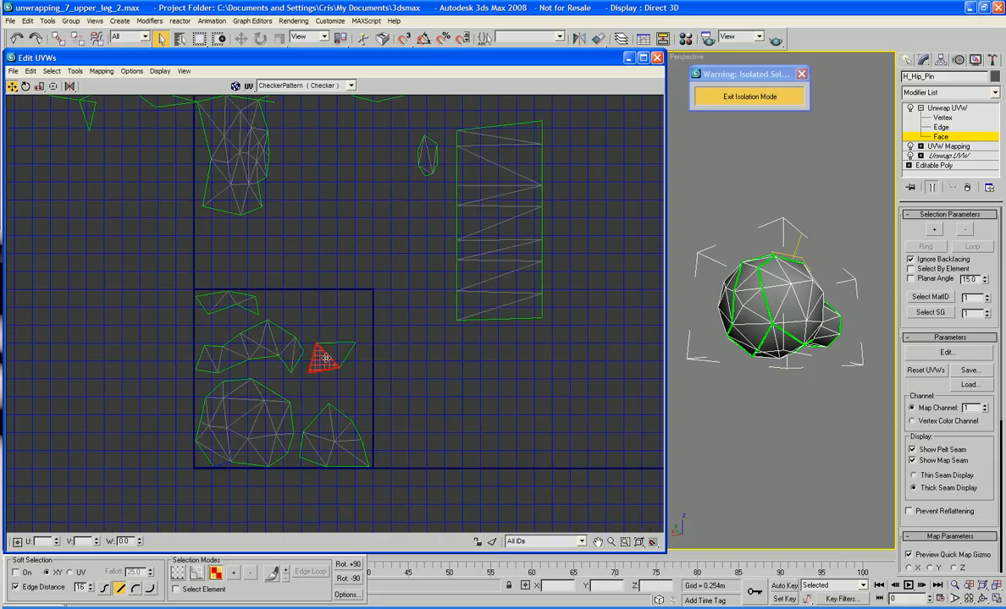
pyautogui.moveTo(332, 354); pyautogui.dragTo(339, 351)
pyautogui.moveTo(344, 403); pyautogui.dragTo(342, 377, button='middle')
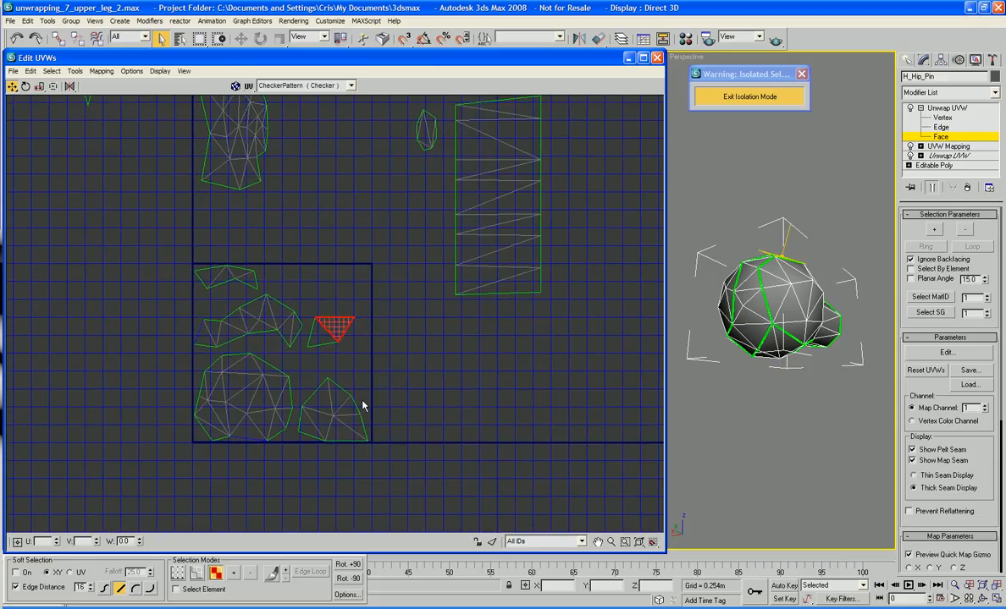
# - Undo the flattening so the ball faces are back in their original layout and selected
pyautogui.hotkey('ctrl', 'z')
pyautogui.hotkey('ctrl', 'z')
pyautogui.hotkey('ctrl', 'z')
pyautogui.hotkey('ctrl', 'z')
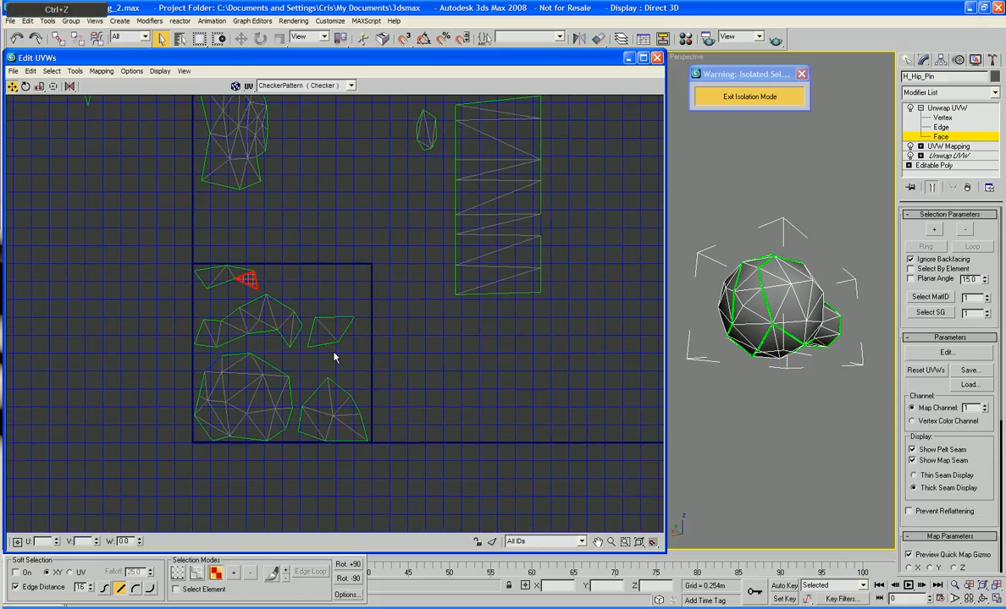
pyautogui.hotkey('ctrl', 'z')
# - Try Flatten Mapping on the ball faces with a face angle threshold of 75, and undo it
pyautogui.click(102, 71)
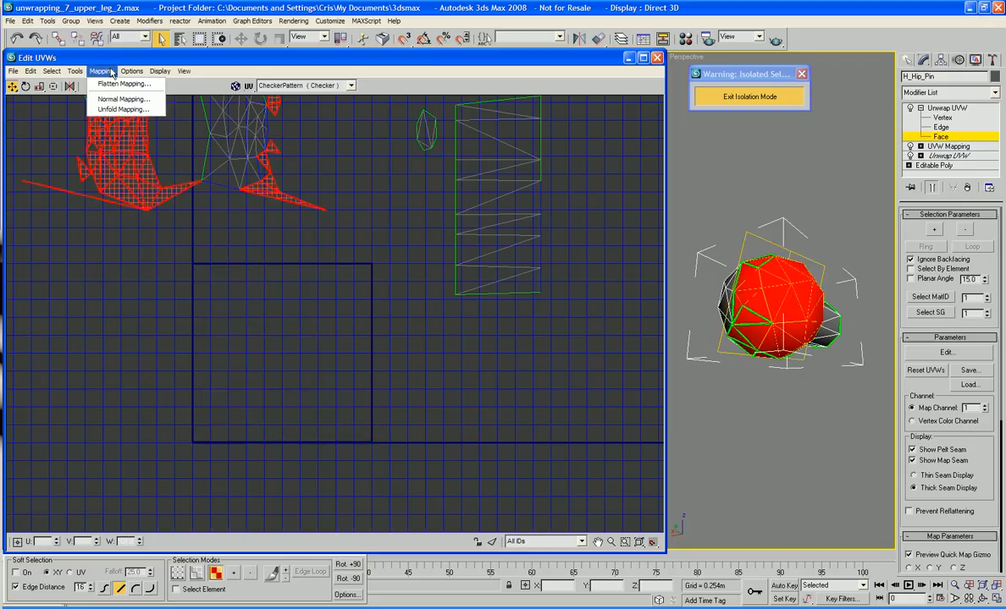
pyautogui.click(108, 87)
pyautogui.doubleClick(101, 60)
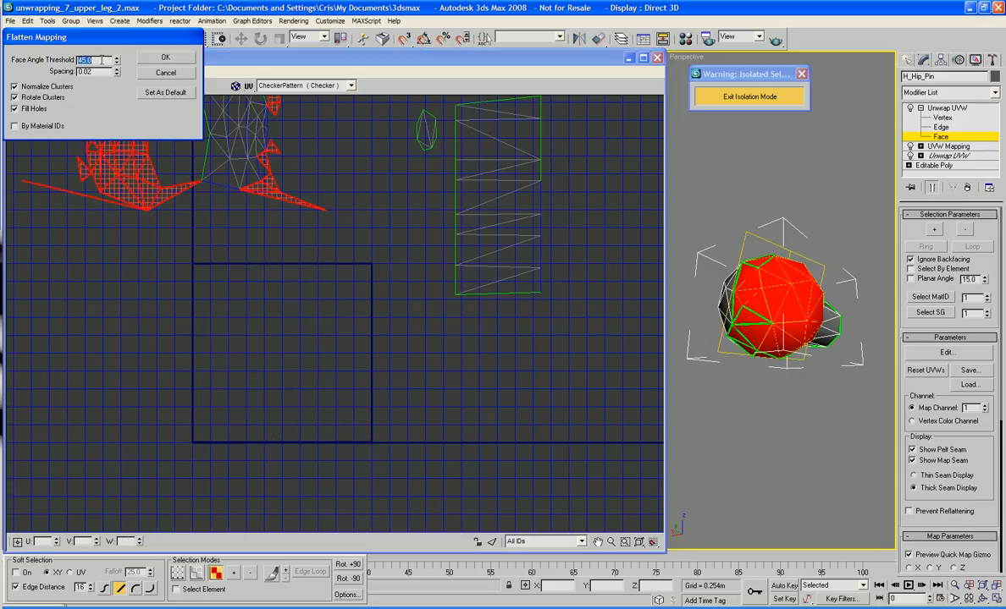
pyautogui.write('75')
pyautogui.click(144, 59)
pyautogui.hotkey('ctrl', 'z')
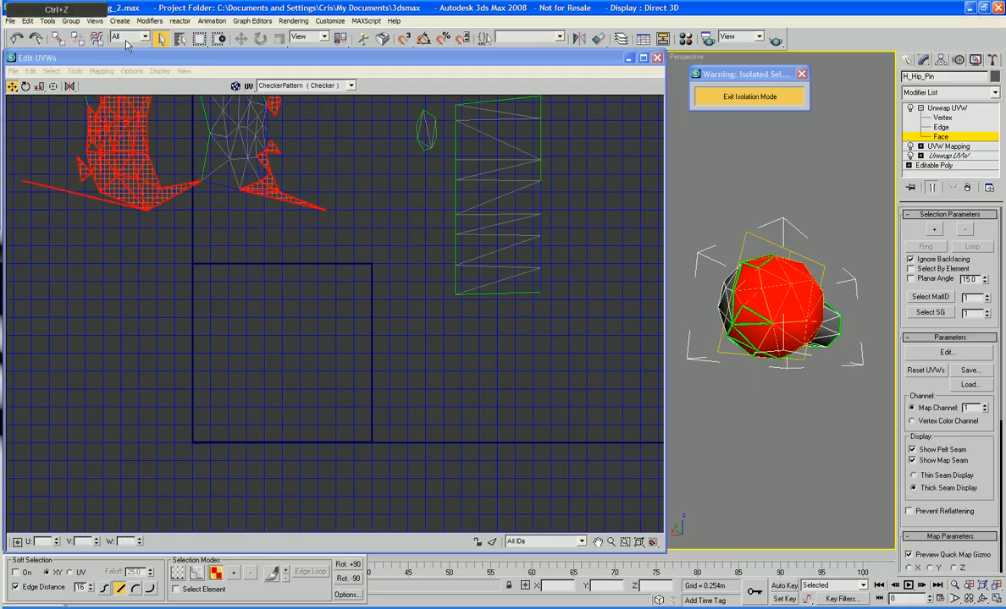
# - Flatten-map the selected ball faces with a face angle threshold of 95
pyautogui.click(100, 70)
pyautogui.click(106, 80)
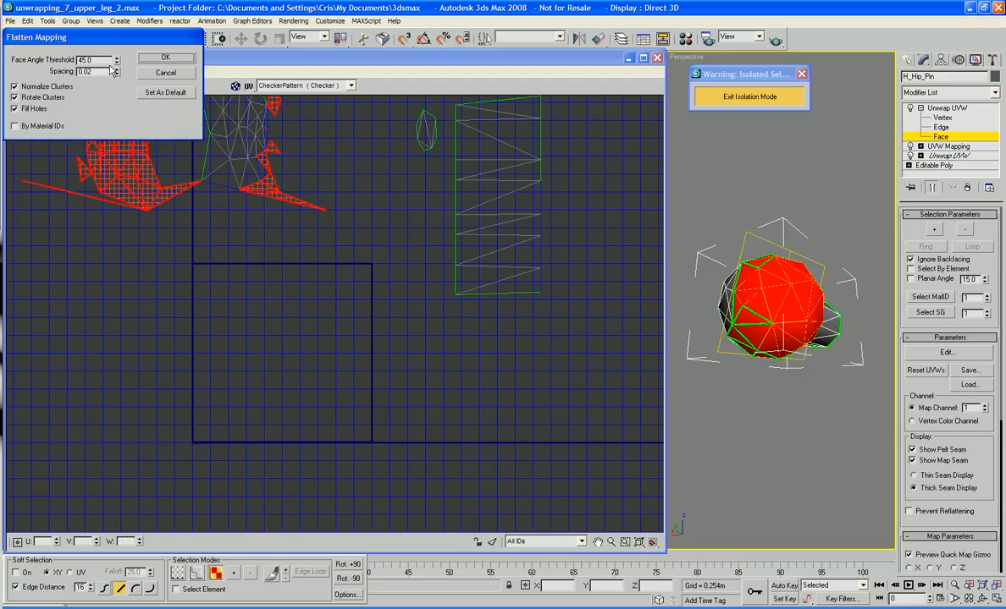
pyautogui.doubleClick(98, 60)
pyautogui.write('95')
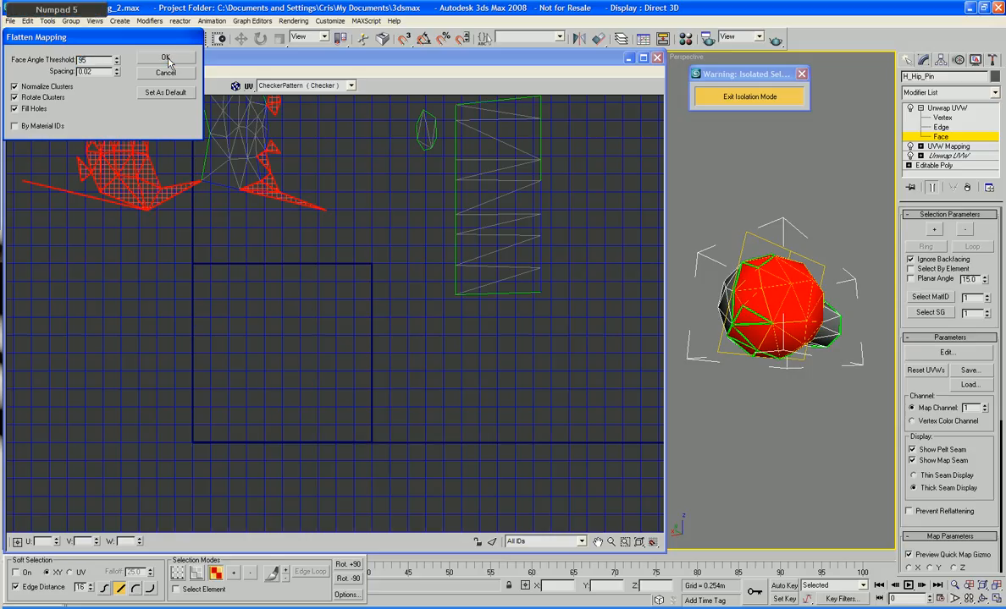
pyautogui.click(166, 59)
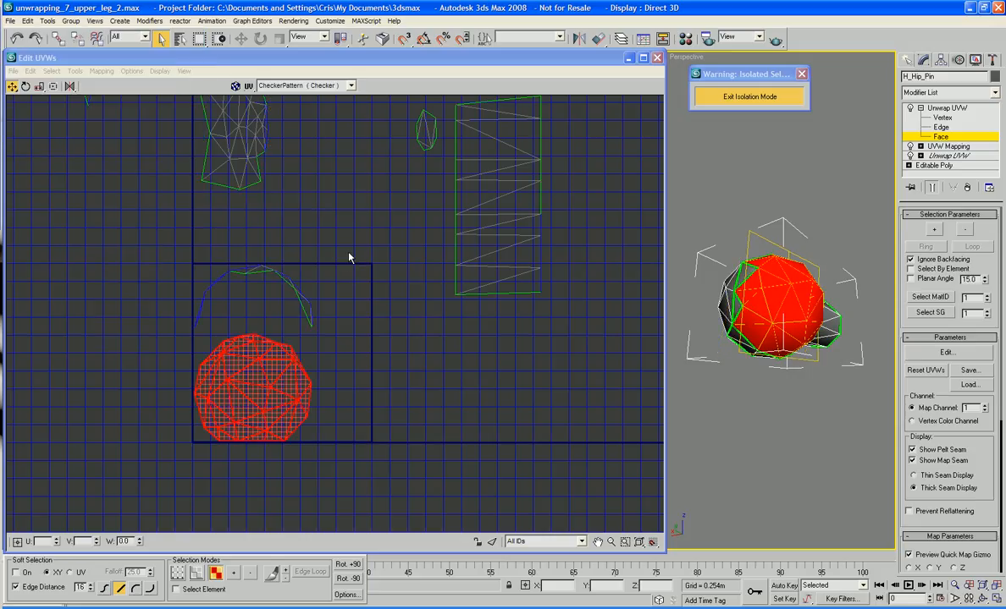
# - Examine how the thin arc strip borders the round ball piece by selecting faces in the UVs and on the model
pyautogui.click(287, 319)
pyautogui.click(305, 308)
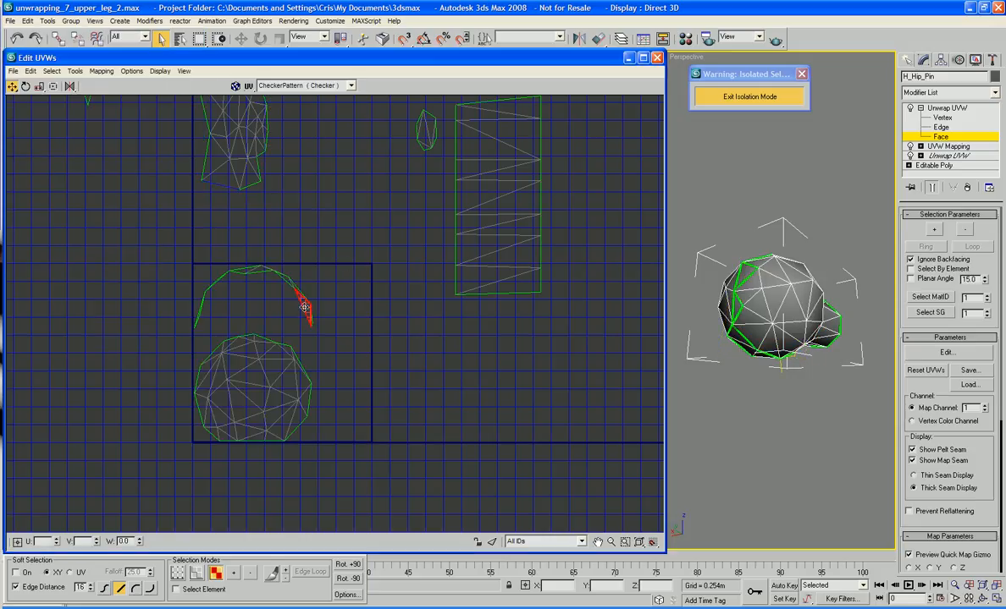
pyautogui.click(290, 282)
pyautogui.moveTo(346, 316); pyautogui.dragTo(400, 341, button='middle')
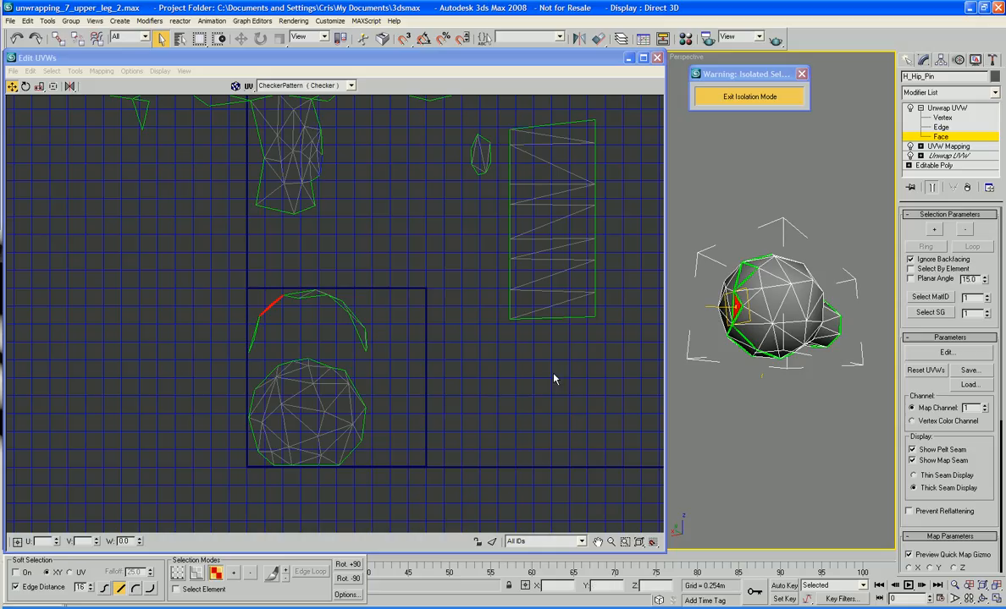
pyautogui.click(747, 291)
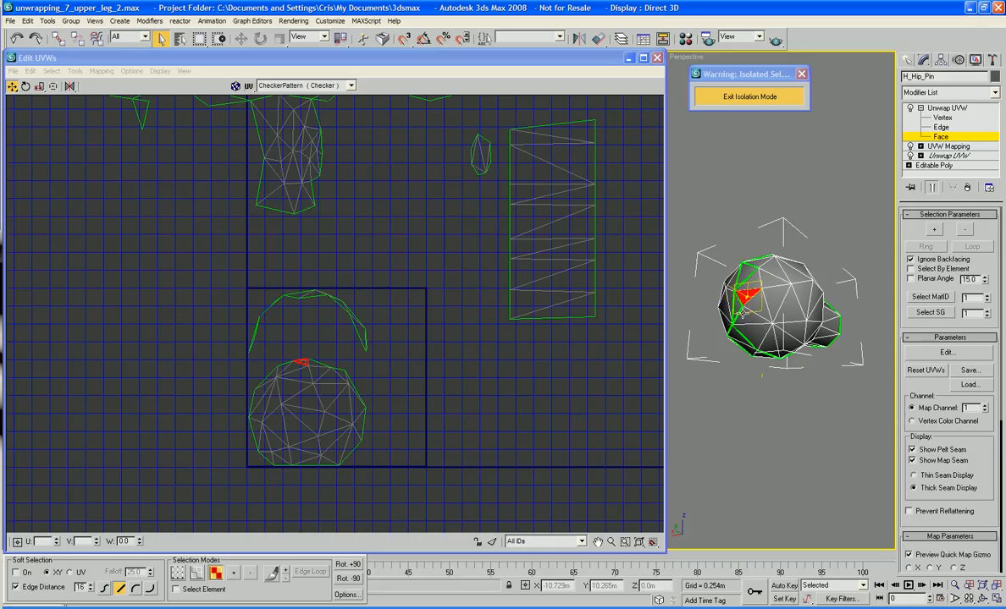
pyautogui.click(752, 332)
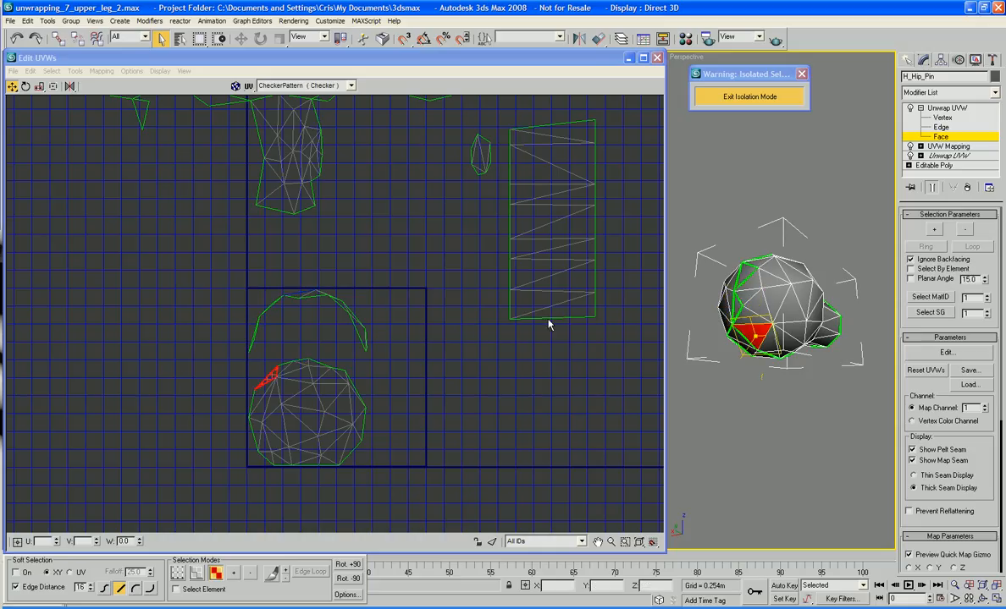
# - In vertex mode, target-weld the two vertices at the arc strip's left end onto the round piece's upper-right border vertices
pyautogui.scroll(5, 547, 324)
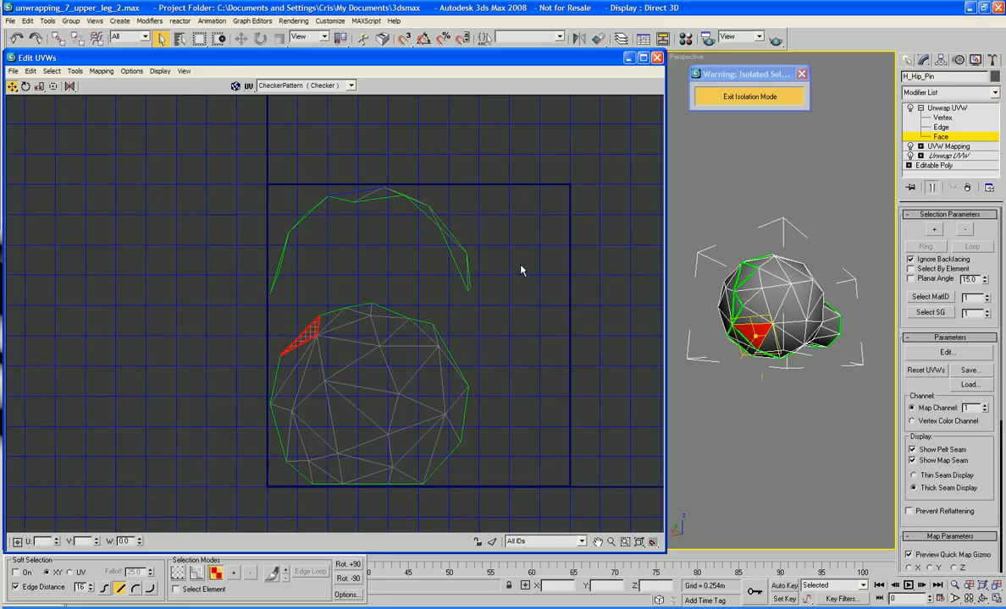
pyautogui.click(435, 253)
pyautogui.rightClick(370, 276)
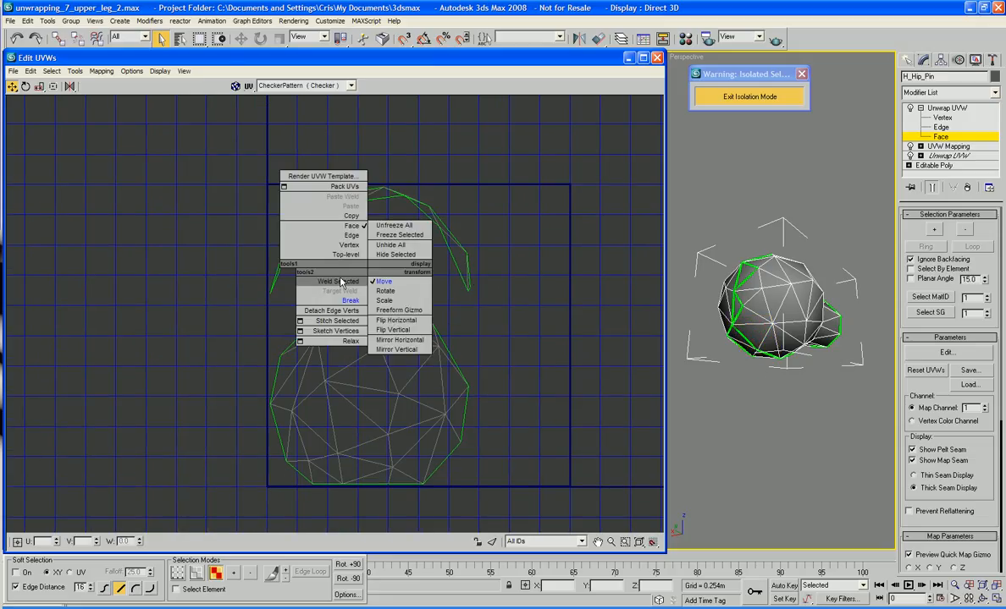
pyautogui.click(349, 244)
pyautogui.rightClick(350, 250)
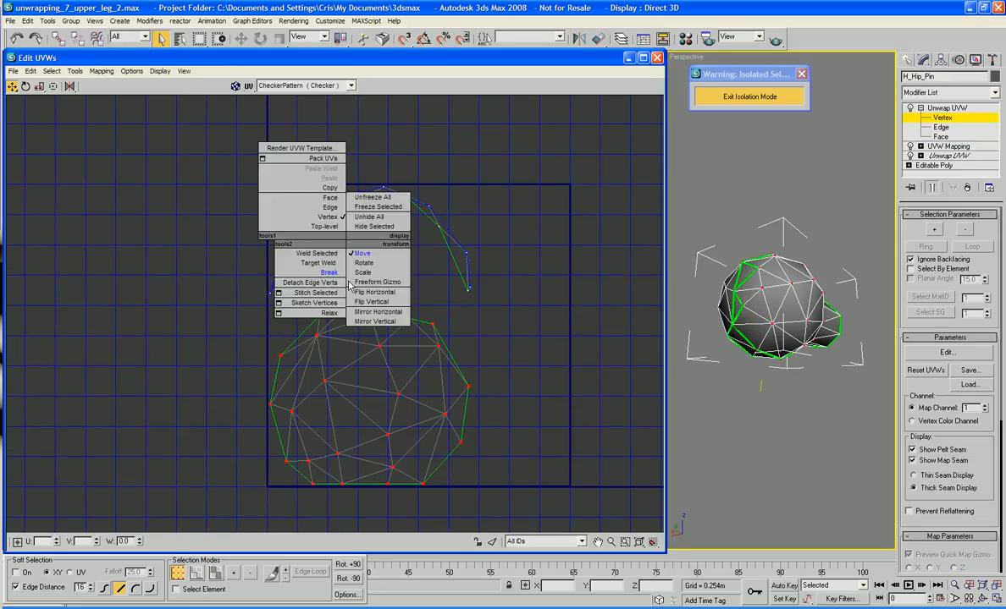
pyautogui.click(329, 265)
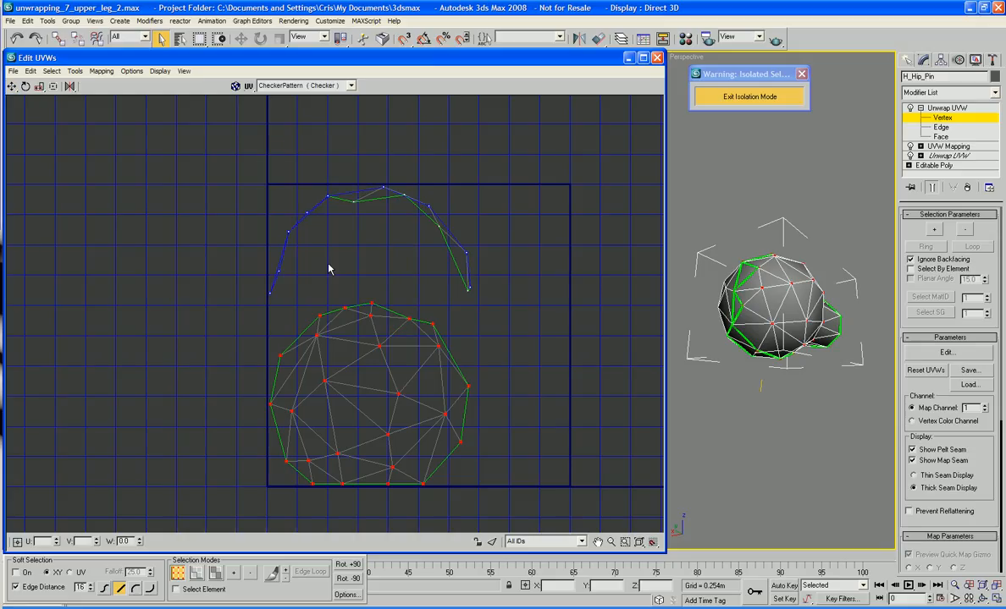
pyautogui.click(270, 294)
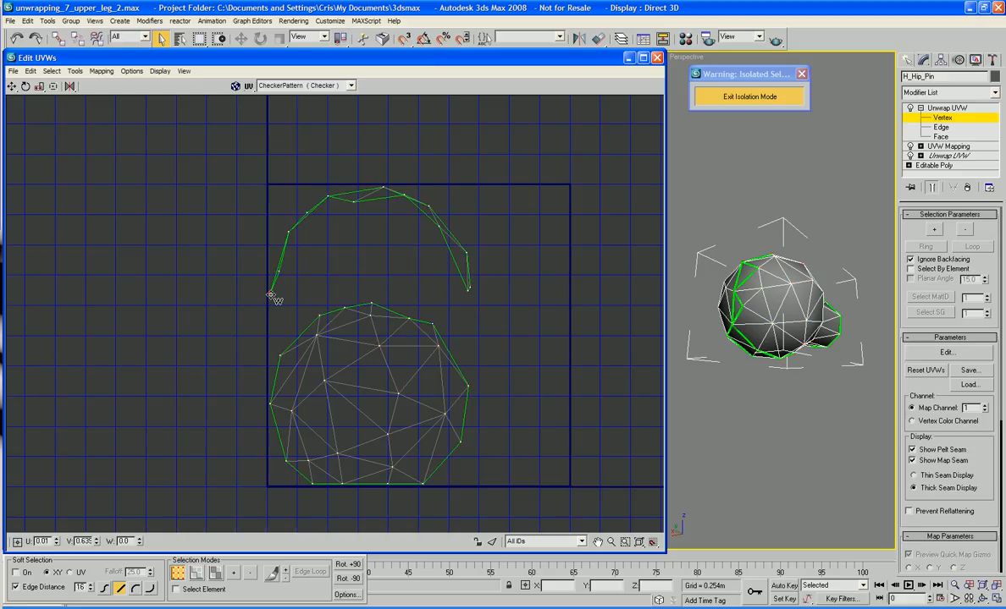
pyautogui.moveTo(270, 295); pyautogui.dragTo(433, 325)
pyautogui.click(280, 272)
pyautogui.moveTo(280, 273); pyautogui.dragTo(411, 319)
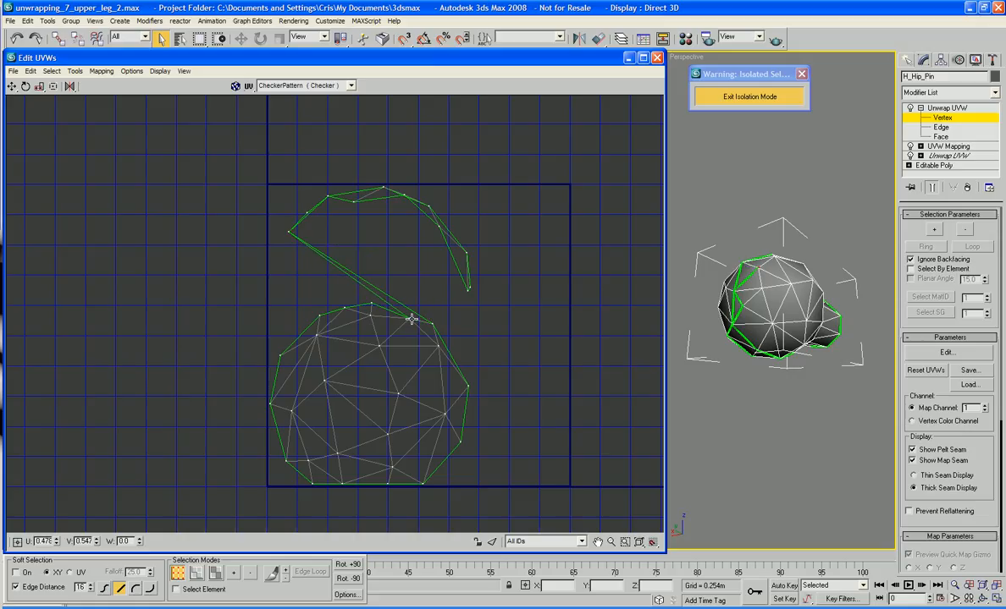
# - Target-weld the next three vertices along the arc strip onto the matching border vertices across the round piece's top
pyautogui.moveTo(289, 233); pyautogui.dragTo(371, 302)
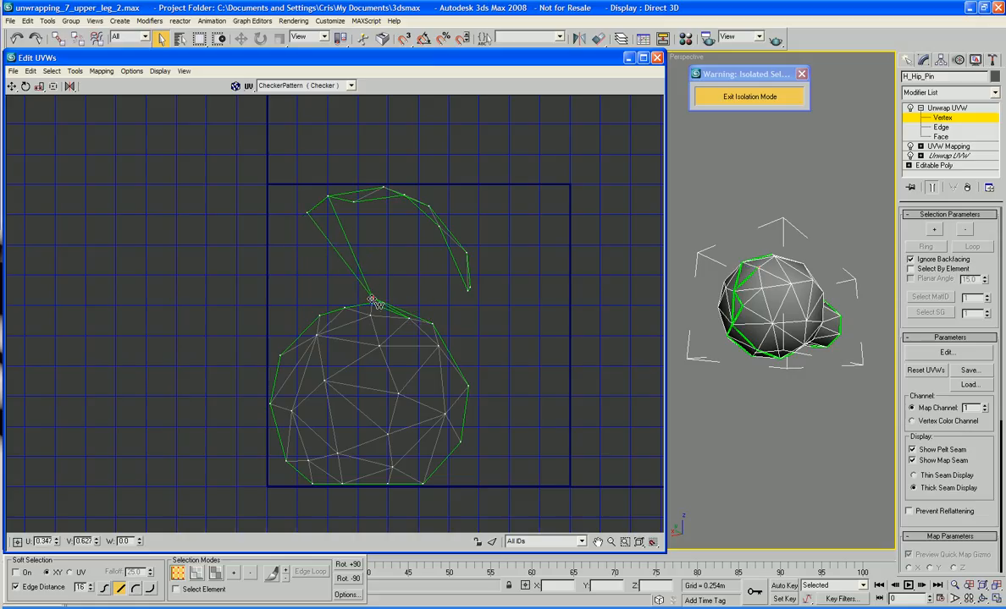
pyautogui.moveTo(305, 210); pyautogui.dragTo(343, 306)
pyautogui.moveTo(328, 196); pyautogui.dragTo(319, 314)
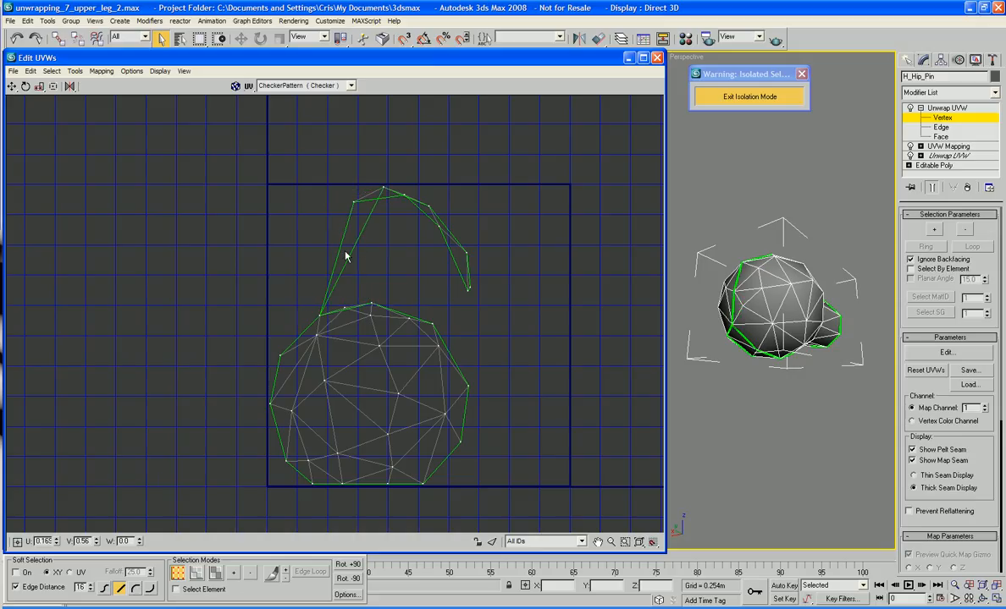
# - Place two arc vertices just outside the round piece's upper-left edge and target-weld the next two onto its left border
pyautogui.click(354, 203)
pyautogui.moveTo(354, 206); pyautogui.dragTo(296, 326)
pyautogui.moveTo(403, 197); pyautogui.dragTo(272, 350)
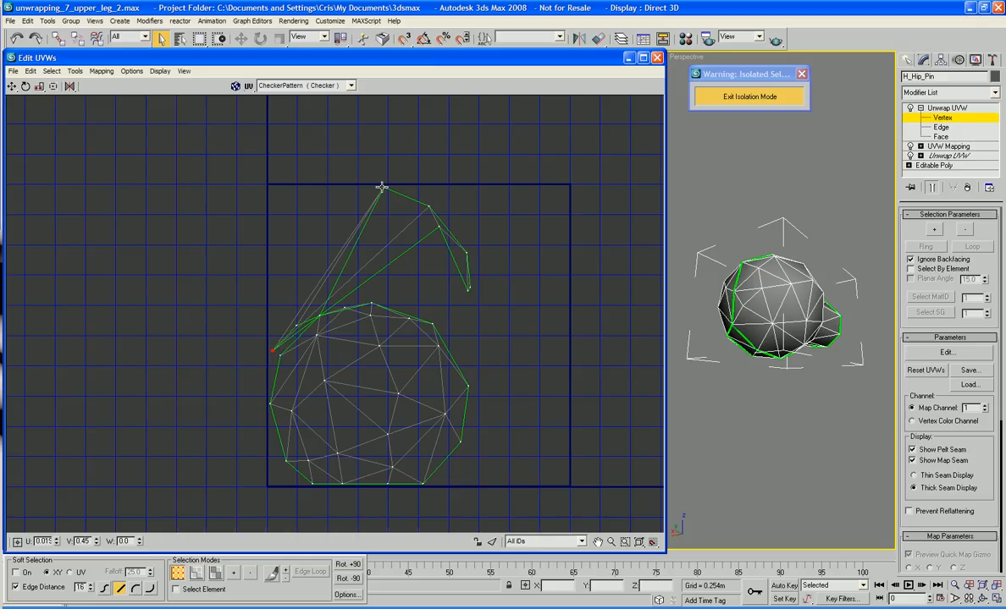
pyautogui.moveTo(382, 192); pyautogui.dragTo(279, 356)
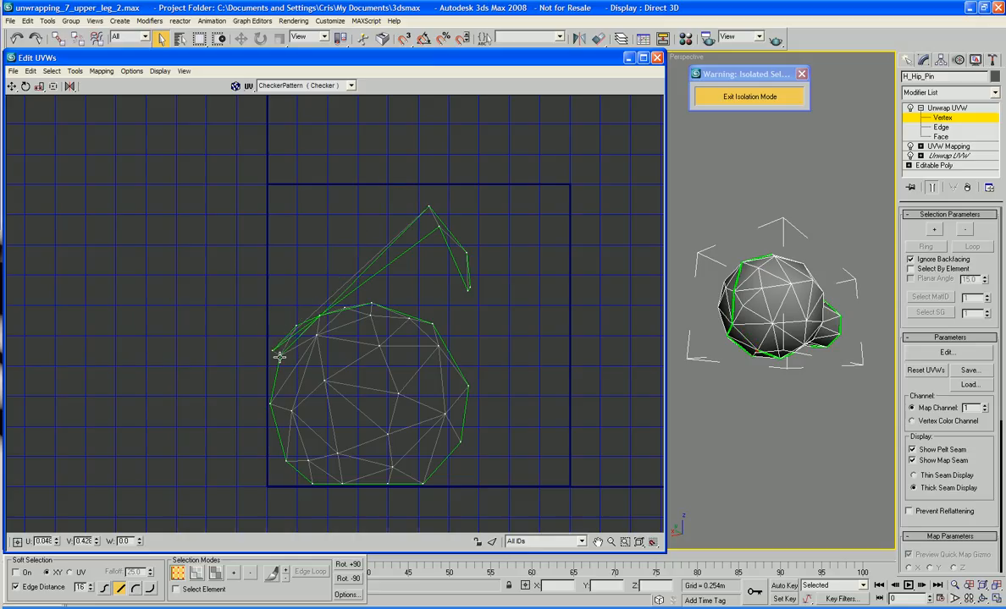
pyautogui.moveTo(430, 209); pyautogui.dragTo(271, 405)
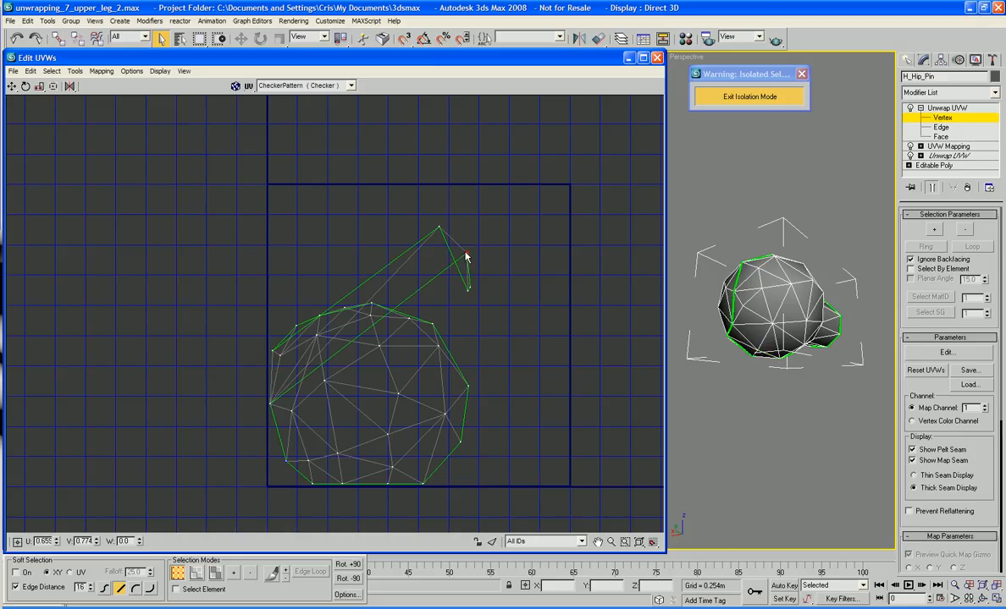
# - Place the remaining arc strip vertices around the round piece's lower-left border, target-welding the matching ones to close the outline
pyautogui.moveTo(465, 258); pyautogui.dragTo(286, 460)
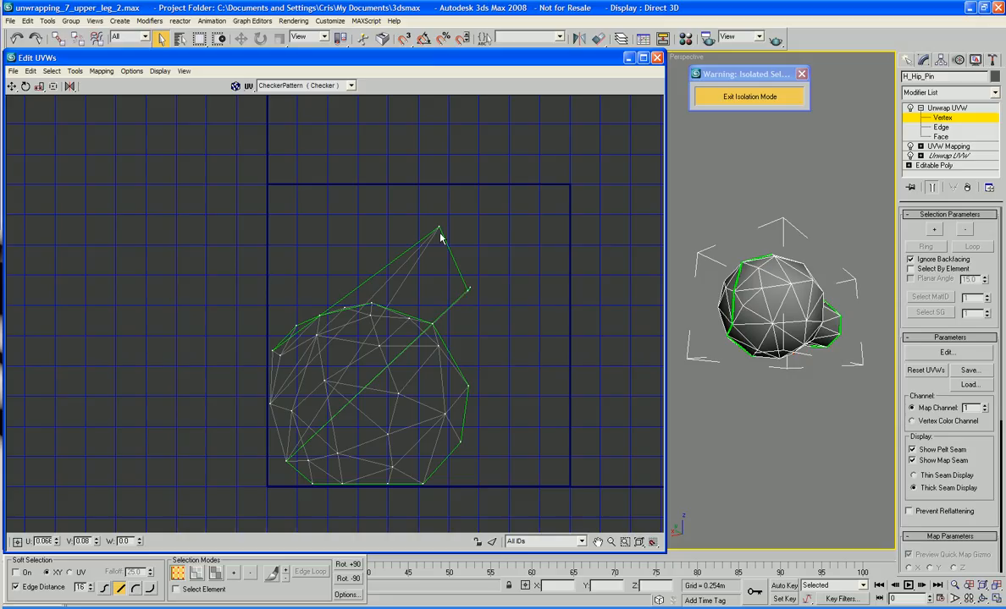
pyautogui.moveTo(437, 230); pyautogui.dragTo(262, 409)
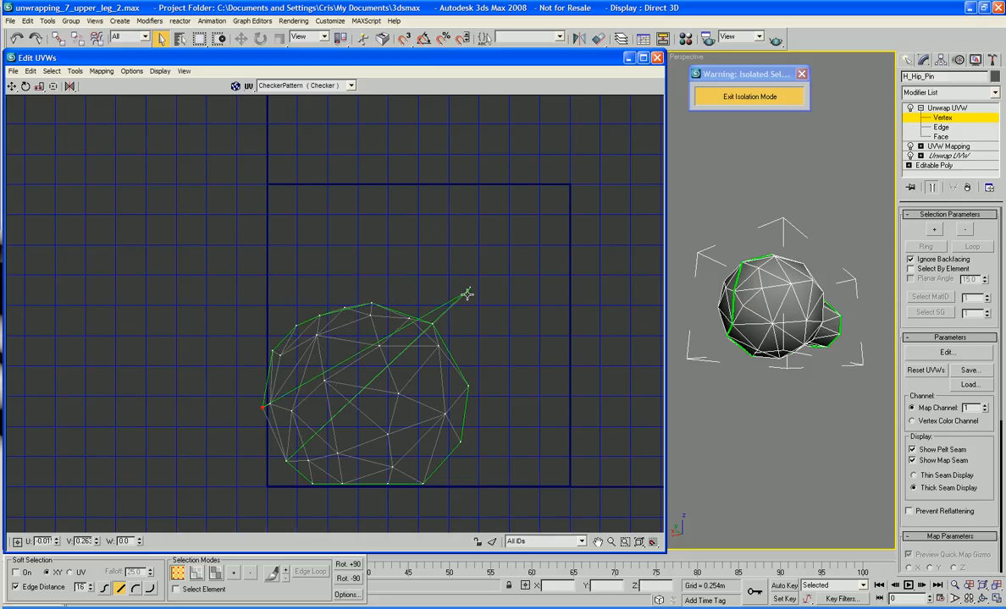
pyautogui.moveTo(468, 294); pyautogui.dragTo(277, 466)
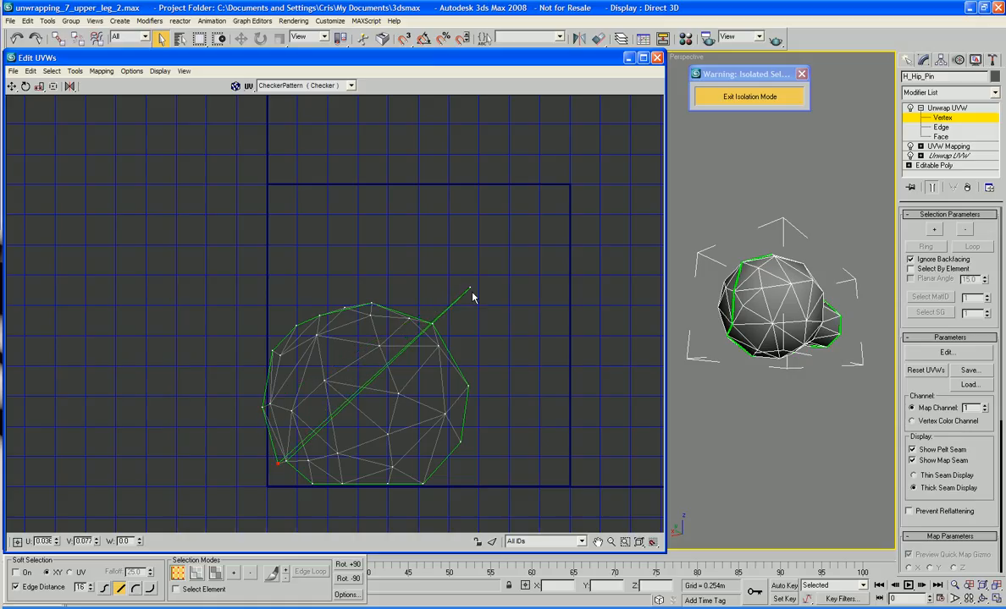
pyautogui.moveTo(468, 288); pyautogui.dragTo(279, 464)
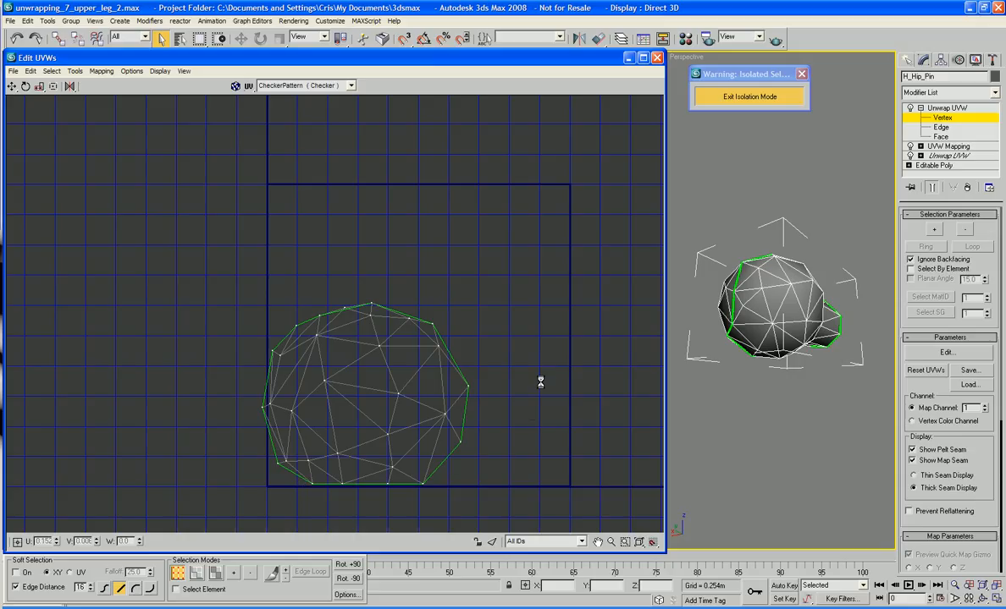
# - Bring all of the pin's UV pieces into view and change the selection level to faces
pyautogui.moveTo(530, 416); pyautogui.dragTo(541, 361, button='middle')
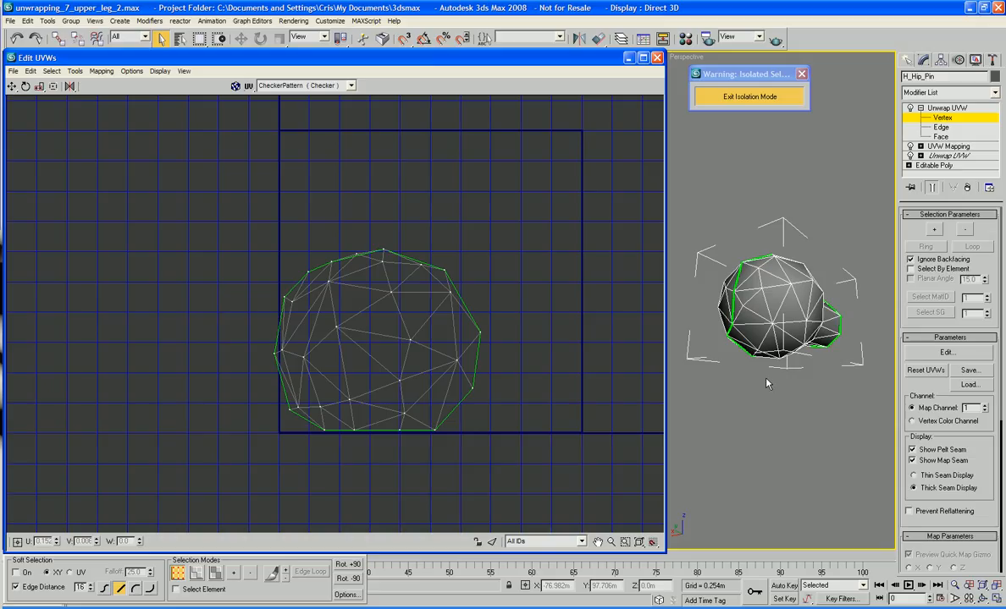
pyautogui.keyDown('alt'); pyautogui.moveTo(766, 385); pyautogui.dragTo(805, 413, button='middle'); pyautogui.keyUp('alt')
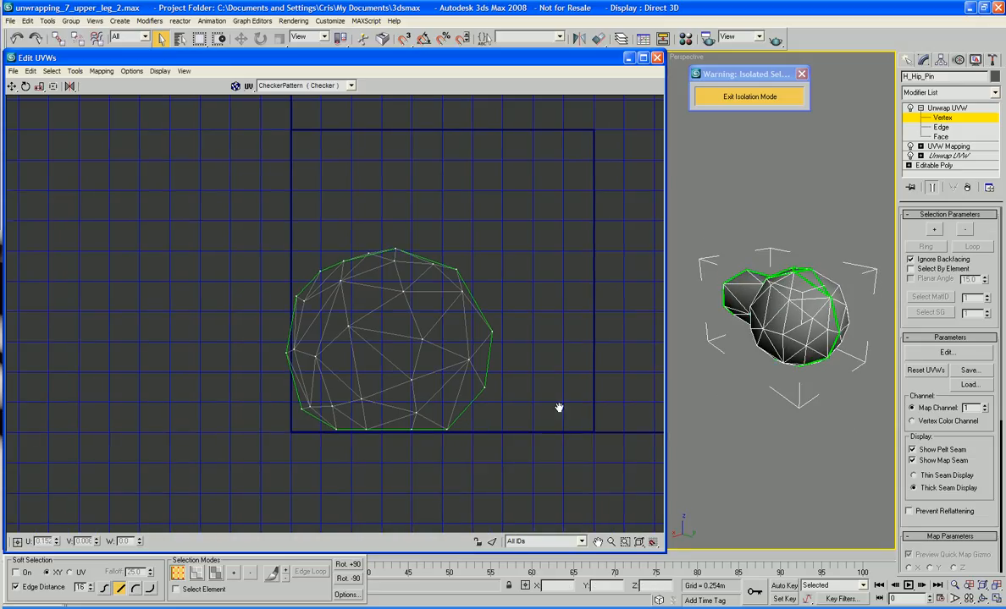
pyautogui.scroll(-4, 557, 410)
pyautogui.moveTo(472, 341); pyautogui.dragTo(398, 405, button='middle')
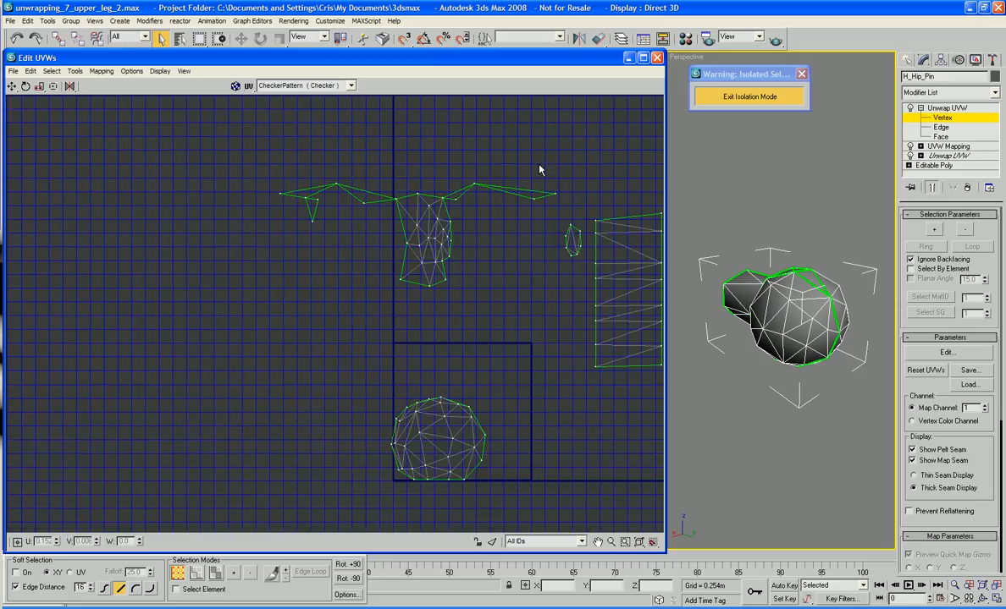
pyautogui.rightClick(285, 310)
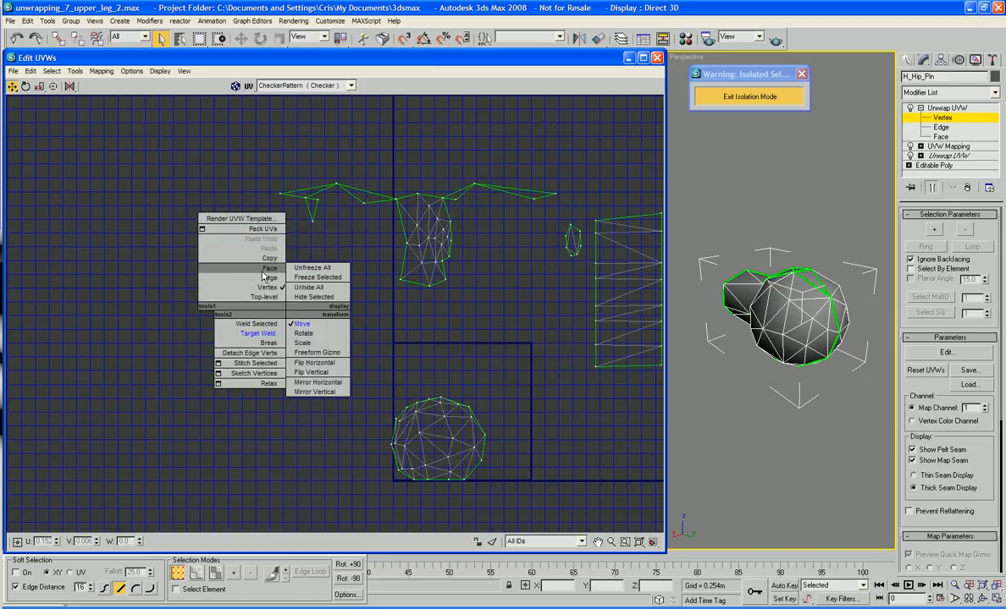
pyautogui.click(270, 267)
pyautogui.moveTo(248, 141); pyautogui.dragTo(497, 305)
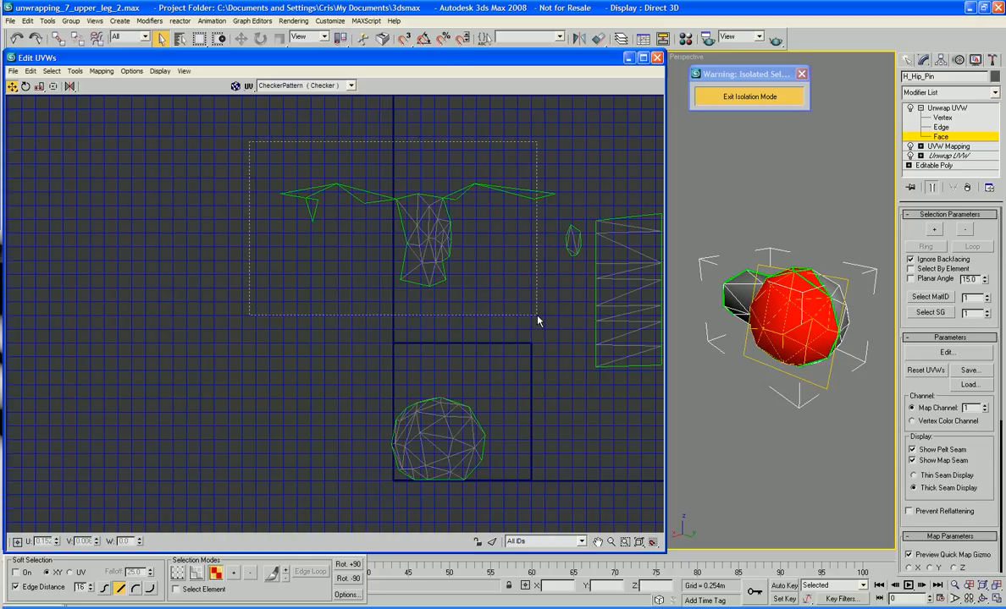
pyautogui.moveTo(462, 279); pyautogui.dragTo(376, 233, button='middle')
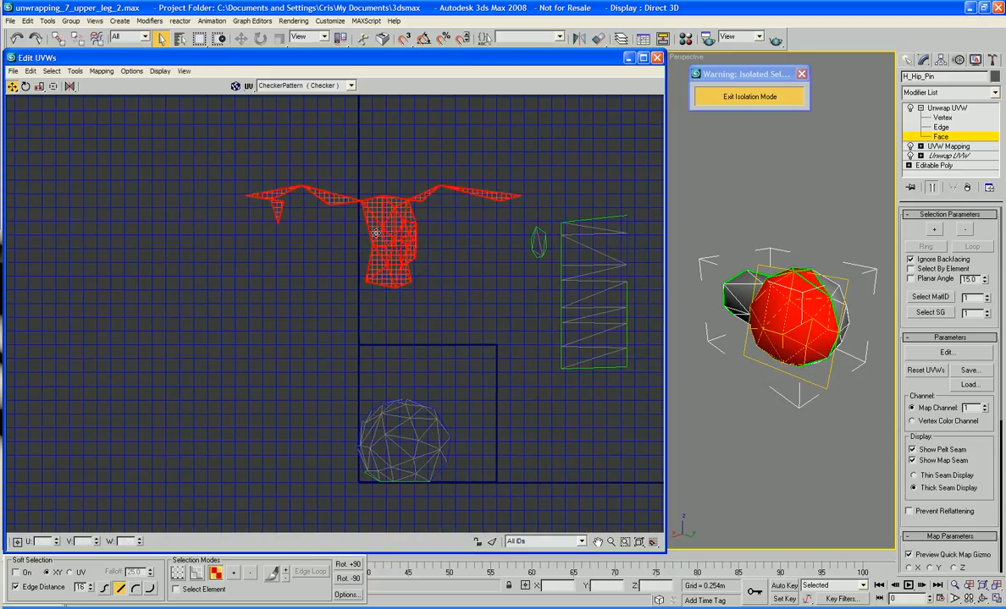
pyautogui.rightClick(376, 232)
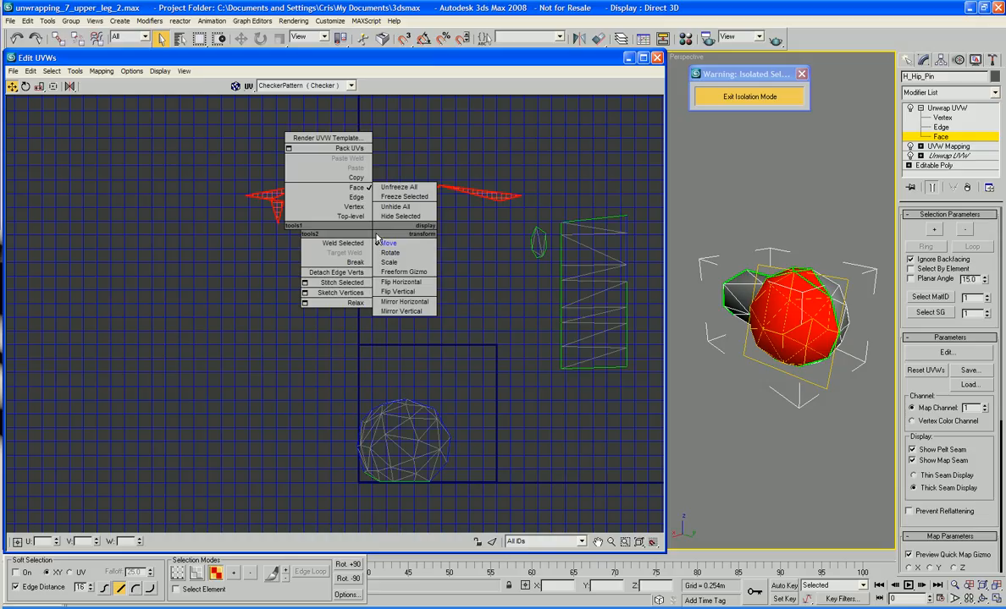
pyautogui.click(95, 71)
pyautogui.click(95, 71)
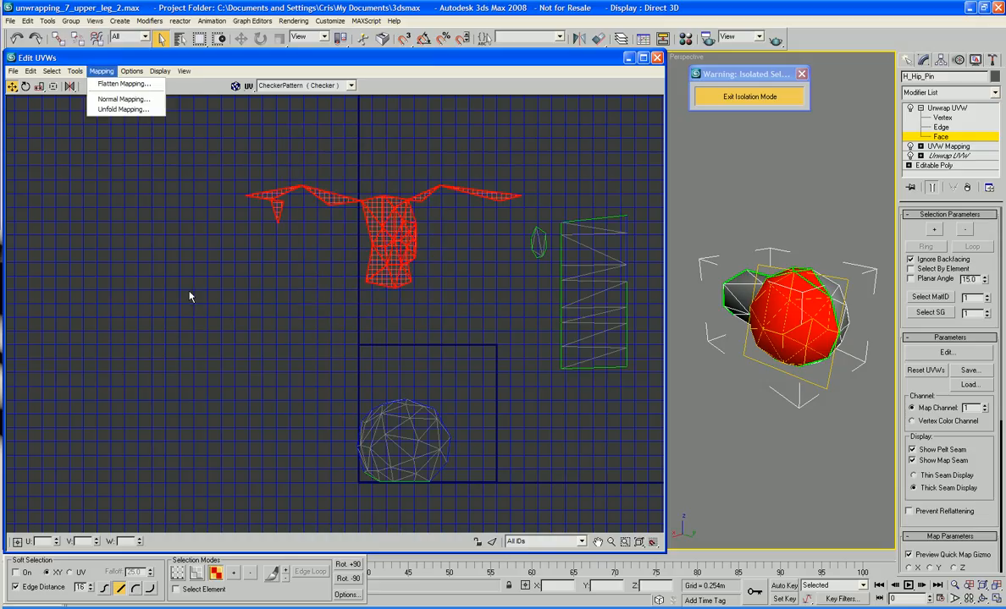
pyautogui.click(190, 292)
# - Move the welded round piece out of the UV square and flatten-map the long ball piece with a face angle threshold of 95
pyautogui.moveTo(292, 374); pyautogui.dragTo(487, 510)
pyautogui.moveTo(388, 457); pyautogui.dragTo(222, 367)
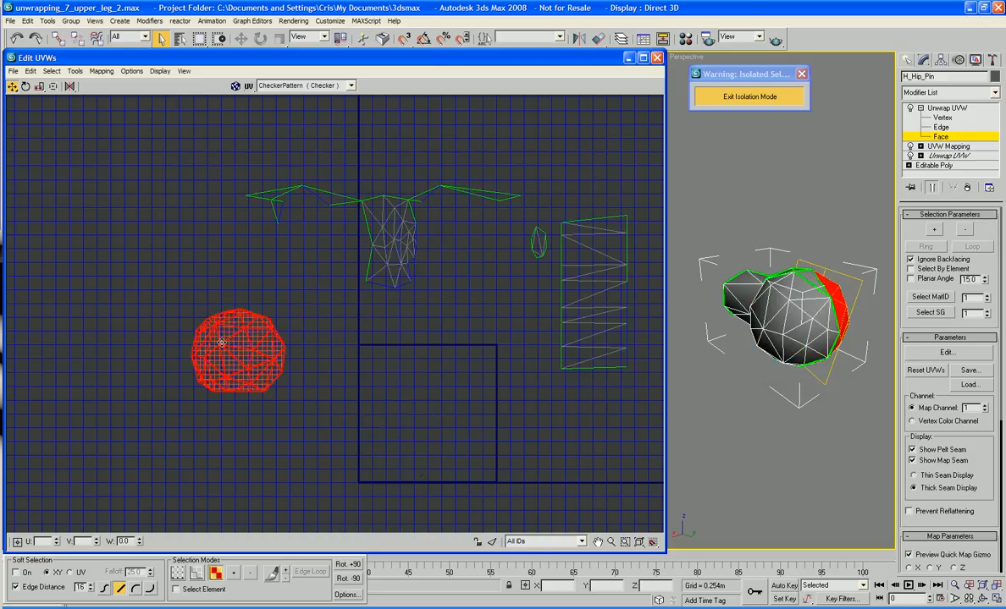
pyautogui.moveTo(211, 165); pyautogui.dragTo(519, 285)
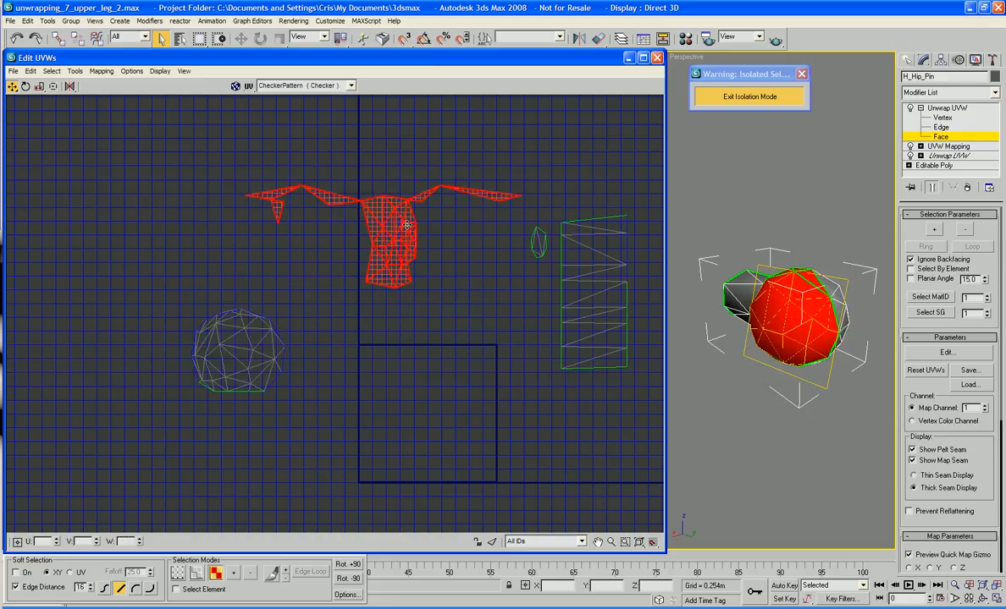
pyautogui.click(100, 71)
pyautogui.click(115, 85)
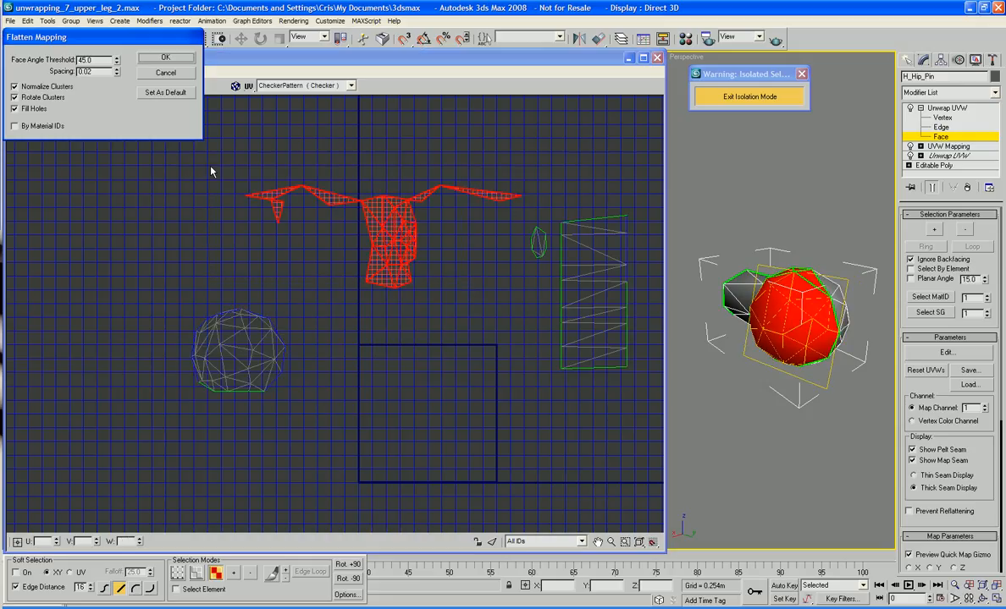
pyautogui.doubleClick(96, 60)
pyautogui.write('95')
pyautogui.press('Return')
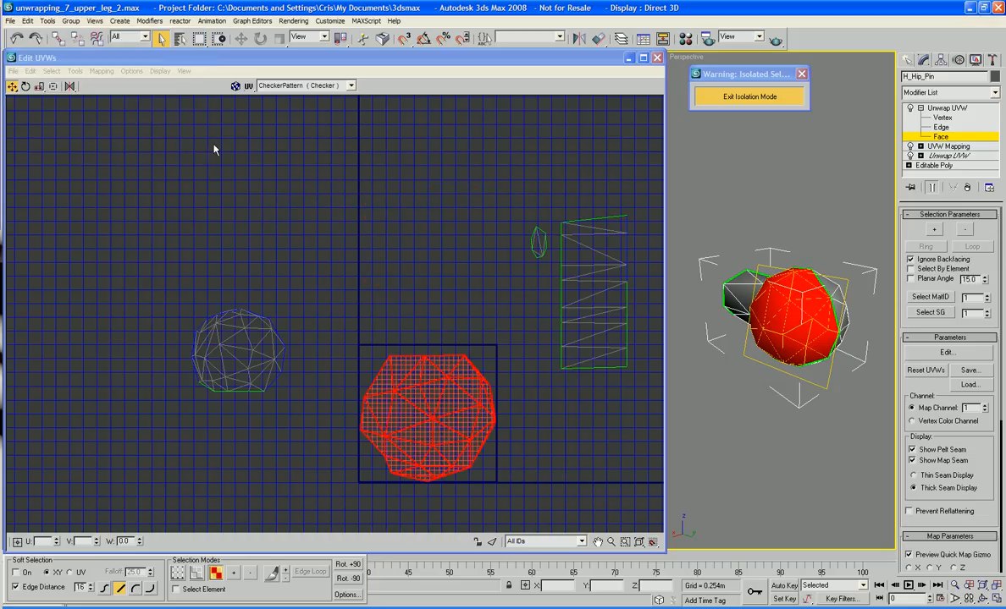
pyautogui.click(414, 313)
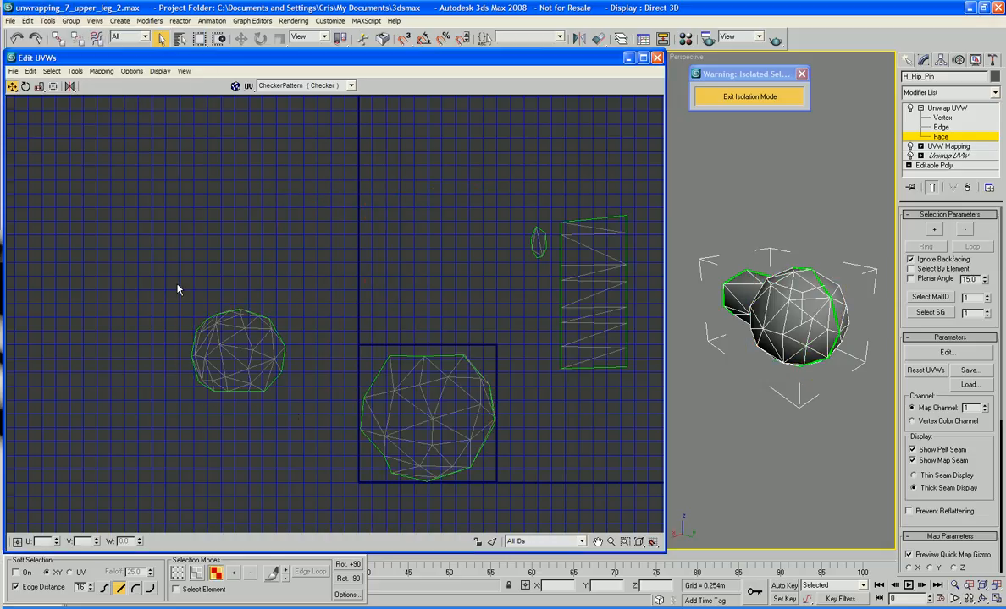
# - Move the smaller round piece just above the UV square and set the shaft strip against its left side
pyautogui.click(273, 379)
pyautogui.moveTo(273, 379); pyautogui.dragTo(480, 322)
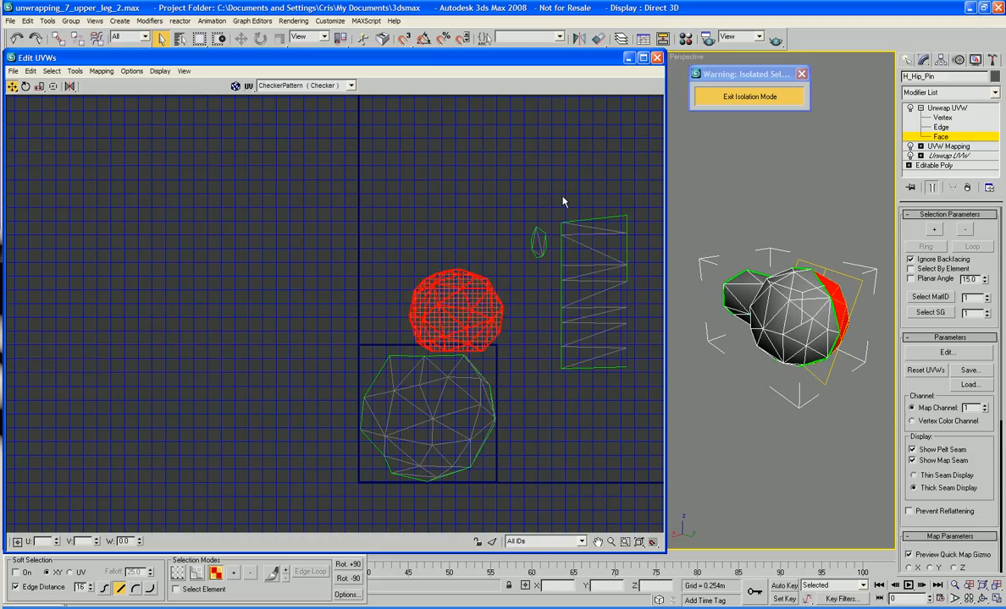
pyautogui.click(580, 339)
pyautogui.moveTo(579, 315); pyautogui.dragTo(362, 292)
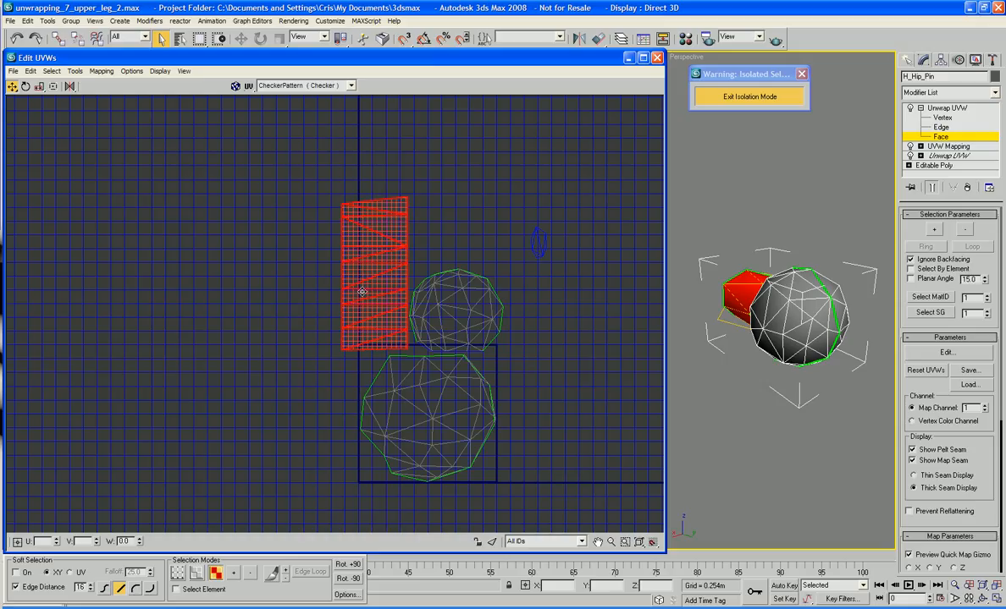
# - Scale the larger round piece down to about the other's size and stack it directly above that piece
pyautogui.click(349, 371)
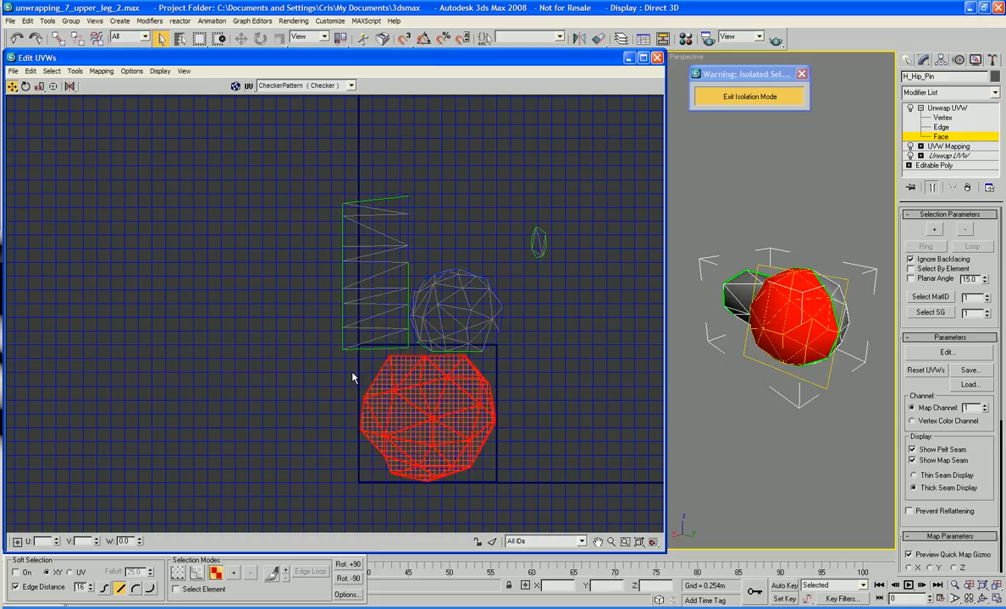
pyautogui.rightClick(373, 380)
pyautogui.click(391, 413)
pyautogui.moveTo(427, 406); pyautogui.dragTo(447, 436)
pyautogui.rightClick(447, 436)
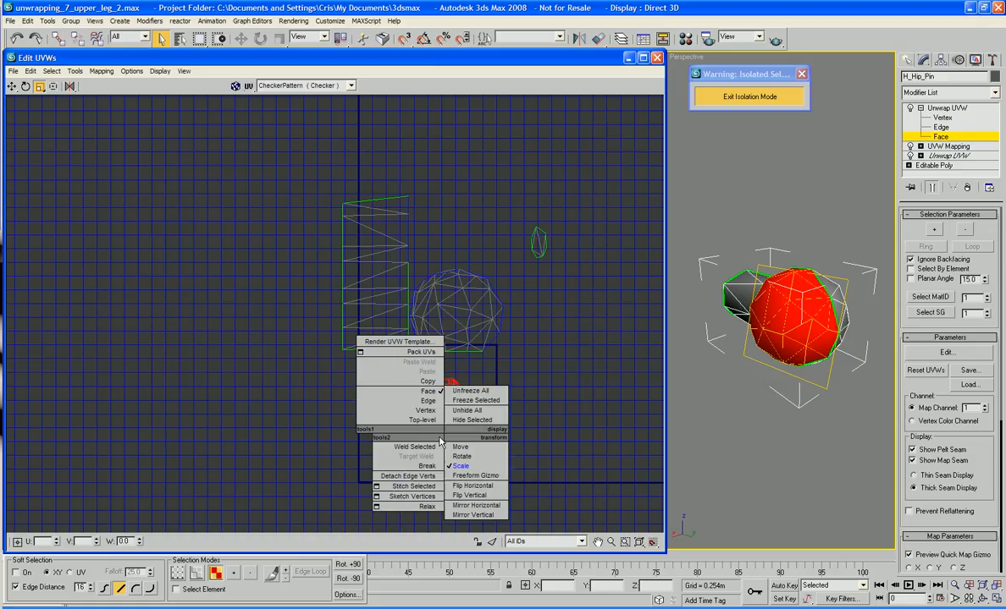
pyautogui.click(462, 450)
pyautogui.moveTo(437, 428); pyautogui.dragTo(461, 241)
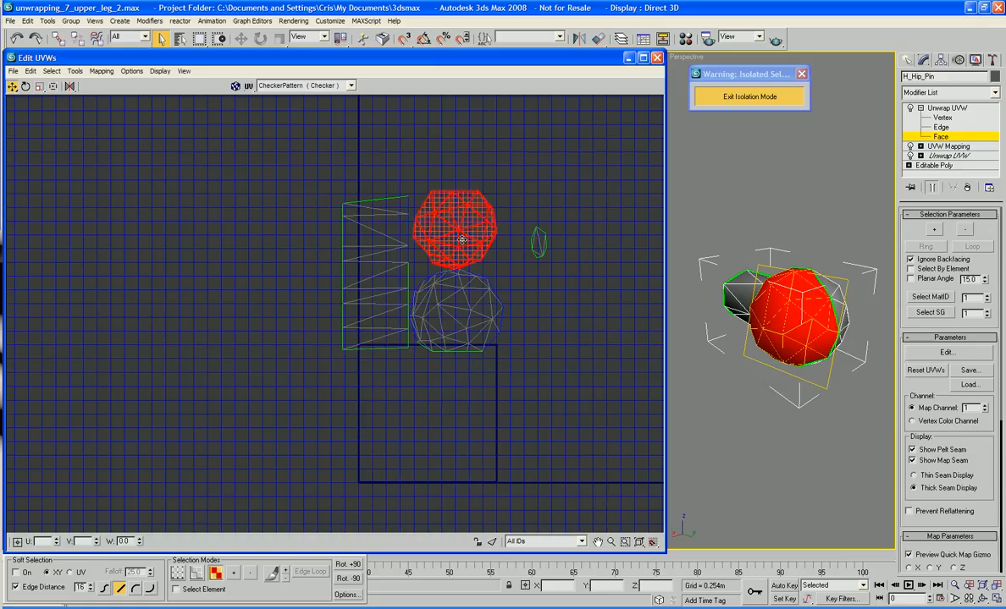
# - Rotate the small oval end cap to lie horizontally and tuck it into the gap between the two round pieces
pyautogui.click(538, 237)
pyautogui.rightClick(539, 241)
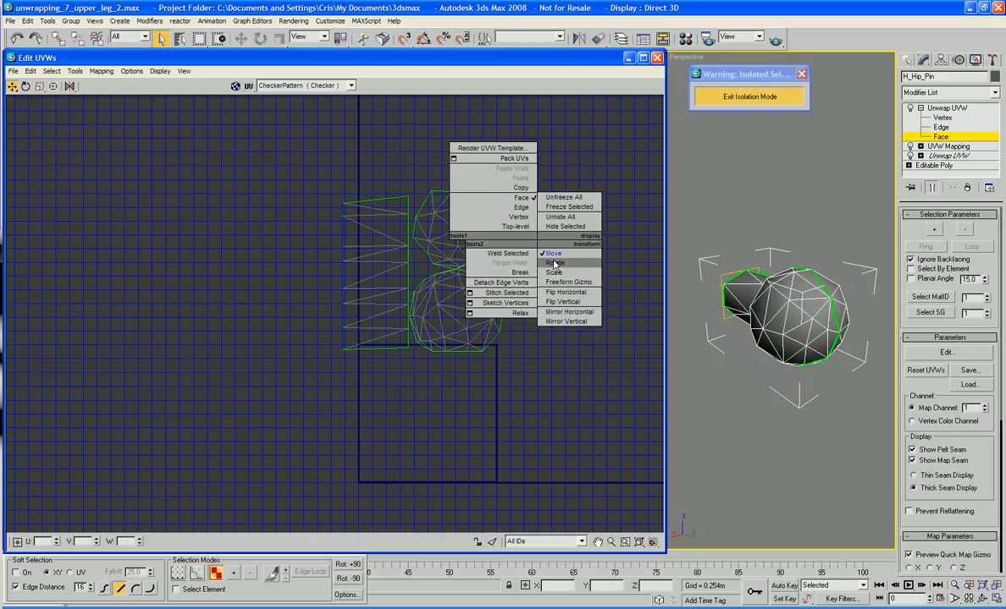
pyautogui.click(554, 262)
pyautogui.moveTo(537, 238); pyautogui.dragTo(536, 314)
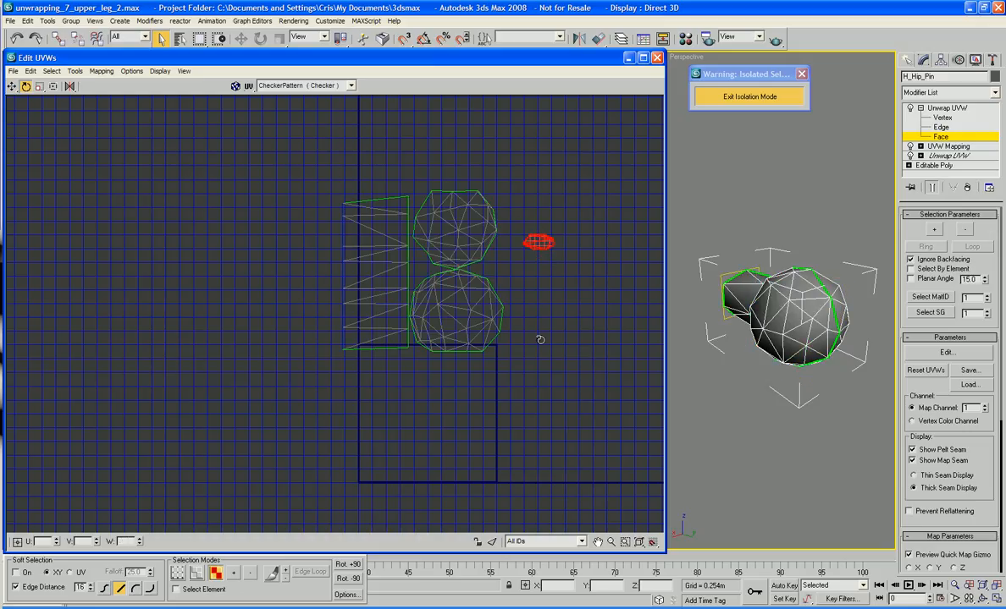
pyautogui.rightClick(537, 294)
pyautogui.click(545, 302)
pyautogui.moveTo(536, 243); pyautogui.dragTo(489, 268)
pyautogui.click(548, 246)
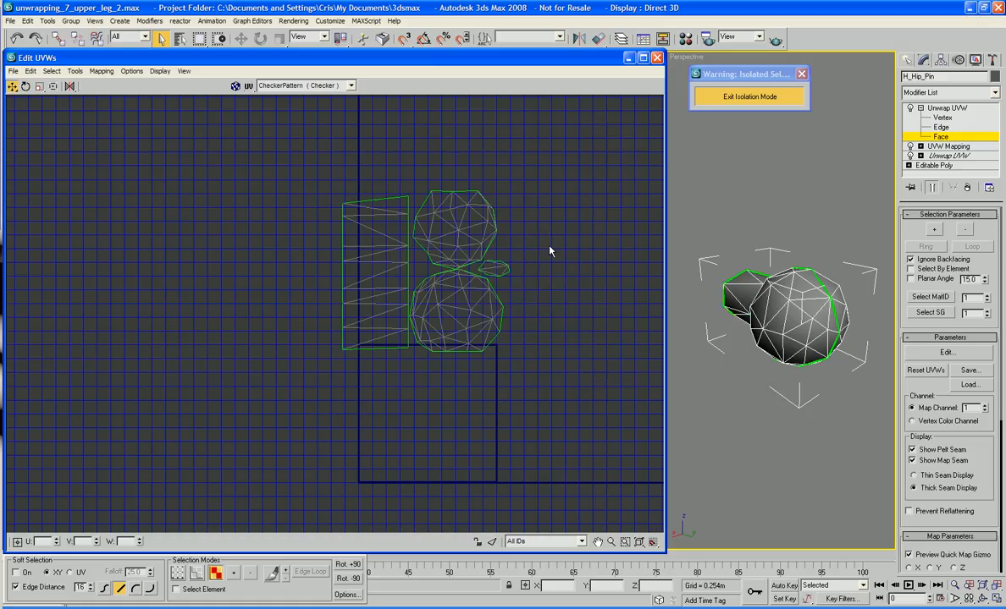
# - Select all of the pin's UV pieces and scale them down together to a small fraction of the UV square
pyautogui.scroll(-4, 549, 245)
pyautogui.moveTo(548, 213); pyautogui.dragTo(430, 315)
pyautogui.rightClick(484, 277)
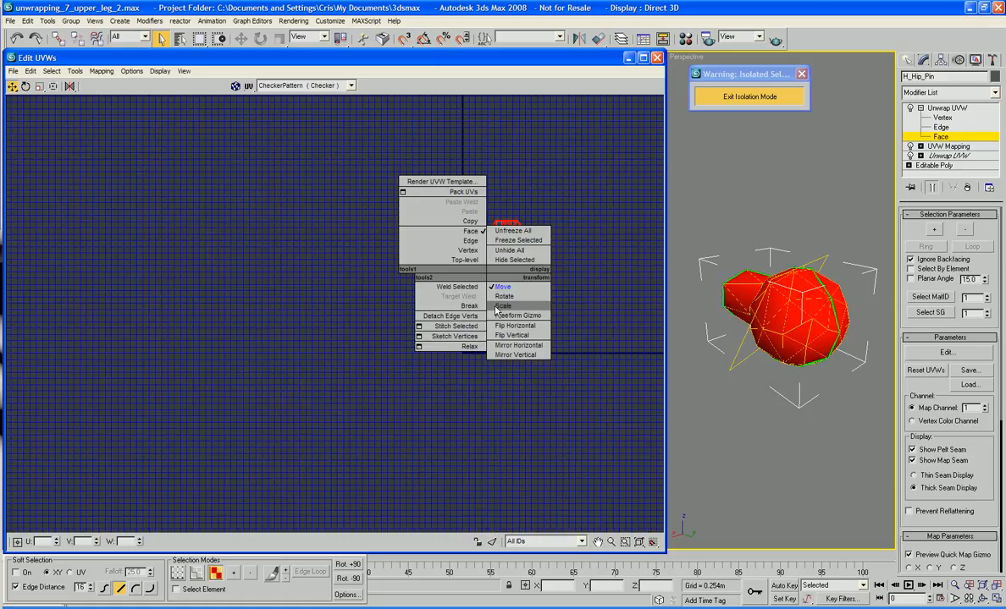
pyautogui.click(506, 292)
pyautogui.moveTo(505, 292); pyautogui.dragTo(507, 542)
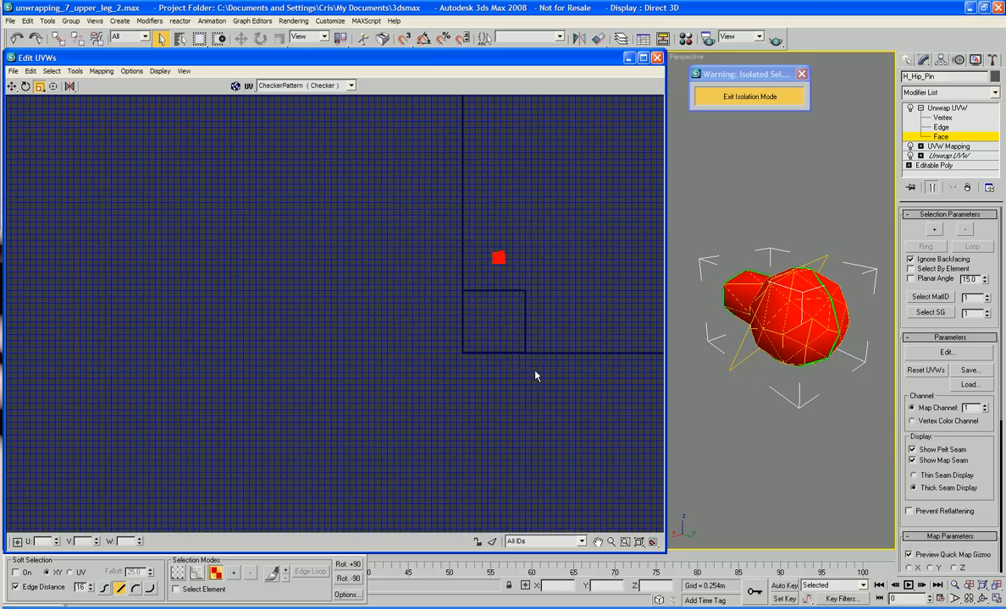
# - Move the shrunken group of pin pieces into the lower-right corner of the UV square and deselect it
pyautogui.moveTo(537, 376); pyautogui.dragTo(436, 403, button='middle')
pyautogui.scroll(2, 460, 395)
pyautogui.rightClick(375, 240)
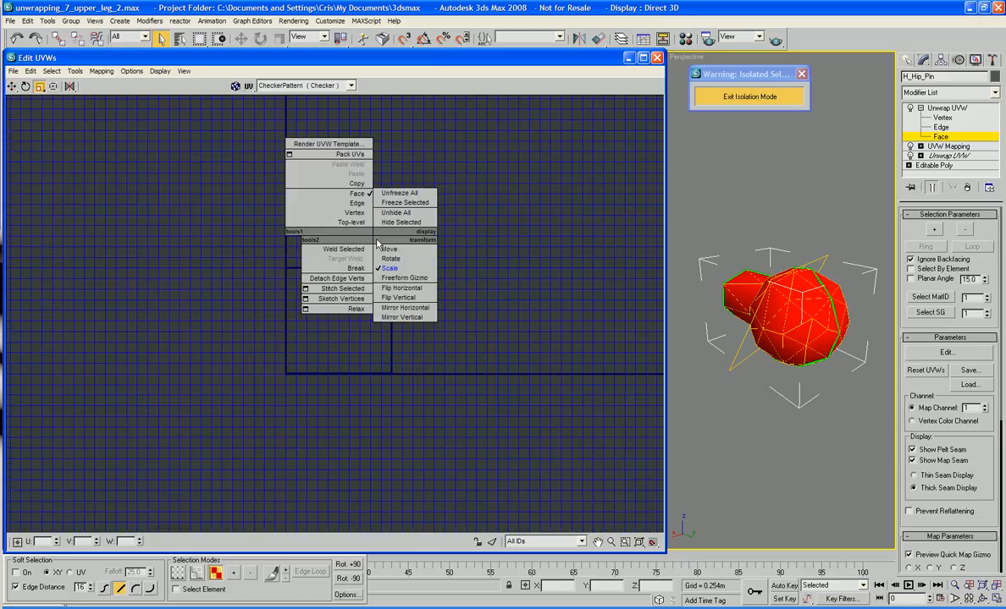
pyautogui.click(387, 250)
pyautogui.moveTo(344, 214); pyautogui.dragTo(374, 361)
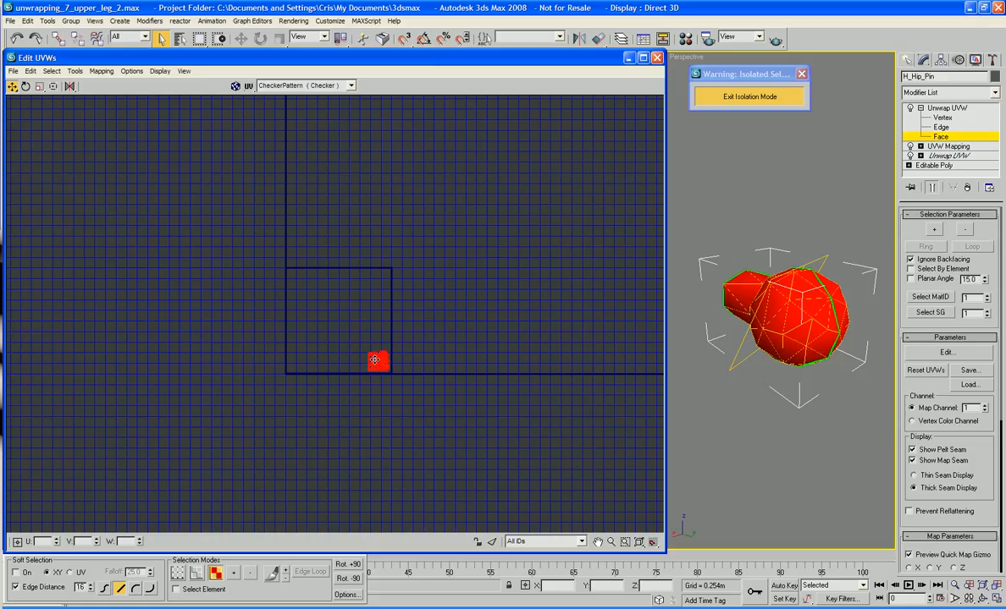
pyautogui.click(485, 323)
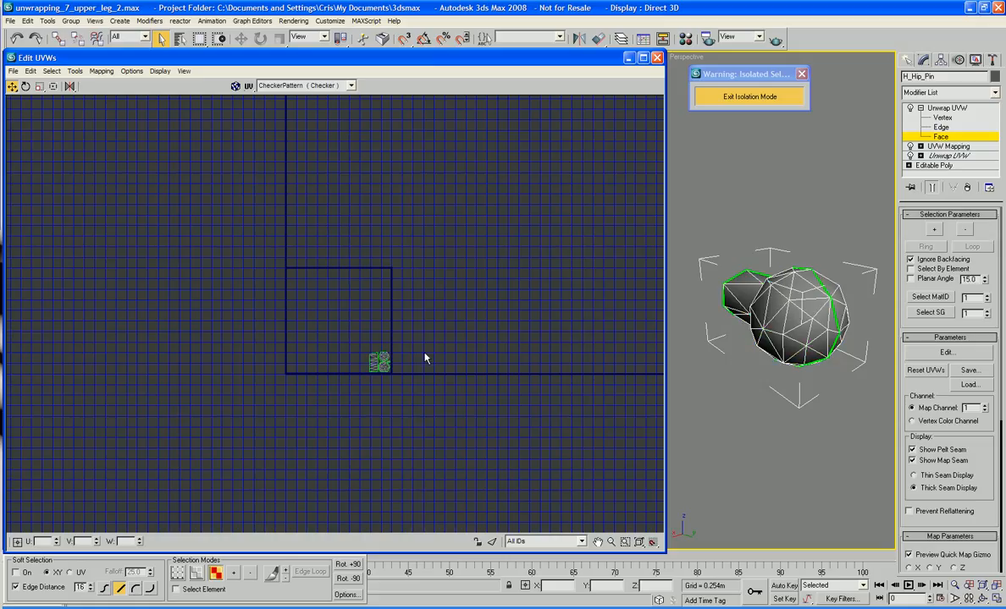
# - Exit isolation mode and collapse the pin's modifier stack up to UVW Mapping, keeping the top Unwrap UVW modifier
pyautogui.click(749, 97)
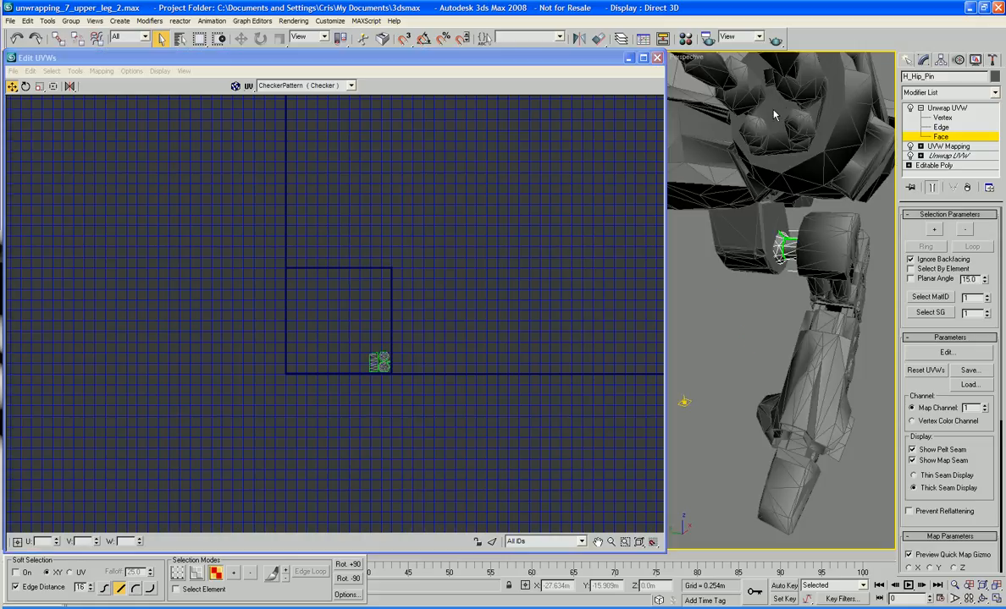
pyautogui.click(765, 250)
pyautogui.click(954, 110)
pyautogui.click(920, 109)
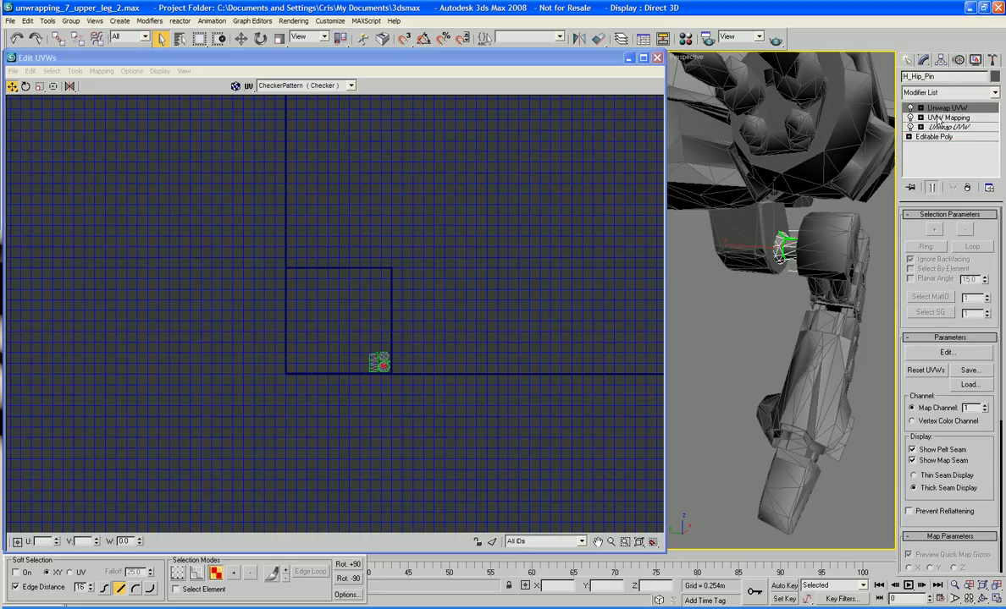
pyautogui.rightClick(932, 117)
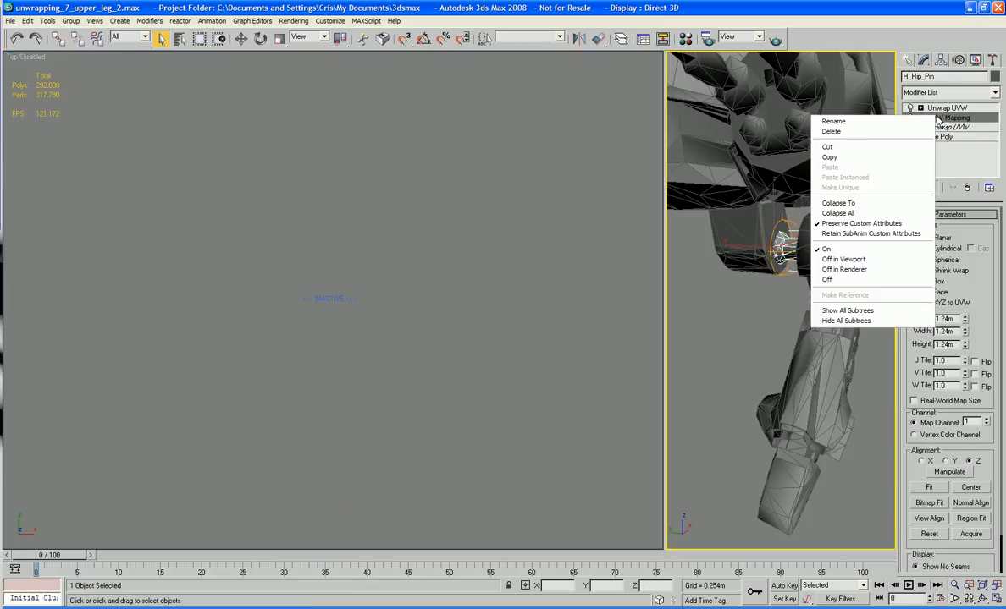
pyautogui.click(845, 203)
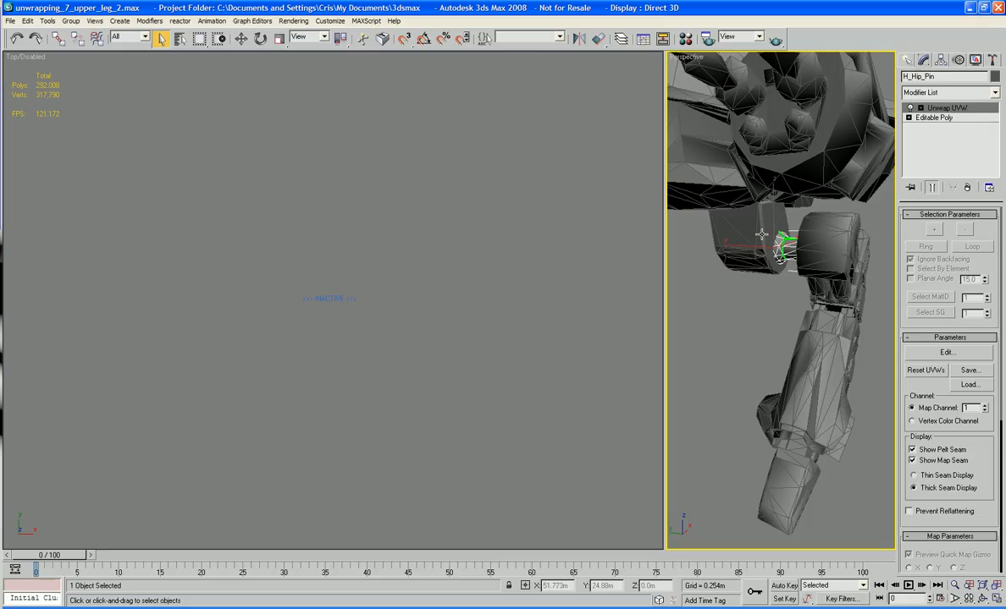
# - Isolate the robot's hips object and open its Unwrap UVW layout for editing
pyautogui.click(707, 216)
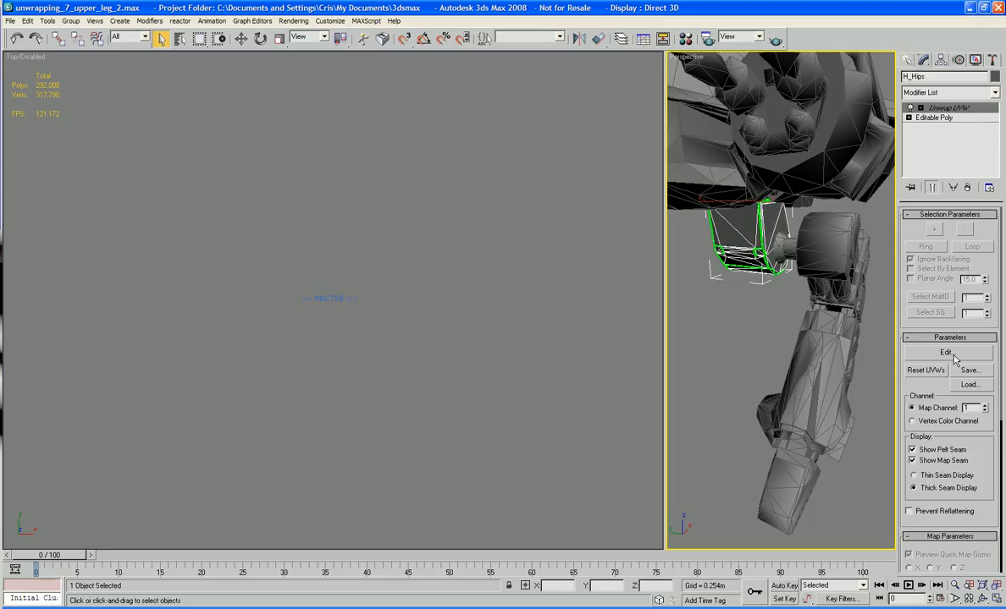
pyautogui.rightClick(748, 211)
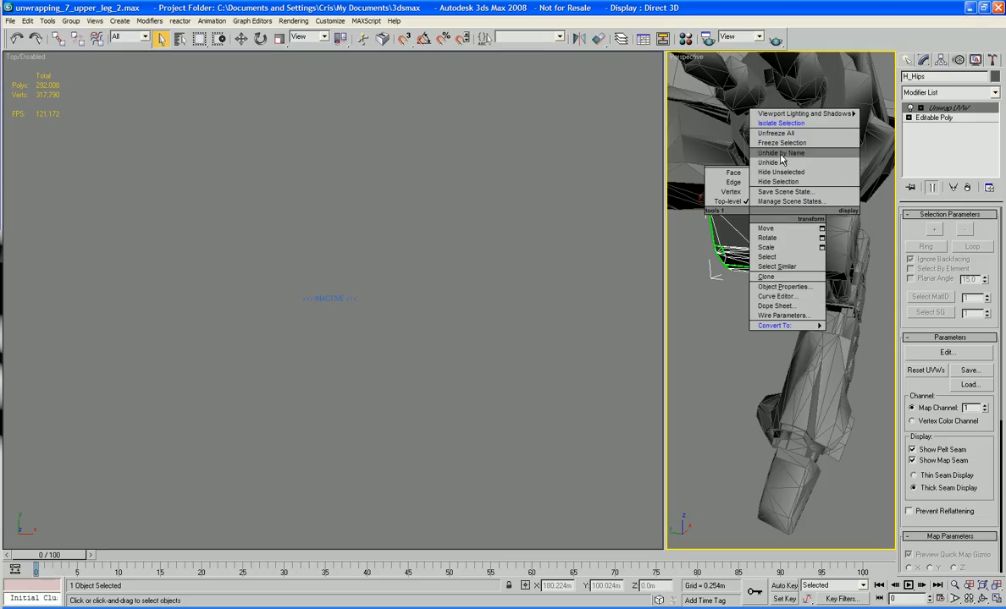
pyautogui.click(781, 123)
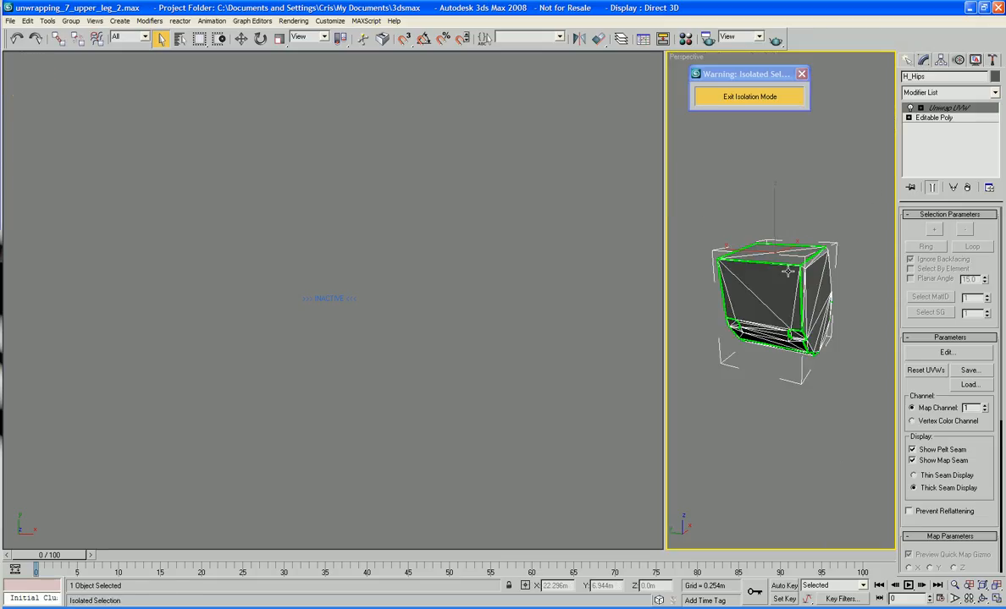
pyautogui.scroll(2, 787, 271)
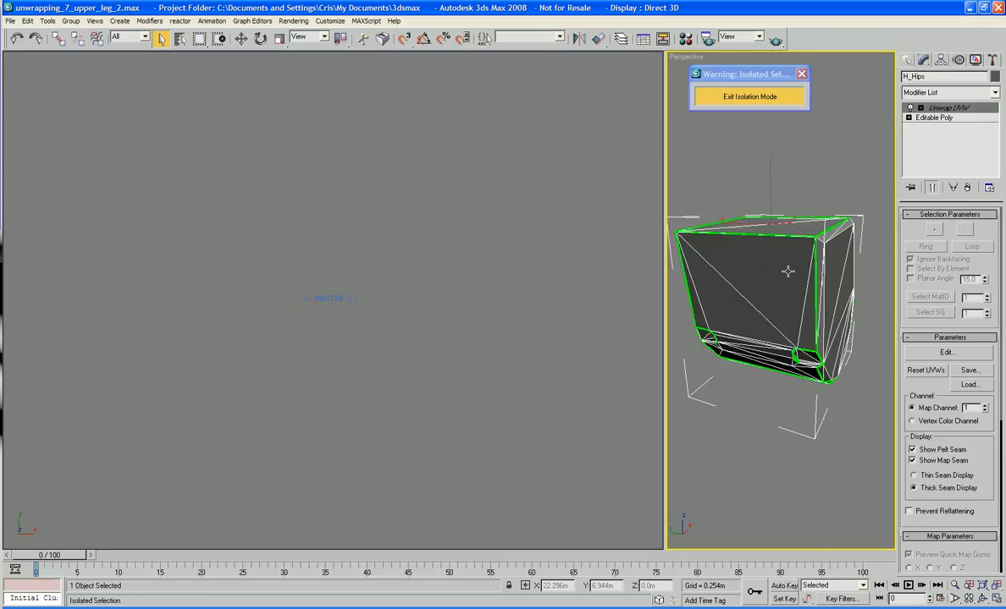
pyautogui.click(945, 352)
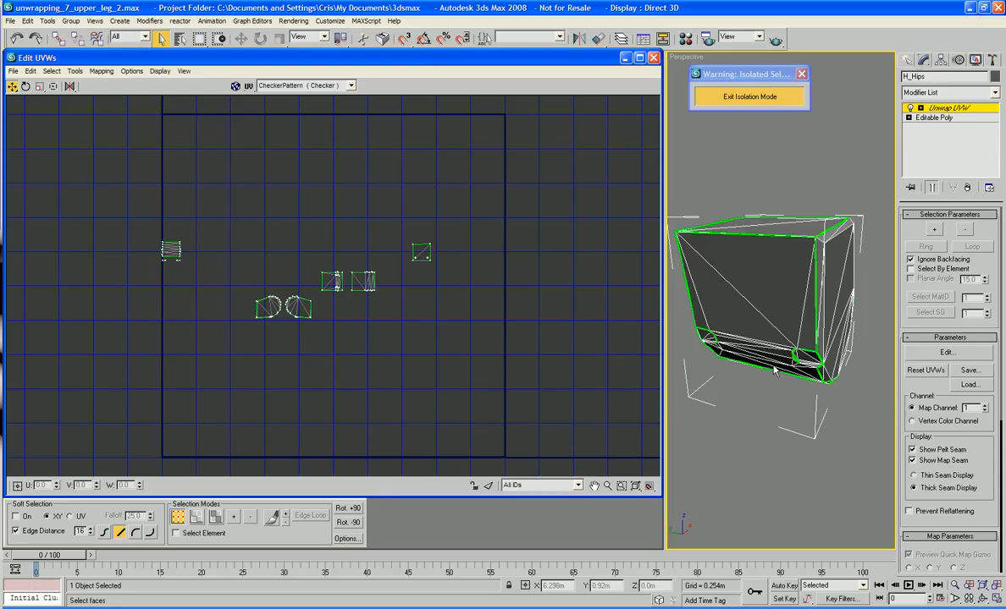
pyautogui.keyDown('alt'); pyautogui.moveTo(774, 370); pyautogui.dragTo(796, 288, button='middle'); pyautogui.keyUp('alt')
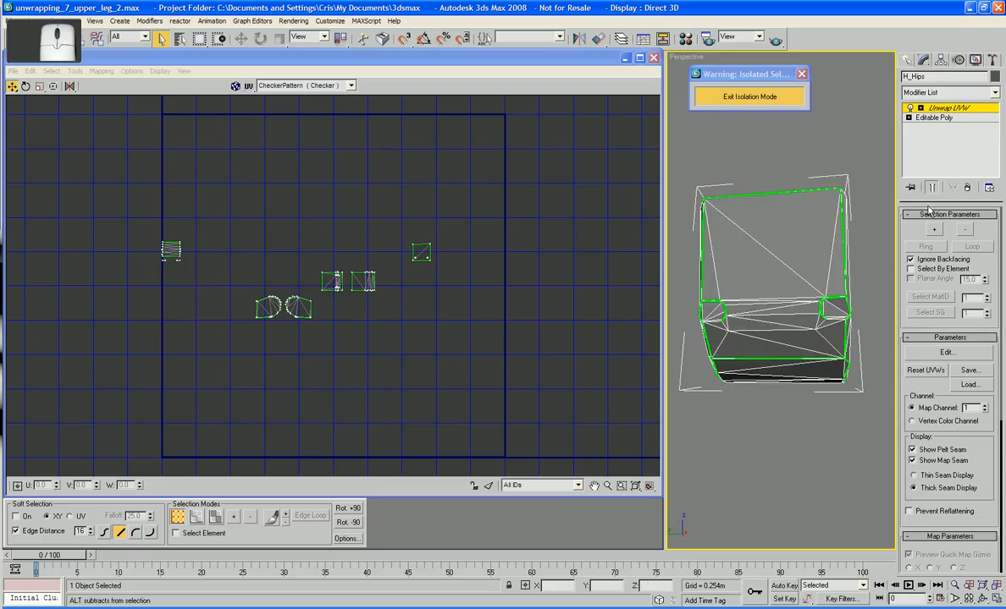
pyautogui.click(948, 352)
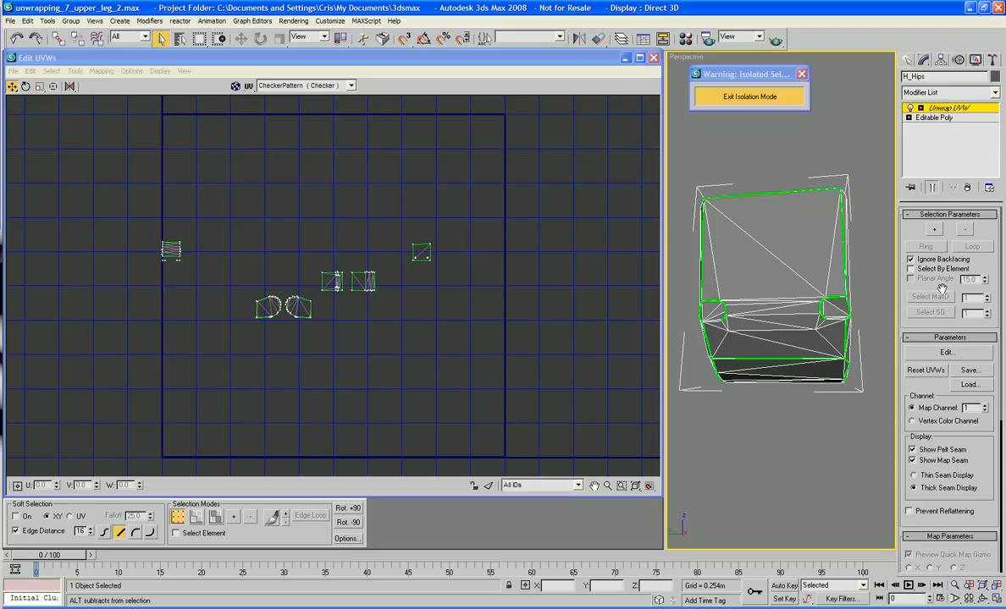
# - At face level, select the hips' large flat side and the faces below it down to the first horizontal seam
pyautogui.click(921, 107)
pyautogui.click(934, 137)
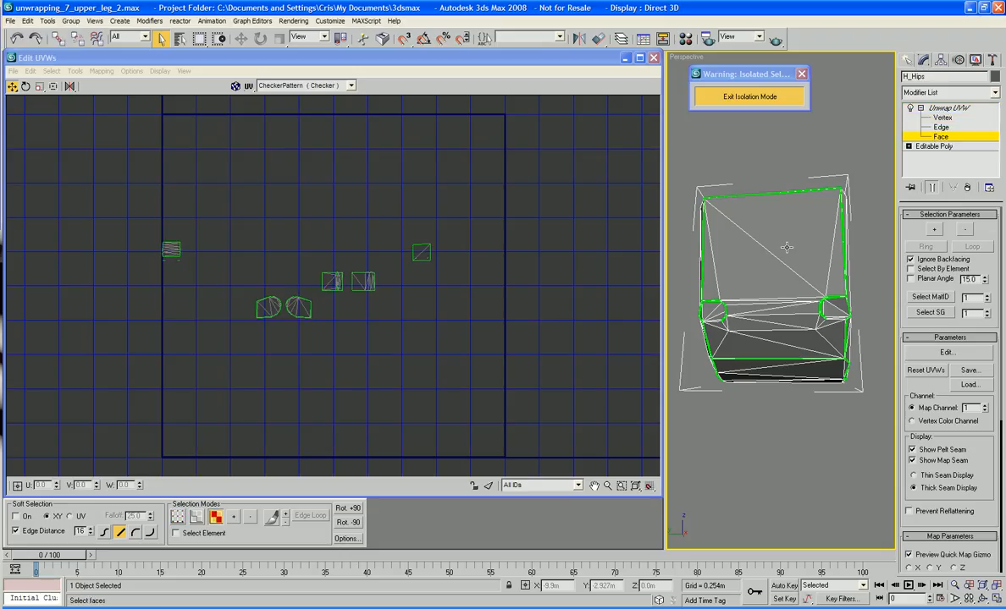
pyautogui.click(783, 246)
pyautogui.keyDown('ctrl'); pyautogui.click(756, 271); pyautogui.keyUp('ctrl')
pyautogui.keyDown('alt'); pyautogui.moveTo(757, 271); pyautogui.dragTo(779, 240, button='middle'); pyautogui.keyUp('alt')
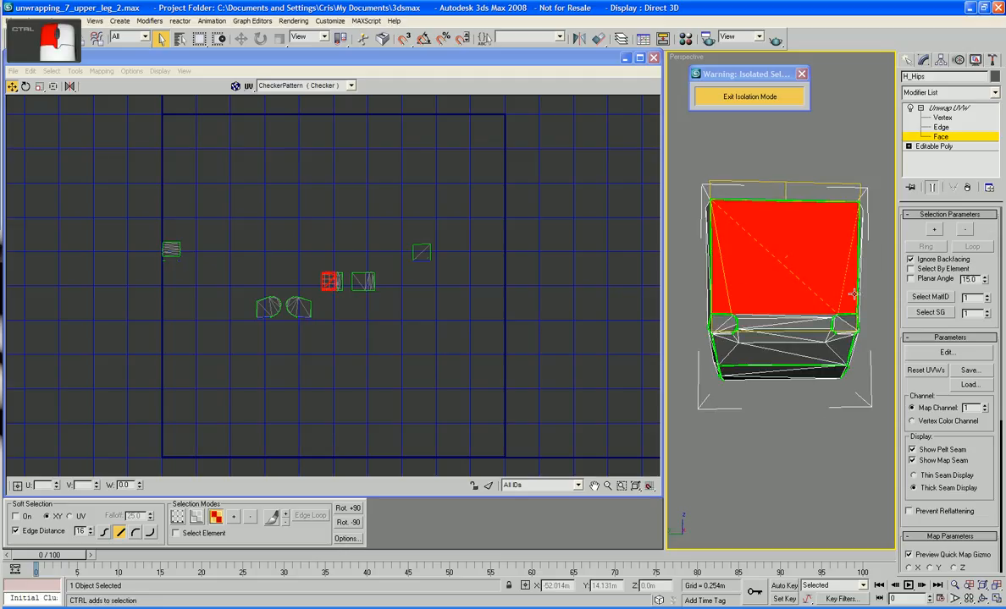
pyautogui.keyDown('alt'); pyautogui.moveTo(825, 293); pyautogui.dragTo(788, 293, button='middle'); pyautogui.keyUp('alt')
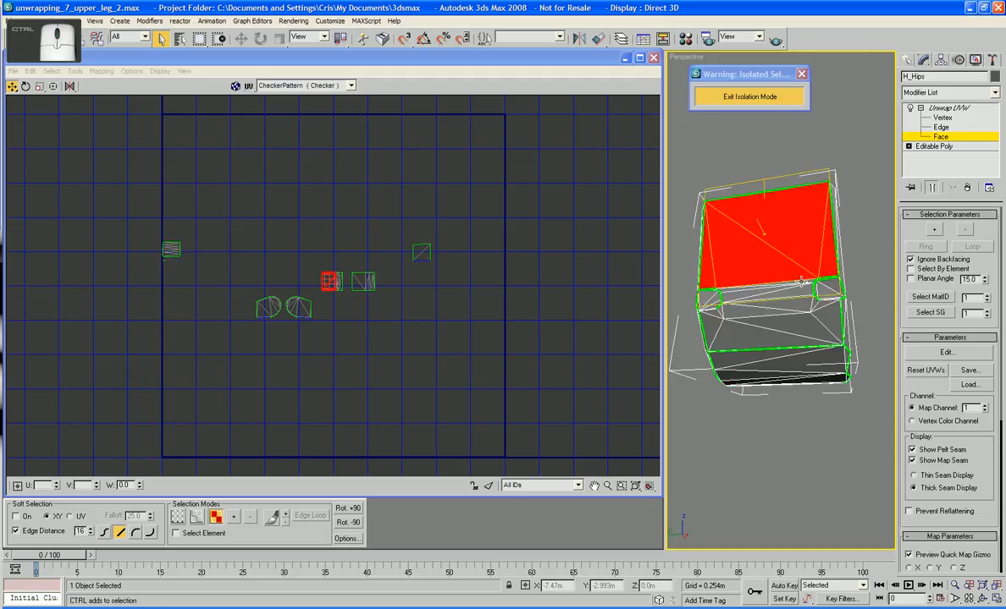
pyautogui.scroll(3, 800, 282)
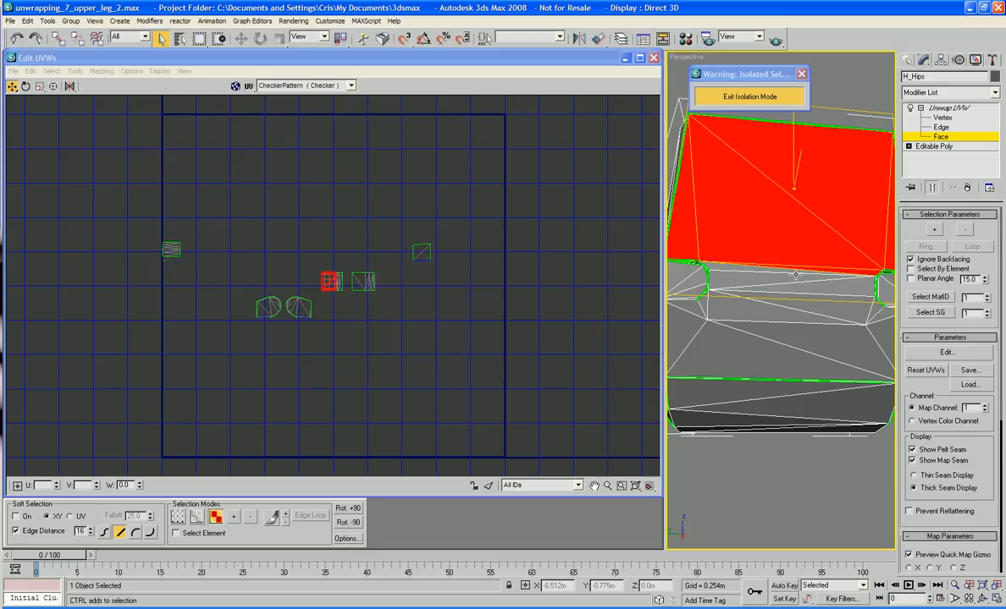
pyautogui.keyDown('ctrl'); pyautogui.click(766, 323); pyautogui.keyUp('ctrl')
pyautogui.keyDown('alt'); pyautogui.moveTo(713, 293); pyautogui.dragTo(719, 287, button='middle'); pyautogui.keyUp('alt')
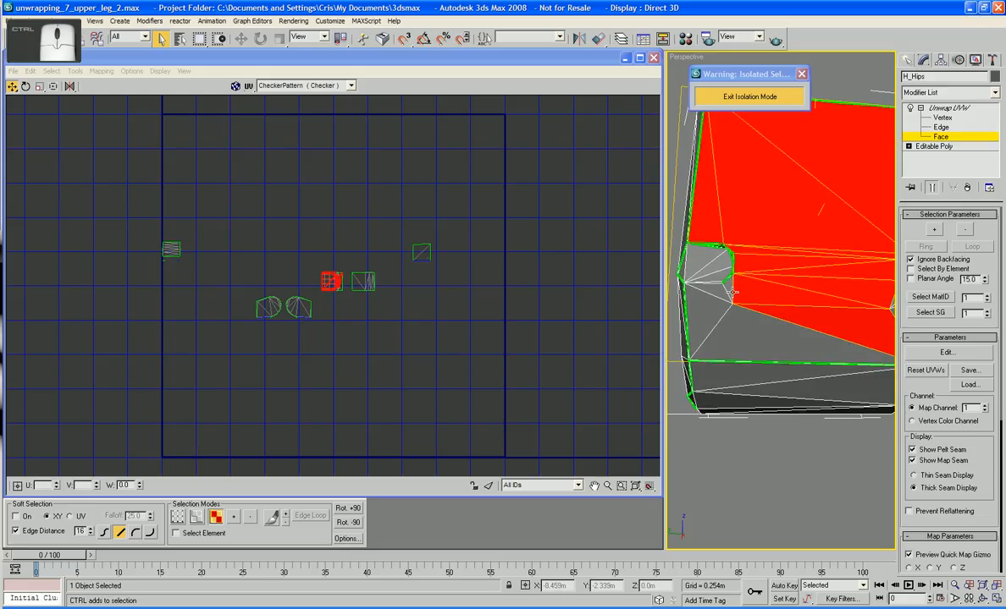
pyautogui.keyDown('alt'); pyautogui.moveTo(725, 328); pyautogui.dragTo(795, 303, button='middle'); pyautogui.keyUp('alt')
pyautogui.scroll(4, 426, 341)
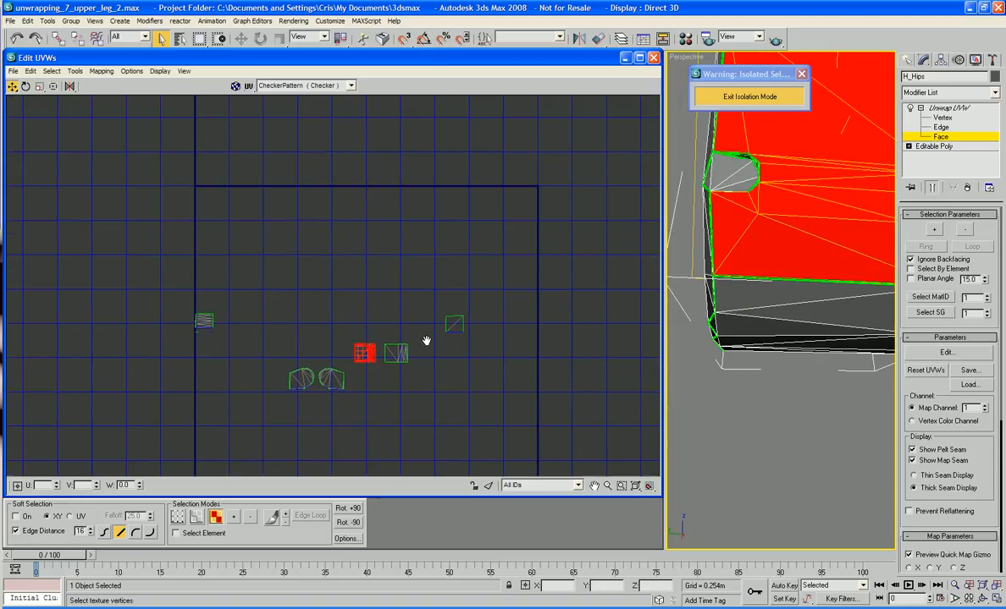
pyautogui.rightClick(382, 342)
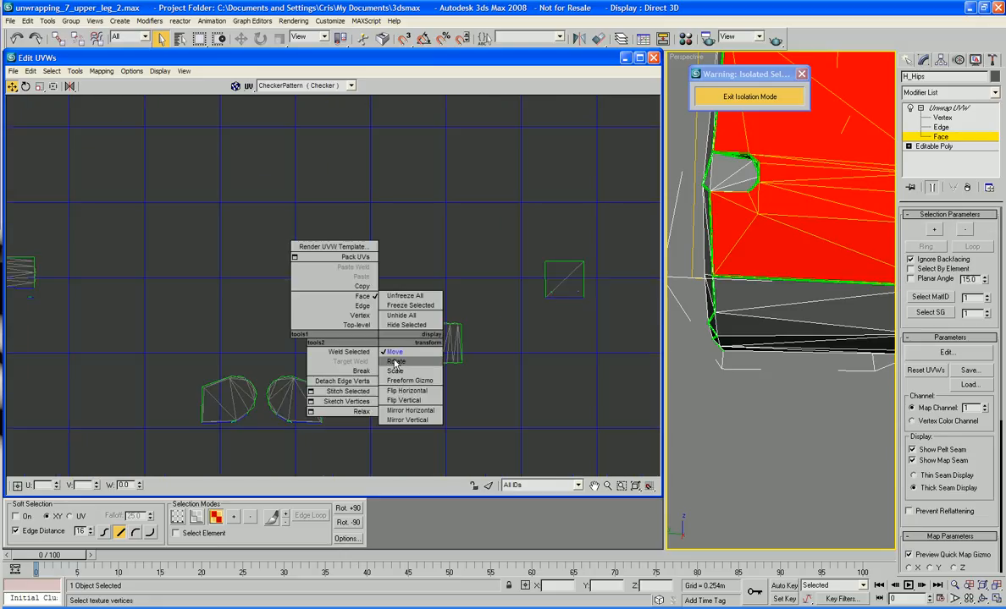
pyautogui.click(407, 71)
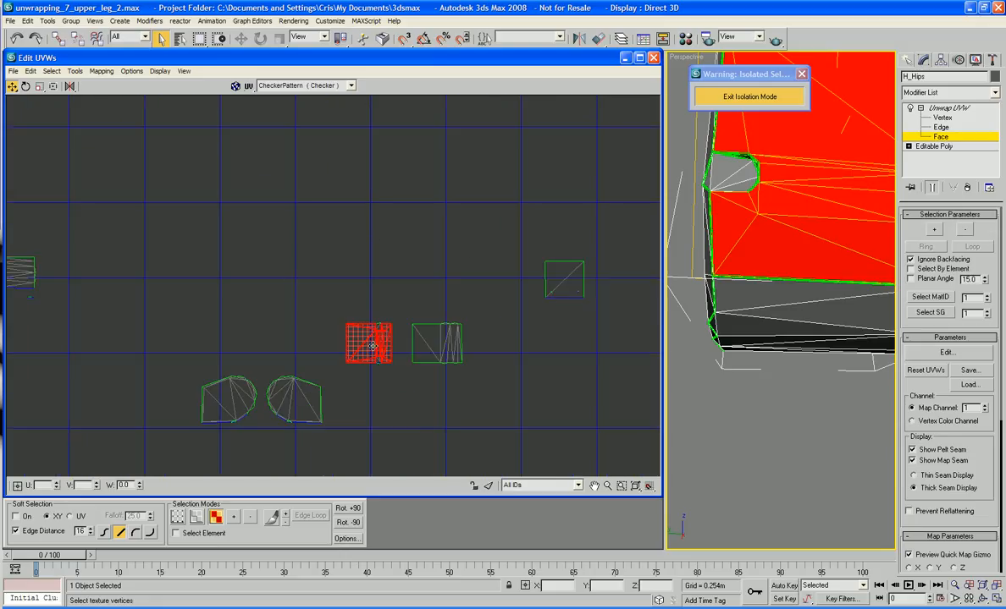
pyautogui.moveTo(374, 346); pyautogui.dragTo(414, 246)
pyautogui.hotkey('ctrl', 'z')
# - Break the selected side faces off in the UV layout, move them up into clear space and rotate the piece upright
pyautogui.rightClick(370, 332)
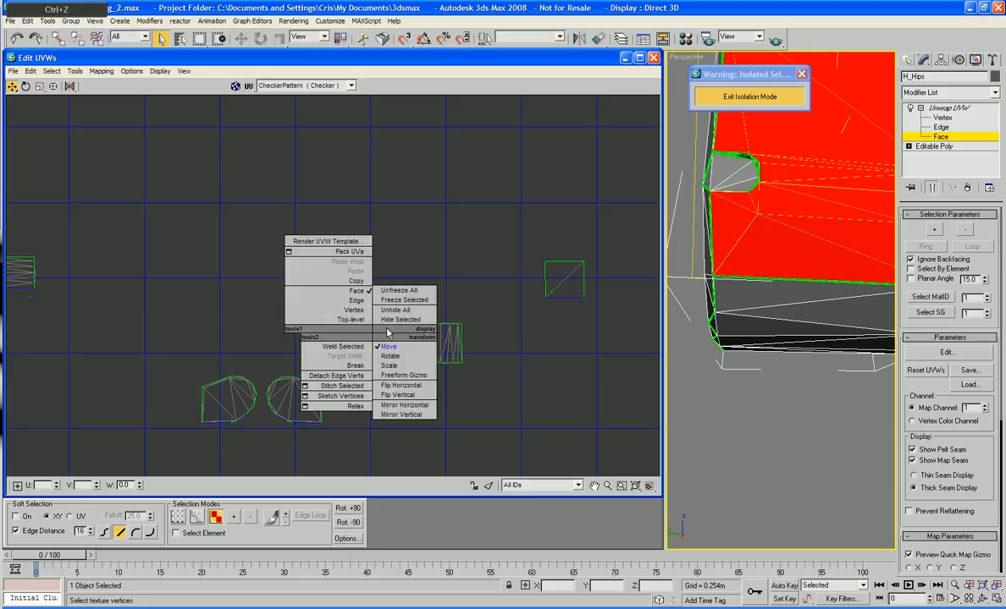
pyautogui.click(355, 363)
pyautogui.moveTo(364, 351); pyautogui.dragTo(279, 96)
pyautogui.rightClick(280, 208)
pyautogui.click(295, 224)
# - Select the whole band of faces directly below the hips' flat side, between its two horizontal seams
pyautogui.scroll(-5, 361, 229)
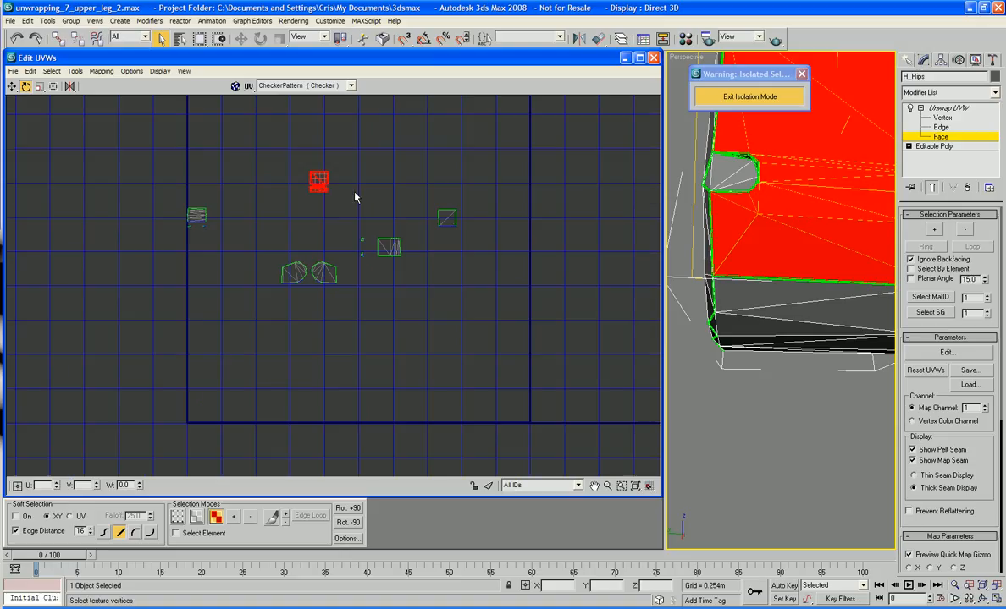
pyautogui.moveTo(401, 279); pyautogui.dragTo(471, 291, button='middle')
pyautogui.scroll(-2, 803, 359)
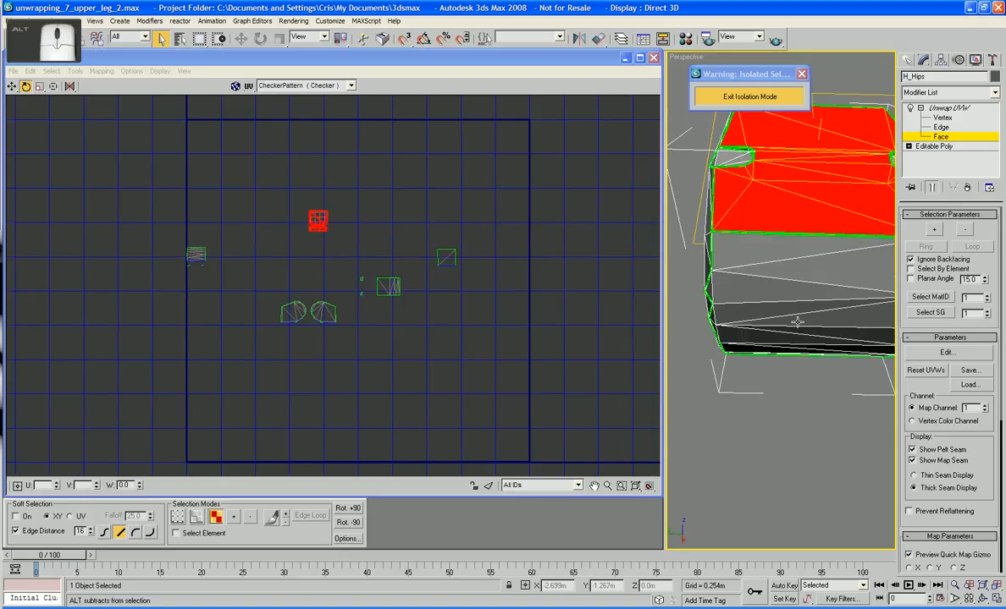
pyautogui.click(802, 265)
pyautogui.keyDown('ctrl'); pyautogui.click(802, 265); pyautogui.keyUp('ctrl')
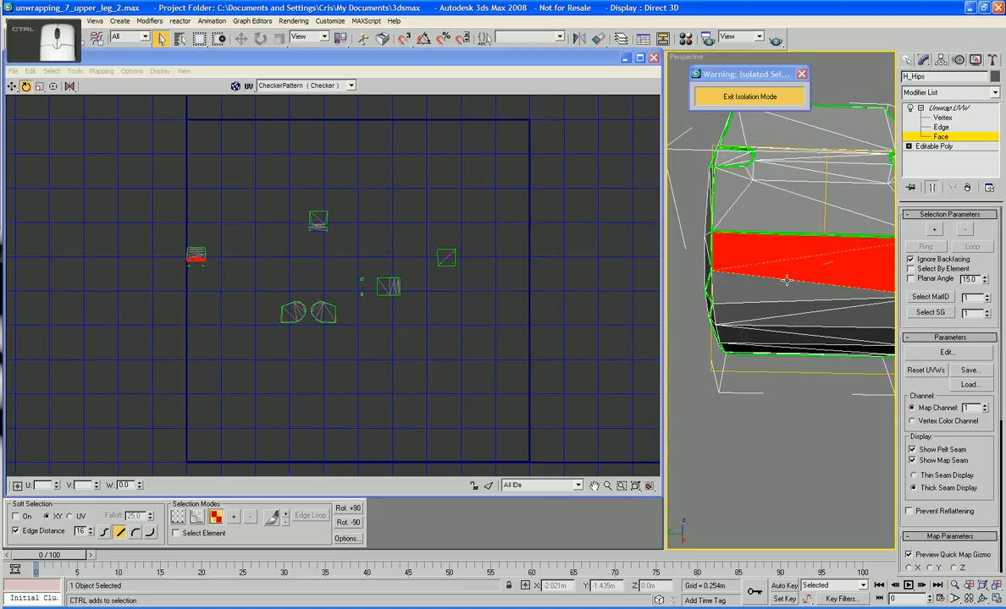
pyautogui.keyDown('ctrl'); pyautogui.click(785, 288); pyautogui.keyUp('ctrl')
pyautogui.keyDown('ctrl'); pyautogui.click(783, 308); pyautogui.keyUp('ctrl')
pyautogui.moveTo(833, 314); pyautogui.dragTo(758, 333, button='middle')
pyautogui.keyDown('ctrl'); pyautogui.click(759, 333); pyautogui.keyUp('ctrl')
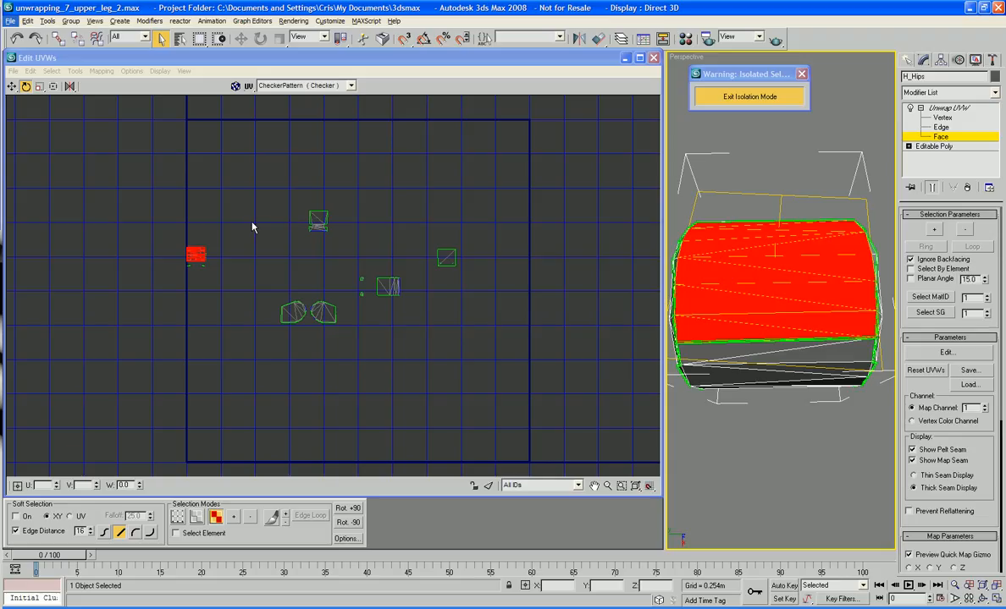
# - Break the selected band off in the UV layout and move it beneath the upright side piece
pyautogui.click(194, 62)
pyautogui.moveTo(206, 225); pyautogui.dragTo(369, 312, button='middle')
pyautogui.scroll(2, 406, 290)
pyautogui.moveTo(369, 312); pyautogui.dragTo(375, 287)
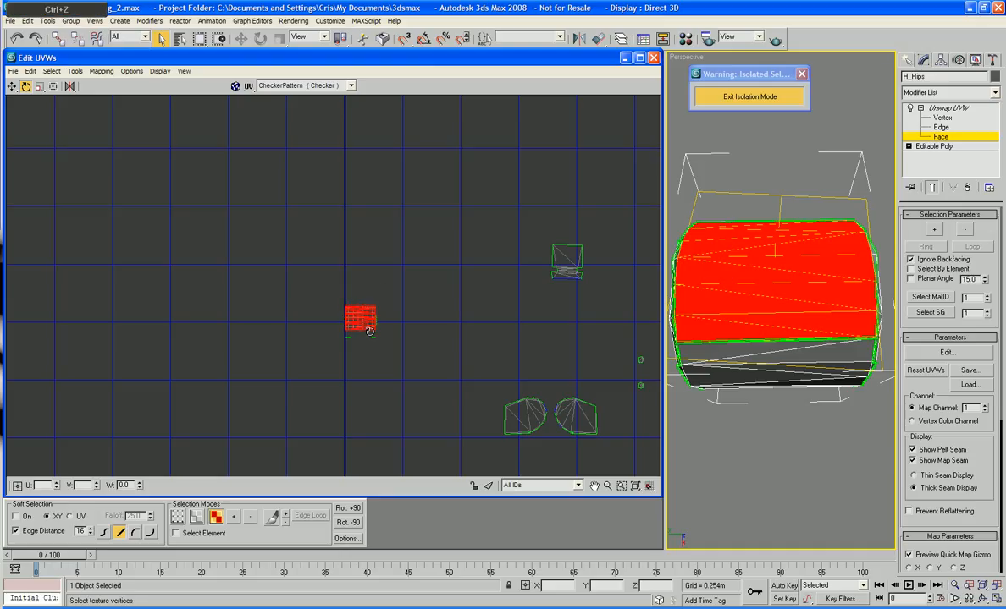
pyautogui.rightClick(364, 321)
pyautogui.click(346, 331)
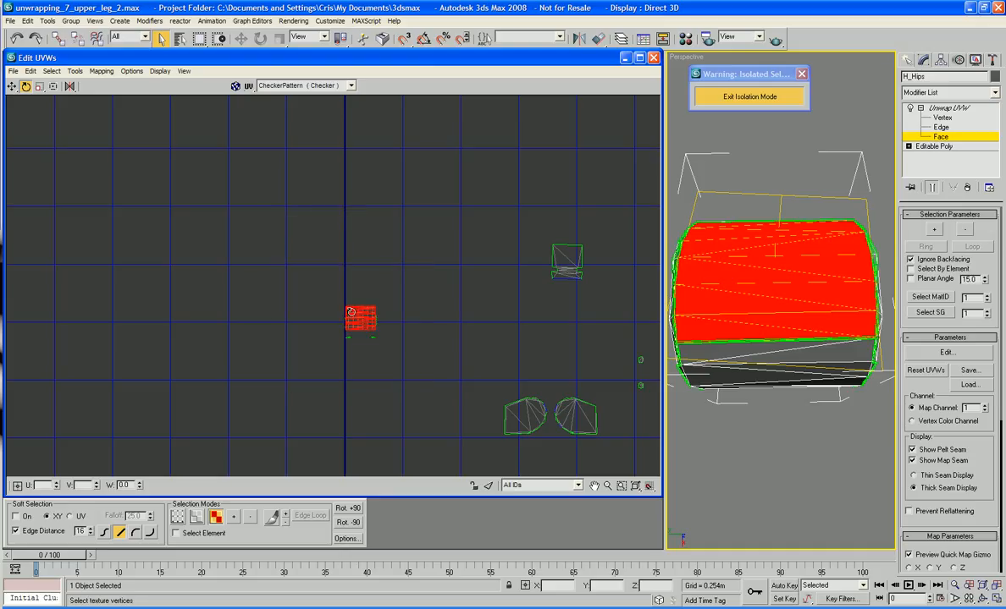
pyautogui.rightClick(350, 313)
pyautogui.click(362, 329)
pyautogui.moveTo(351, 316); pyautogui.dragTo(552, 302)
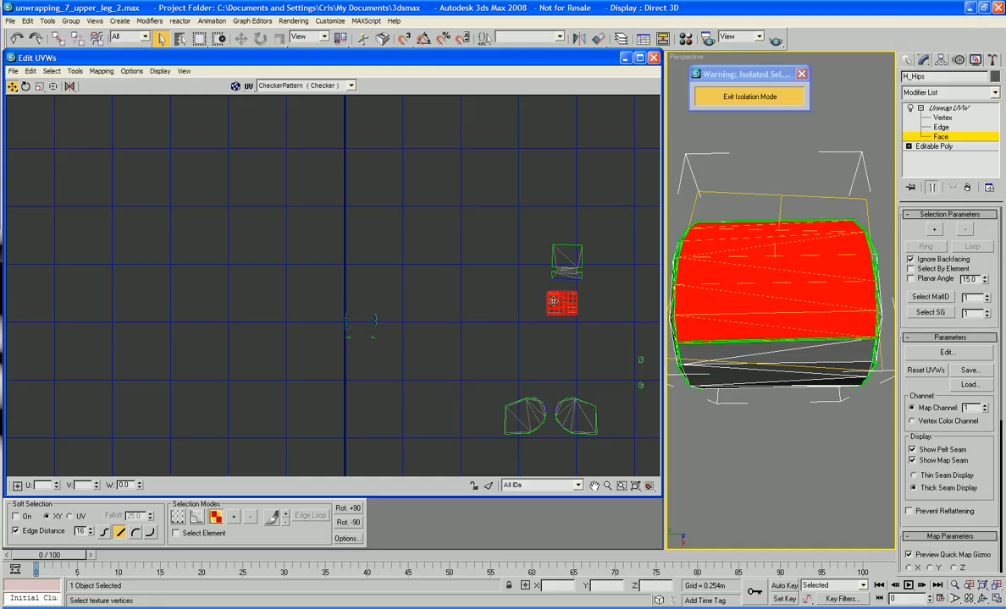
# - Turn the whole band piece by 180 degrees and align it against the bottom edge of the side piece, then deselect it
pyautogui.scroll(5, 575, 303)
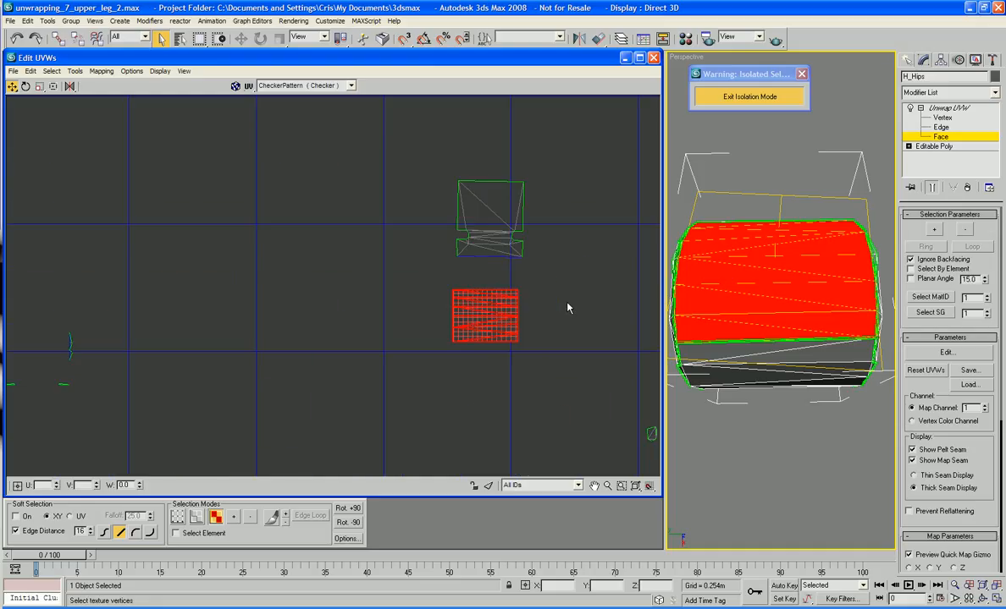
pyautogui.click(441, 295)
pyautogui.click(496, 309)
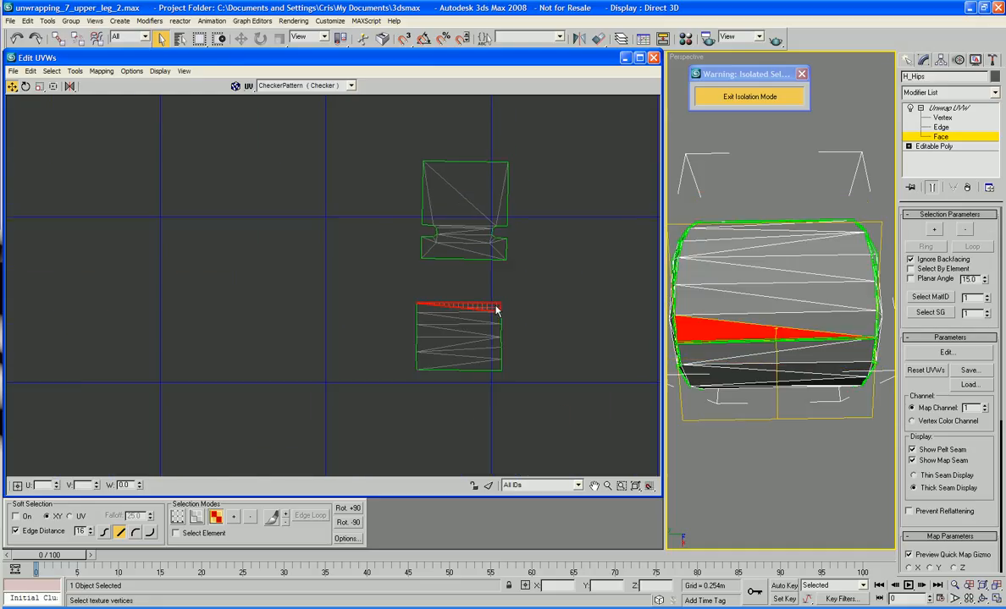
pyautogui.click(493, 366)
pyautogui.moveTo(519, 400); pyautogui.dragTo(423, 275)
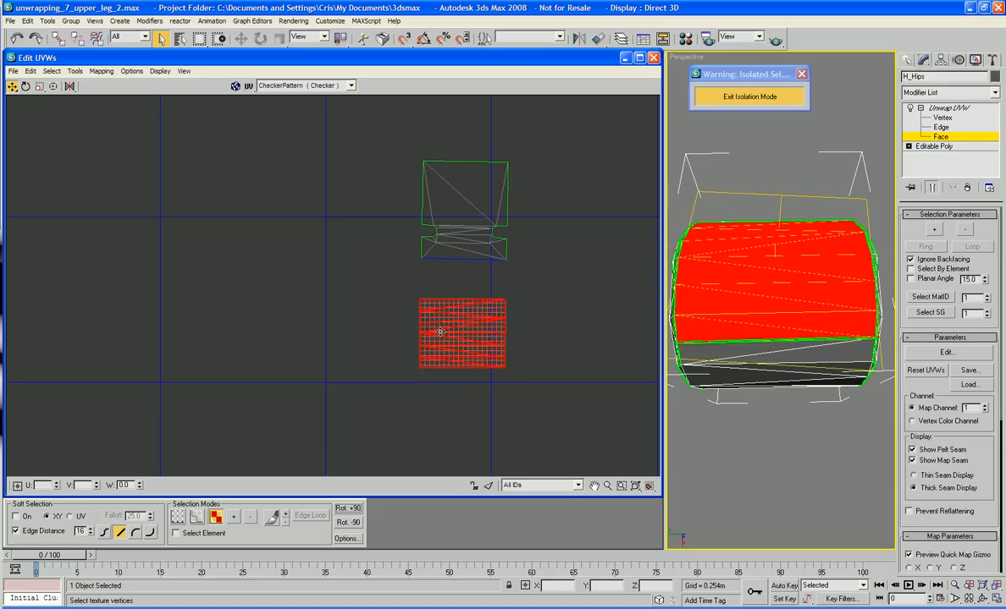
pyautogui.moveTo(438, 333); pyautogui.dragTo(444, 293)
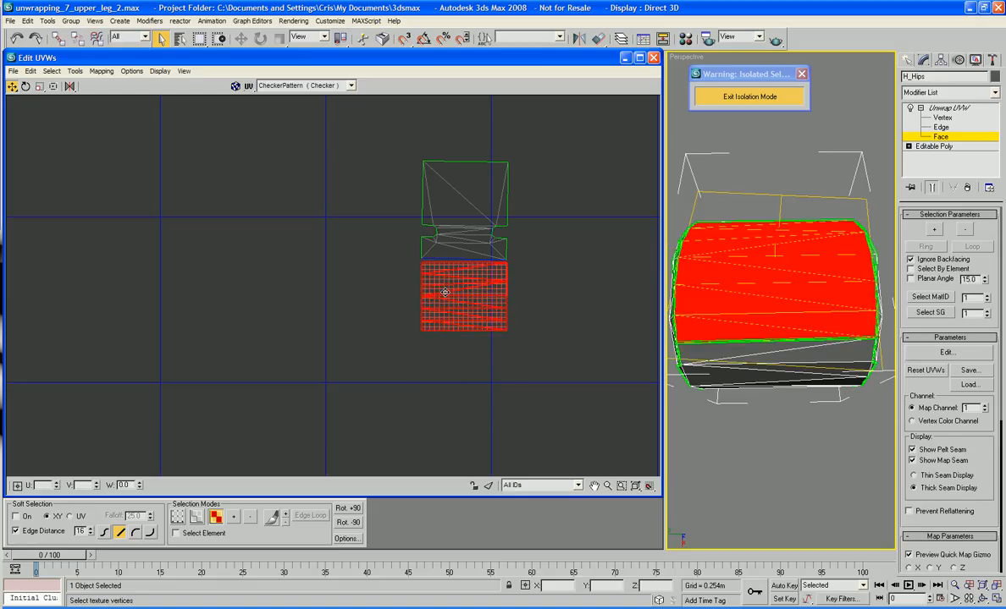
pyautogui.click(475, 359)
# - Select all faces on the hips' underside below the band's lower seam, including the large dark end face
pyautogui.scroll(-3, 517, 378)
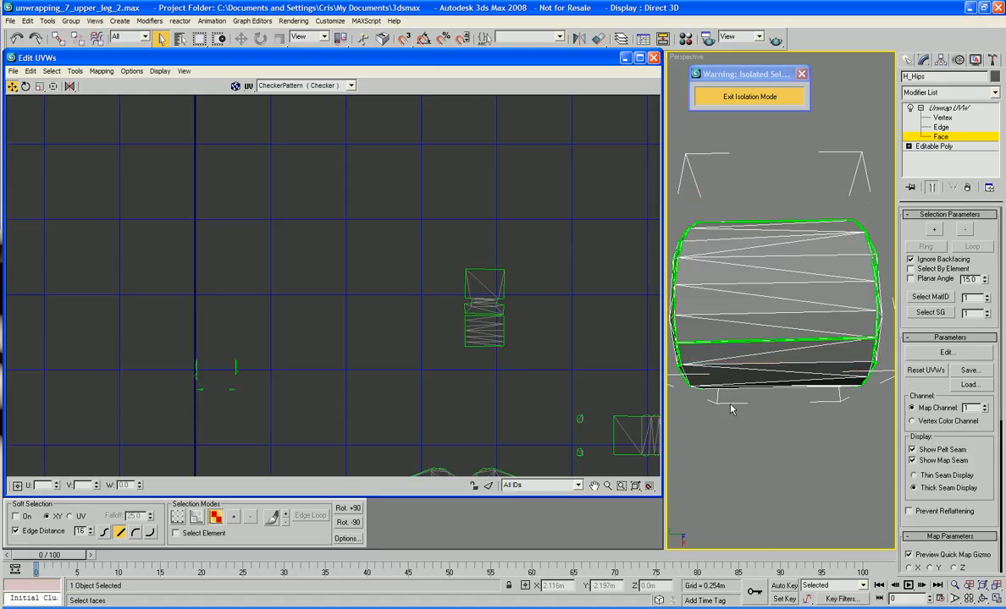
pyautogui.click(722, 351)
pyautogui.keyDown('ctrl'); pyautogui.click(738, 360); pyautogui.keyUp('ctrl')
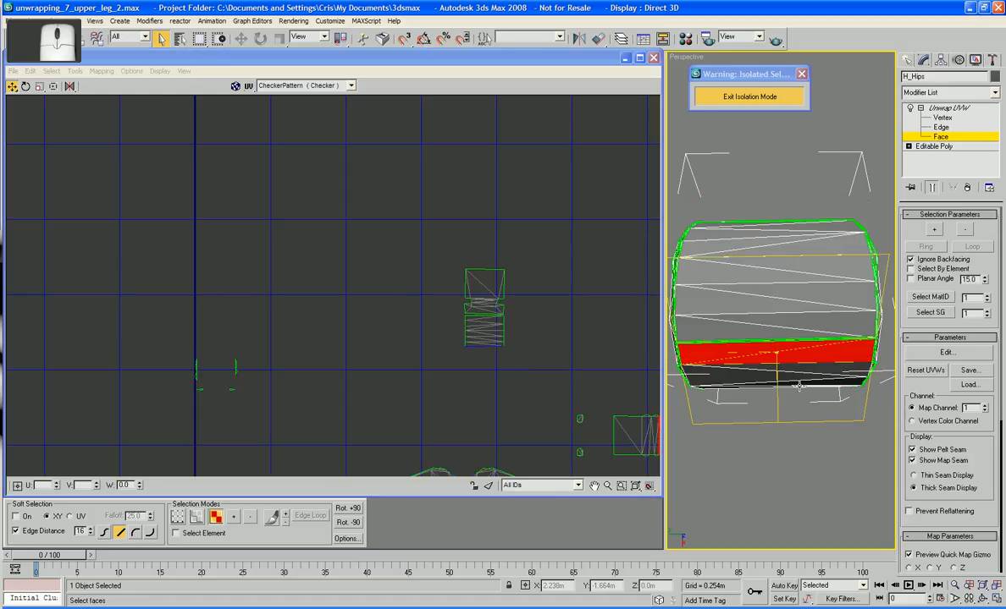
pyautogui.keyDown('alt'); pyautogui.moveTo(793, 381); pyautogui.dragTo(796, 339, button='middle'); pyautogui.keyUp('alt')
pyautogui.keyDown('ctrl'); pyautogui.click(796, 354); pyautogui.keyUp('ctrl')
pyautogui.keyDown('ctrl'); pyautogui.click(802, 363); pyautogui.keyUp('ctrl')
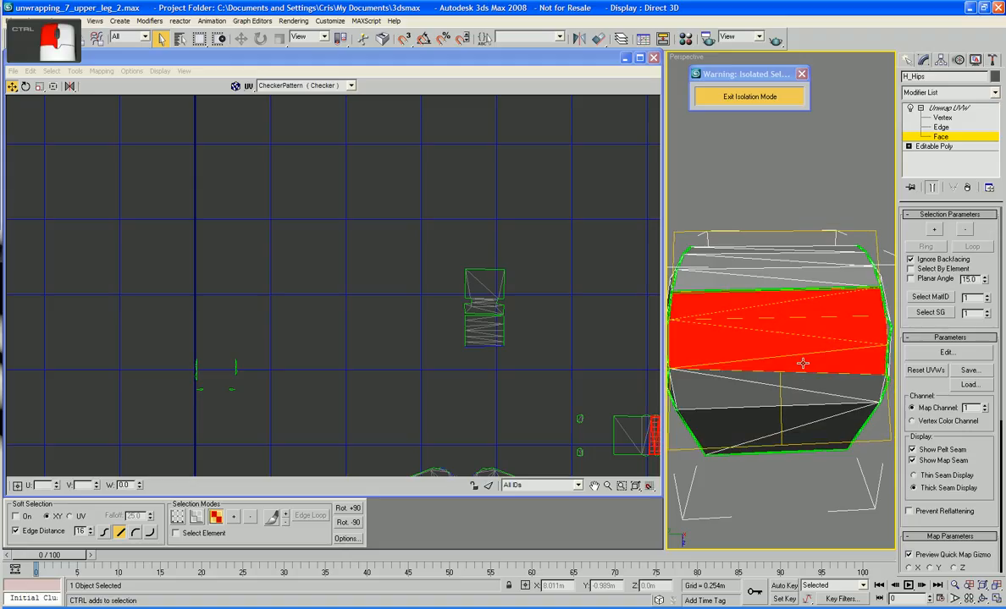
pyautogui.keyDown('ctrl'); pyautogui.click(802, 380); pyautogui.keyUp('ctrl')
pyautogui.keyDown('ctrl'); pyautogui.click(782, 415); pyautogui.keyUp('ctrl')
pyautogui.keyDown('ctrl'); pyautogui.click(749, 394); pyautogui.keyUp('ctrl')
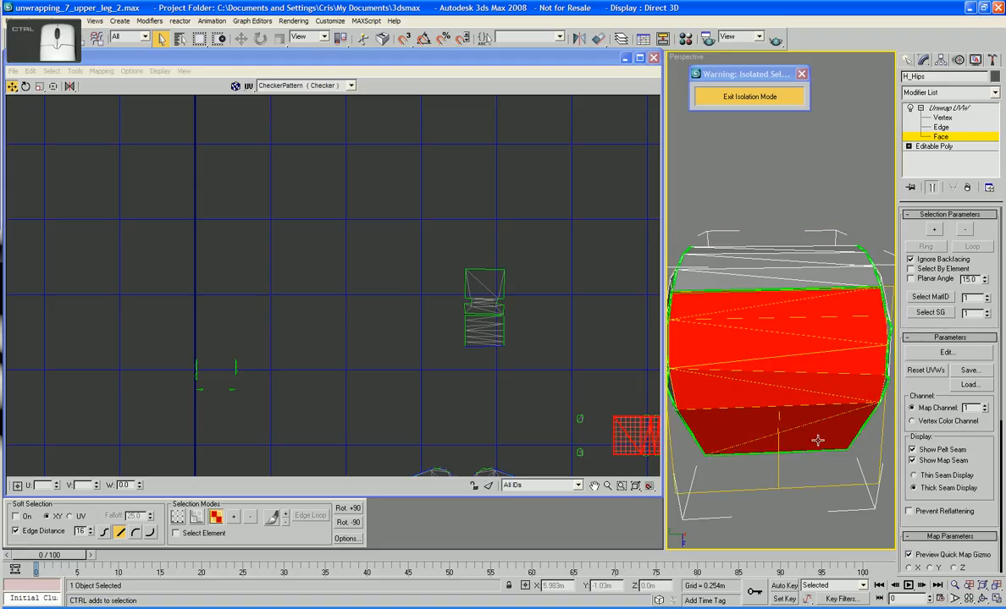
pyautogui.keyDown('ctrl'); pyautogui.click(705, 442); pyautogui.keyUp('ctrl')
# - Break the selected underside faces off in the UV layout and move them below the stacked pieces
pyautogui.rightClick(627, 430)
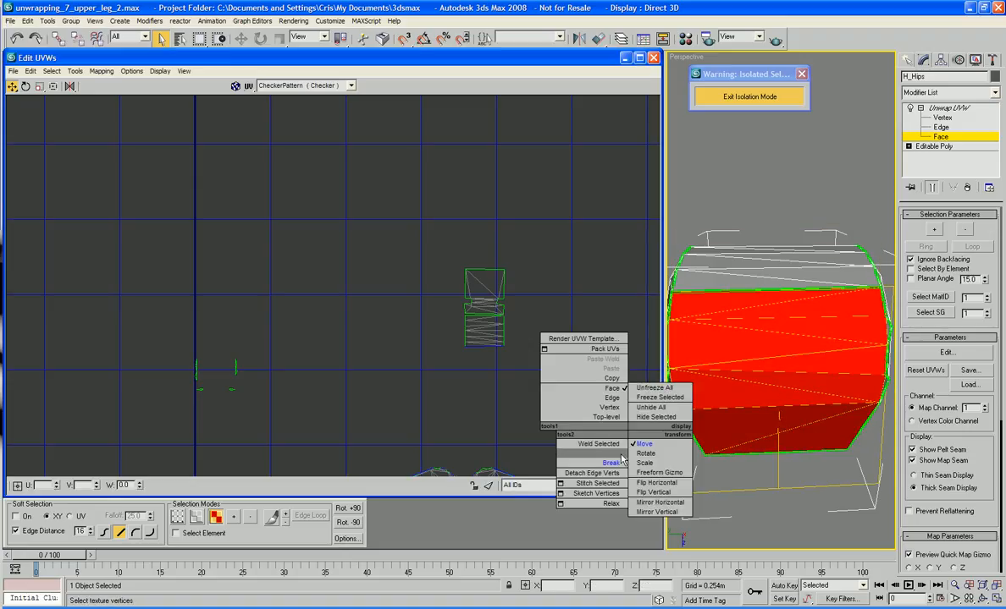
pyautogui.click(622, 465)
pyautogui.moveTo(588, 411); pyautogui.dragTo(448, 395)
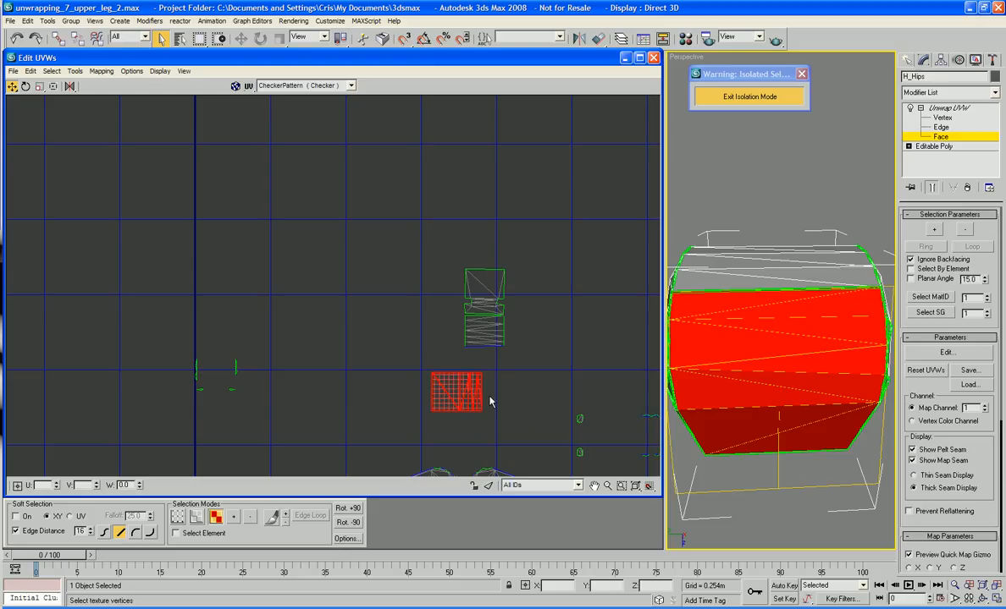
# - Select the entire underside UV piece and rotate it by -90 degrees
pyautogui.click(497, 396)
pyautogui.click(479, 391)
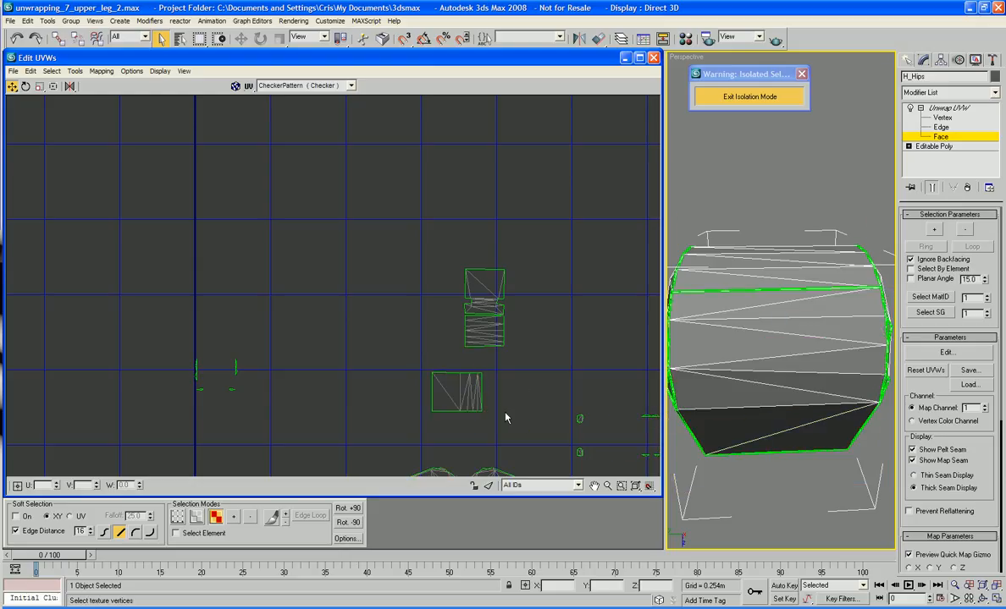
pyautogui.moveTo(505, 420); pyautogui.dragTo(417, 410)
pyautogui.click(353, 524)
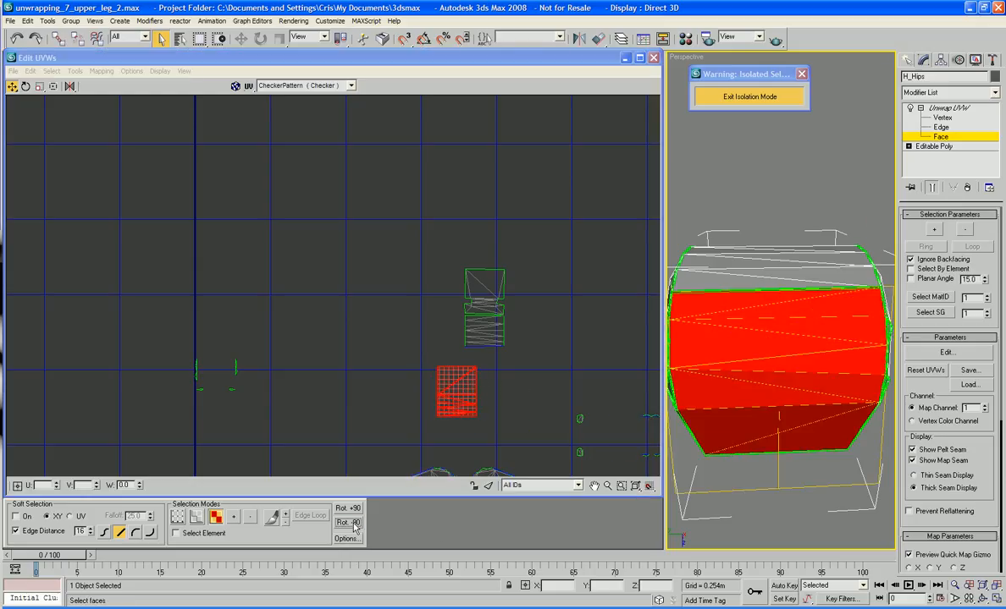
# - Rotate the underside piece by a further -90 degrees and place it directly below the stacked hip pieces
pyautogui.click(354, 524)
pyautogui.moveTo(462, 389); pyautogui.dragTo(491, 370)
# - Move the whole UV stack up into free space, align the underside piece with the side edges of the piece above, and deselect it
pyautogui.moveTo(549, 433); pyautogui.dragTo(422, 246)
pyautogui.moveTo(481, 318); pyautogui.dragTo(438, 224)
pyautogui.click(508, 305)
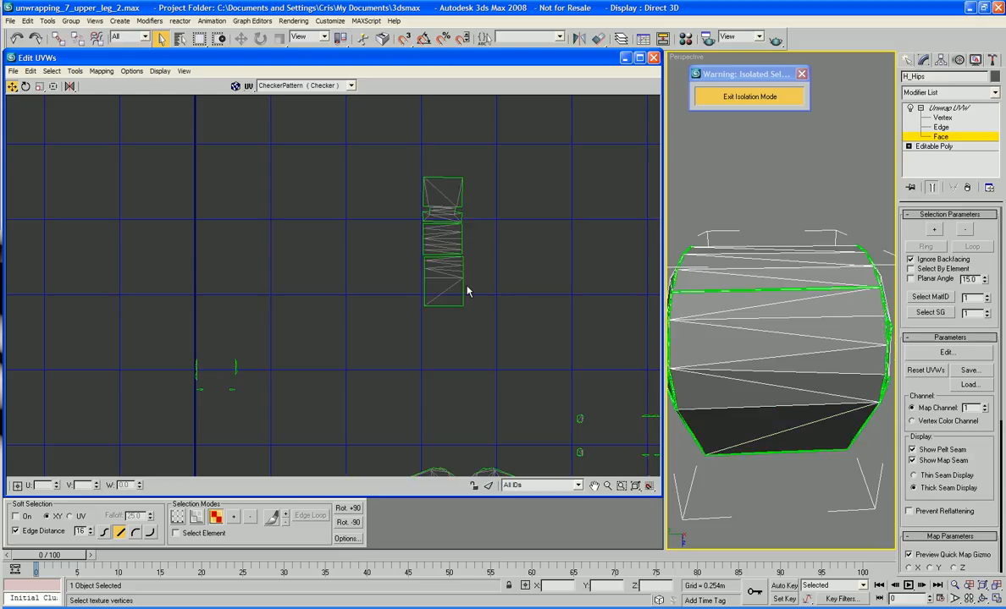
pyautogui.click(432, 263)
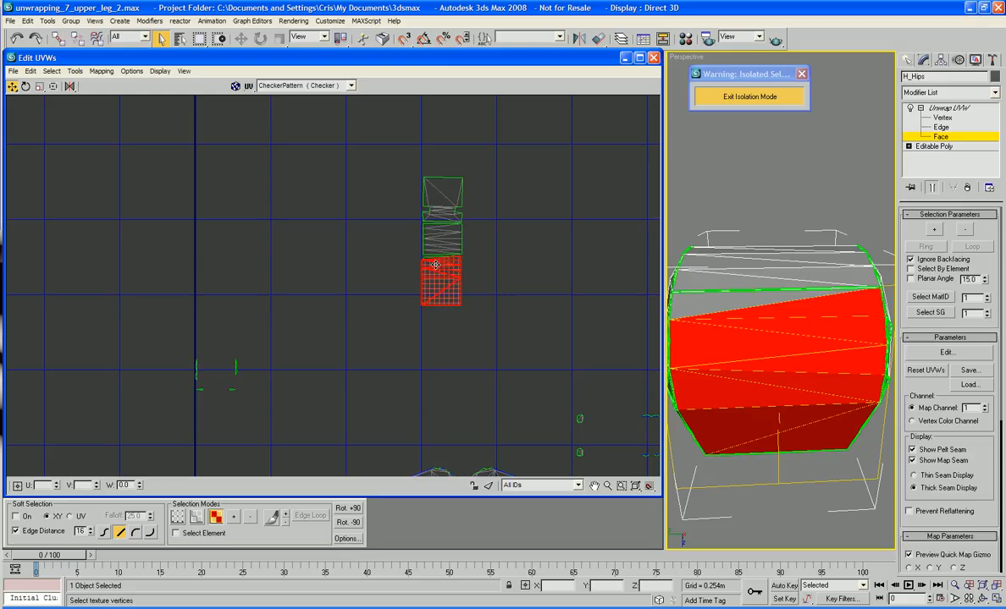
pyautogui.click(510, 337)
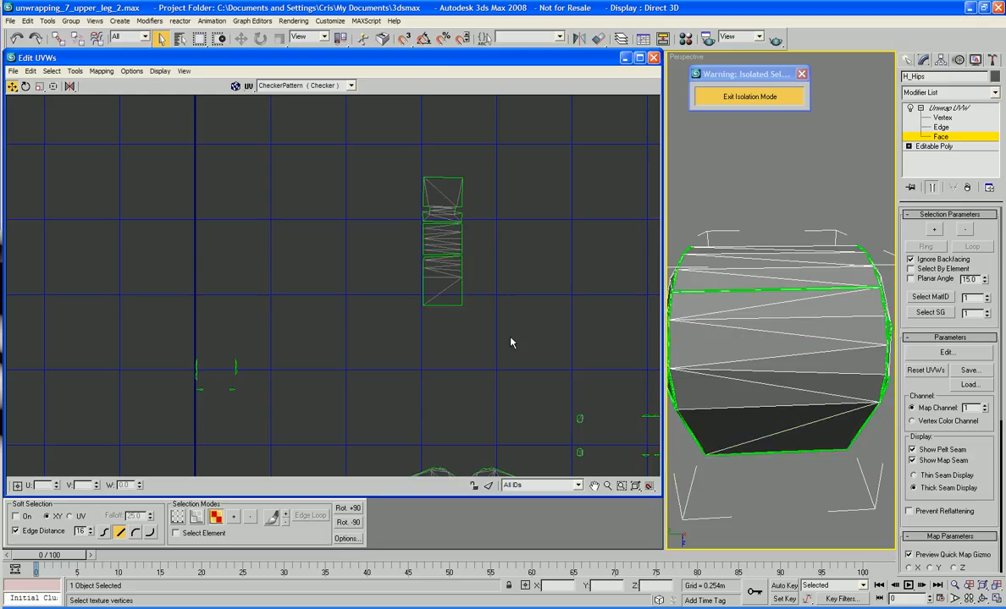
# - Select both triangles of the hips' large end face in the 3D view to identify their place in the UV stack
pyautogui.moveTo(511, 354); pyautogui.dragTo(499, 273, button='middle')
pyautogui.scroll(-1, 498, 272)
pyautogui.moveTo(557, 300); pyautogui.dragTo(406, 306, button='middle')
pyautogui.keyDown('alt'); pyautogui.moveTo(785, 393); pyautogui.dragTo(829, 377, button='middle'); pyautogui.keyUp('alt')
pyautogui.click(771, 391)
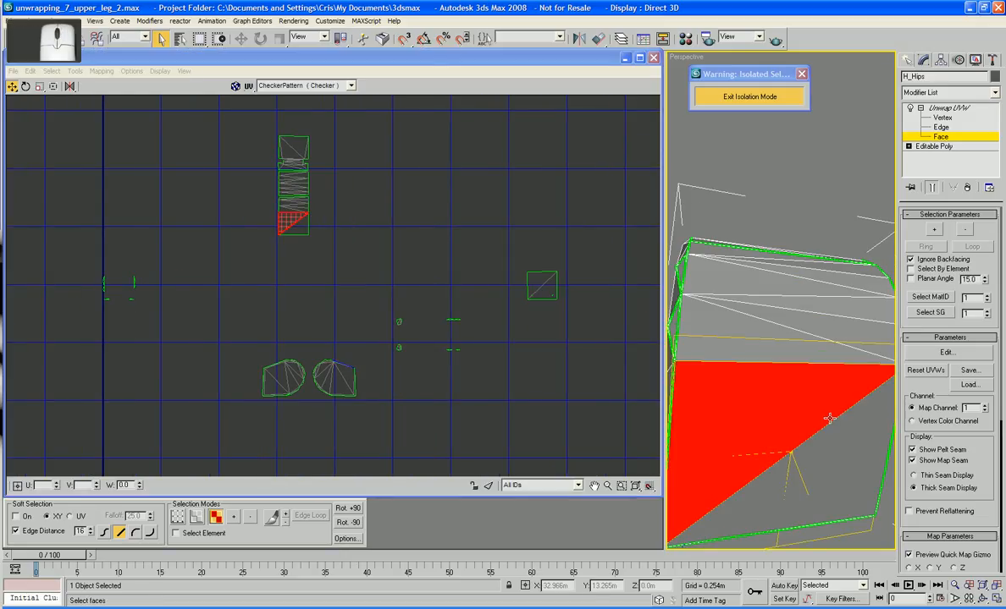
pyautogui.keyDown('ctrl'); pyautogui.click(771, 403); pyautogui.keyUp('ctrl')
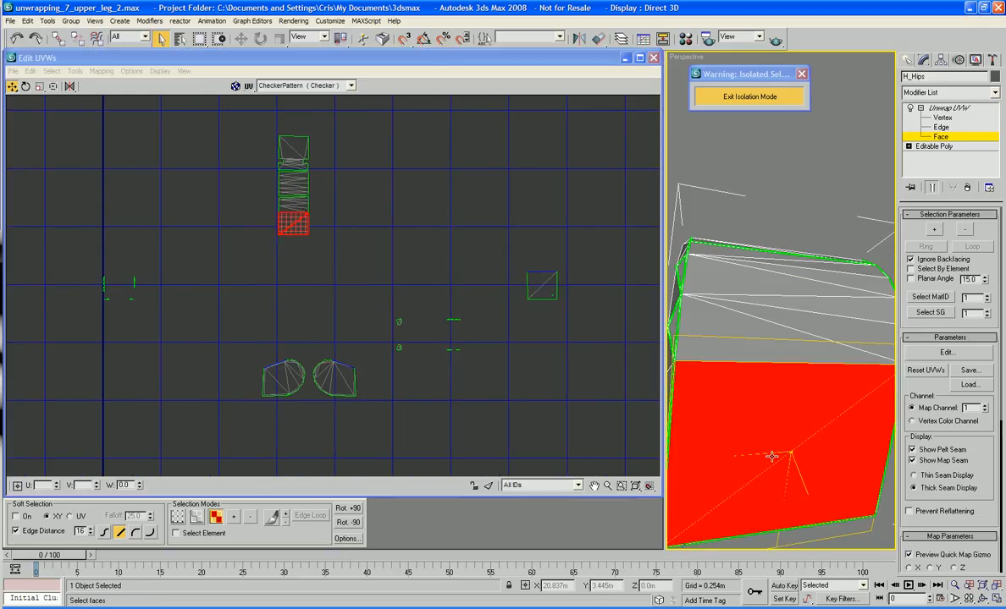
# - Select the hips' face adjoining the end face, move its square UV piece below the stack, align it with the side edges, and deselect it
pyautogui.keyDown('alt'); pyautogui.moveTo(768, 438); pyautogui.dragTo(782, 398, button='middle'); pyautogui.keyUp('alt')
pyautogui.click(782, 399)
pyautogui.moveTo(542, 285); pyautogui.dragTo(288, 246)
pyautogui.click(336, 270)
pyautogui.click(290, 256)
pyautogui.keyDown('ctrl'); pyautogui.click(300, 268); pyautogui.keyUp('ctrl')
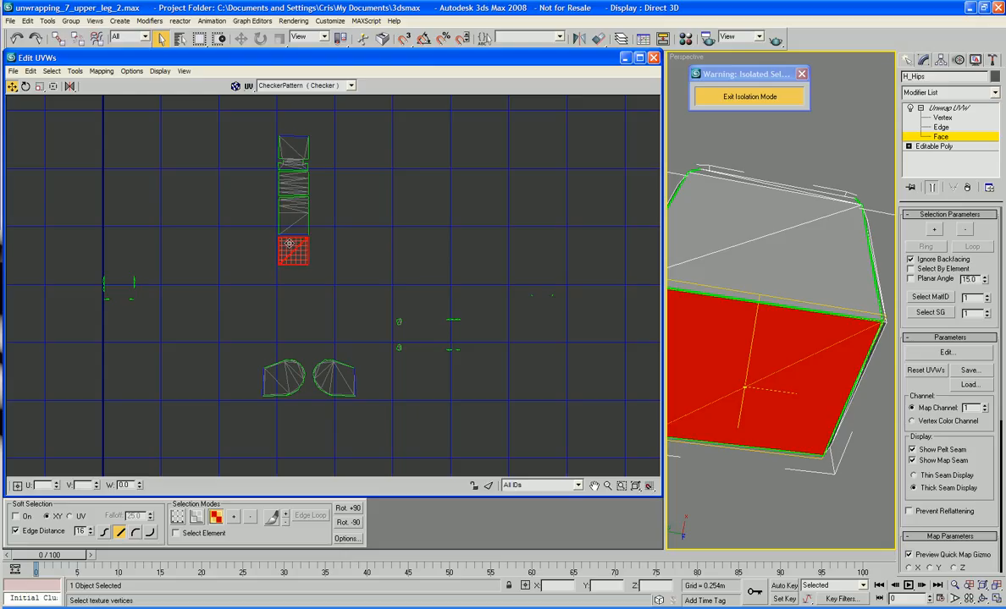
pyautogui.click(356, 230)
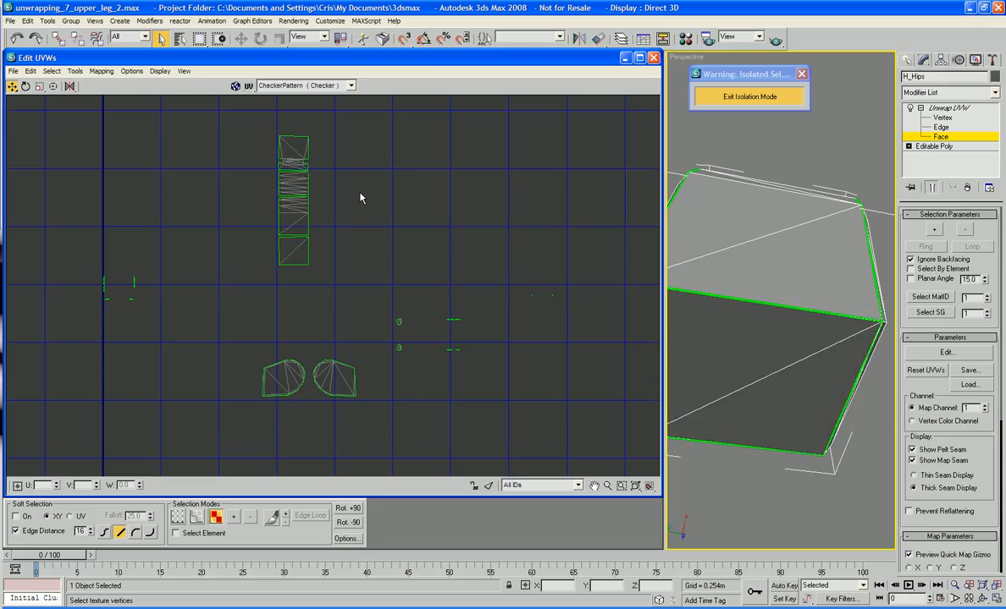
# - Select both triangles of the square UV piece at the bottom end of the stack
pyautogui.moveTo(359, 194); pyautogui.dragTo(444, 343, button='middle')
pyautogui.scroll(2, 383, 293)
pyautogui.scroll(2, 383, 297)
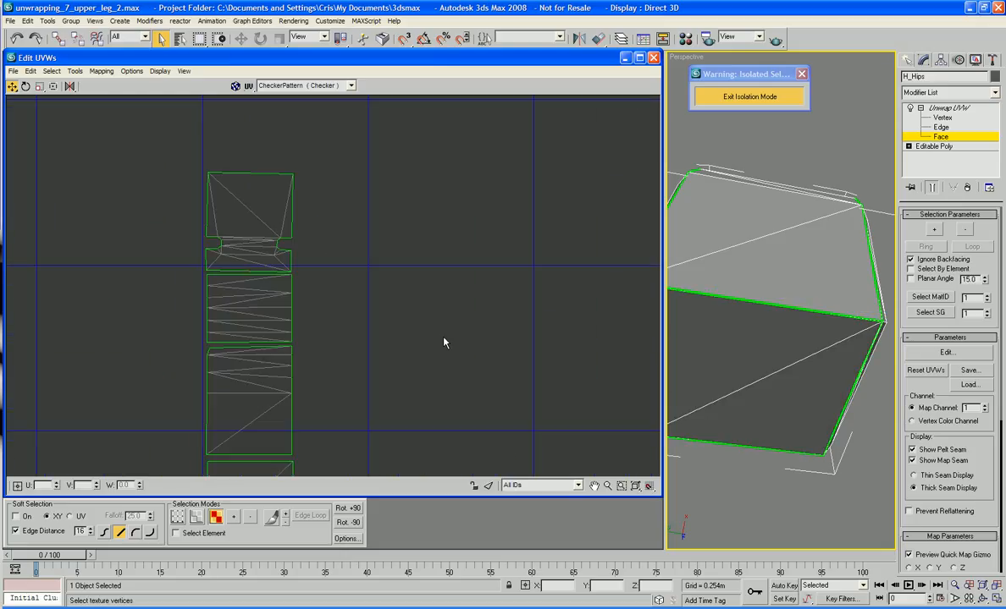
pyautogui.moveTo(342, 408); pyautogui.dragTo(416, 336, button='middle')
pyautogui.click(331, 402)
pyautogui.keyDown('ctrl'); pyautogui.click(347, 431); pyautogui.keyUp('ctrl')
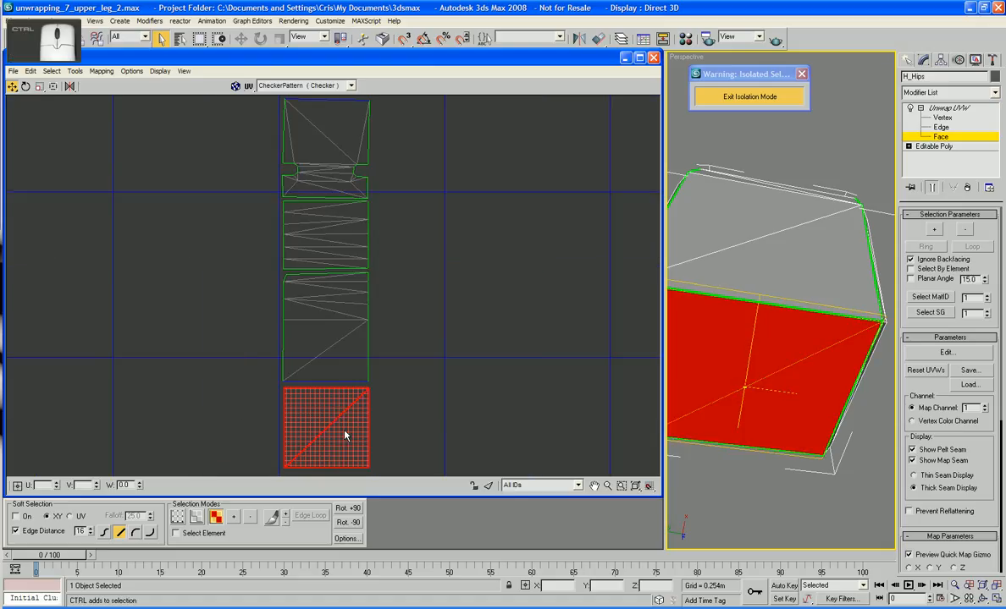
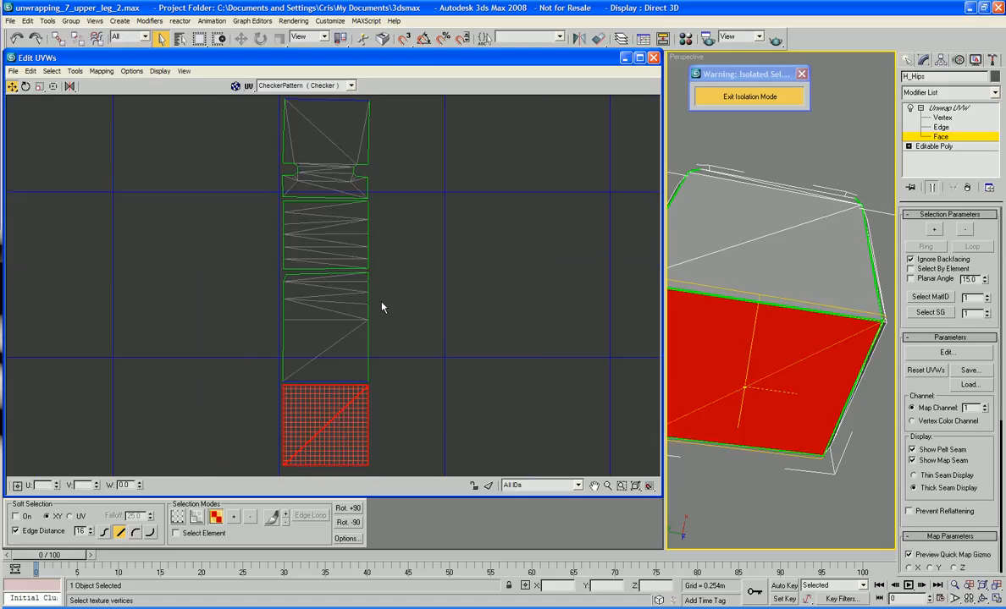
# - Switch to vertex editing and close the gap between the two upper UV shells by aligning their facing corner vertices
pyautogui.moveTo(403, 245); pyautogui.dragTo(406, 269, button='middle')
pyautogui.click(406, 269)
pyautogui.rightClick(404, 260)
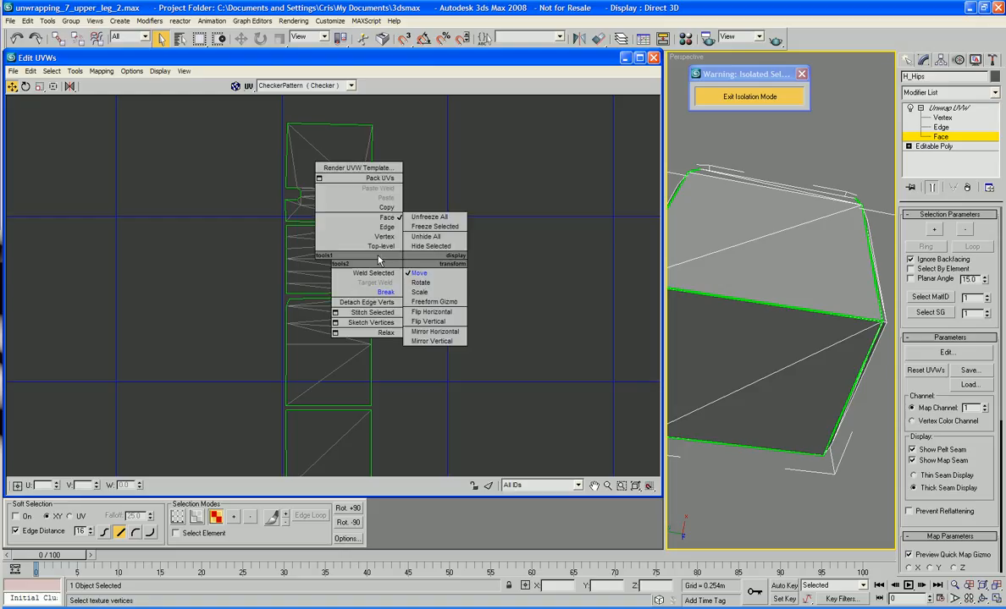
pyautogui.click(381, 237)
pyautogui.rightClick(413, 233)
pyautogui.click(374, 256)
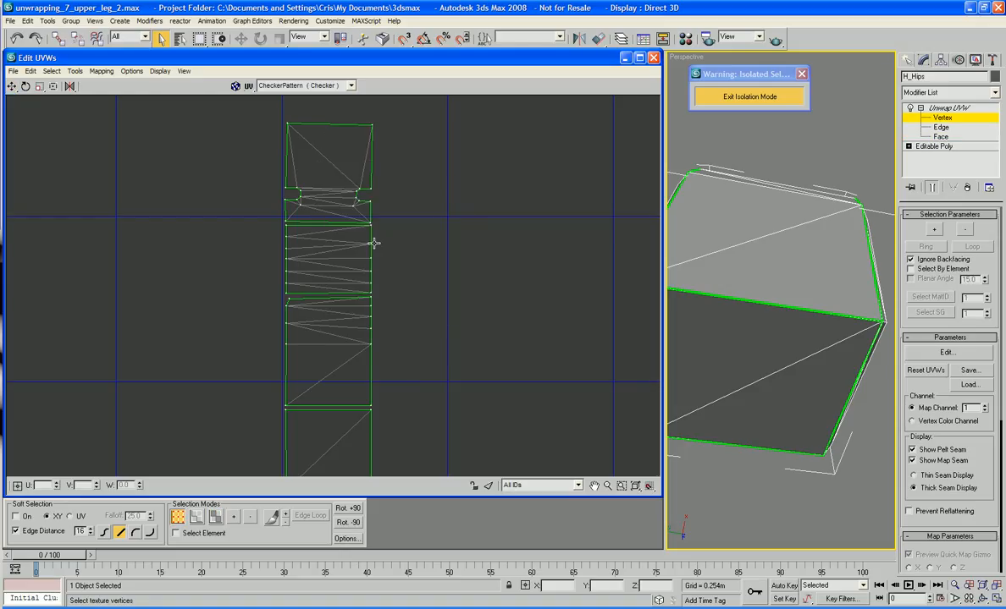
pyautogui.moveTo(371, 223); pyautogui.dragTo(370, 245)
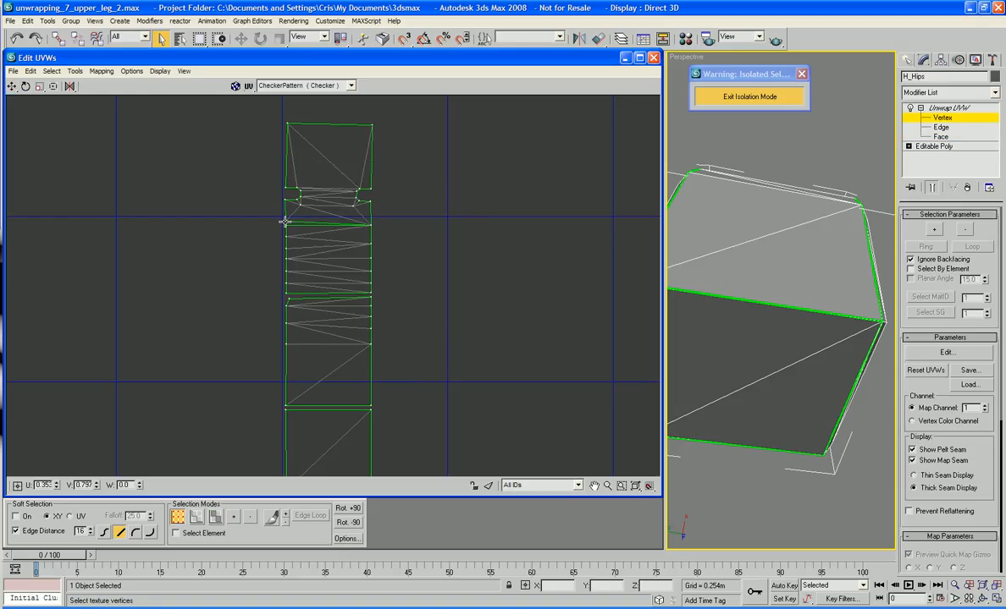
pyautogui.moveTo(285, 222); pyautogui.dragTo(286, 226)
# - Close the gap between the second and third UV shells by aligning the third shell's upper corner vertices with the second's lower corners
pyautogui.moveTo(370, 297); pyautogui.dragTo(371, 295)
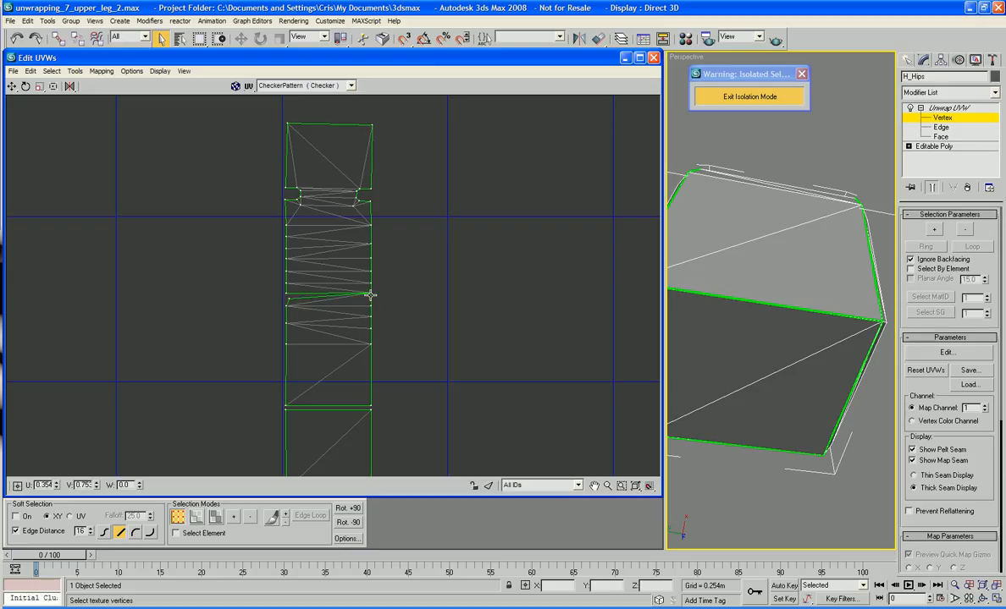
pyautogui.moveTo(290, 299); pyautogui.dragTo(287, 296)
pyautogui.moveTo(372, 407); pyautogui.dragTo(372, 413)
pyautogui.hotkey('ctrl', 'z')
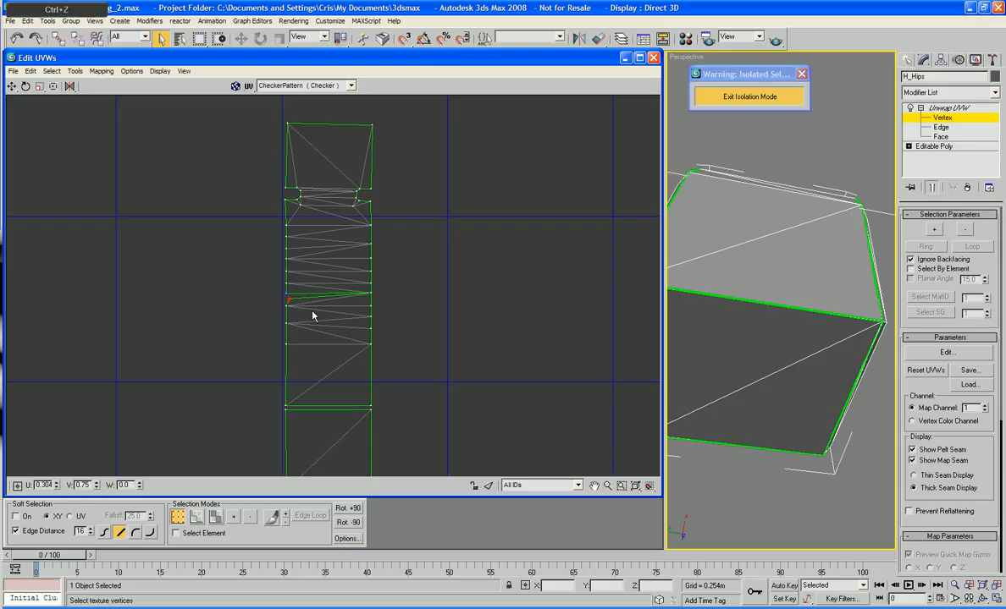
pyautogui.moveTo(289, 305); pyautogui.dragTo(287, 294)
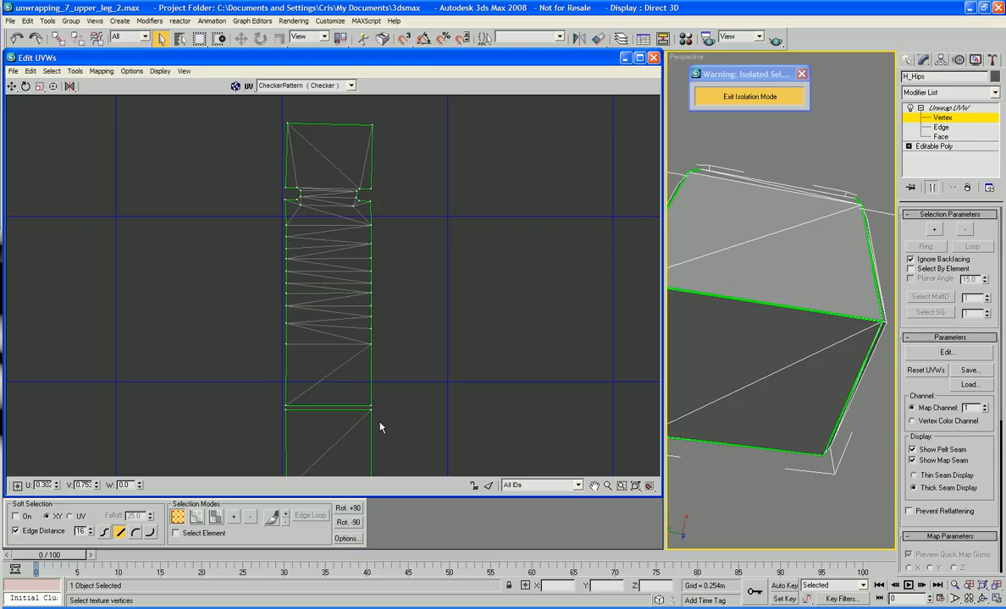
# - Move the bottom shell's two upper corner vertices onto the lower corners of the shell above it
pyautogui.moveTo(370, 413); pyautogui.dragTo(371, 407)
pyautogui.moveTo(287, 411); pyautogui.dragTo(287, 407)
pyautogui.moveTo(326, 468); pyautogui.dragTo(331, 318, button='middle')
pyautogui.scroll(-6, 379, 357)
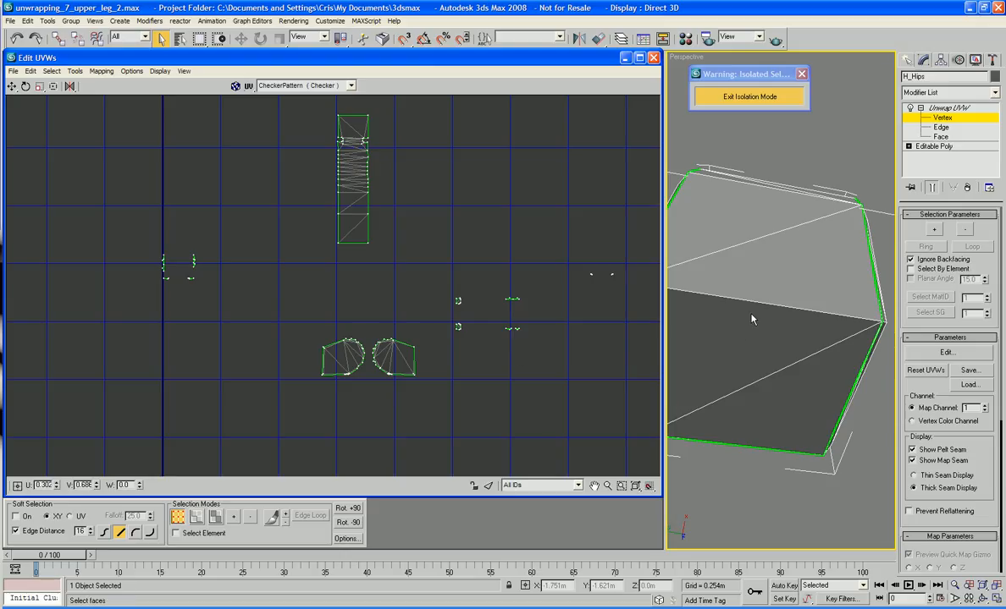
# - Switch to face selection and select the large triangles of the hip's flat rounded side panel
pyautogui.keyDown('alt'); pyautogui.moveTo(751, 319); pyautogui.dragTo(644, 422, button='middle'); pyautogui.keyUp('alt')
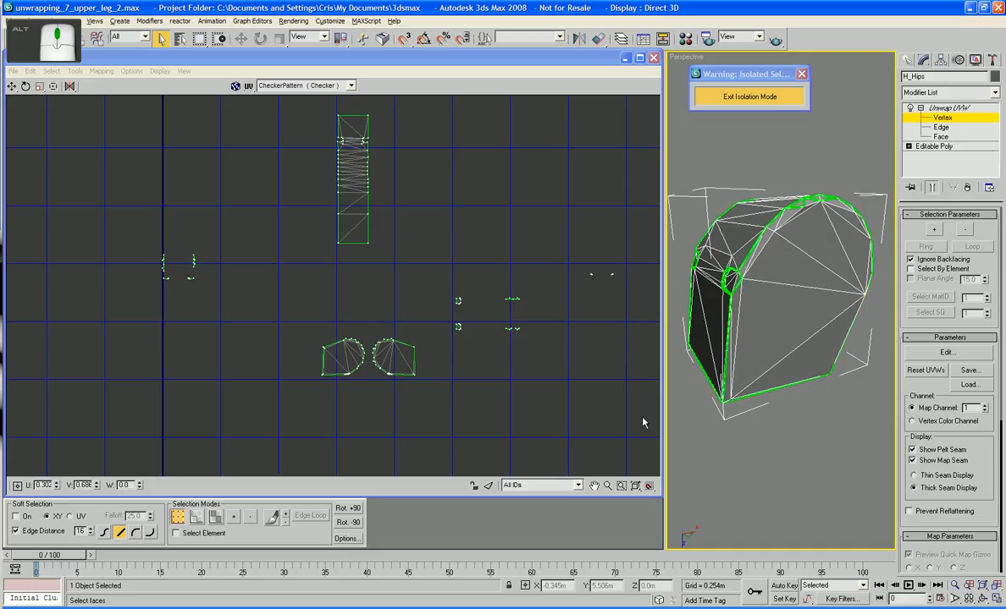
pyautogui.click(939, 137)
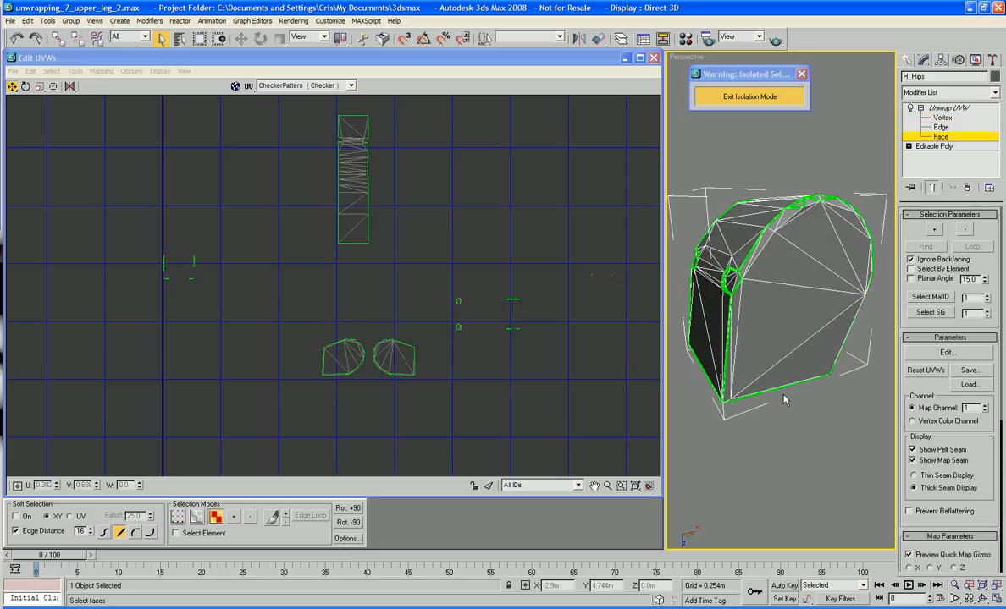
pyautogui.keyDown('alt'); pyautogui.moveTo(784, 408); pyautogui.dragTo(768, 292, button='middle'); pyautogui.keyUp('alt')
pyautogui.click(764, 272)
pyautogui.click(772, 259)
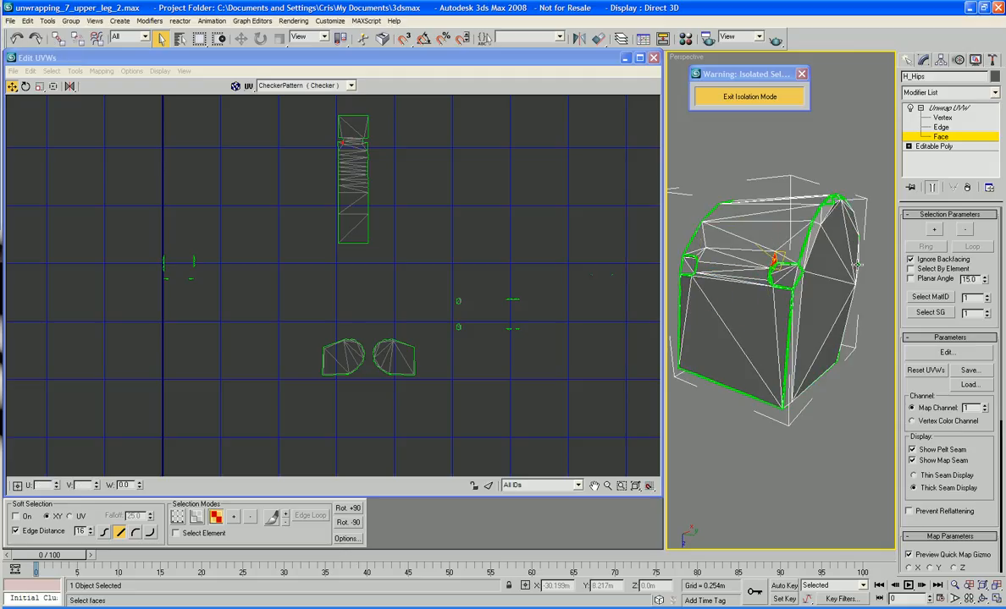
pyautogui.keyDown('alt'); pyautogui.moveTo(868, 297); pyautogui.dragTo(906, 289, button='middle'); pyautogui.keyUp('alt')
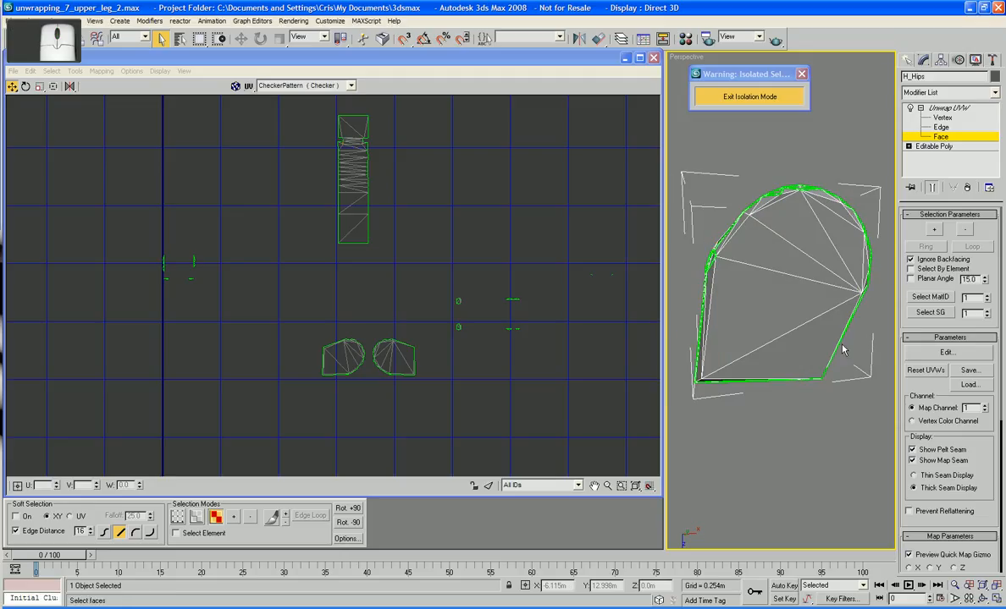
pyautogui.click(780, 342)
pyautogui.keyDown('ctrl'); pyautogui.click(719, 297); pyautogui.keyUp('ctrl')
pyautogui.keyDown('ctrl'); pyautogui.click(716, 242); pyautogui.keyUp('ctrl')
pyautogui.keyDown('ctrl'); pyautogui.click(737, 204); pyautogui.keyUp('ctrl')
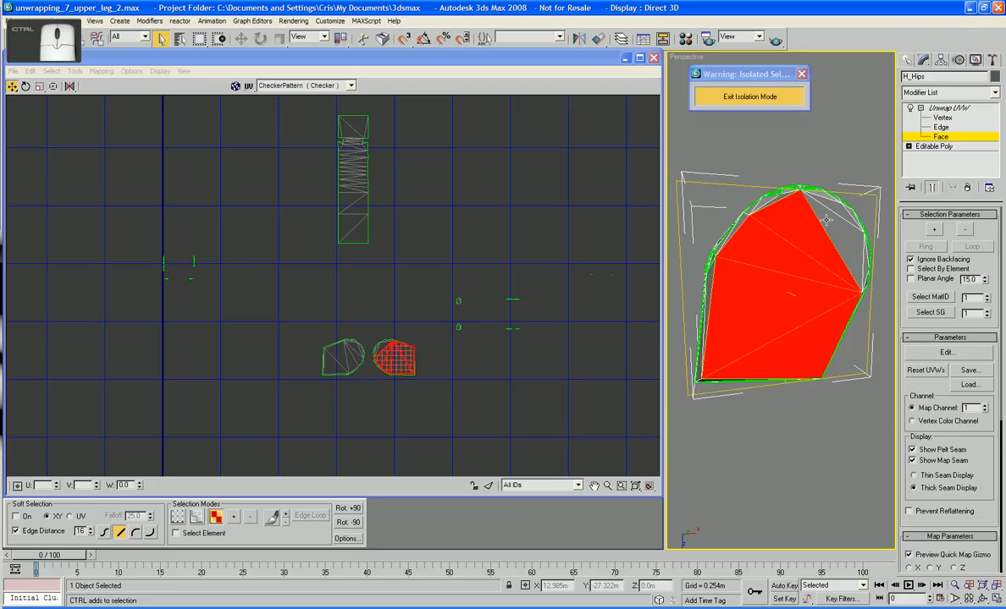
pyautogui.keyDown('ctrl'); pyautogui.click(820, 211); pyautogui.keyUp('ctrl')
# - Add the remaining triangles along the side panel's rounded edge to the face selection
pyautogui.keyDown('alt'); pyautogui.moveTo(829, 216); pyautogui.dragTo(855, 277, button='middle'); pyautogui.keyUp('alt')
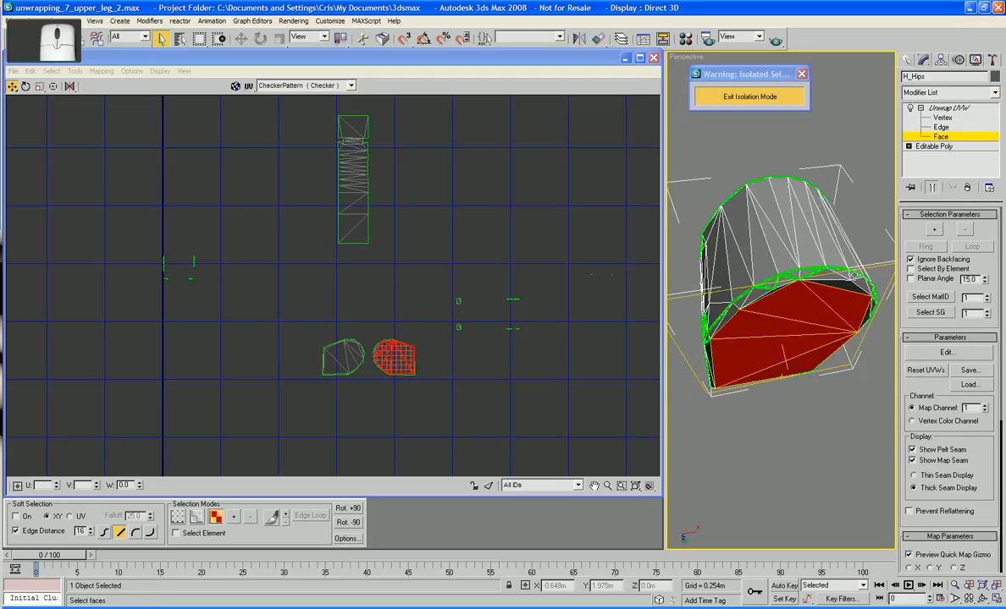
pyautogui.keyDown('ctrl'); pyautogui.click(843, 282); pyautogui.keyUp('ctrl')
pyautogui.keyDown('alt'); pyautogui.moveTo(770, 291); pyautogui.dragTo(768, 252, button='middle'); pyautogui.keyUp('alt')
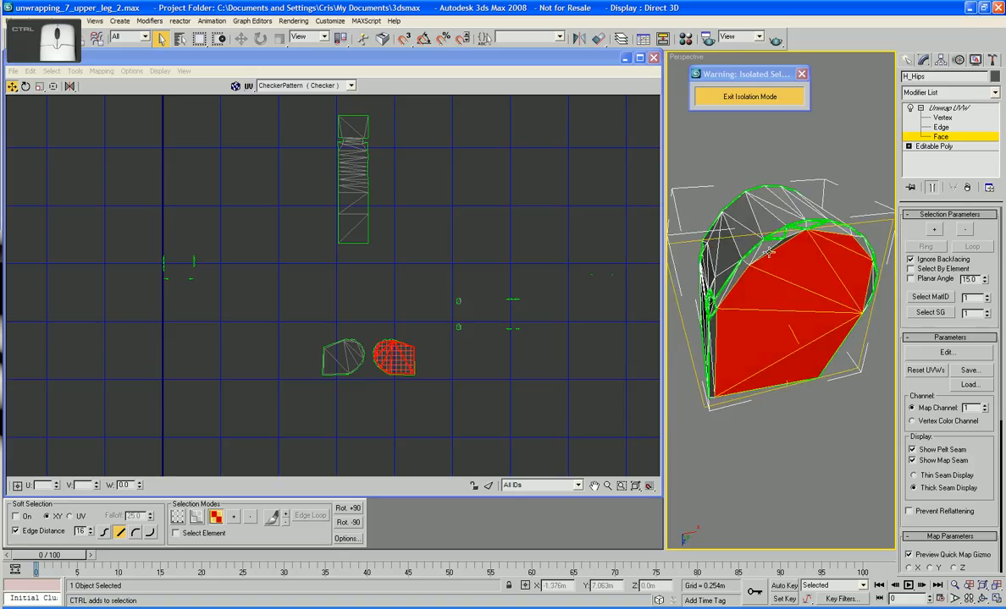
pyautogui.keyDown('ctrl'); pyautogui.click(777, 246); pyautogui.keyUp('ctrl')
pyautogui.keyDown('alt'); pyautogui.moveTo(837, 267); pyautogui.dragTo(882, 227, button='middle'); pyautogui.keyUp('alt')
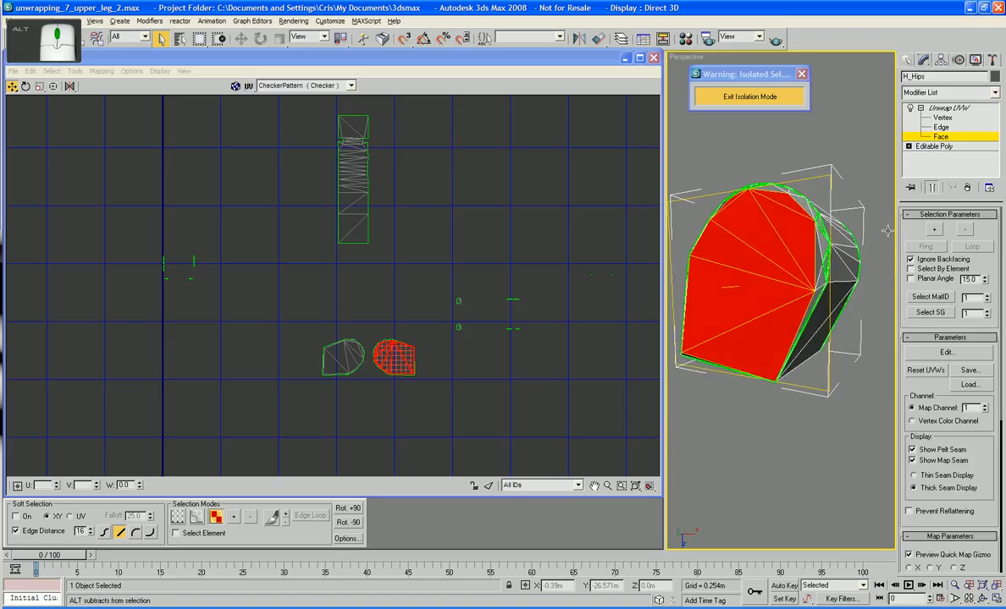
# - Grow the side panel's face selection outward to include the narrow bevel strip around its rim
pyautogui.click(935, 232)
pyautogui.keyDown('alt'); pyautogui.moveTo(784, 413); pyautogui.dragTo(510, 412, button='middle'); pyautogui.keyUp('alt')
pyautogui.keyDown('ctrl'); pyautogui.click(810, 339); pyautogui.keyUp('ctrl')
pyautogui.keyDown('ctrl'); pyautogui.click(810, 308); pyautogui.keyUp('ctrl')
pyautogui.keyDown('ctrl'); pyautogui.click(759, 350); pyautogui.keyUp('ctrl')
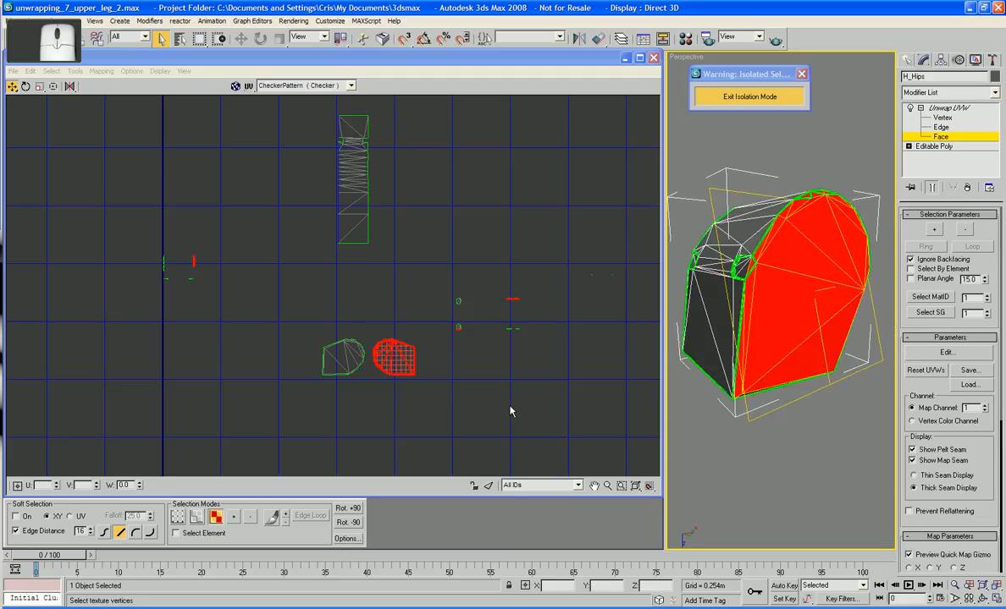
# - Break the selected side-panel and bevel faces from the neighbouring UVs and move them aside
pyautogui.scroll(2, 421, 345)
pyautogui.moveTo(410, 361); pyautogui.dragTo(450, 364)
pyautogui.rightClick(444, 355)
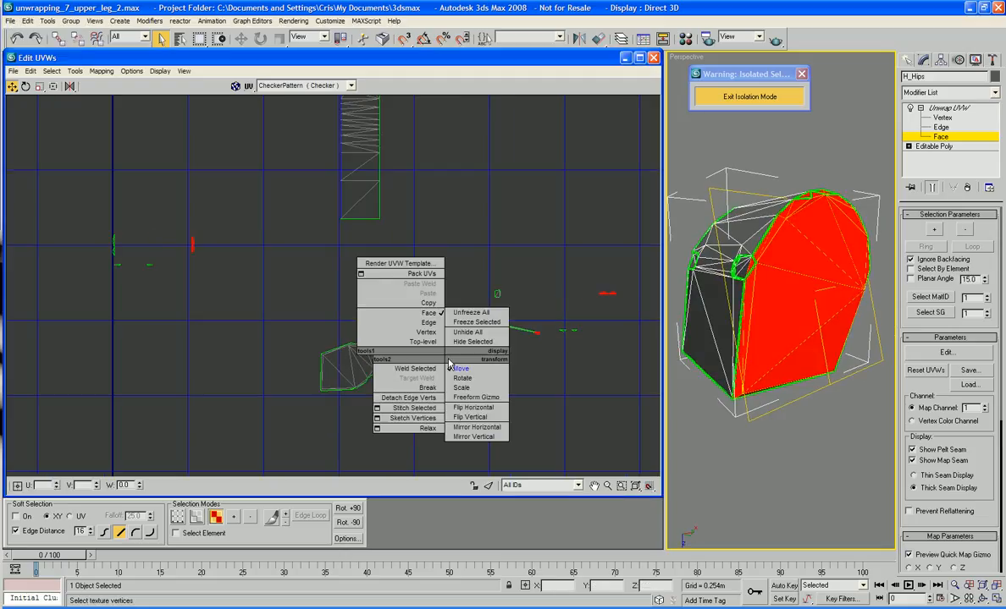
pyautogui.click(427, 389)
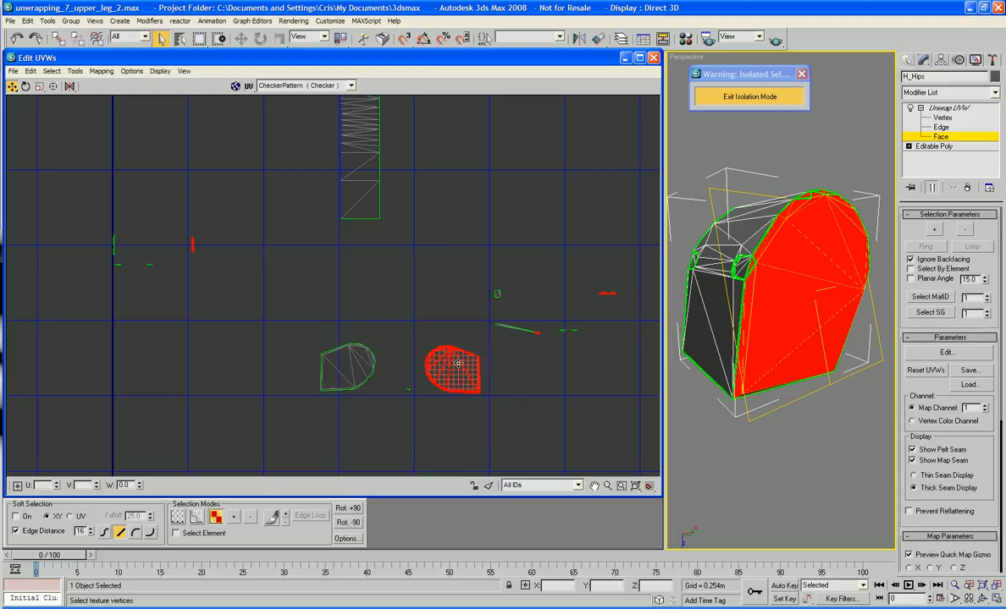
pyautogui.moveTo(458, 363); pyautogui.dragTo(492, 368)
# - Try Flatten Mapping on the selected side-panel faces with the default 45.0 face angle threshold, then undo it
pyautogui.rightClick(490, 367)
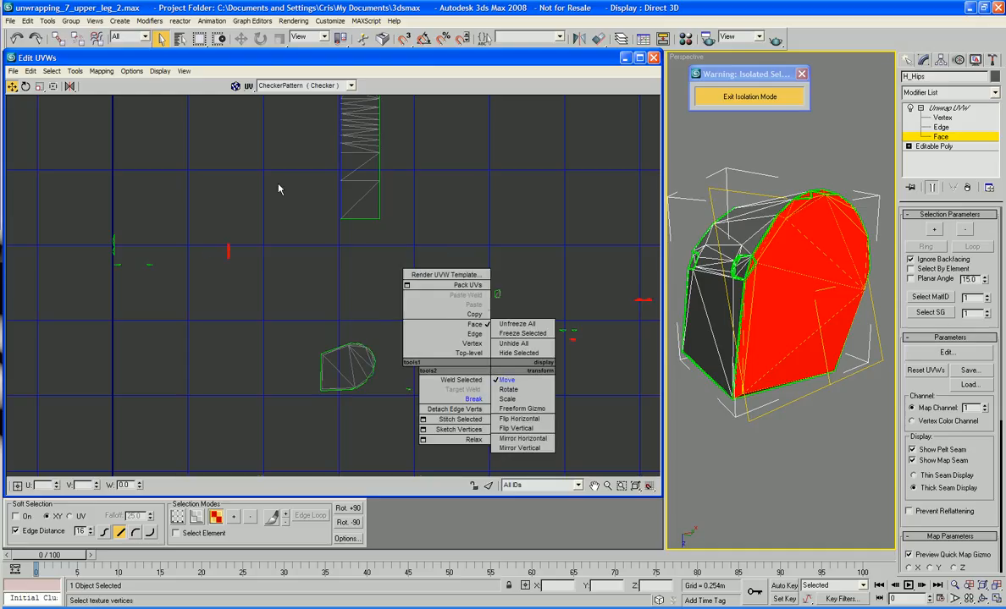
pyautogui.click(103, 71)
pyautogui.click(102, 71)
pyautogui.click(109, 84)
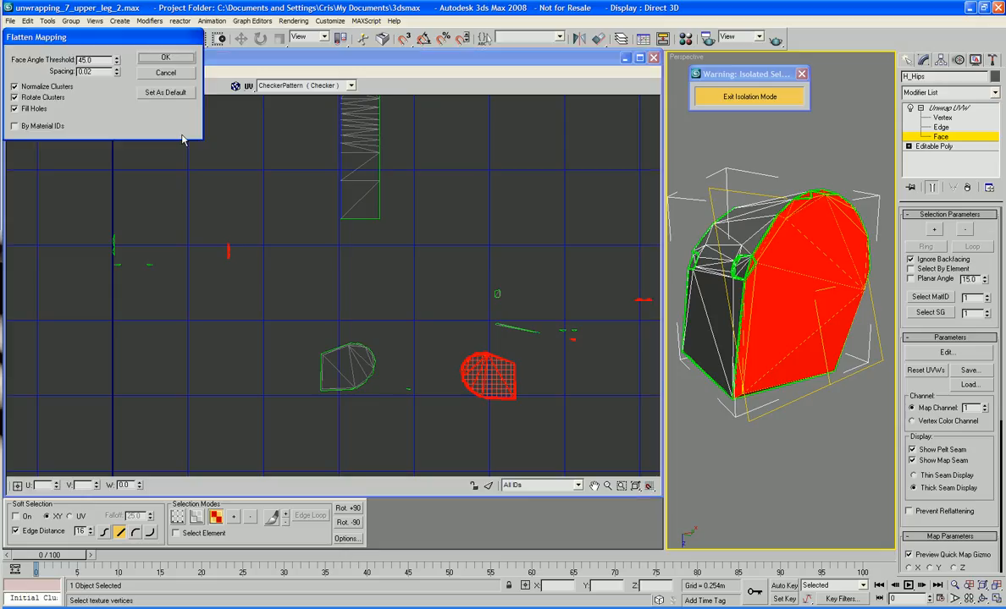
pyautogui.click(156, 60)
pyautogui.scroll(-4, 390, 184)
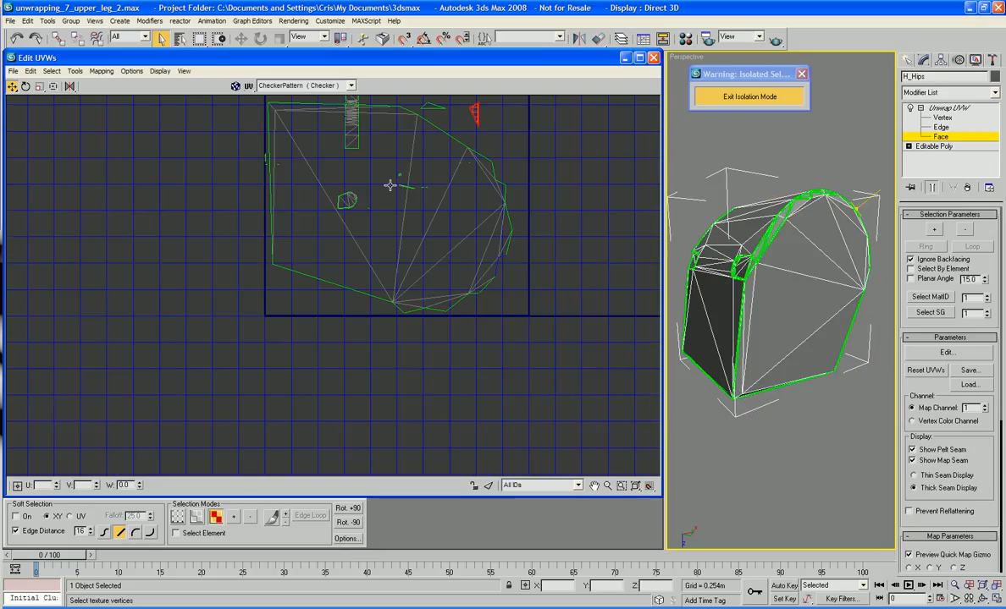
pyautogui.moveTo(396, 245); pyautogui.dragTo(393, 284, button='middle')
pyautogui.hotkey('ctrl', 'z')
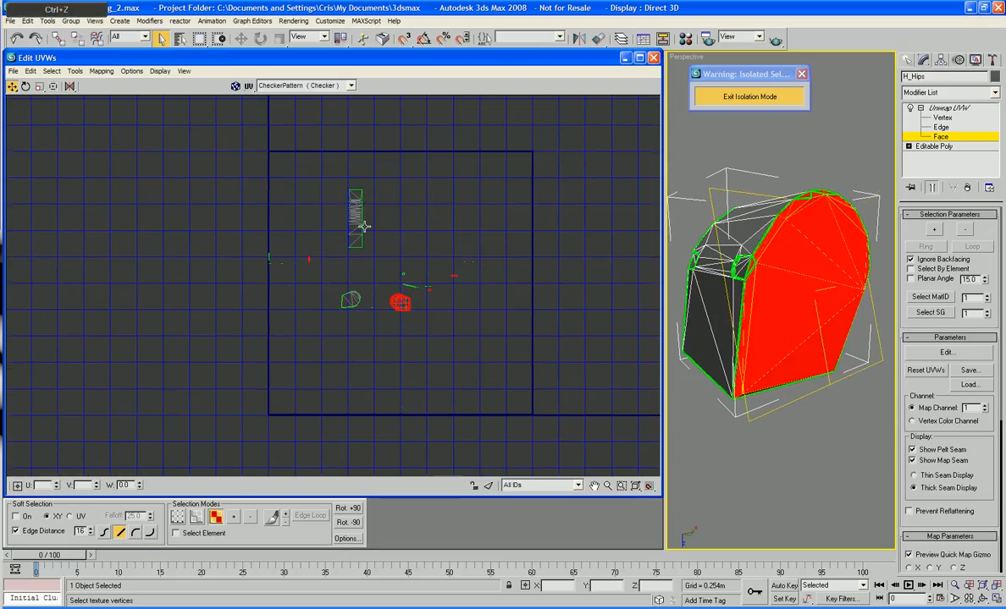
# - Try Flatten Mapping with a face angle threshold of 85, move the large panel shell outside the UV tile, and undo both
pyautogui.click(101, 71)
pyautogui.click(108, 85)
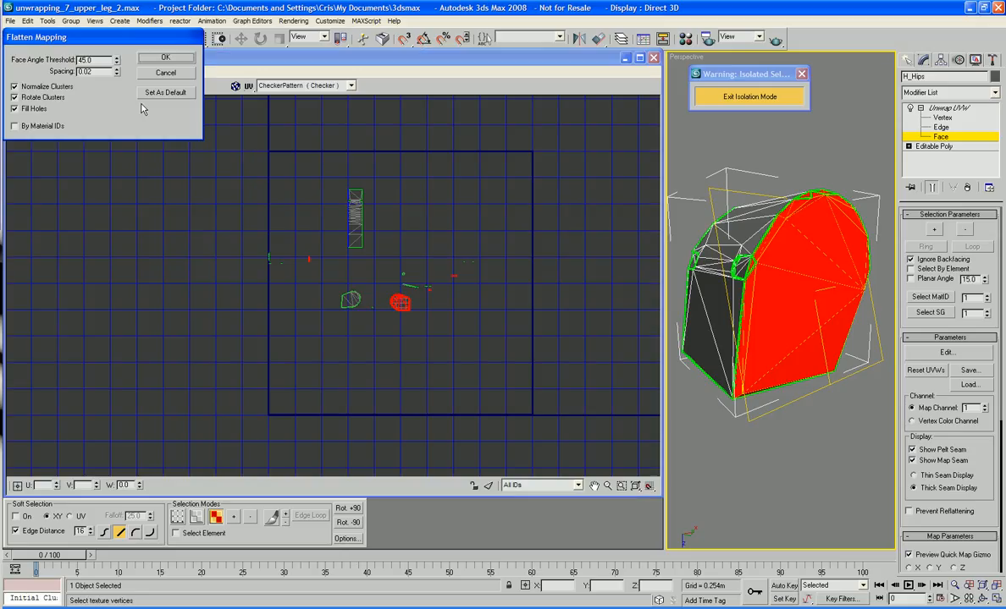
pyautogui.doubleClick(105, 60)
pyautogui.write('8')
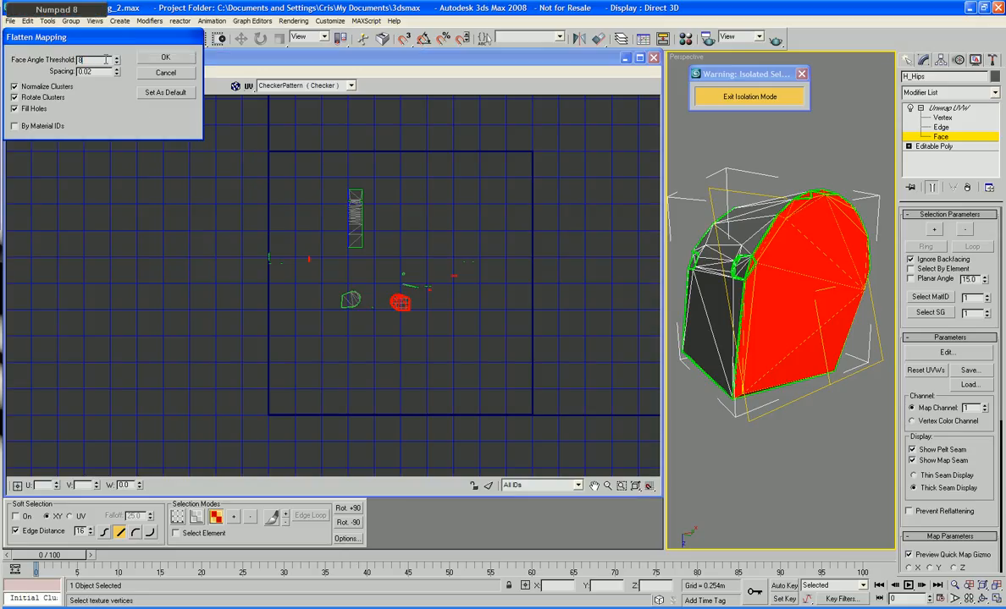
pyautogui.write('5')
pyautogui.click(165, 57)
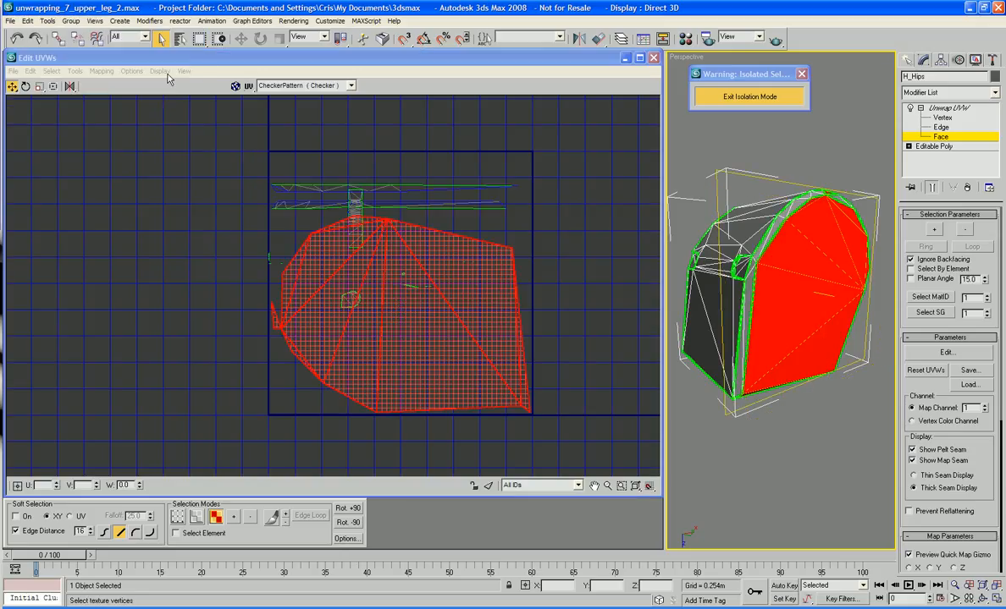
pyautogui.moveTo(382, 245); pyautogui.dragTo(115, 234)
pyautogui.hotkey('ctrl', 'z')
pyautogui.hotkey('ctrl', 'z')
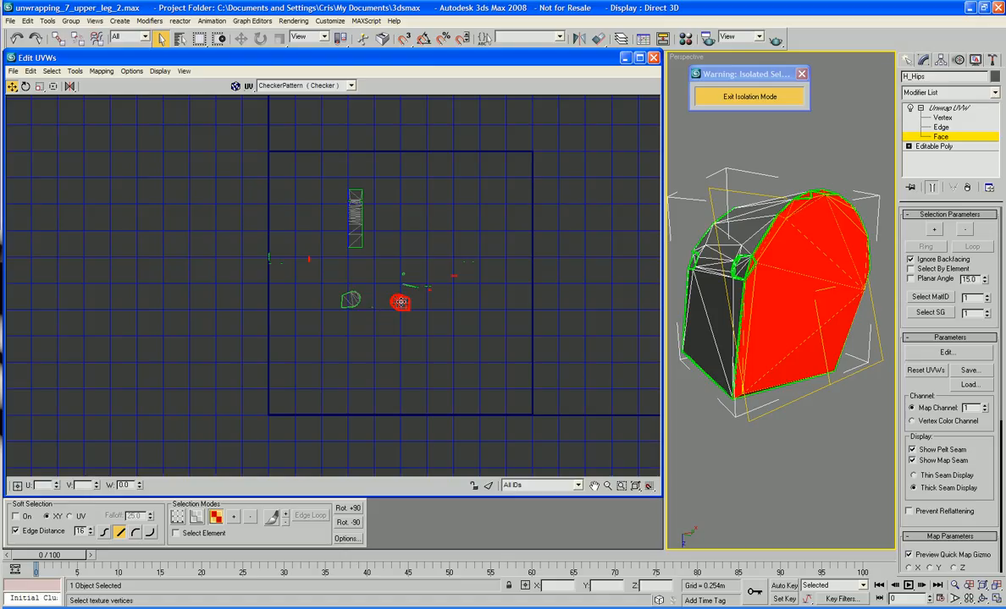
# - Move the side-panel UVs lower in the UV tile, park all other shells outside it, and reselect the side-panel faces
pyautogui.moveTo(403, 303); pyautogui.dragTo(457, 401)
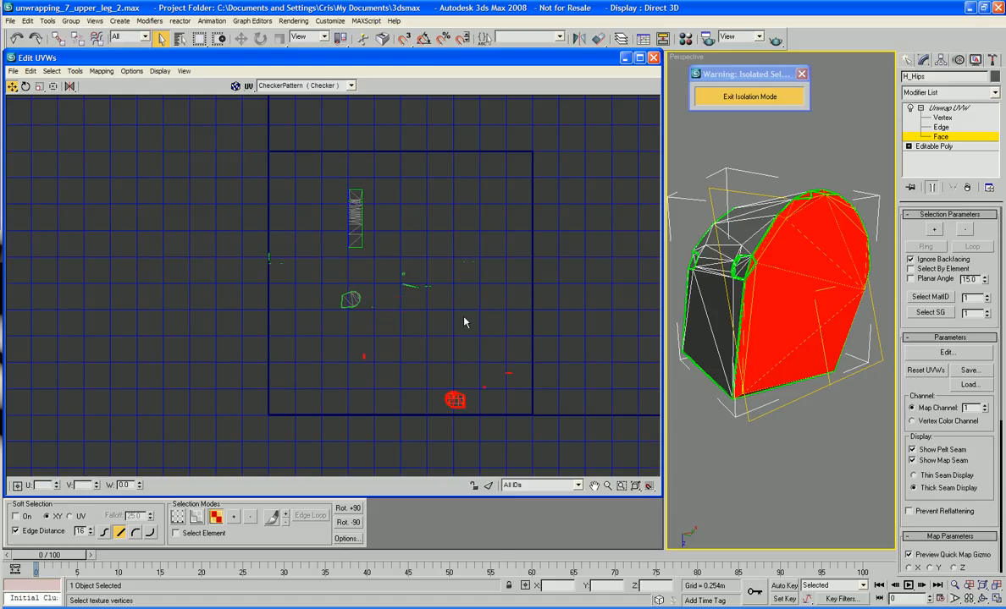
pyautogui.moveTo(511, 320); pyautogui.dragTo(231, 173)
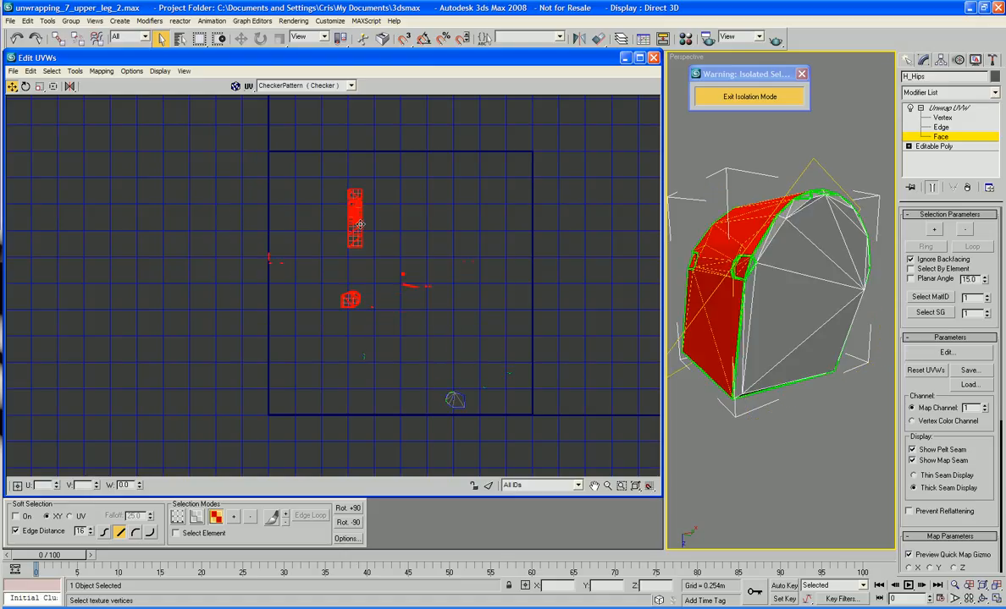
pyautogui.moveTo(358, 229); pyautogui.dragTo(140, 165)
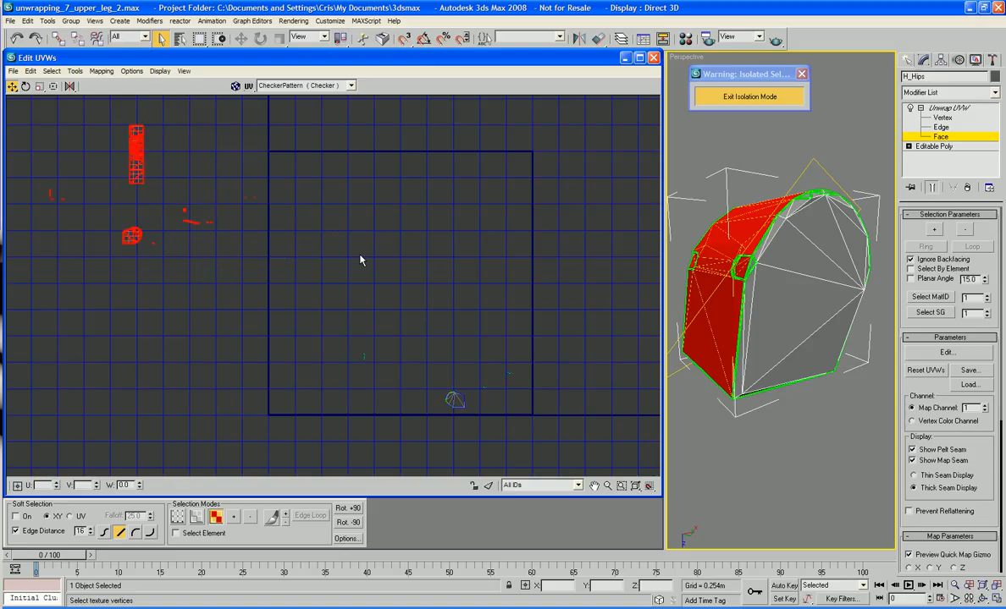
pyautogui.click(381, 264)
pyautogui.moveTo(561, 450); pyautogui.dragTo(354, 349)
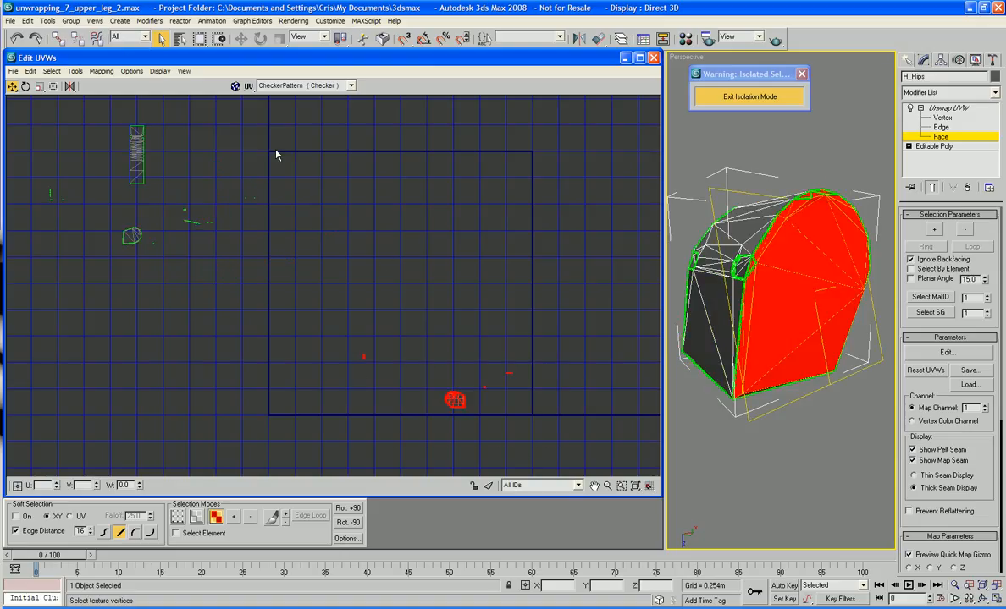
# - Try Flatten Mapping on the side-panel faces with a face angle threshold of 105, then undo it
pyautogui.click(101, 71)
pyautogui.click(116, 83)
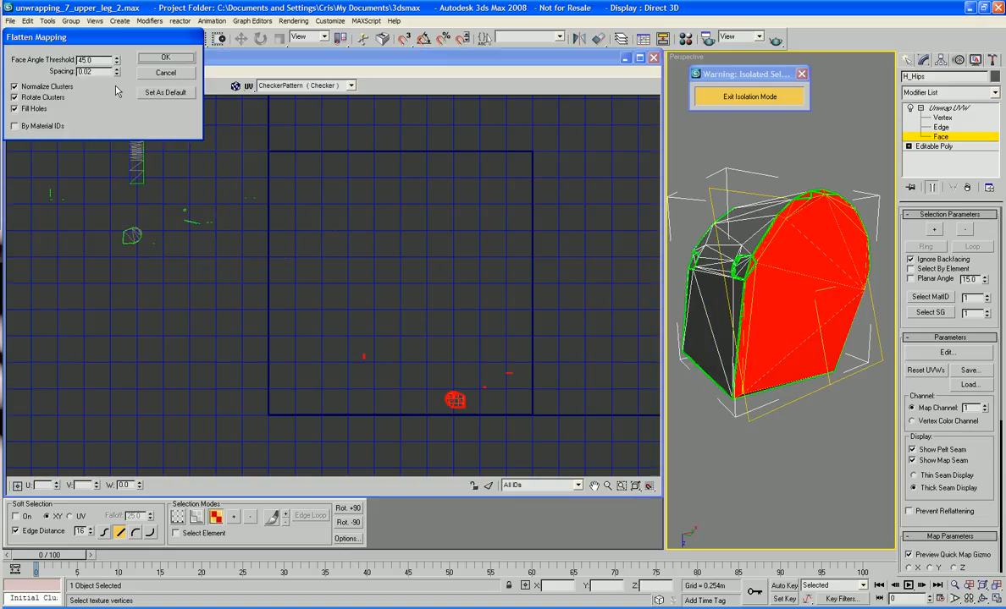
pyautogui.doubleClick(104, 59)
pyautogui.write('10')
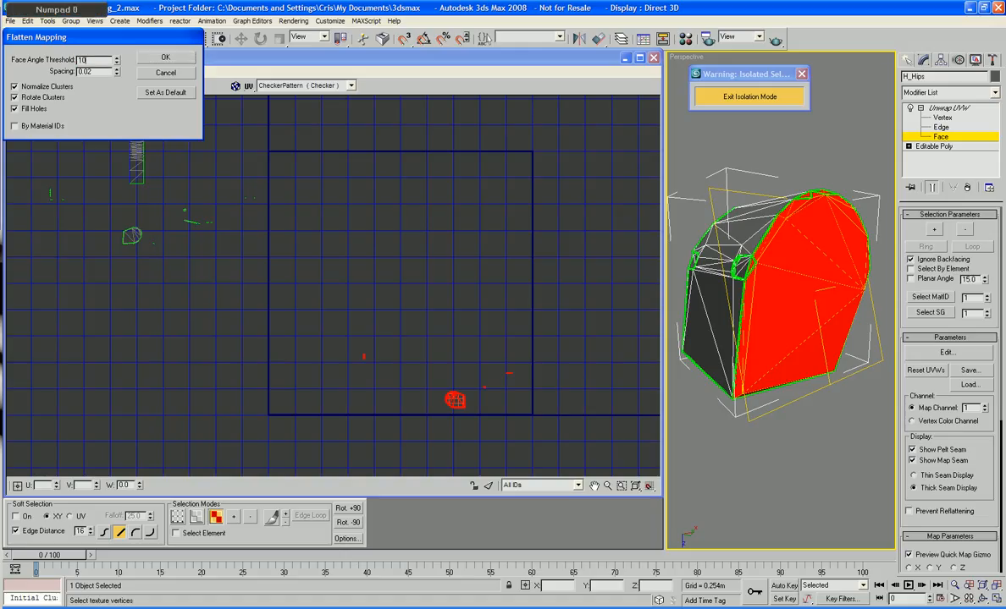
pyautogui.write('5')
pyautogui.click(156, 59)
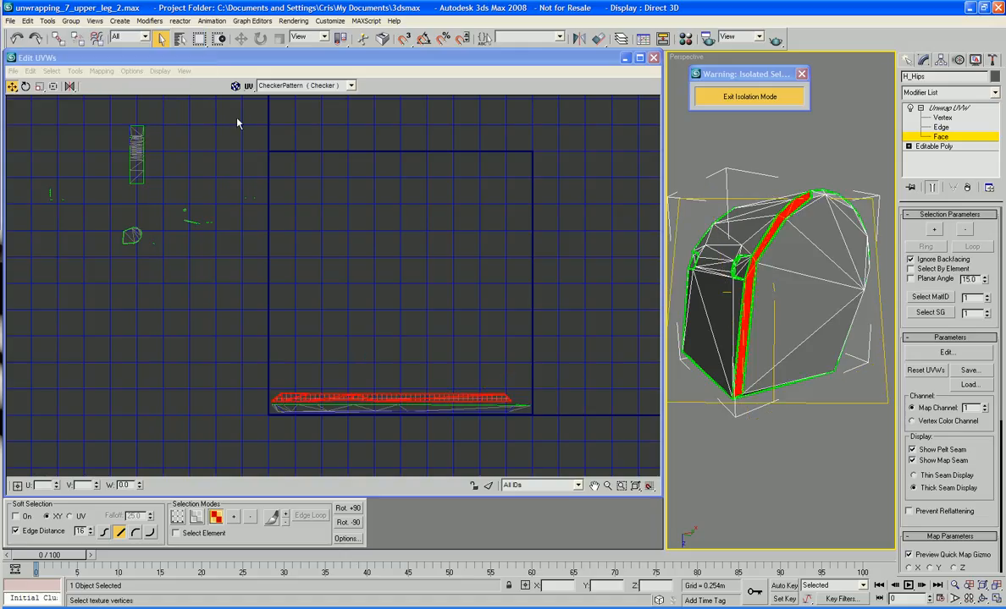
pyautogui.hotkey('ctrl', 'z')
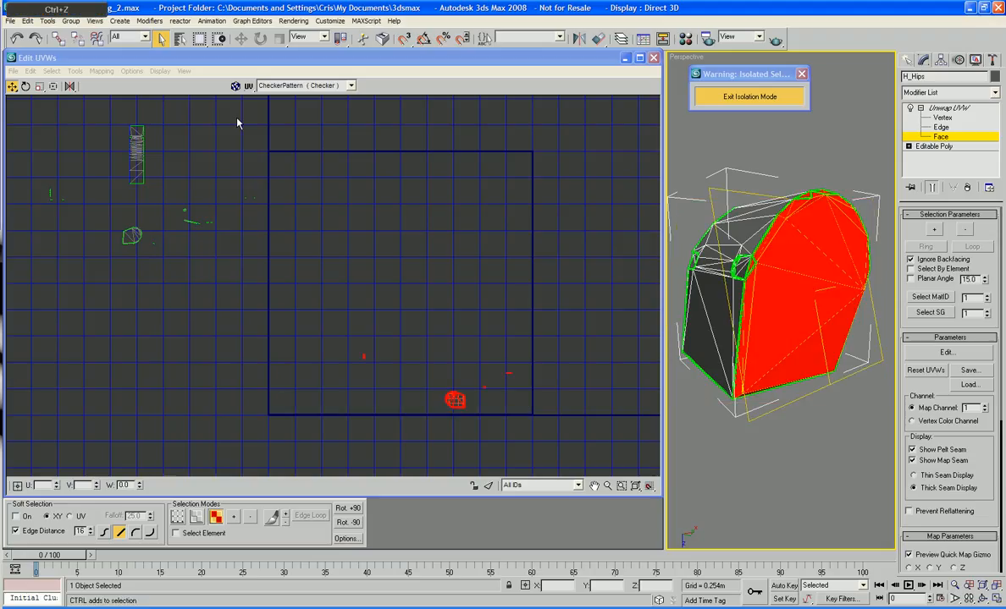
# - Try Flatten Mapping on the selected side-panel faces with a face angle threshold of 95, then undo it
pyautogui.click(105, 72)
pyautogui.click(119, 84)
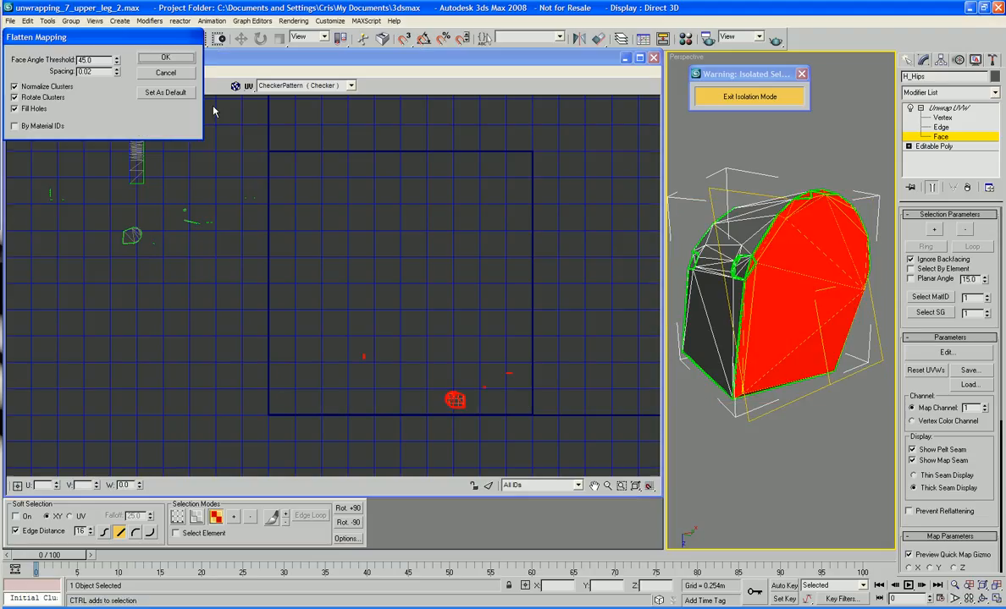
pyautogui.doubleClick(96, 60)
pyautogui.write('95')
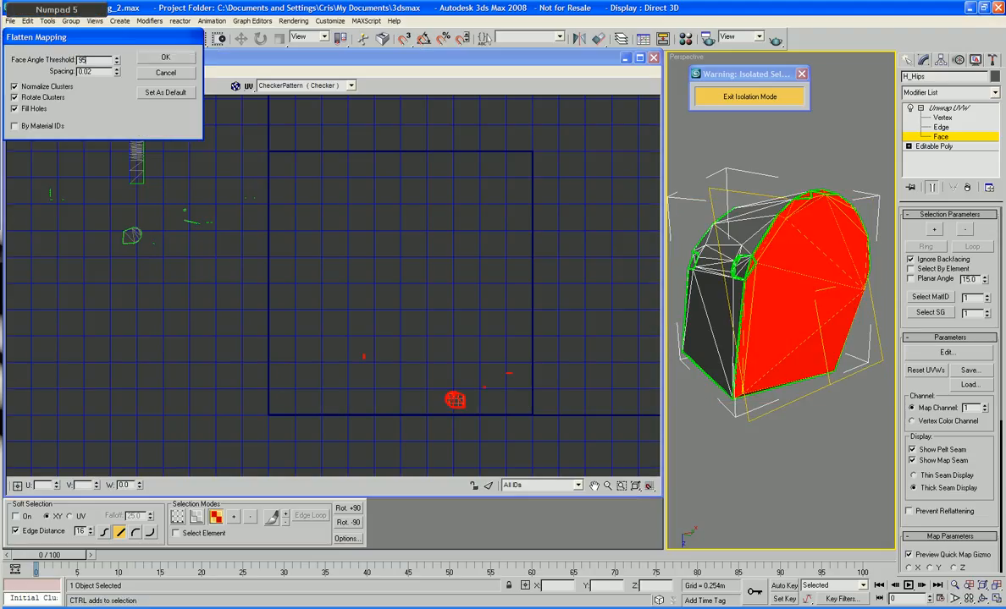
pyautogui.click(165, 57)
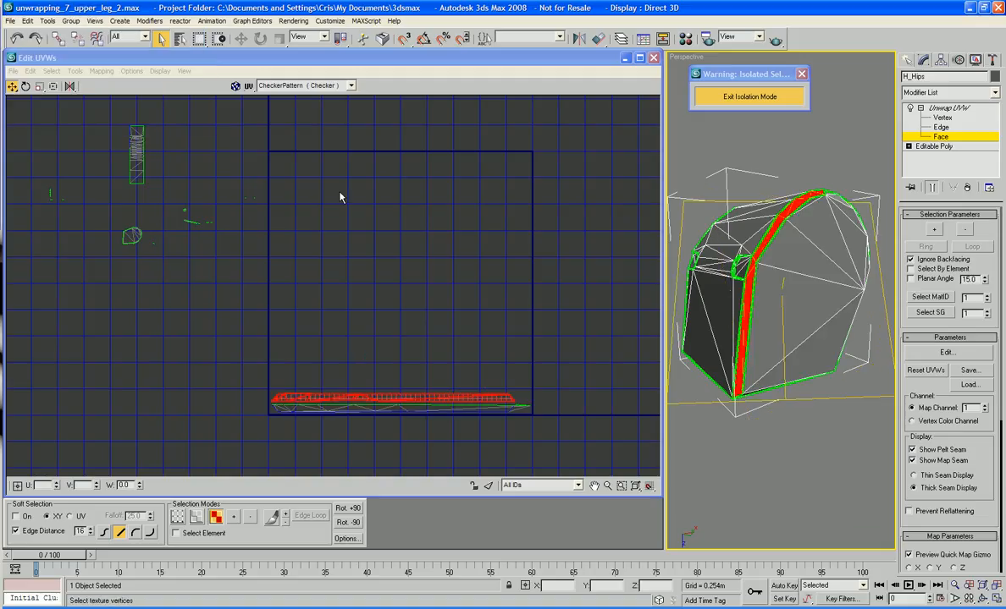
pyautogui.hotkey('ctrl', 'z')
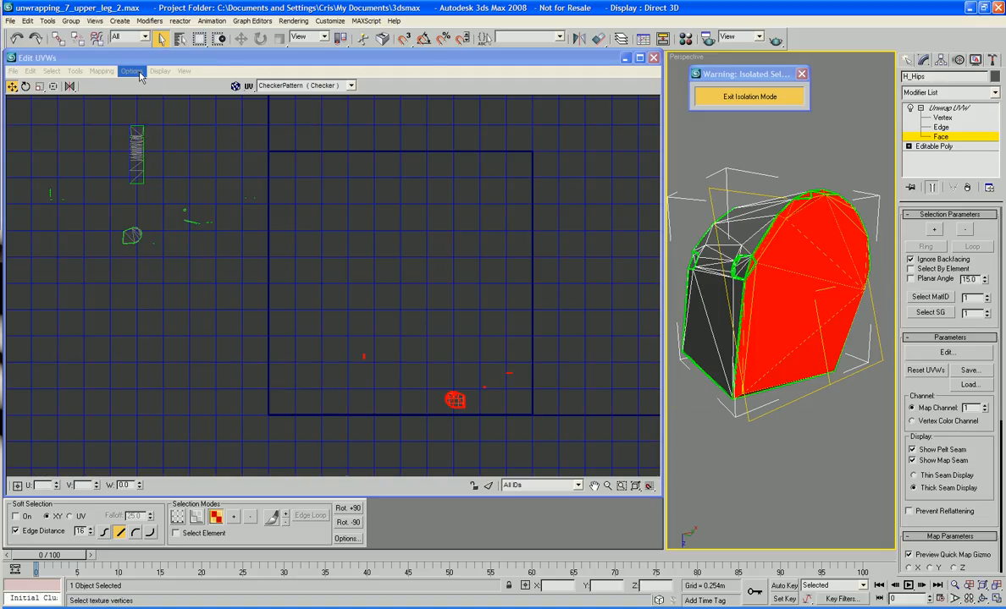
# - Apply Flatten Mapping to the side-panel faces with a face angle threshold of 70 and clear the face selection
pyautogui.click(101, 71)
pyautogui.click(121, 83)
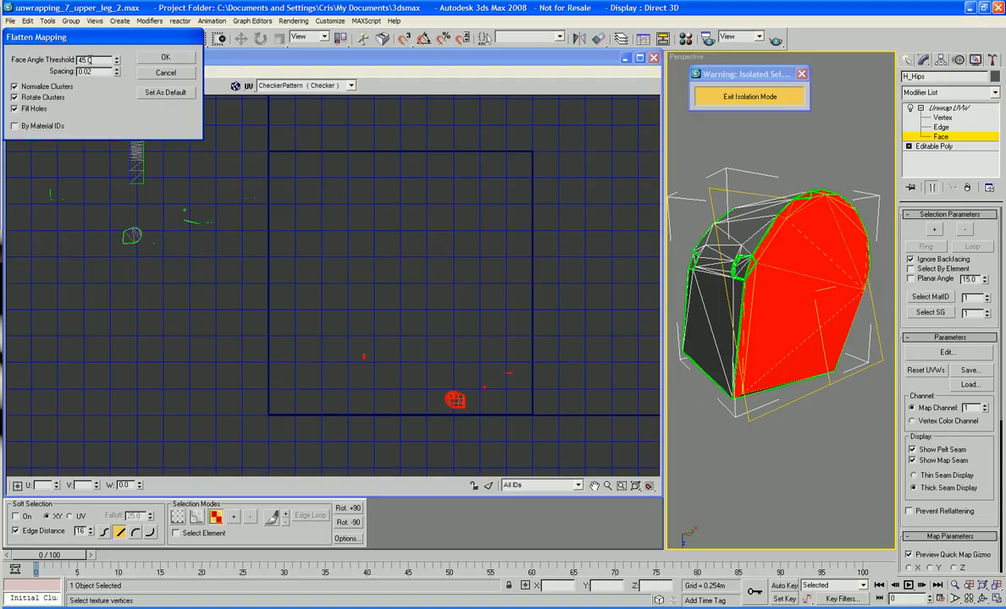
pyautogui.write('70')
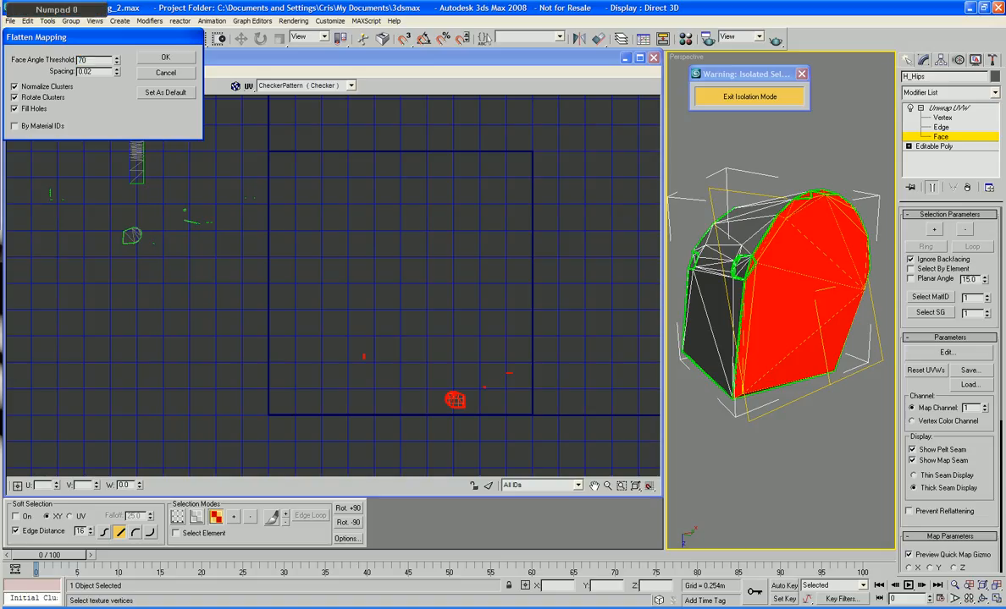
pyautogui.click(163, 60)
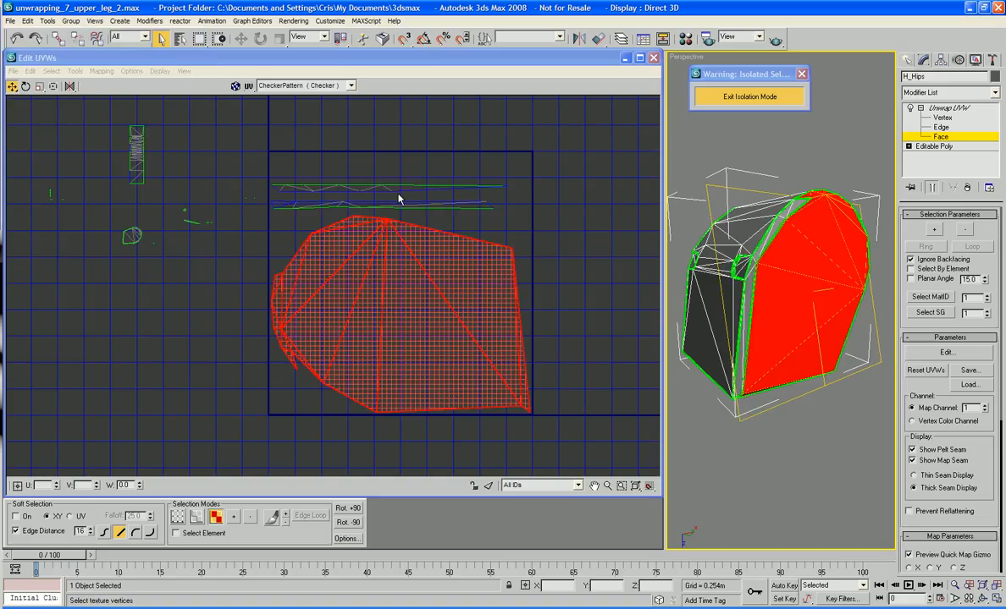
pyautogui.click(611, 260)
pyautogui.moveTo(563, 254); pyautogui.dragTo(567, 266, button='middle')
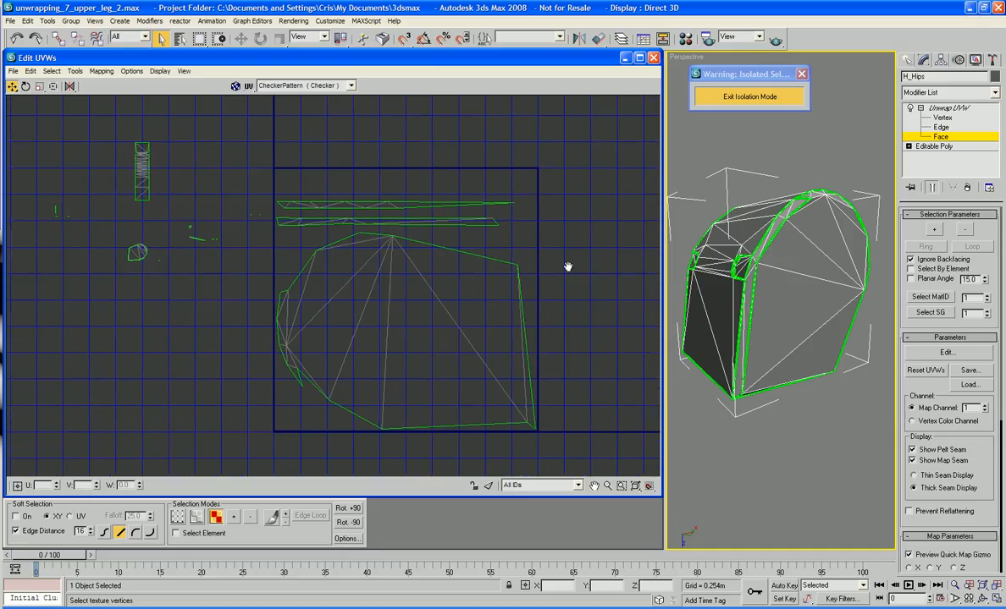
# - Examine which bevel faces on the model correspond to the faces in the two thin UV strips above the large panel shell
pyautogui.click(480, 223)
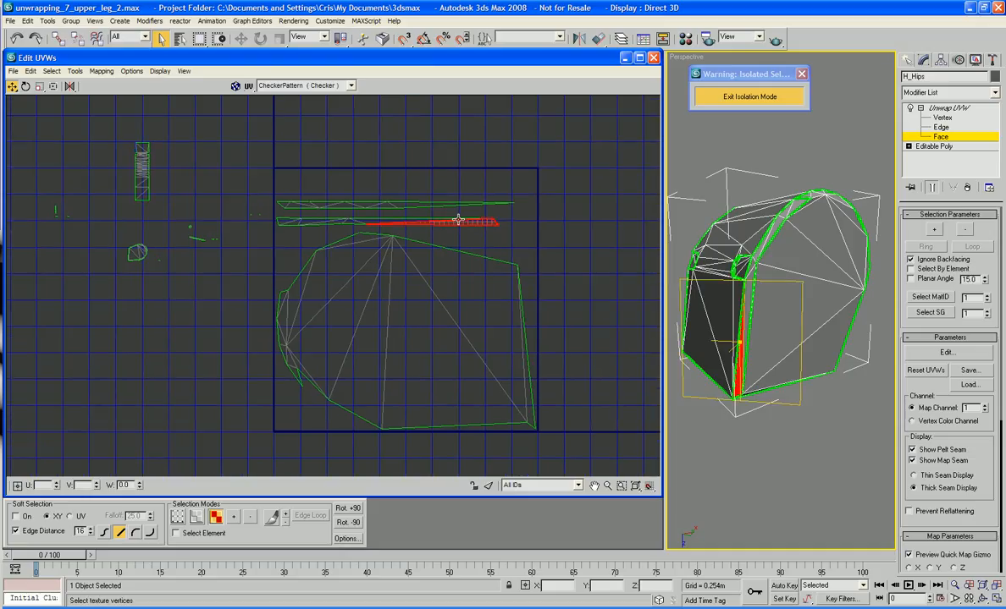
pyautogui.click(400, 221)
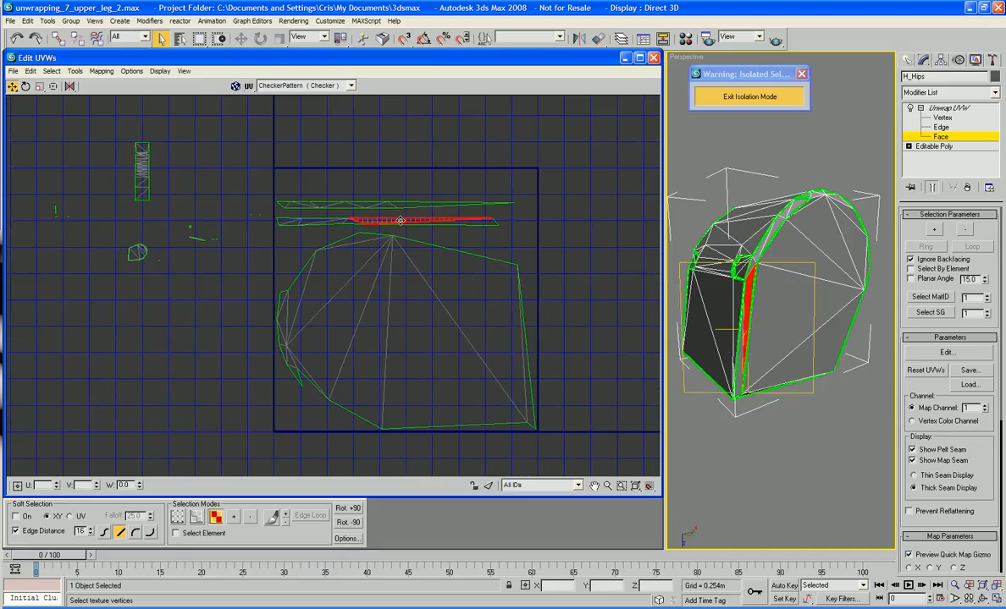
pyautogui.click(354, 222)
pyautogui.click(324, 222)
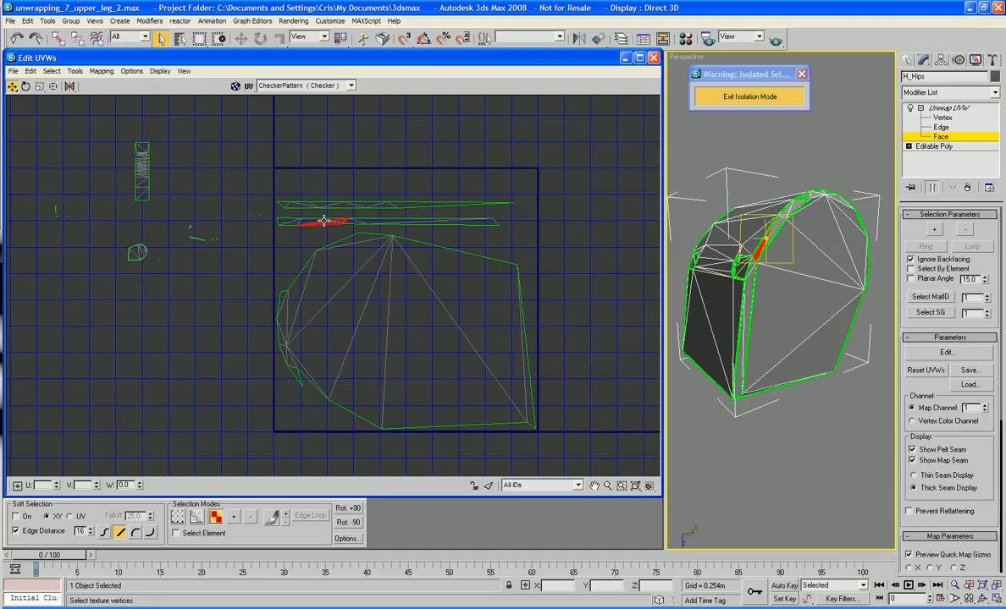
pyautogui.click(320, 219)
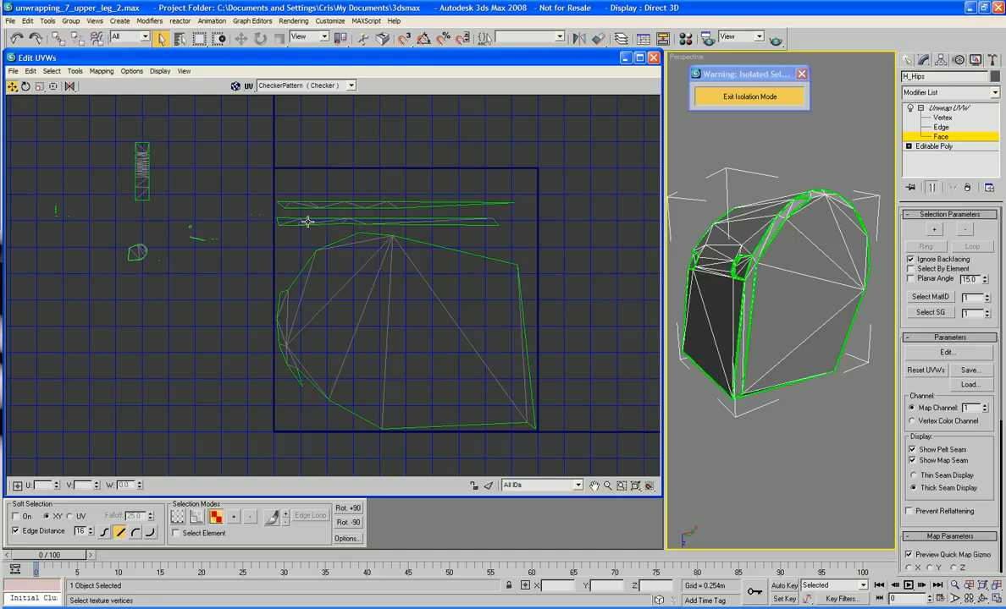
pyautogui.click(305, 223)
pyautogui.click(294, 223)
pyautogui.click(282, 220)
pyautogui.click(441, 204)
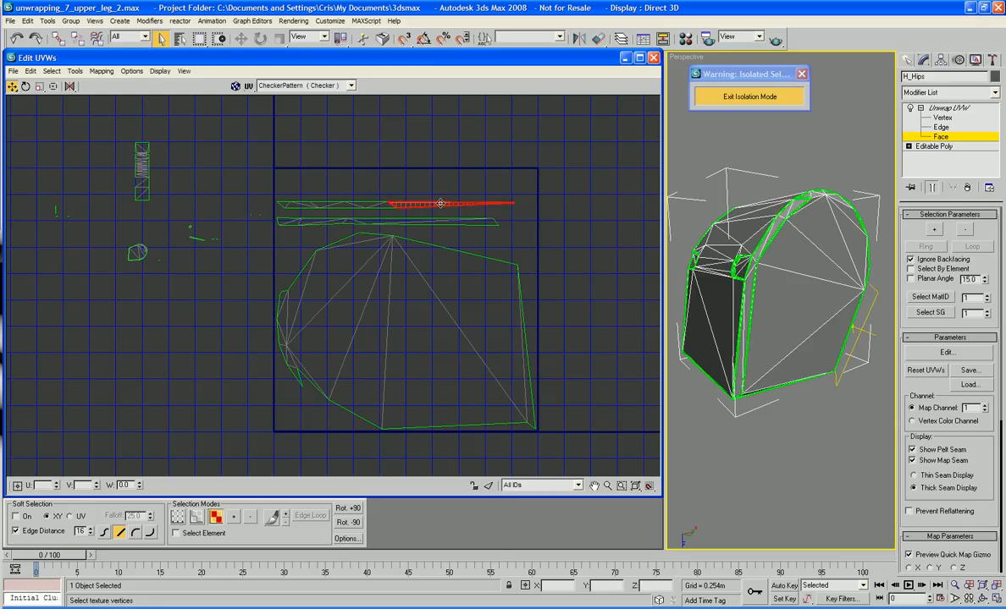
pyautogui.click(382, 206)
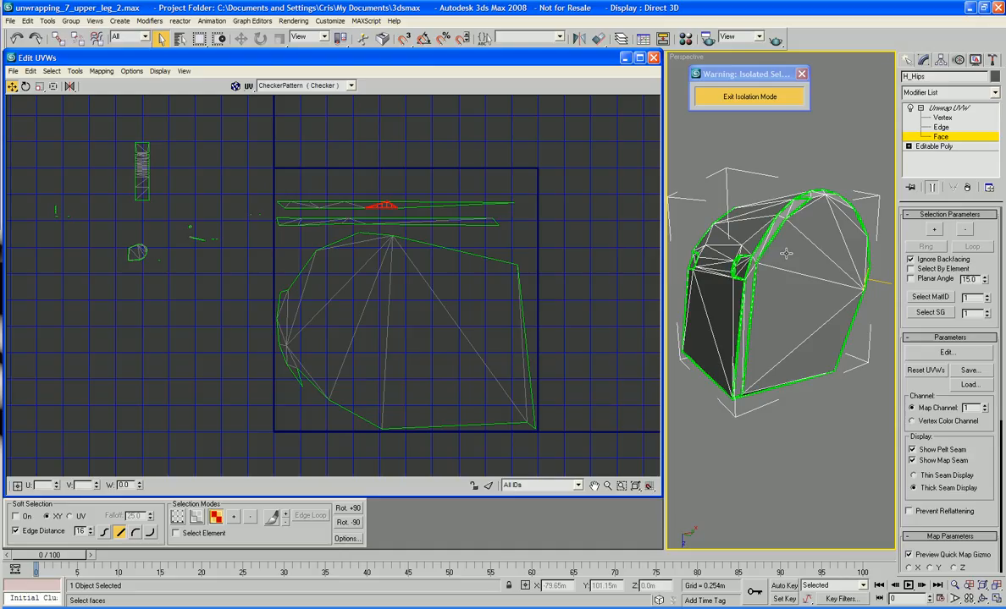
pyautogui.keyDown('alt'); pyautogui.moveTo(766, 263); pyautogui.dragTo(910, 270, button='middle'); pyautogui.keyUp('alt')
pyautogui.keyDown('alt'); pyautogui.moveTo(809, 271); pyautogui.dragTo(800, 258, button='middle'); pyautogui.keyUp('alt')
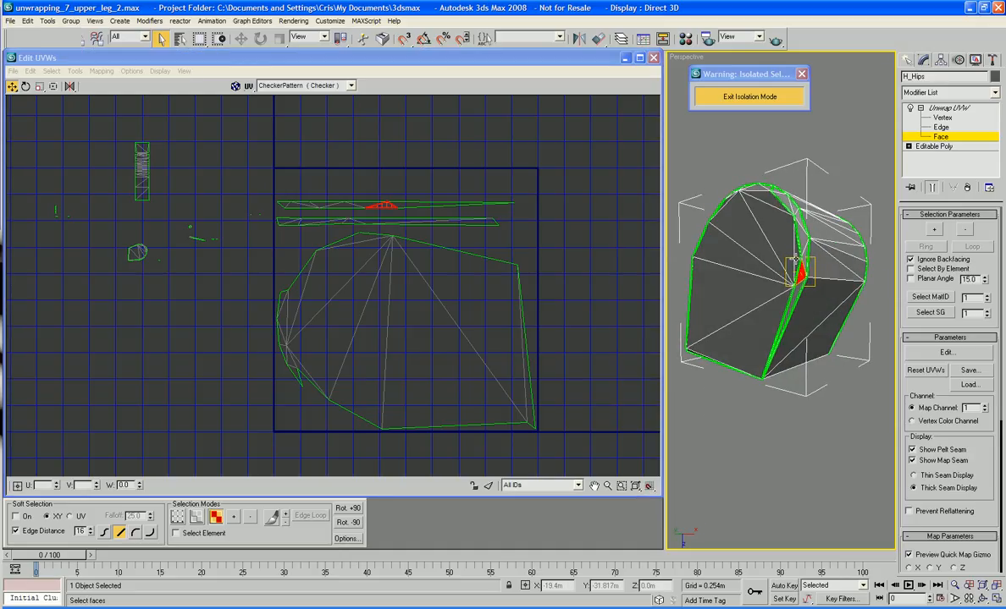
pyautogui.click(795, 258)
pyautogui.click(802, 268)
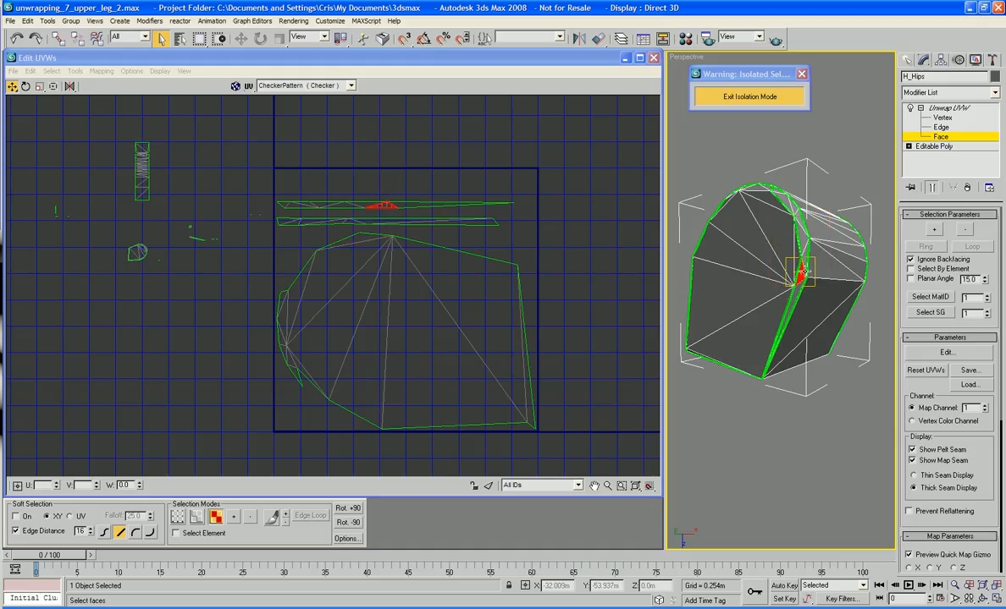
# - Target Weld the upper bevel strip's inner-edge and end vertices to the matching vertices along the upper outline of the large panel shell
pyautogui.moveTo(584, 248); pyautogui.dragTo(630, 218, button='middle')
pyautogui.scroll(2, 636, 329)
pyautogui.click(579, 213)
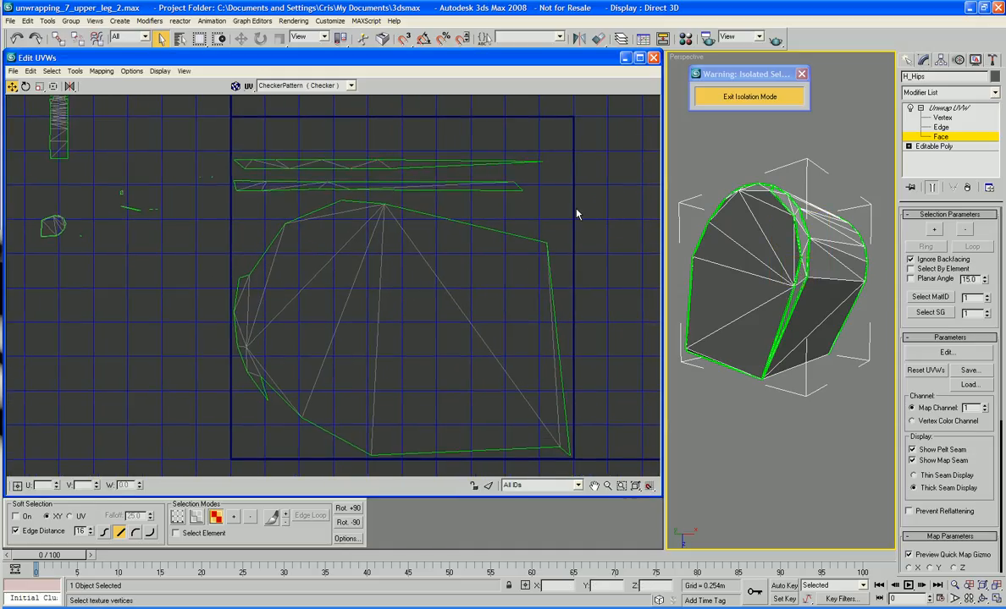
pyautogui.rightClick(530, 204)
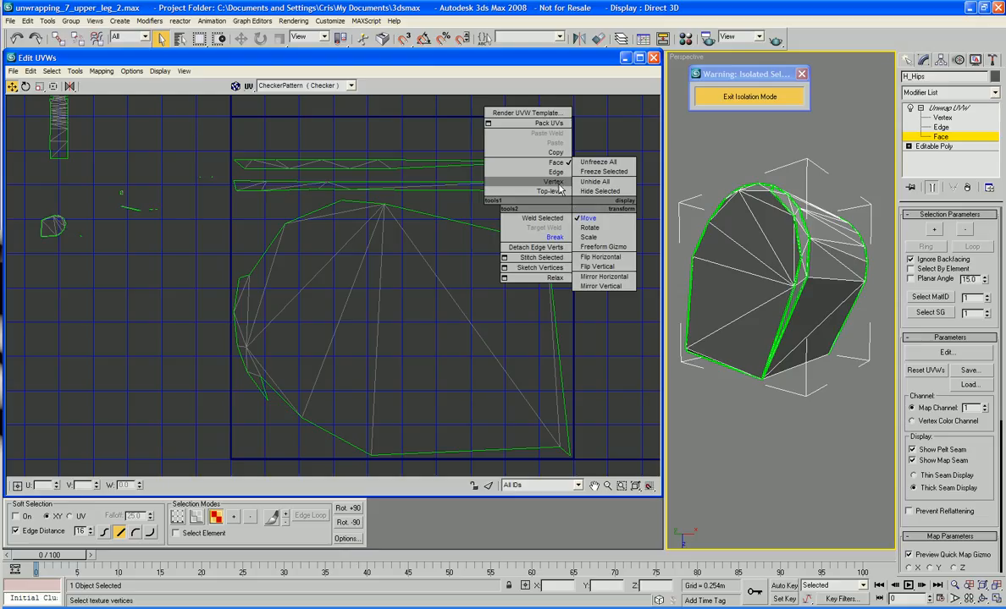
pyautogui.click(553, 182)
pyautogui.rightClick(550, 207)
pyautogui.click(521, 229)
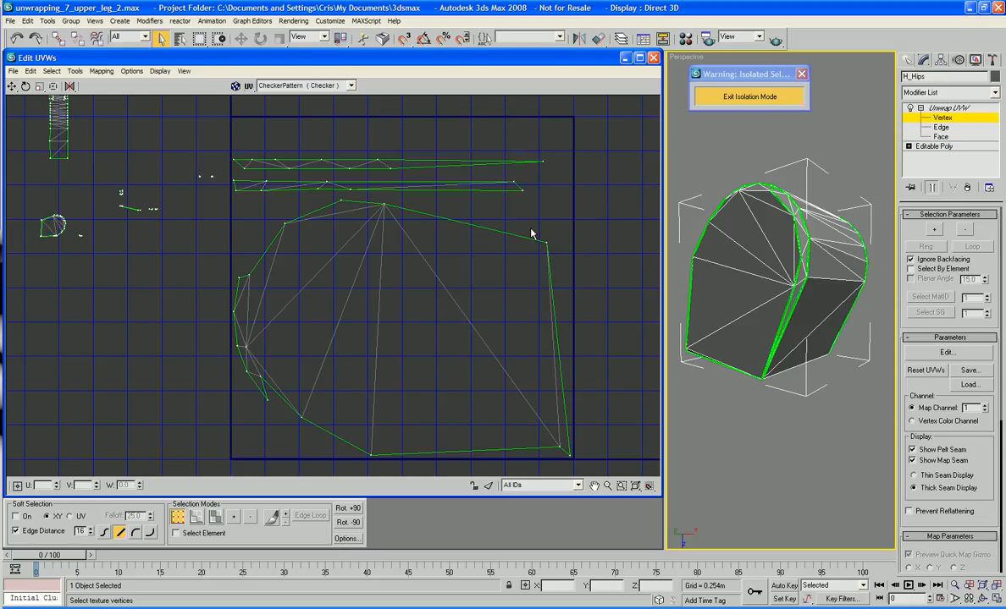
pyautogui.moveTo(543, 163); pyautogui.dragTo(551, 248)
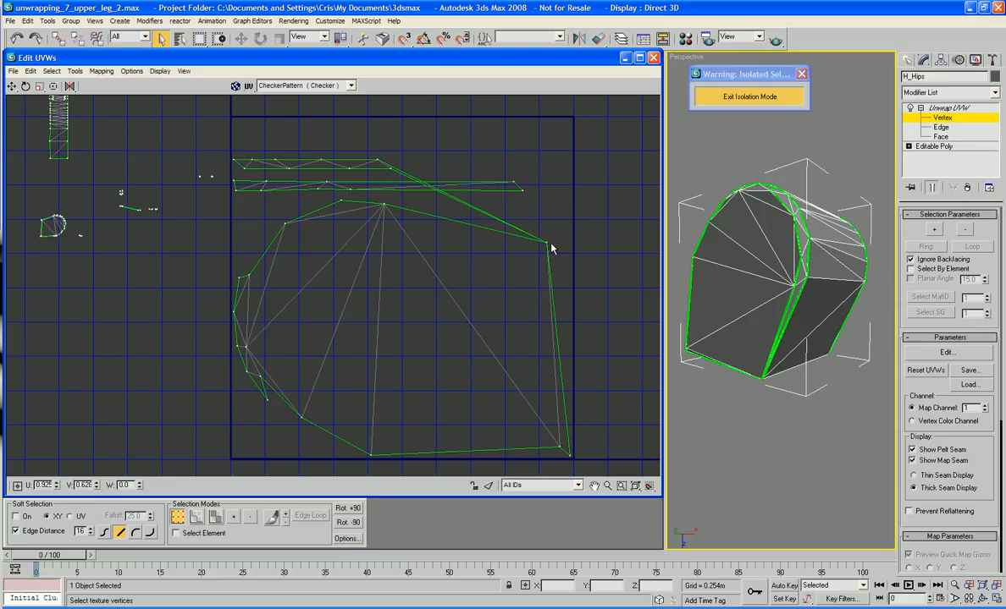
pyautogui.moveTo(392, 168); pyautogui.dragTo(383, 204)
pyautogui.moveTo(351, 169); pyautogui.dragTo(285, 222)
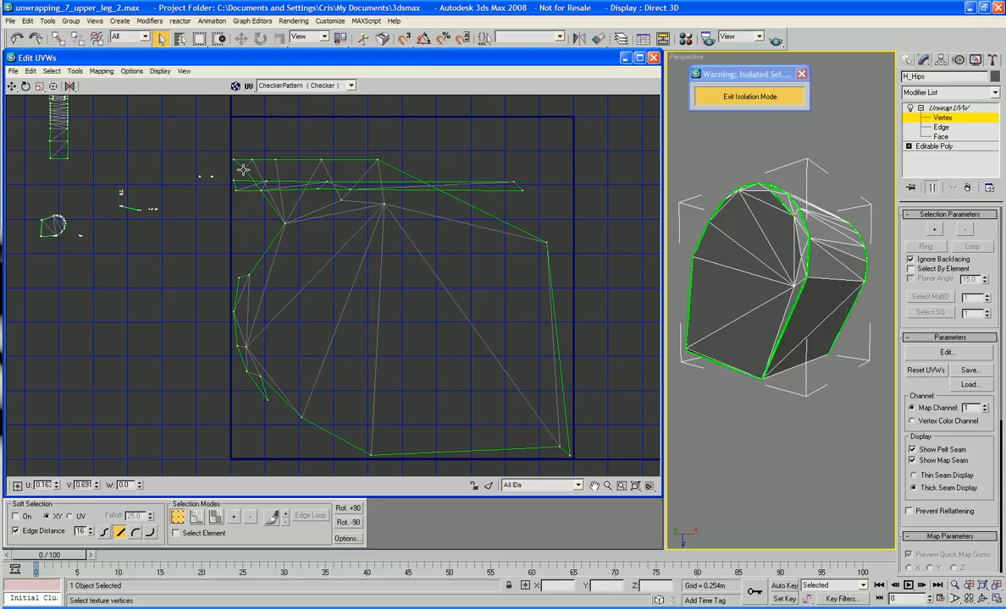
pyautogui.moveTo(242, 170); pyautogui.dragTo(248, 276)
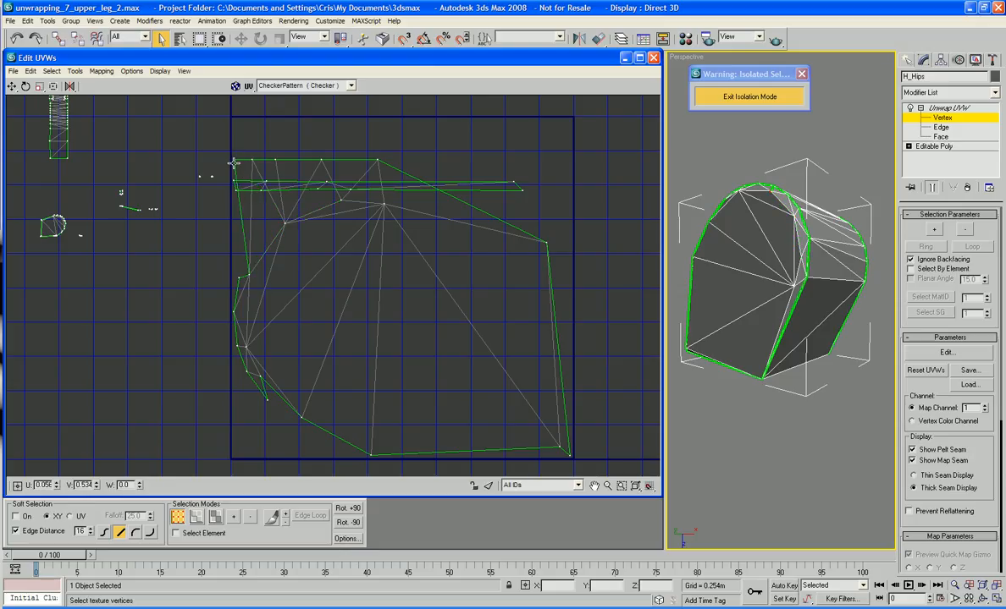
pyautogui.moveTo(233, 162); pyautogui.dragTo(239, 280)
# - Move the upper strip's remaining outer vertices just outside the panel's upper outline to form an even bevel border
pyautogui.moveTo(253, 158); pyautogui.dragTo(275, 221)
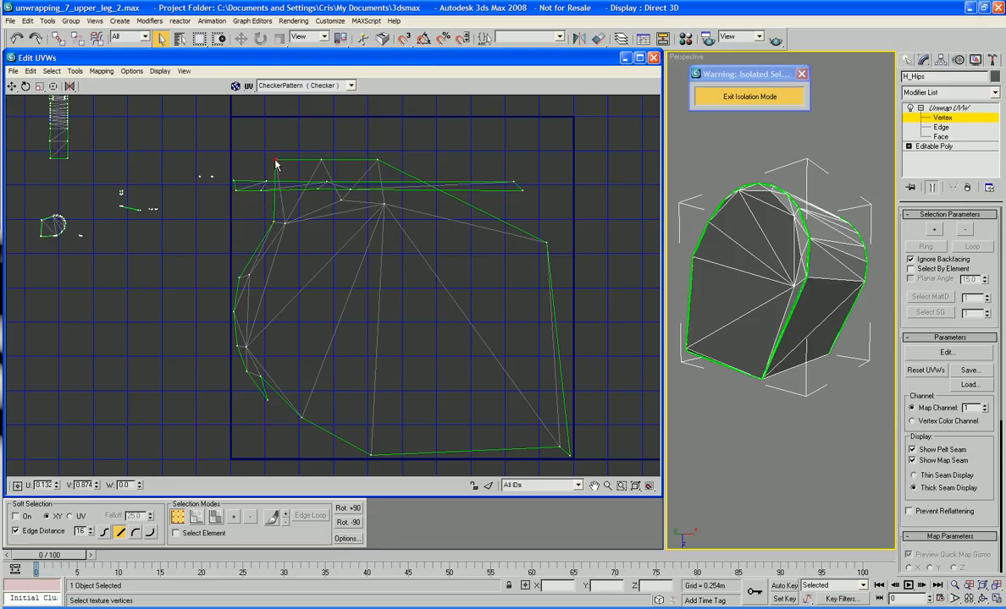
pyautogui.moveTo(275, 164); pyautogui.dragTo(335, 199)
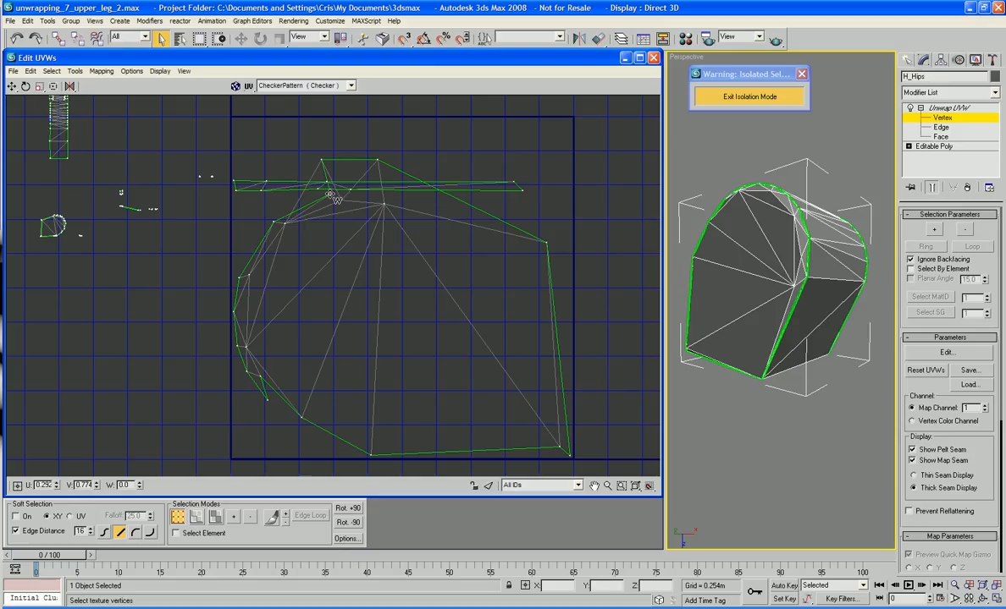
pyautogui.moveTo(319, 161); pyautogui.dragTo(341, 197)
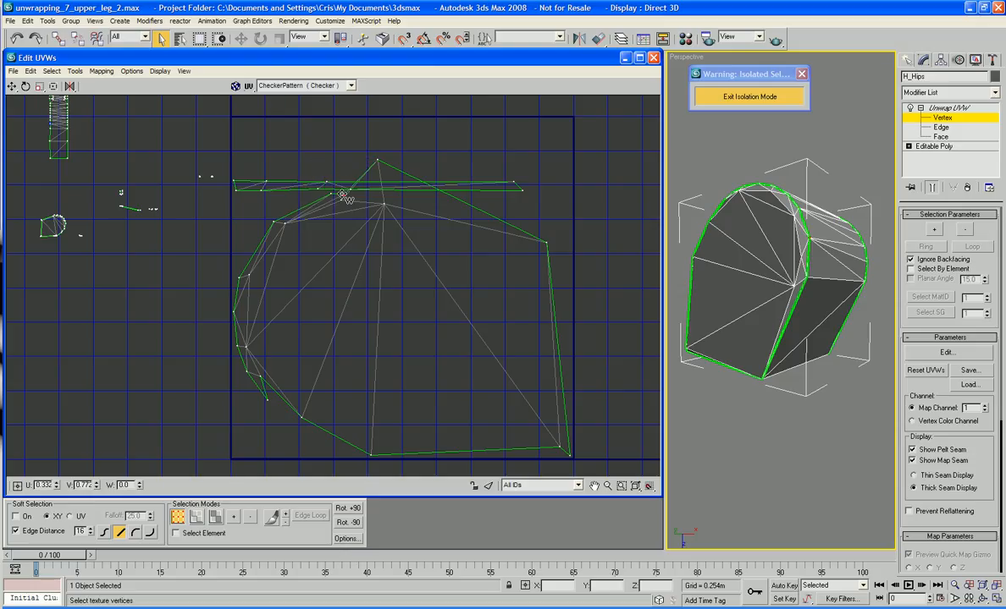
pyautogui.moveTo(375, 162); pyautogui.dragTo(399, 201)
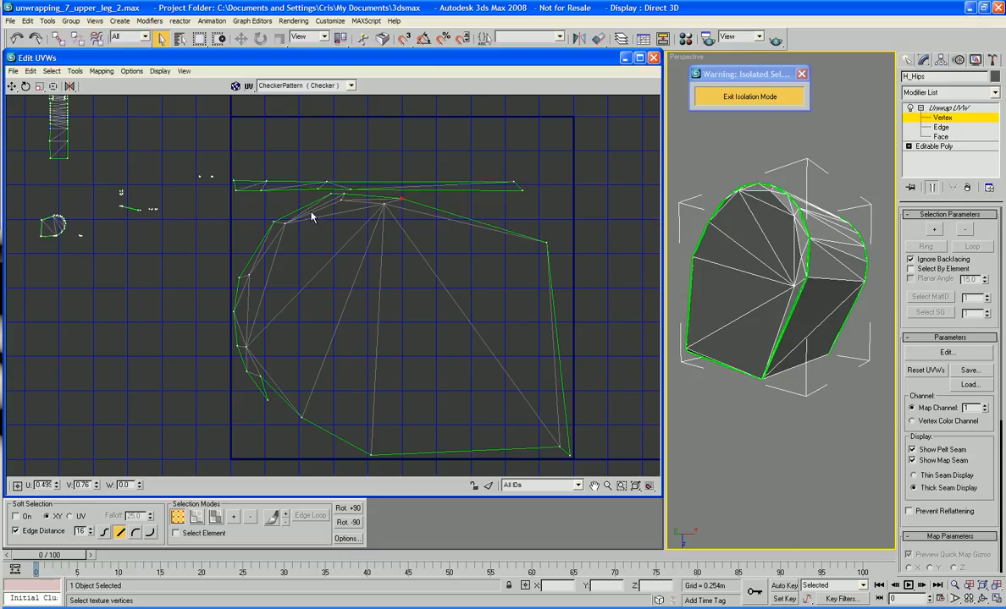
# - Target Weld the second bevel strip's inner-edge and end vertices to the matching vertices along the lower outline of the panel shell
pyautogui.moveTo(388, 239); pyautogui.dragTo(385, 193, button='middle')
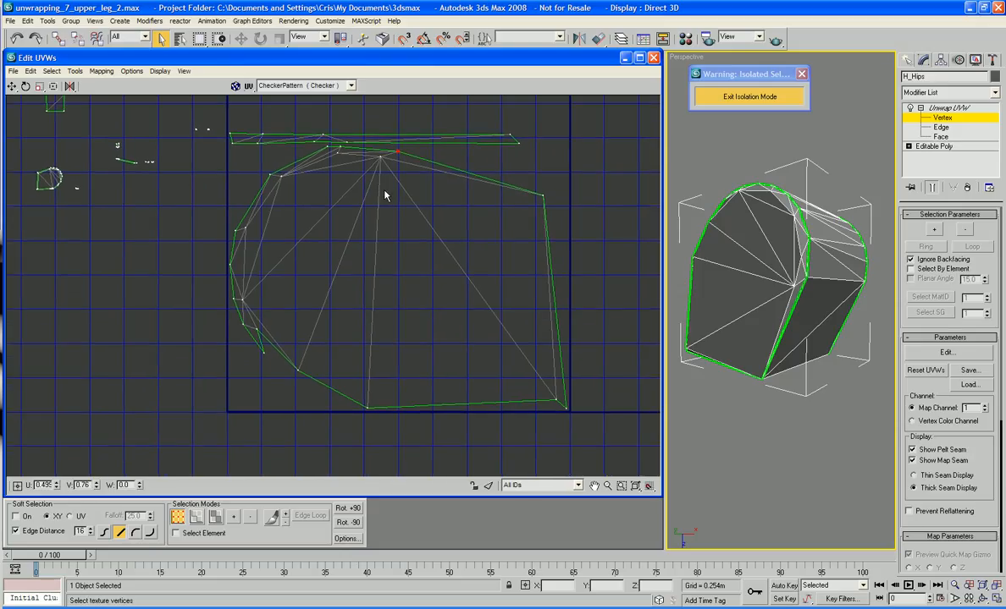
pyautogui.scroll(-2, 430, 260)
pyautogui.moveTo(427, 320); pyautogui.dragTo(425, 327, button='middle')
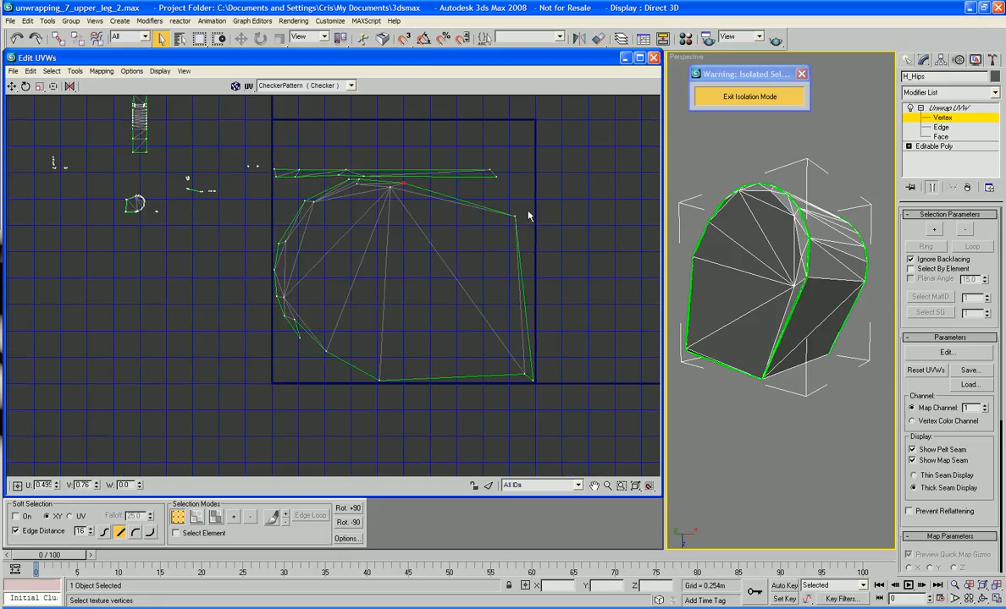
pyautogui.rightClick(553, 195)
pyautogui.click(499, 208)
pyautogui.moveTo(488, 172); pyautogui.dragTo(520, 370)
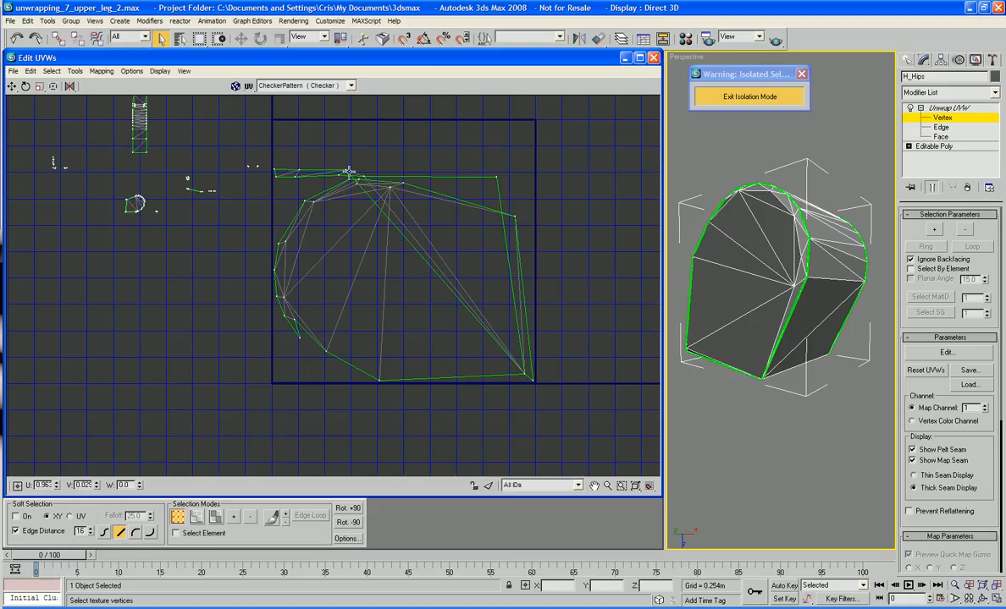
pyautogui.moveTo(349, 172); pyautogui.dragTo(380, 380)
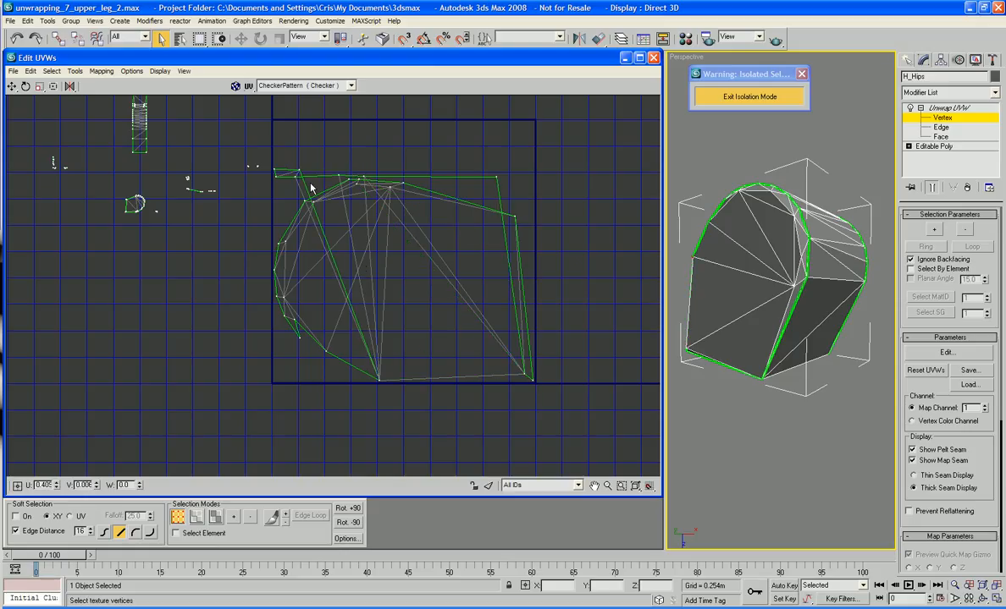
pyautogui.moveTo(301, 173); pyautogui.dragTo(326, 351)
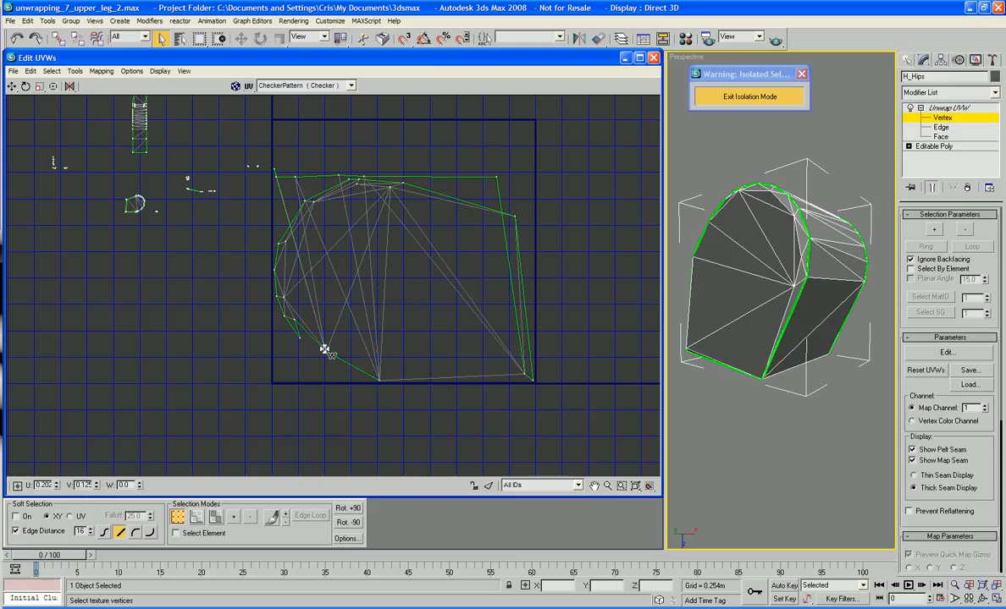
pyautogui.moveTo(273, 167); pyautogui.dragTo(295, 320)
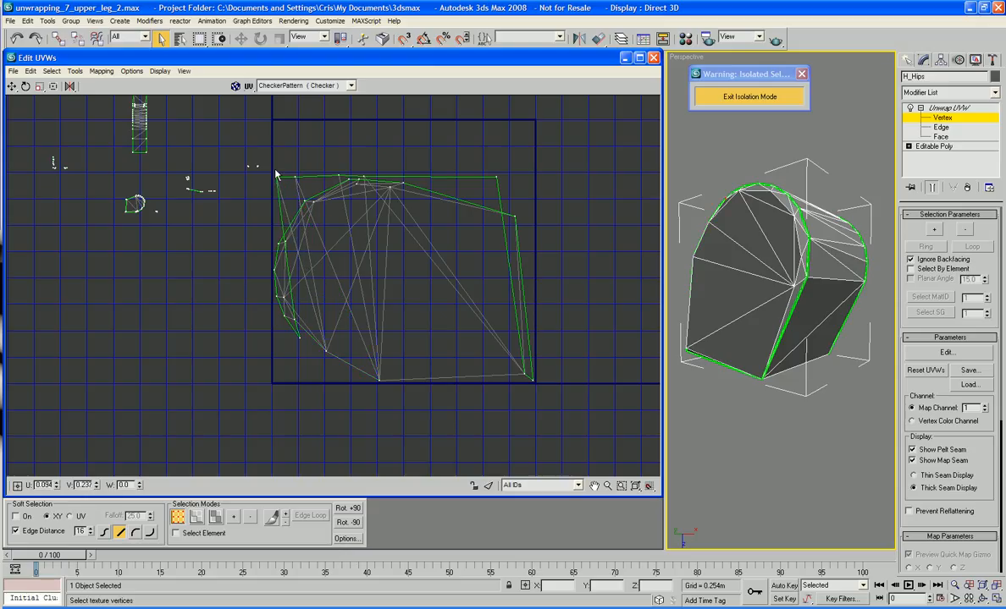
pyautogui.moveTo(276, 175); pyautogui.dragTo(287, 315)
# - Move the second strip's remaining outer vertices just outside the panel's lower outline and target weld its end vertex to the shell's corner
pyautogui.moveTo(292, 182); pyautogui.dragTo(326, 362)
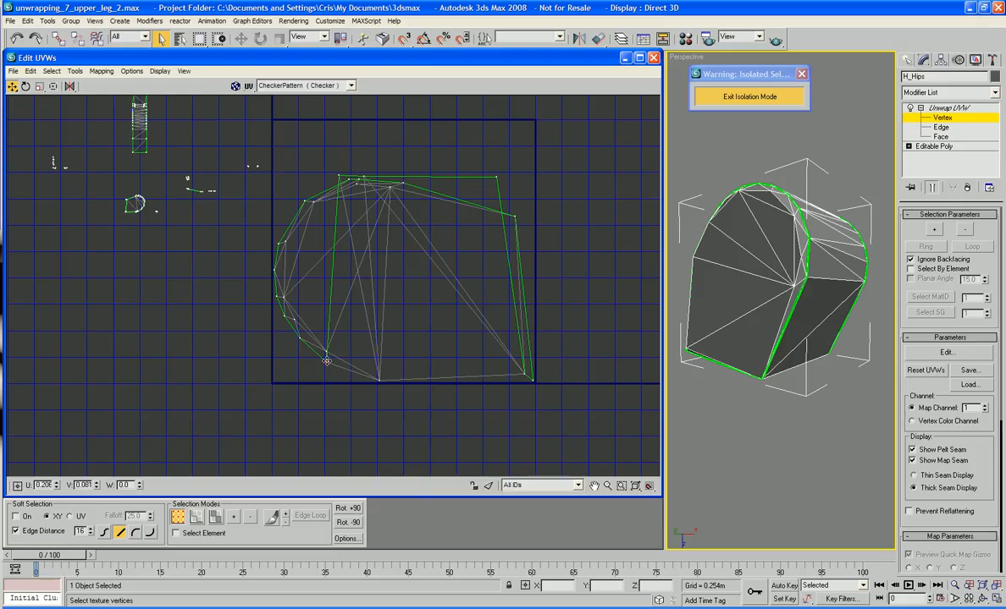
pyautogui.moveTo(338, 176); pyautogui.dragTo(382, 390)
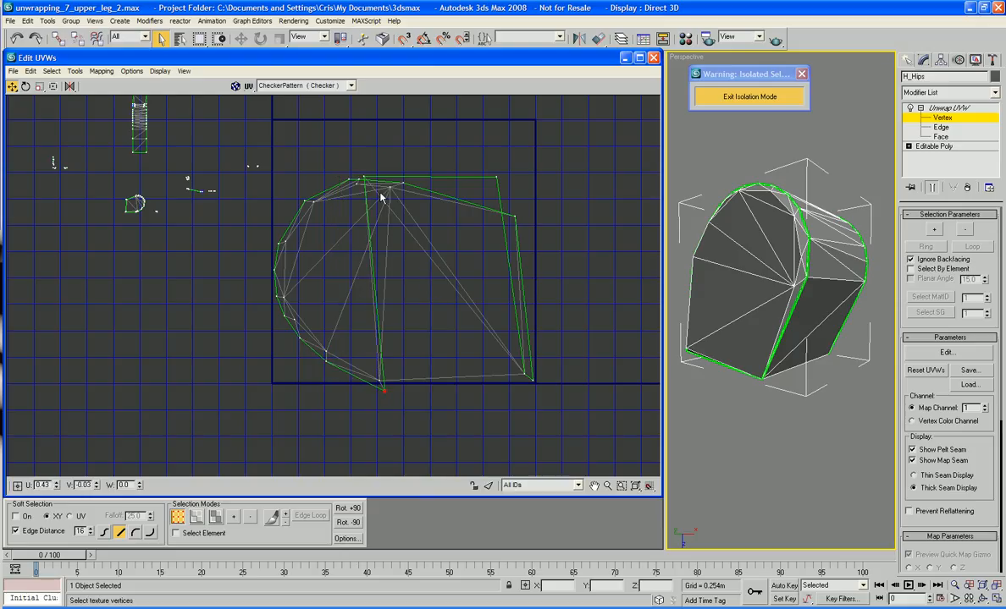
pyautogui.moveTo(363, 179); pyautogui.dragTo(462, 387)
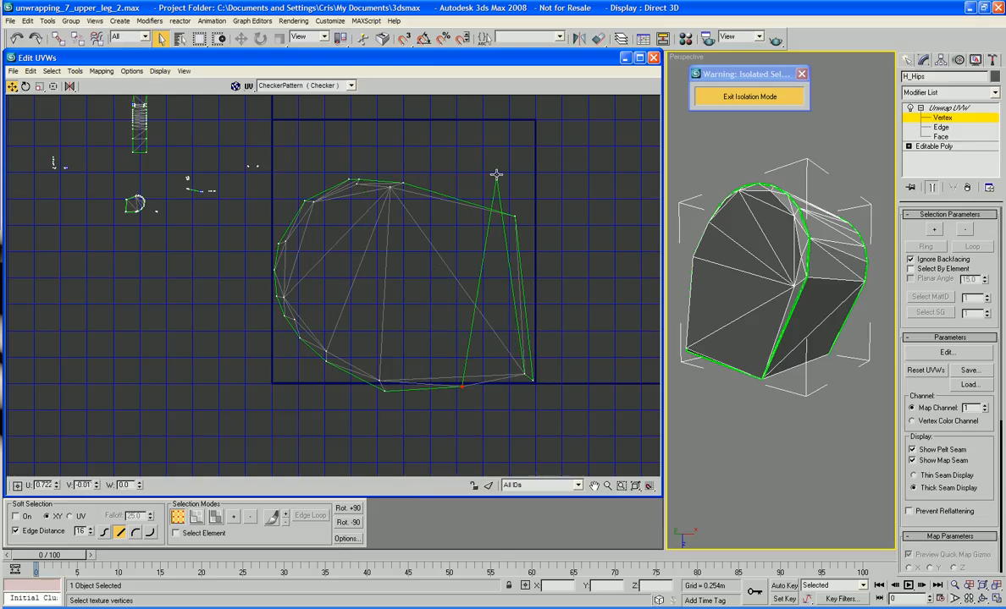
pyautogui.moveTo(496, 175); pyautogui.dragTo(530, 382)
pyautogui.rightClick(523, 394)
pyautogui.click(524, 401)
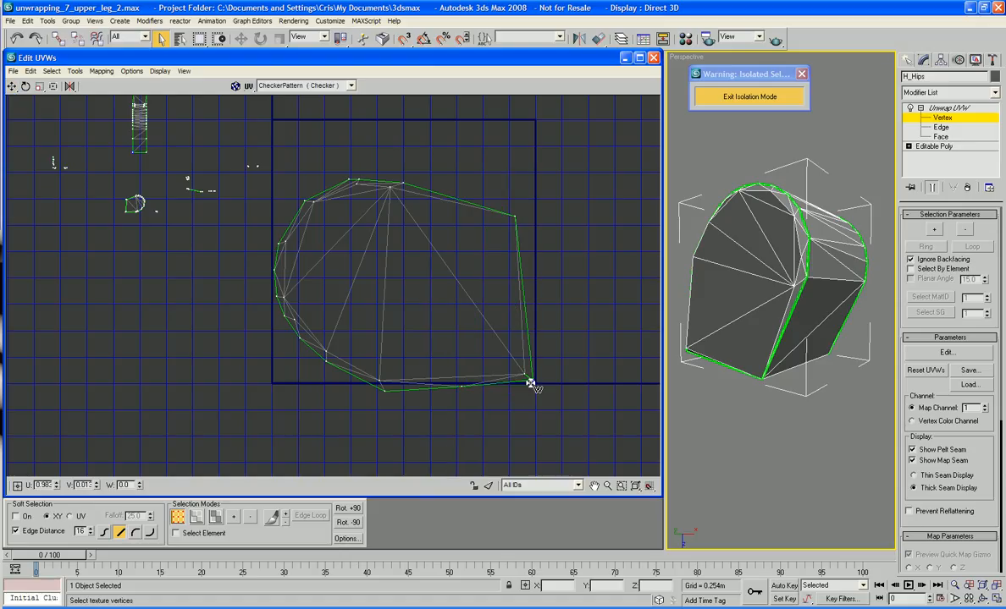
# - Select all vertices of the finished panel shell and scale it down to roughly the size of the other small shells
pyautogui.scroll(-3, 523, 384)
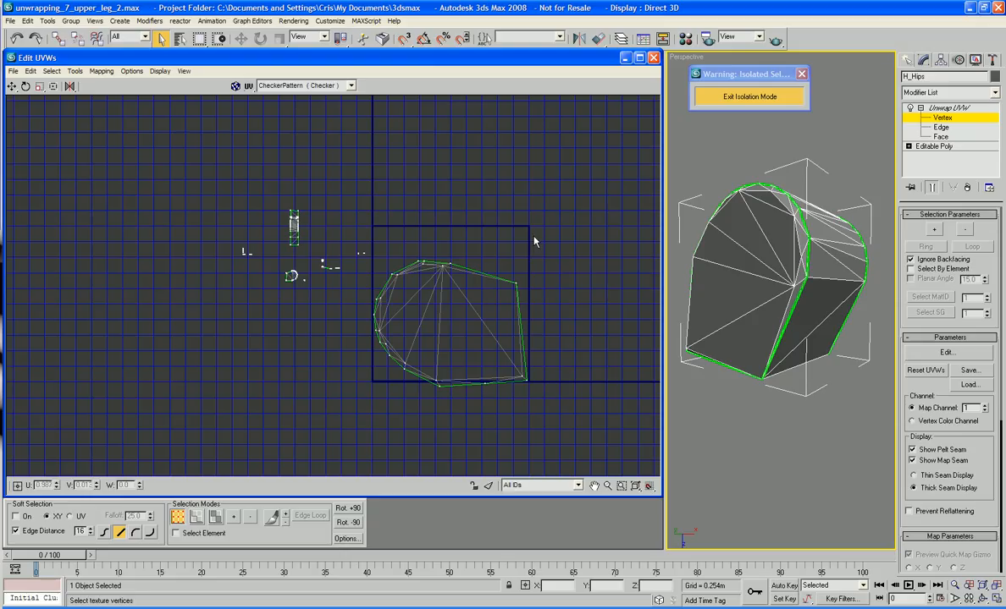
pyautogui.moveTo(374, 394); pyautogui.dragTo(375, 392)
pyautogui.rightClick(409, 339)
pyautogui.click(425, 371)
pyautogui.moveTo(389, 354); pyautogui.dragTo(434, 601)
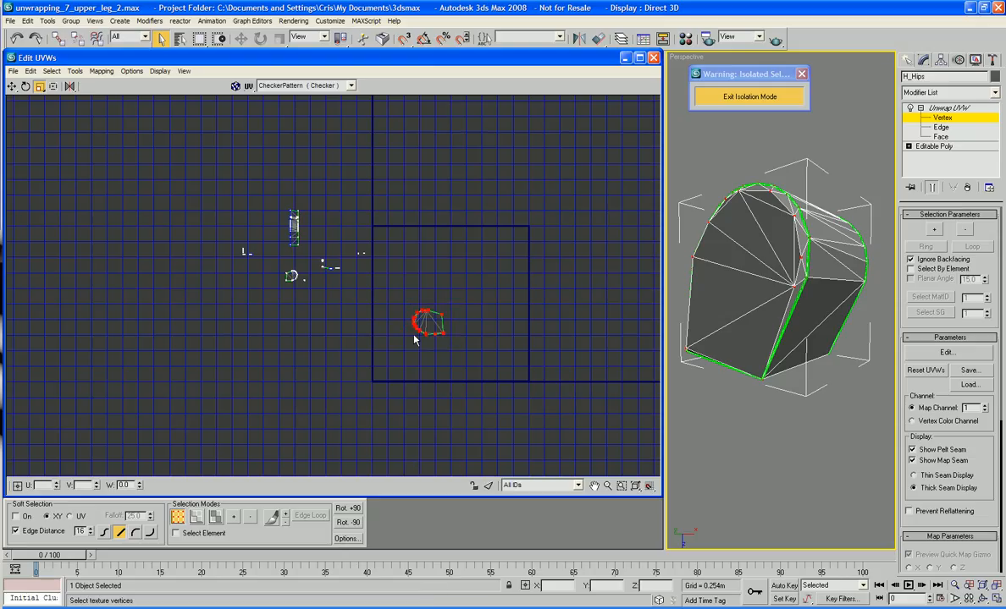
# - Move the scaled panel shell beside the tall narrow shell outside the UV square and shrink it slightly more
pyautogui.rightClick(423, 367)
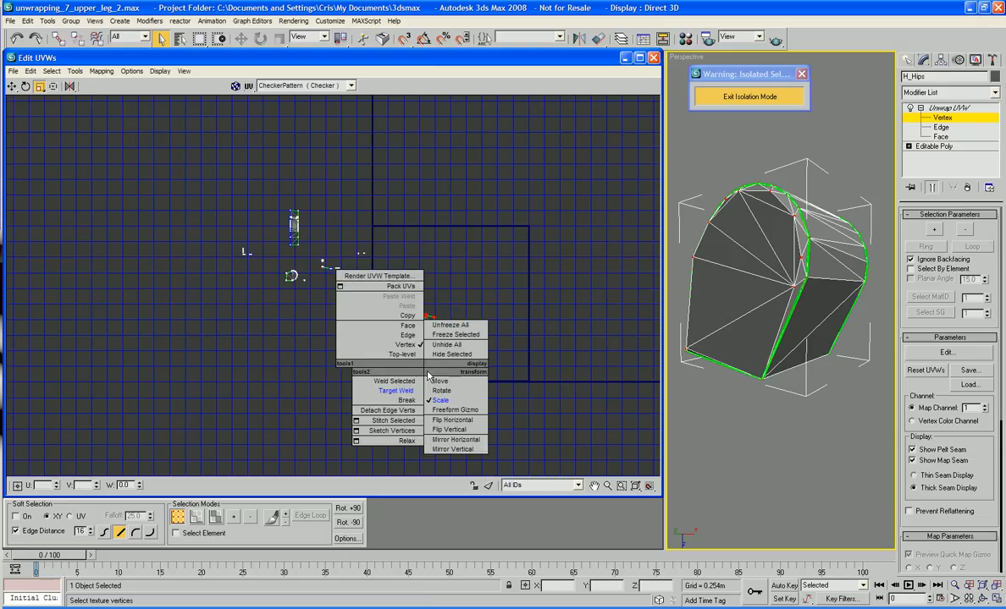
pyautogui.click(445, 381)
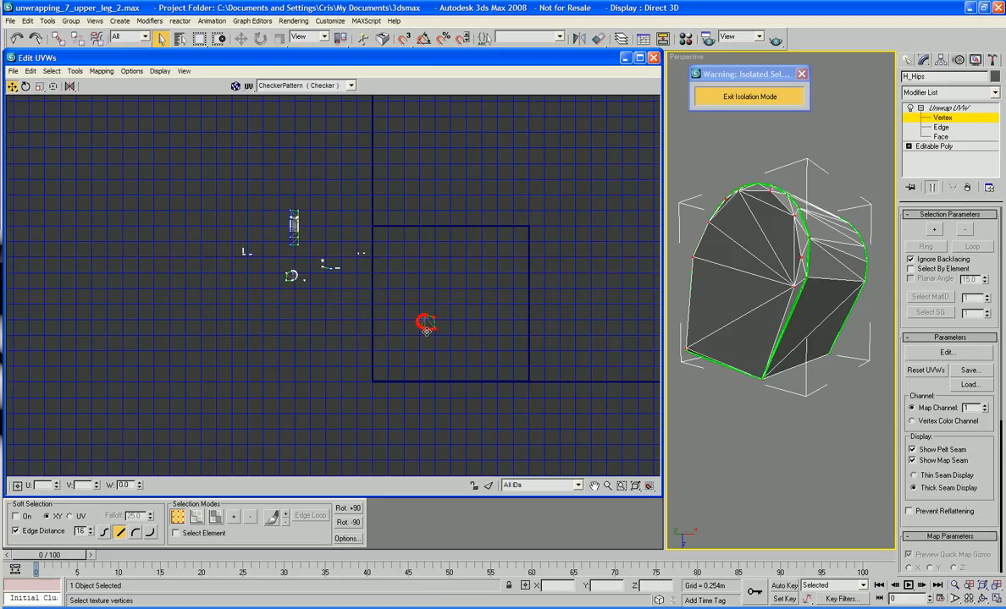
pyautogui.moveTo(426, 330); pyautogui.dragTo(311, 227)
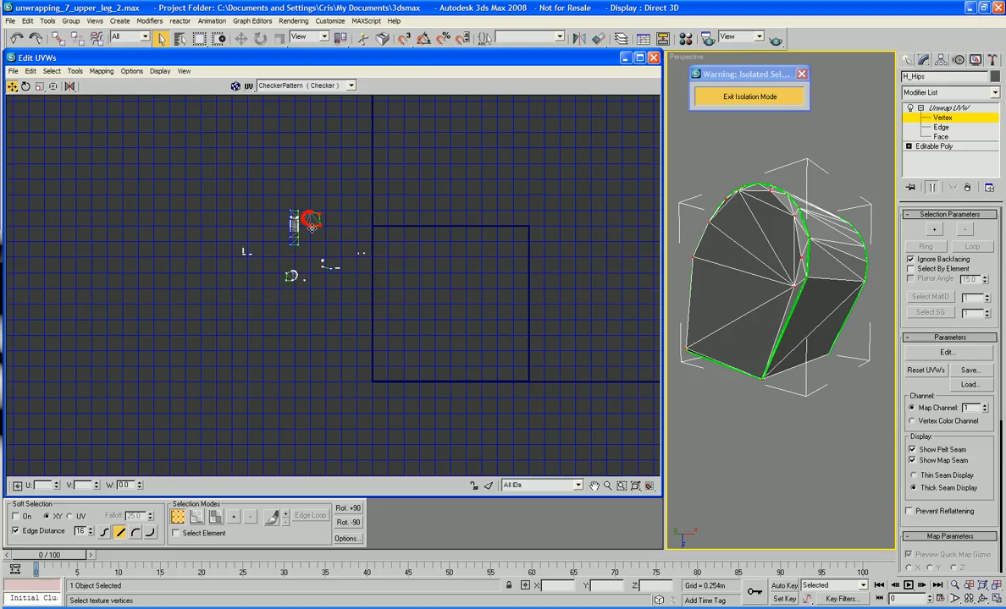
pyautogui.rightClick(311, 226)
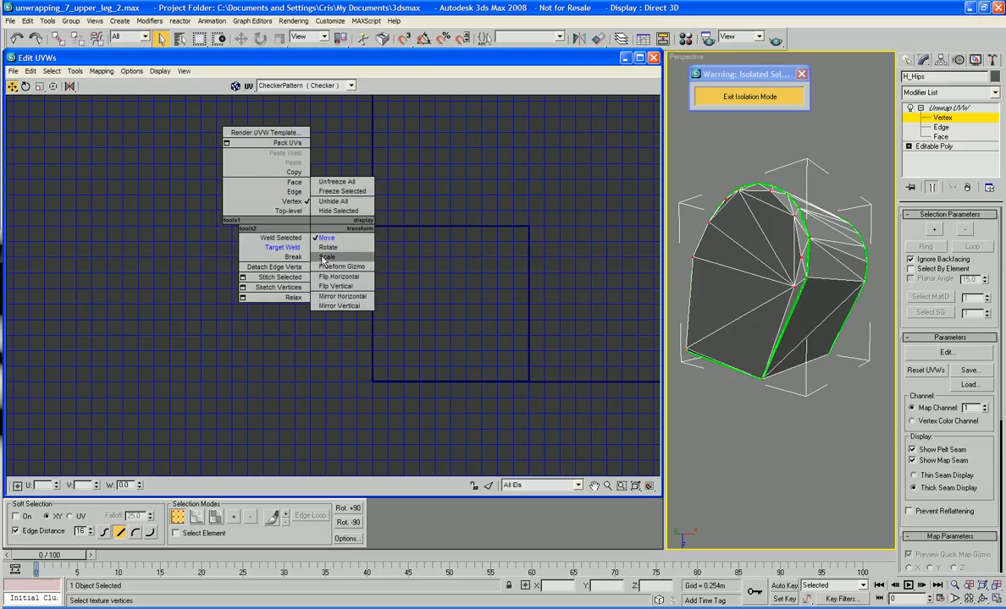
pyautogui.click(332, 247)
pyautogui.rightClick(311, 230)
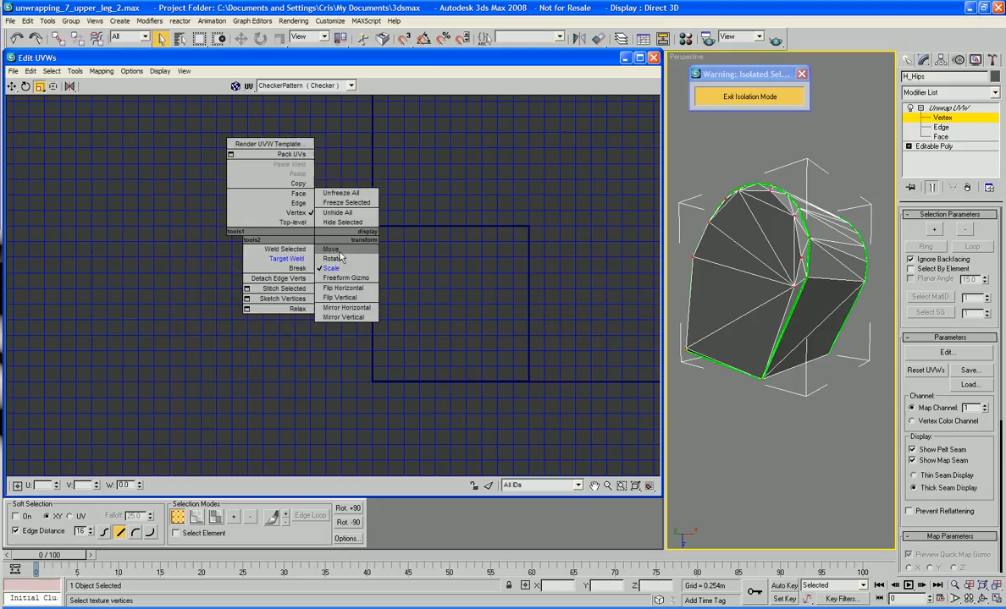
pyautogui.click(318, 241)
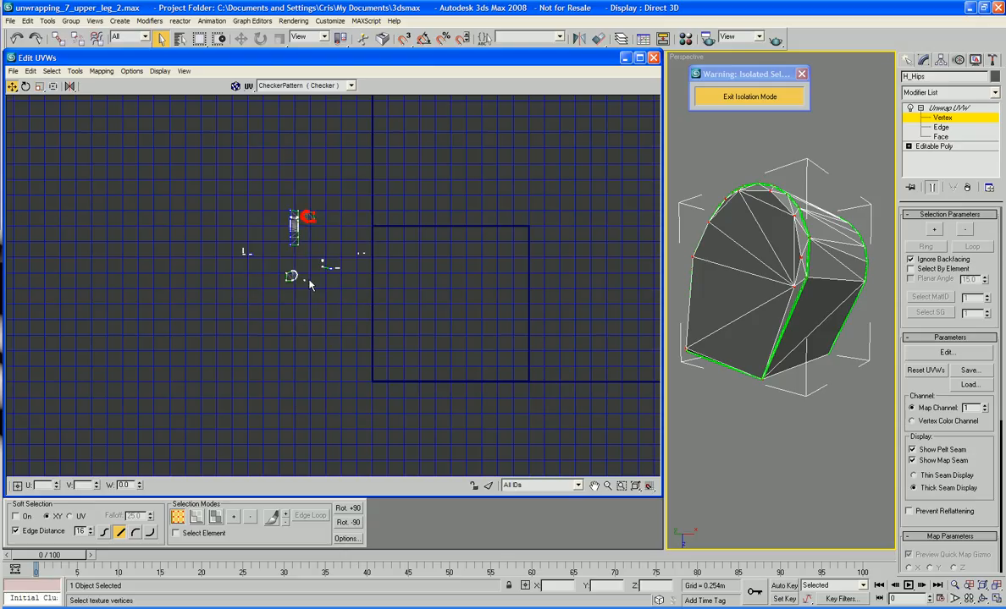
# - Select all the flat faces of the hips' opposite side panel on the model
pyautogui.click(777, 385)
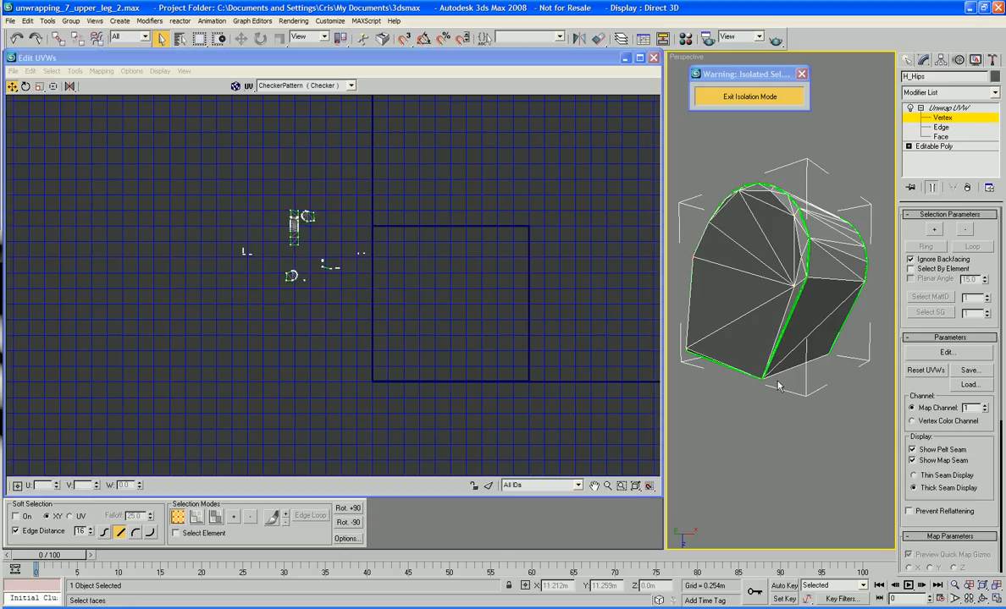
pyautogui.moveTo(761, 375)
pyautogui.keyDown('alt'); pyautogui.mouseDown(button='middle')
pyautogui.moveTo(703, 410)
pyautogui.moveTo(527, 419)
pyautogui.moveTo(765, 371)
pyautogui.mouseUp(button='middle'); pyautogui.keyUp('alt')
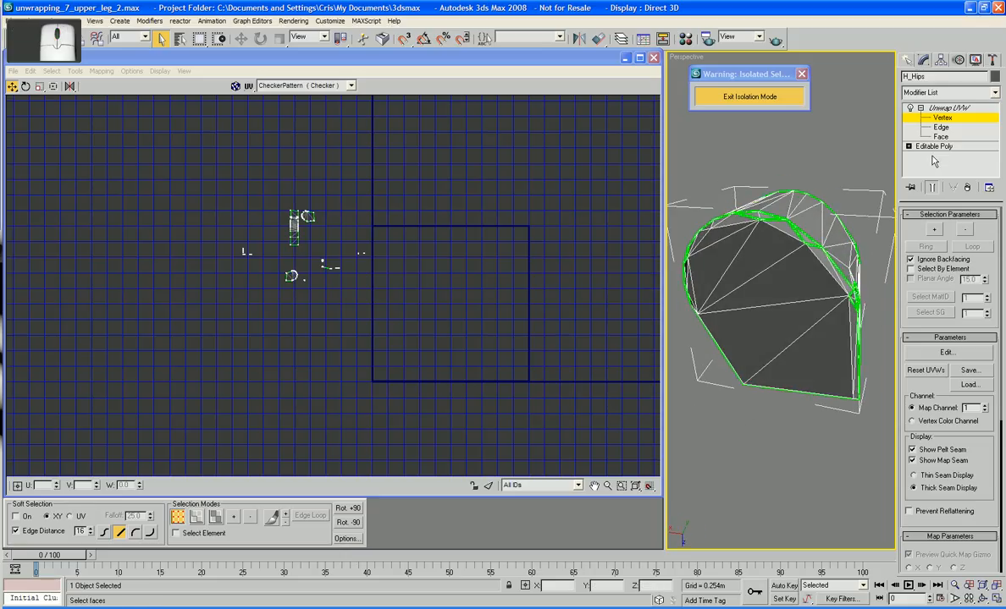
pyautogui.click(941, 136)
pyautogui.click(765, 318)
pyautogui.keyDown('ctrl'); pyautogui.click(720, 334); pyautogui.keyUp('ctrl')
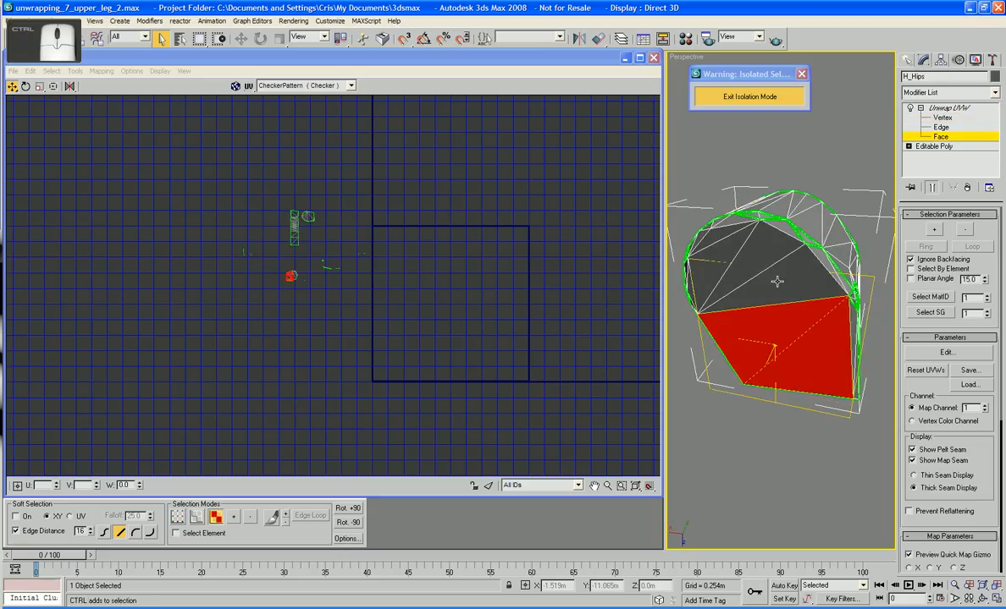
pyautogui.keyDown('ctrl'); pyautogui.click(766, 279); pyautogui.keyUp('ctrl')
pyautogui.keyDown('ctrl'); pyautogui.click(742, 258); pyautogui.keyUp('ctrl')
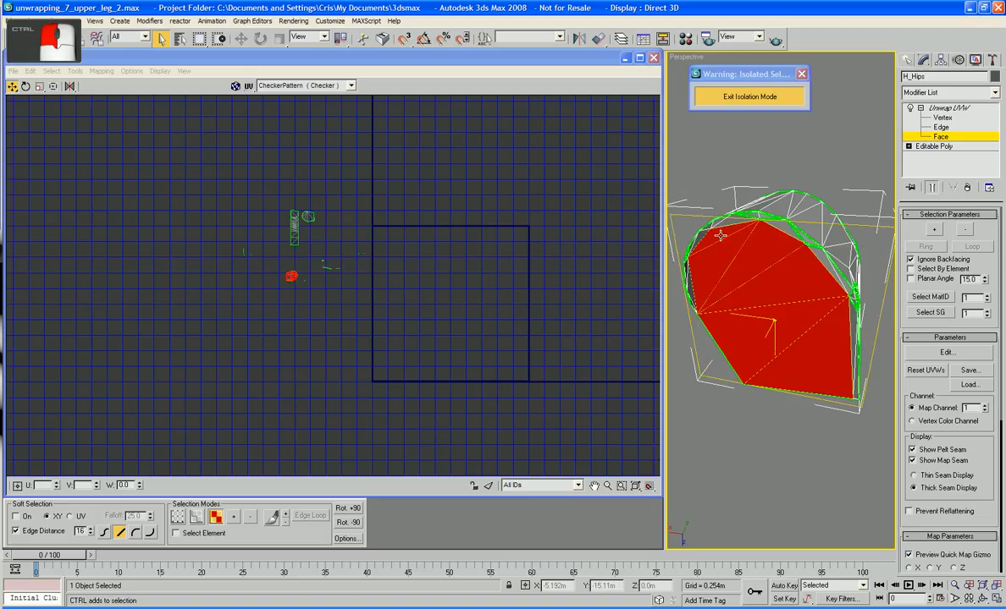
pyautogui.keyDown('alt'); pyautogui.moveTo(758, 285); pyautogui.dragTo(754, 254, button='middle'); pyautogui.keyUp('alt')
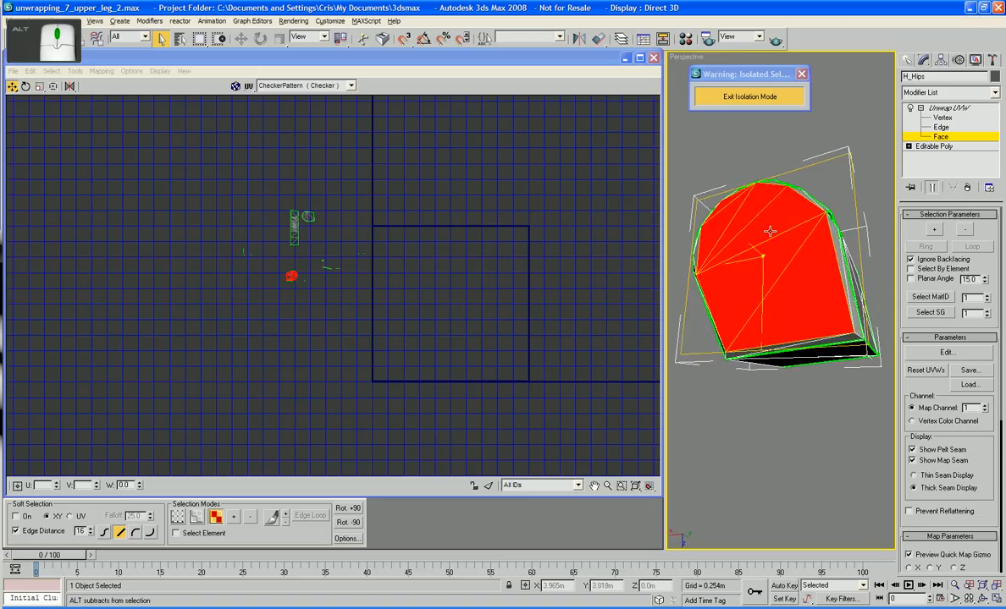
# - Grow the face selection to include the surrounding bevel and exclude the unwanted faces inside the small notch
pyautogui.click(937, 230)
pyautogui.keyDown('alt'); pyautogui.moveTo(766, 321); pyautogui.dragTo(721, 277, button='middle'); pyautogui.keyUp('alt')
pyautogui.keyDown('ctrl'); pyautogui.click(753, 329); pyautogui.keyUp('ctrl')
pyautogui.keyDown('alt'); pyautogui.scroll(4, 727, 288); pyautogui.keyUp('alt')
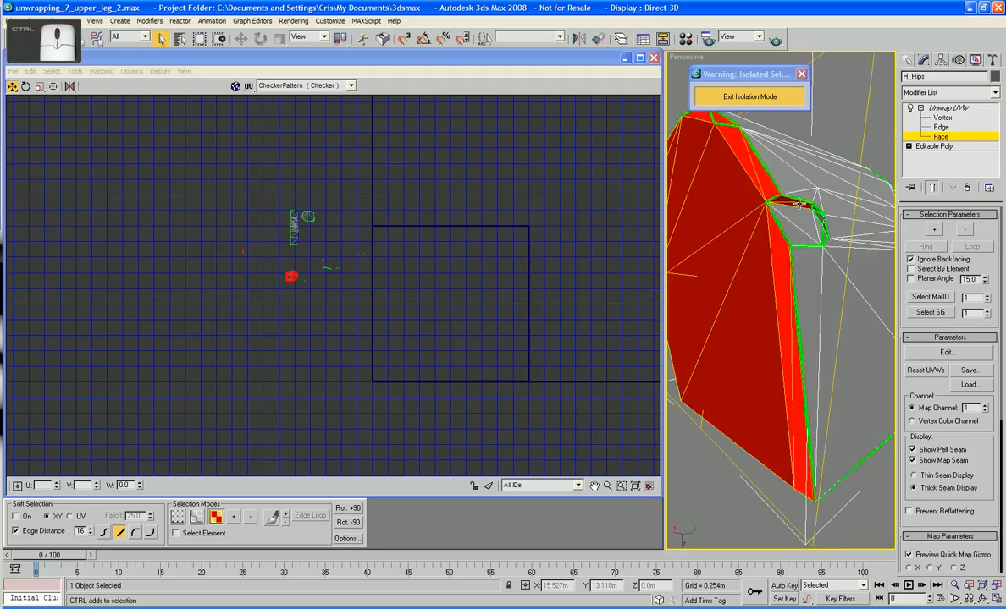
pyautogui.keyDown('ctrl'); pyautogui.click(799, 204); pyautogui.keyUp('ctrl')
pyautogui.keyDown('ctrl'); pyautogui.click(775, 198); pyautogui.keyUp('ctrl')
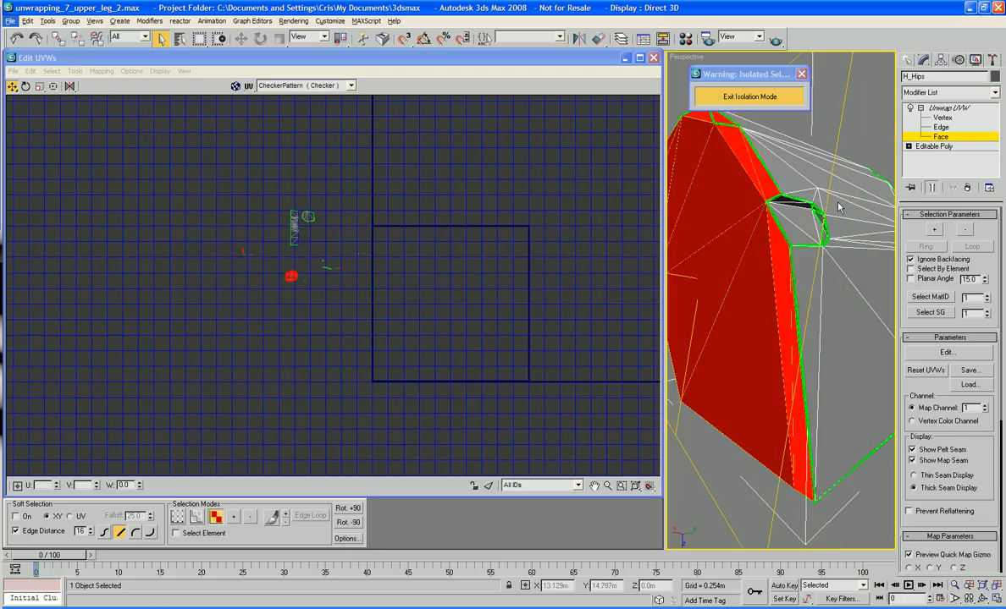
pyautogui.keyDown('alt'); pyautogui.moveTo(838, 206); pyautogui.dragTo(857, 184, button='middle'); pyautogui.keyUp('alt')
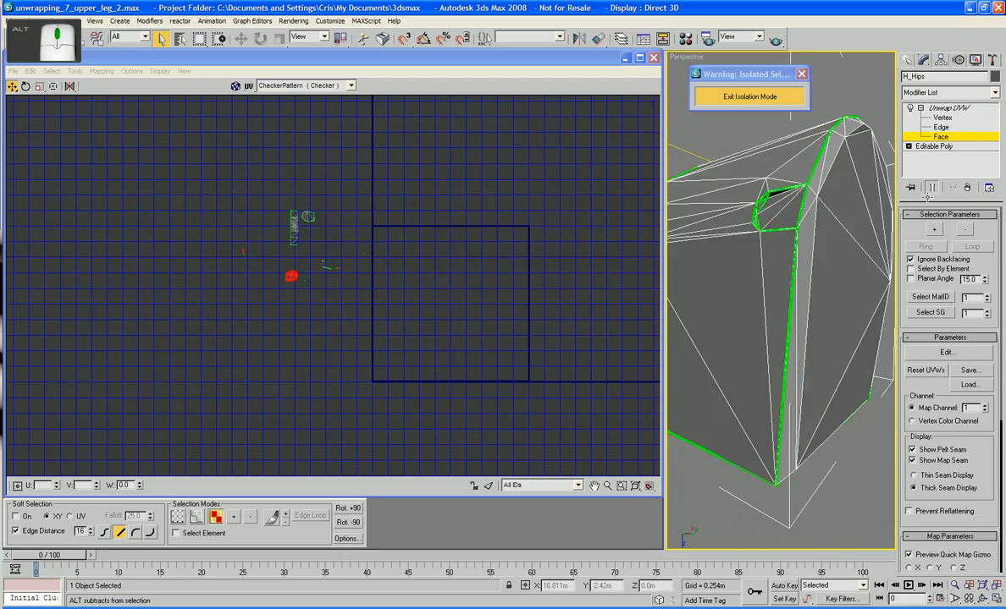
pyautogui.keyDown('alt'); pyautogui.moveTo(927, 197); pyautogui.dragTo(661, 206, button='middle'); pyautogui.keyUp('alt')
pyautogui.scroll(-5, 830, 203)
pyautogui.scroll(5, 713, 219)
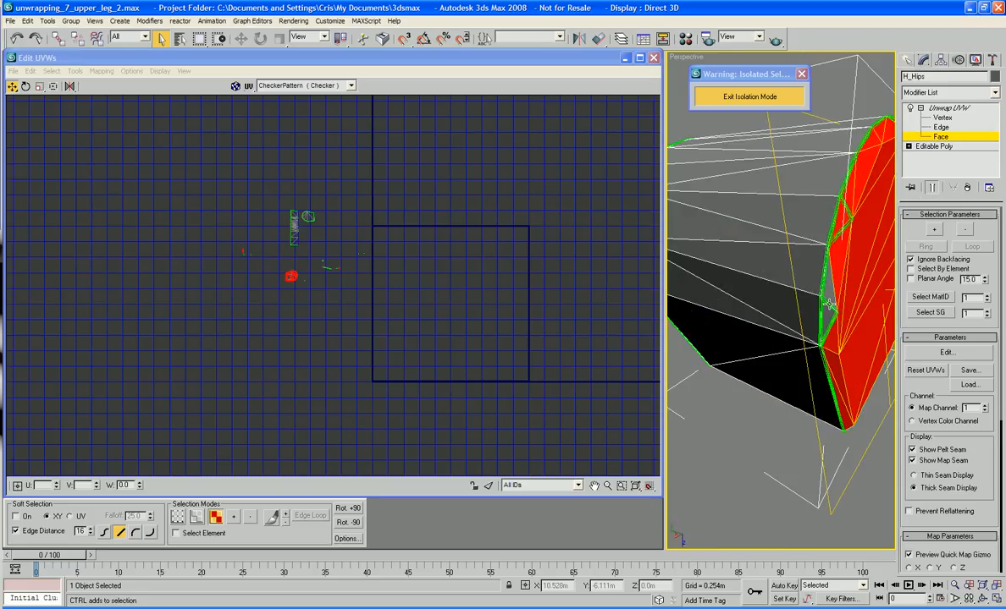
pyautogui.keyDown('alt'); pyautogui.moveTo(830, 305); pyautogui.dragTo(753, 319, button='middle'); pyautogui.keyUp('alt')
# - Break off the selected side panel and bevel faces and apply Flatten Mapping with a face angle threshold of 75
pyautogui.moveTo(460, 286); pyautogui.dragTo(481, 340, button='middle')
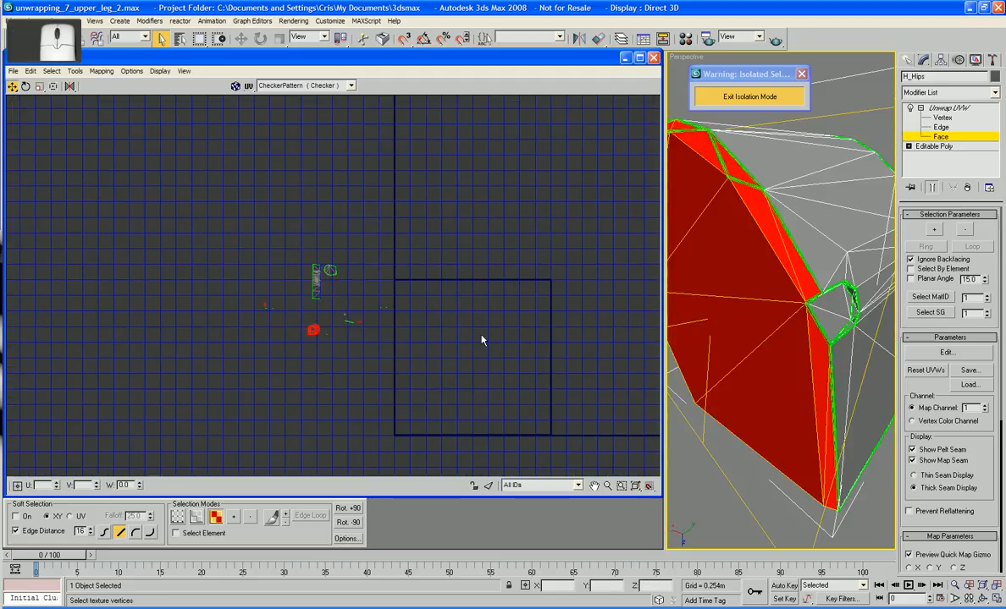
pyautogui.rightClick(312, 326)
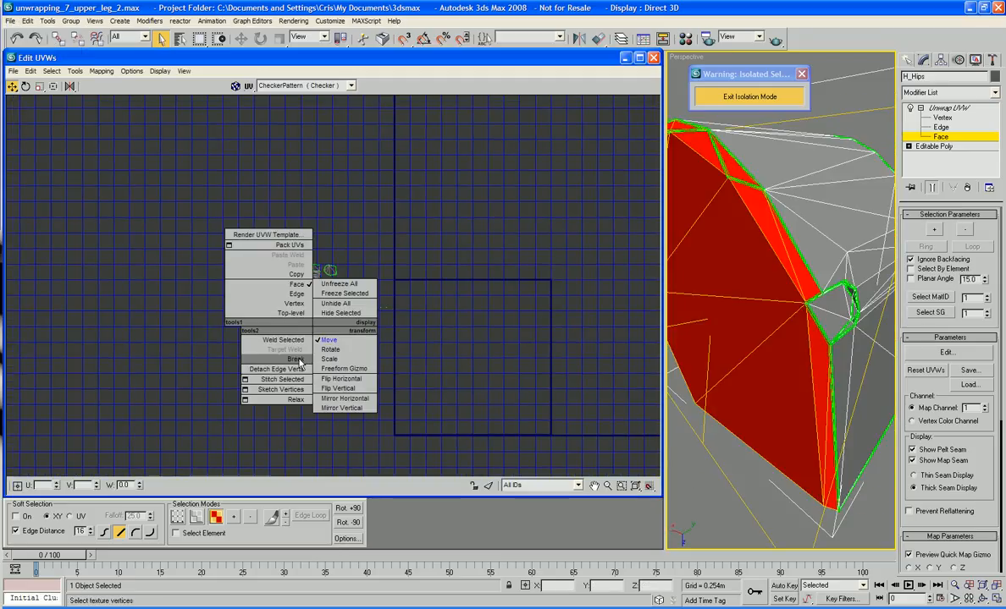
pyautogui.click(298, 362)
pyautogui.click(101, 71)
pyautogui.click(103, 82)
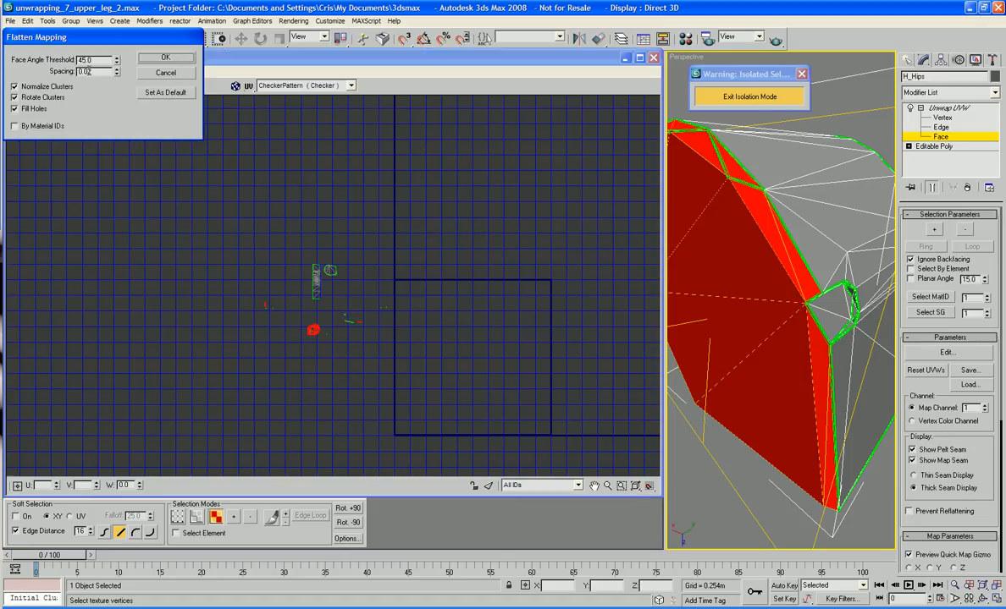
pyautogui.write('75')
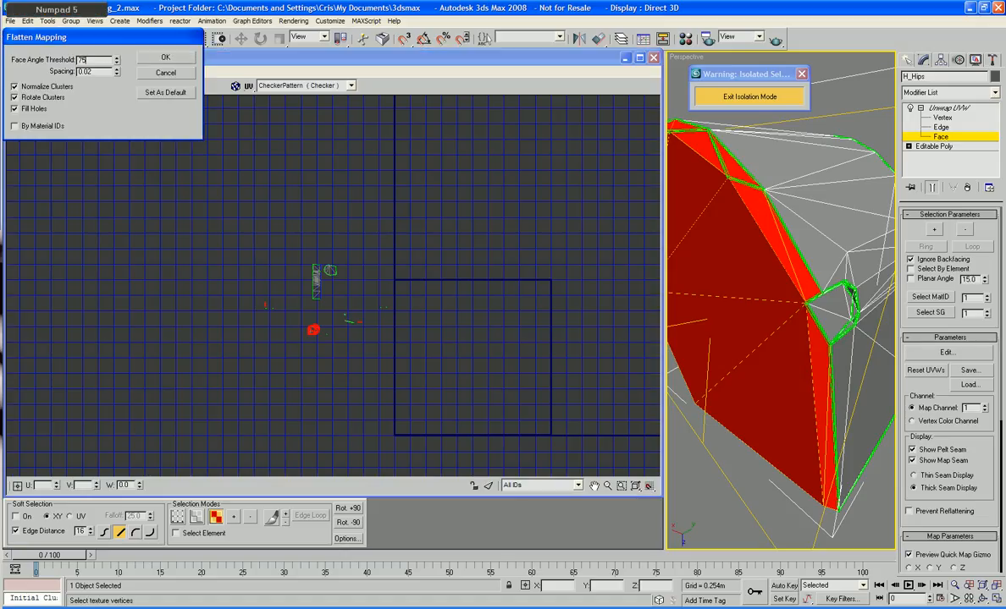
pyautogui.click(167, 58)
pyautogui.scroll(2, 411, 206)
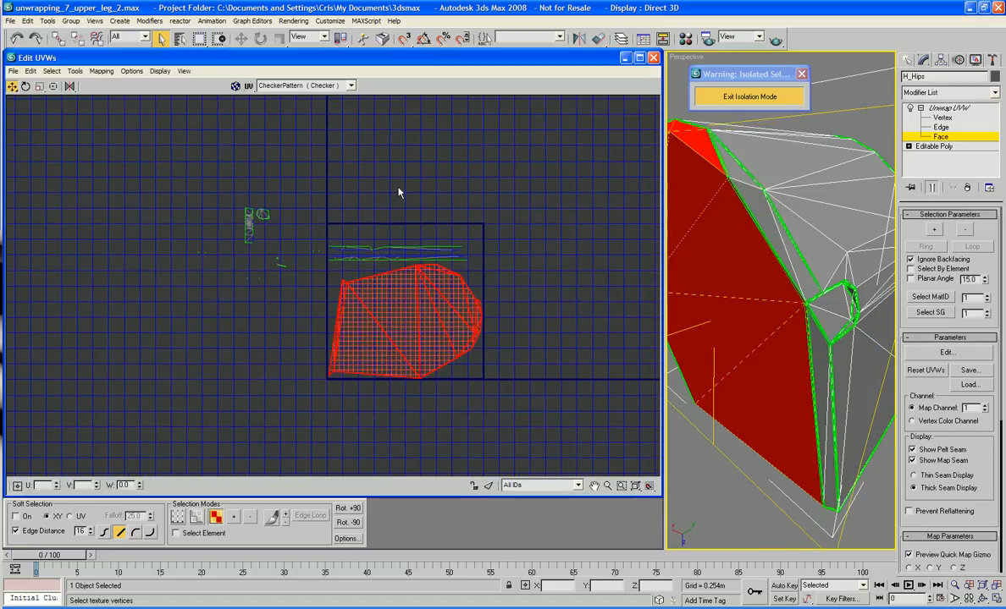
pyautogui.moveTo(433, 199); pyautogui.dragTo(437, 144, button='middle')
pyautogui.click(428, 151)
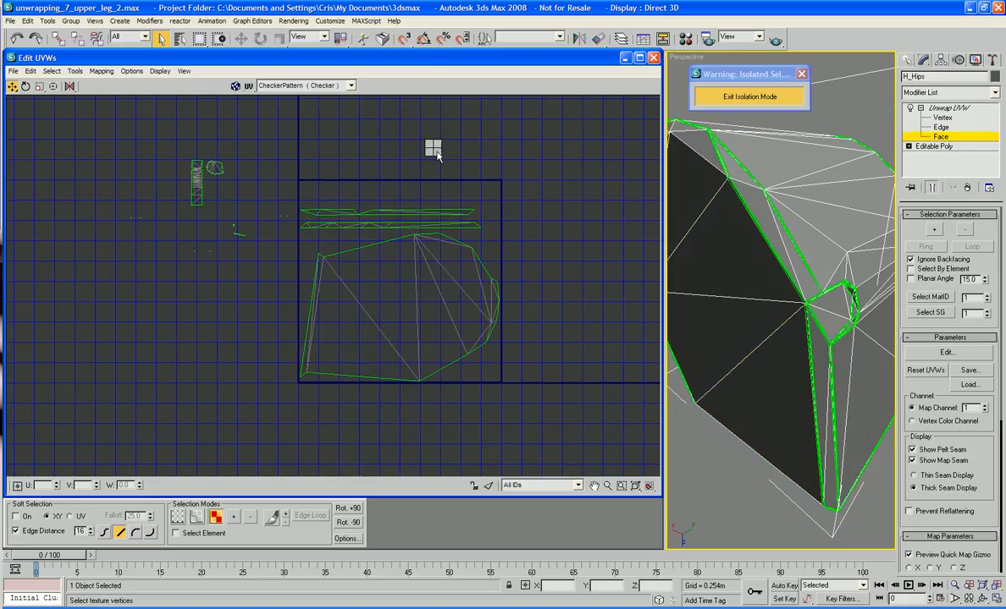
# - Activate Target Weld in vertex mode and examine the end vertices of the two thin bevel strips above the new panel shell
pyautogui.rightClick(386, 152)
pyautogui.click(398, 124)
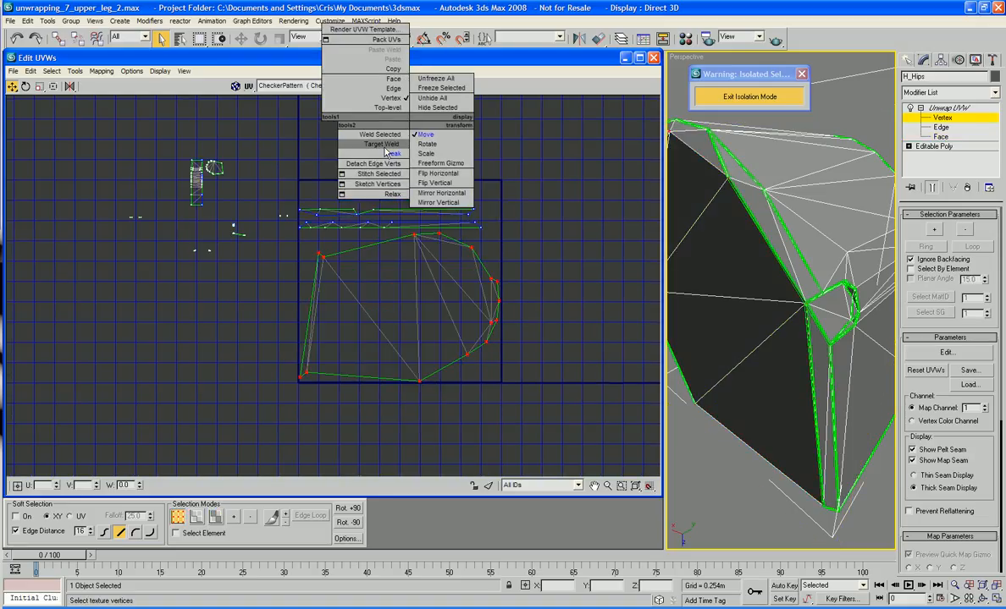
pyautogui.click(367, 210)
pyautogui.click(474, 225)
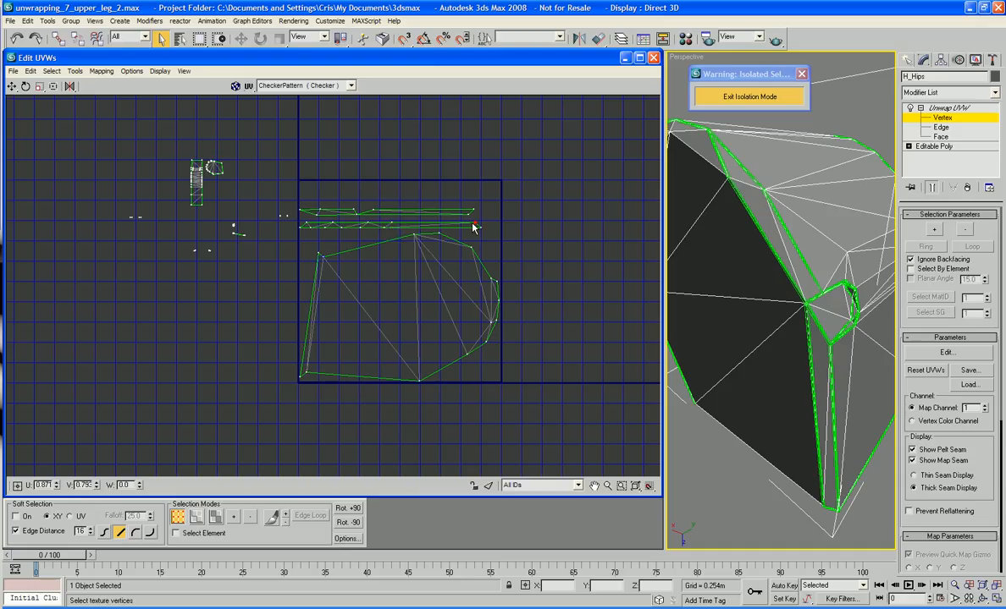
pyautogui.moveTo(520, 219)
pyautogui.mouseDown(button='middle')
pyautogui.moveTo(535, 208)
pyautogui.moveTo(514, 227)
pyautogui.mouseUp(button='middle')
pyautogui.click(494, 217)
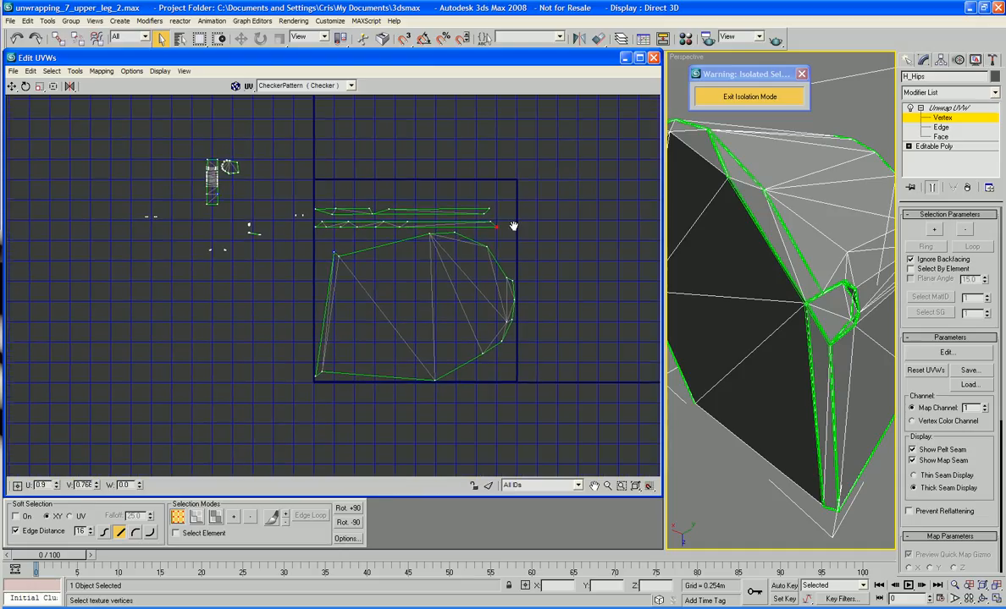
pyautogui.scroll(2, 514, 227)
pyautogui.click(481, 204)
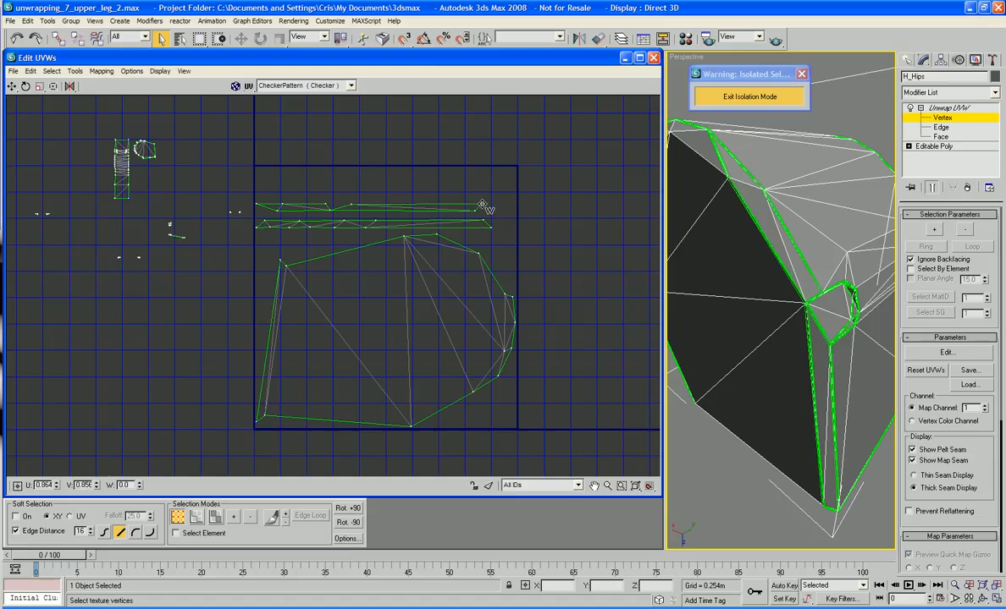
# - Examine in face mode where the upper strip's long end face lies on the model relative to the neighbouring side panel face
pyautogui.rightClick(510, 204)
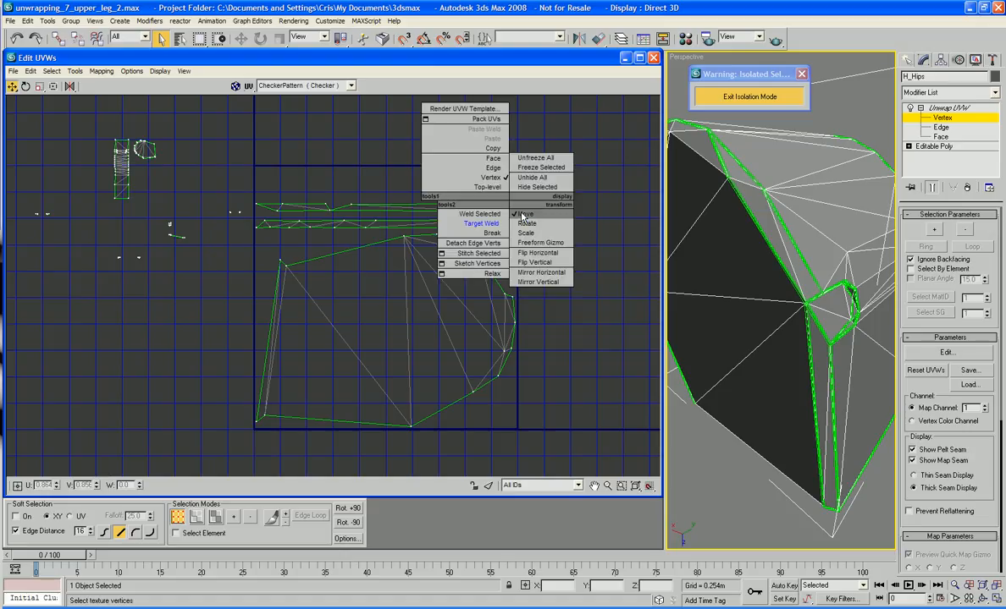
pyautogui.click(490, 158)
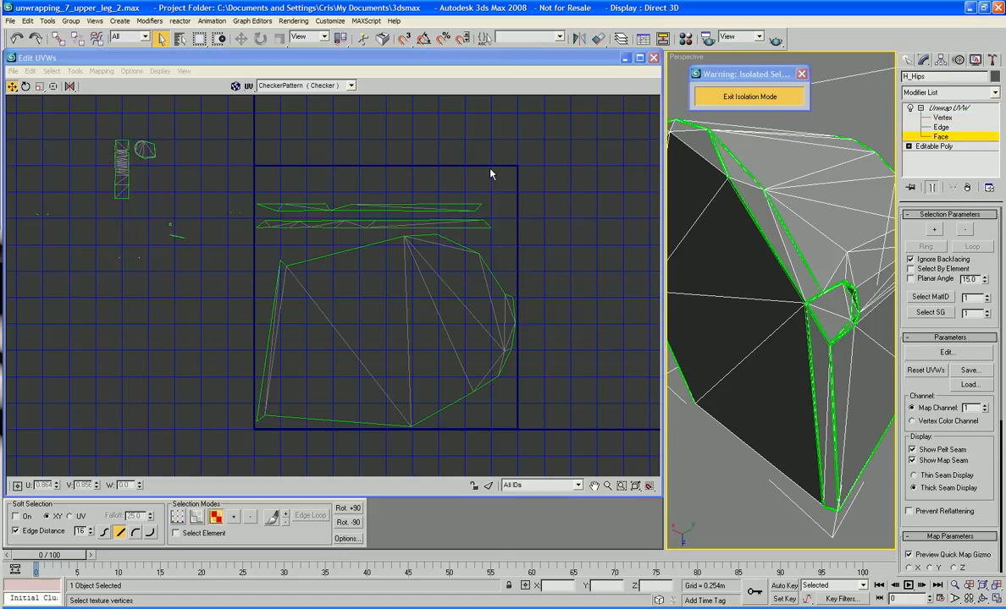
pyautogui.click(458, 207)
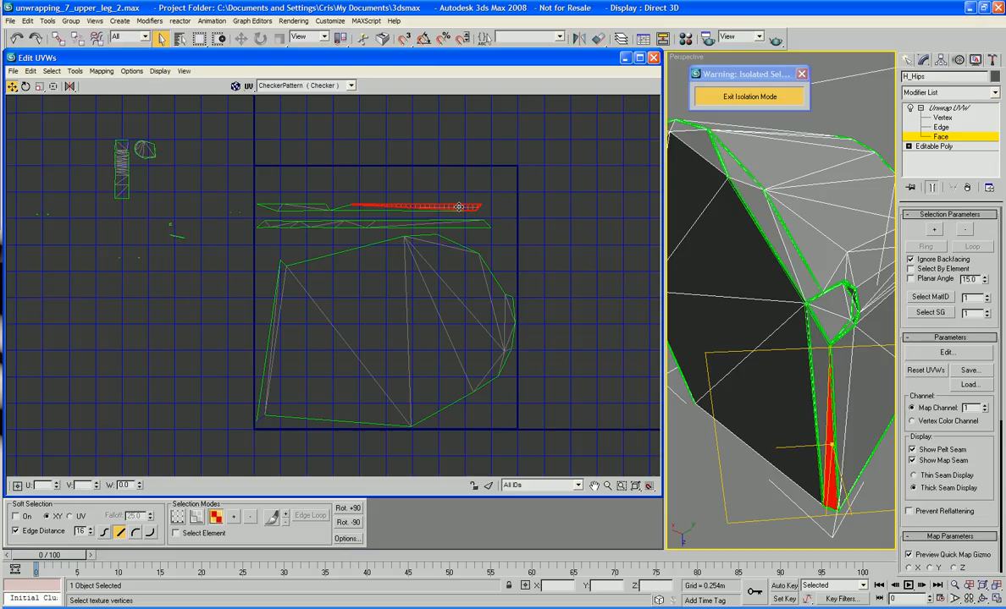
pyautogui.click(819, 401)
pyautogui.click(793, 403)
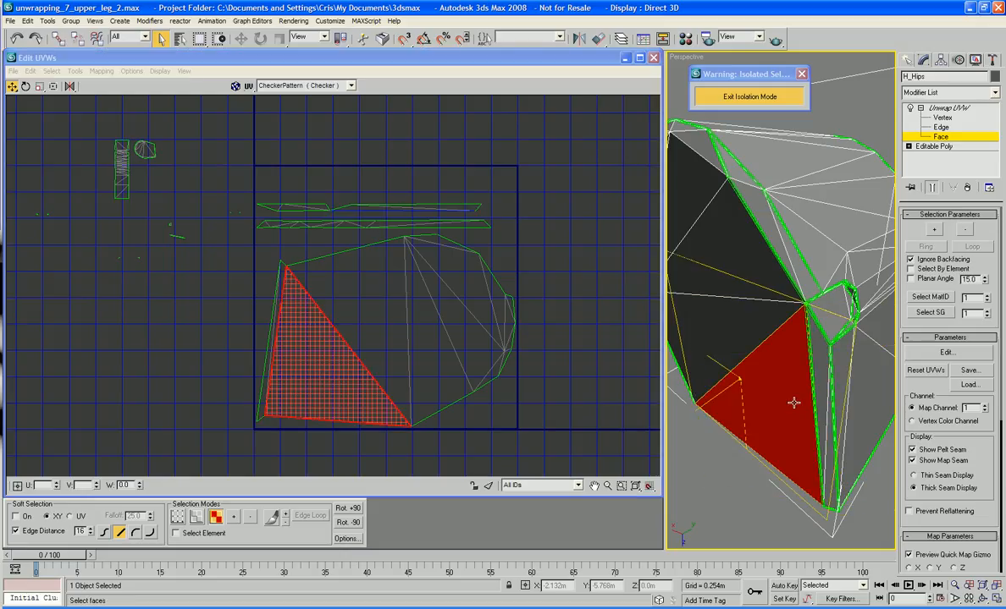
# - Target Weld the inner-edge vertices of the upper bevel strip to the matching vertices along the panel shell's lower edge
pyautogui.click(819, 398)
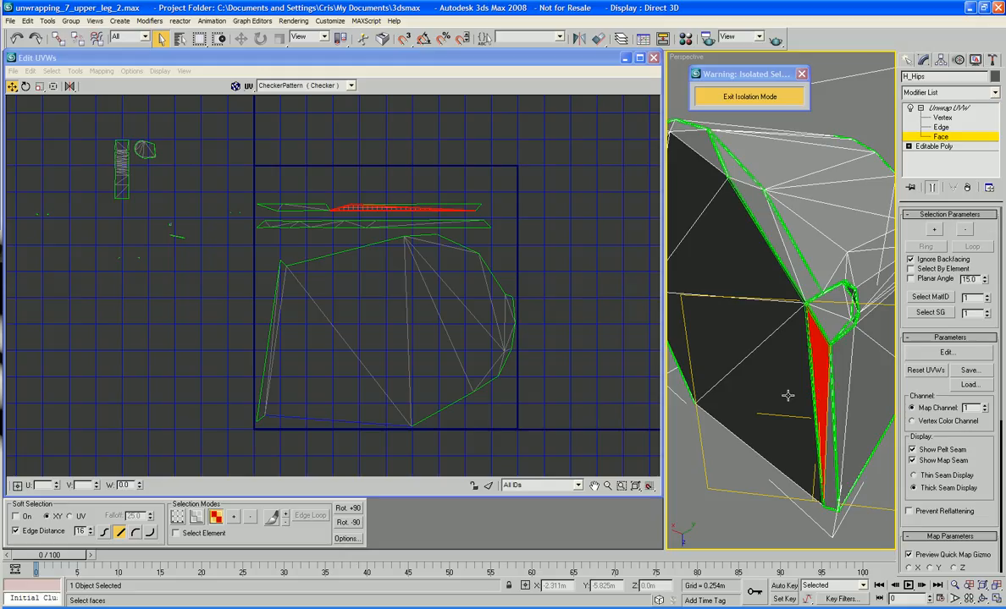
pyautogui.rightClick(489, 222)
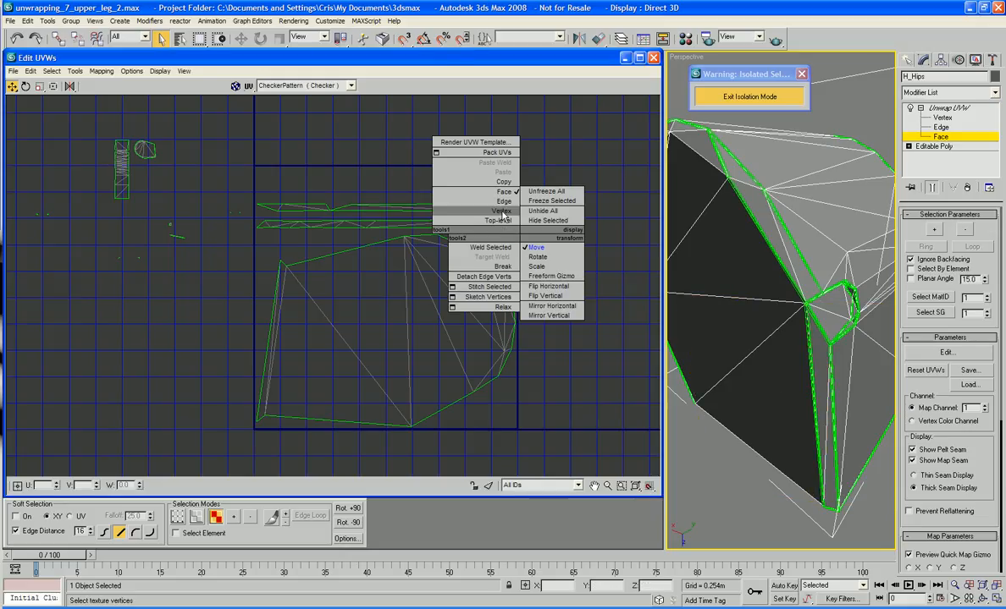
pyautogui.click(468, 200)
pyautogui.rightClick(499, 211)
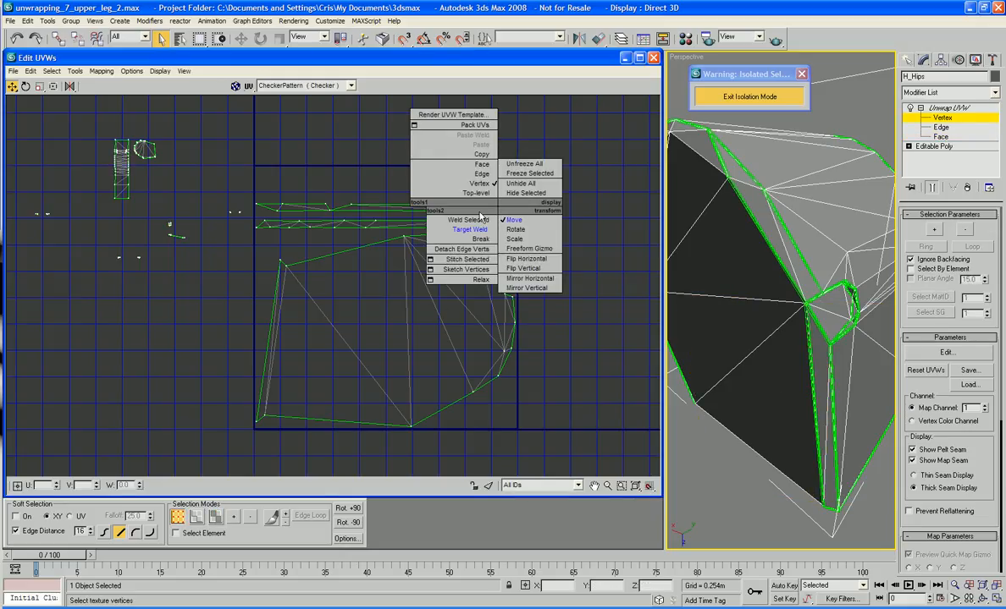
pyautogui.click(481, 230)
pyautogui.moveTo(477, 209); pyautogui.dragTo(264, 415)
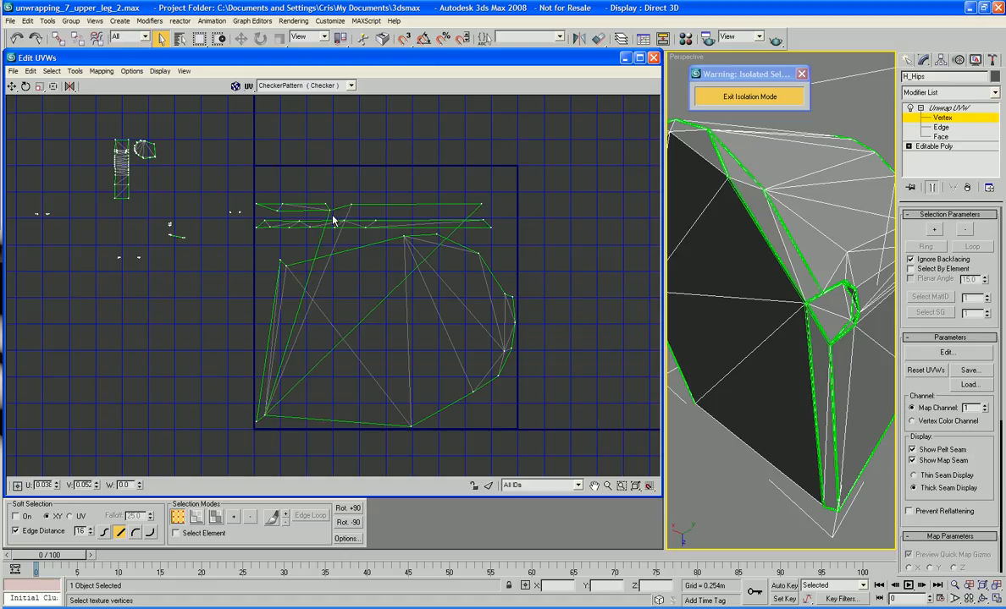
pyautogui.moveTo(329, 210); pyautogui.dragTo(410, 428)
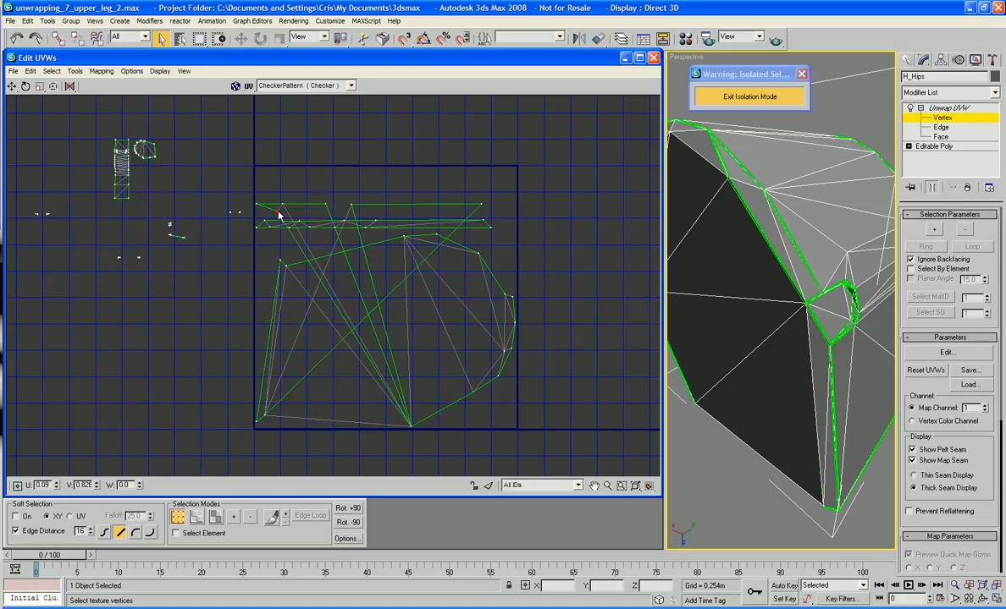
pyautogui.moveTo(279, 215); pyautogui.dragTo(474, 396)
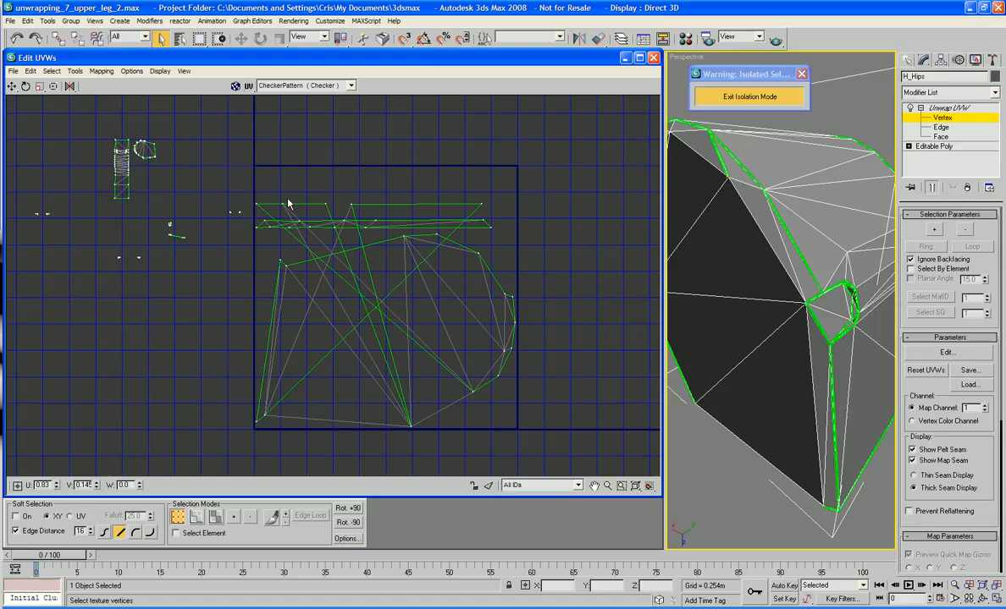
# - Weld the upper strip's end vertices to the shell's existing bevel and place its remaining outer vertices just outside the panel's lower edge
pyautogui.moveTo(255, 206); pyautogui.dragTo(499, 377)
pyautogui.moveTo(282, 204); pyautogui.dragTo(474, 404)
pyautogui.moveTo(324, 202); pyautogui.dragTo(409, 436)
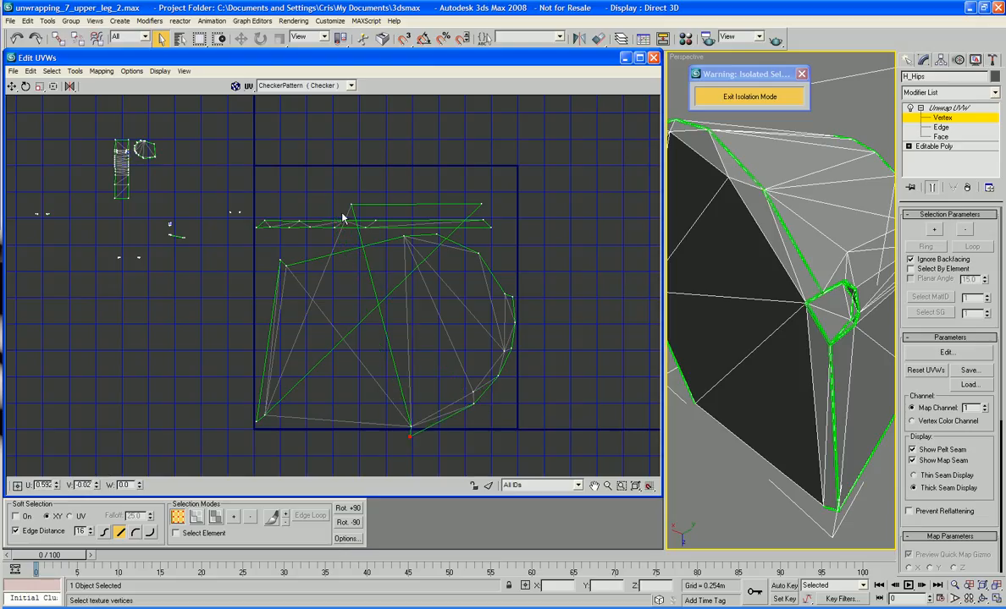
pyautogui.moveTo(348, 206); pyautogui.dragTo(310, 430)
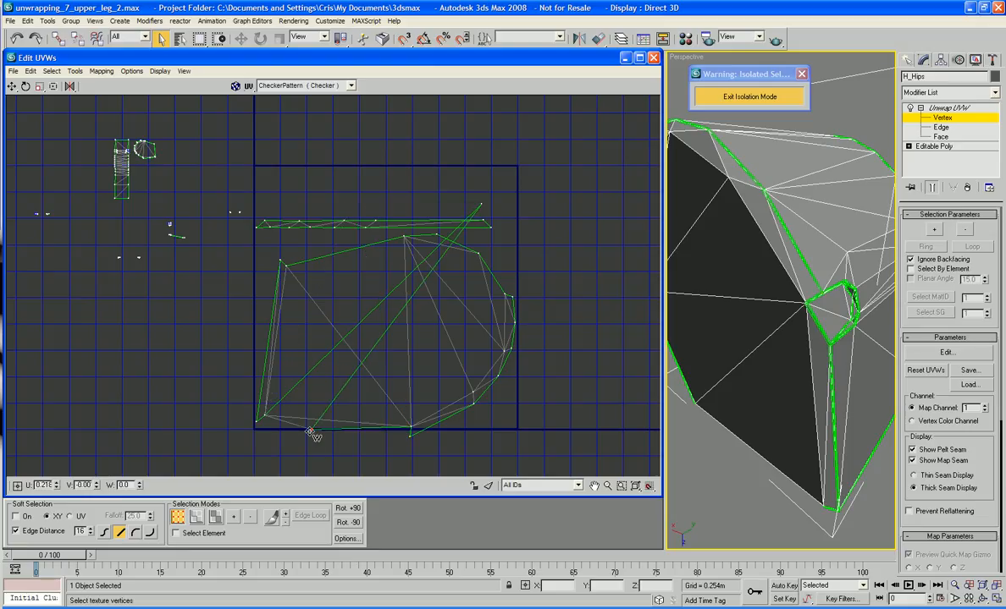
pyautogui.moveTo(482, 201); pyautogui.dragTo(256, 421)
pyautogui.moveTo(311, 431); pyautogui.dragTo(320, 433)
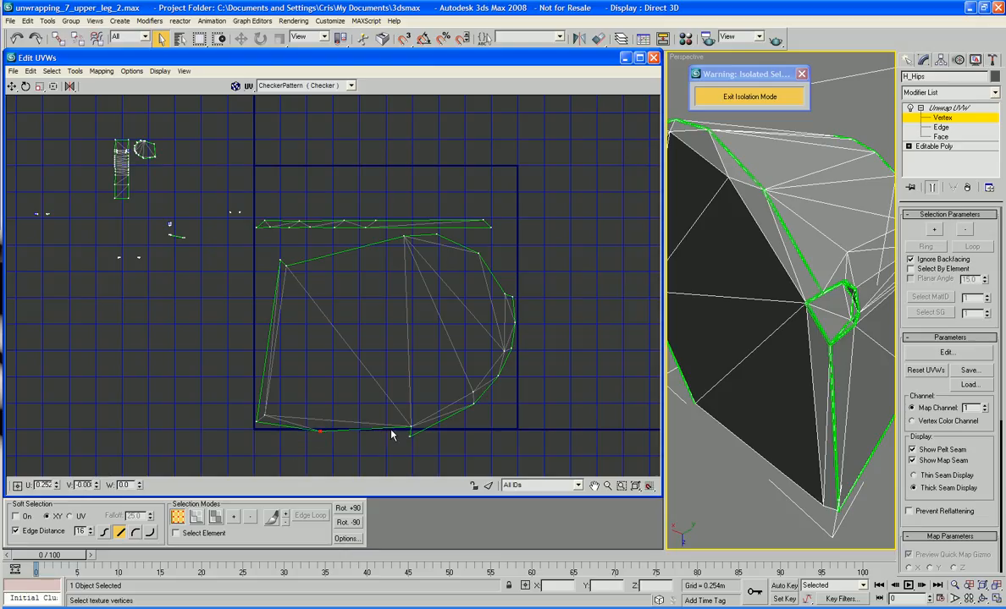
# - Check which bevel face lies under the panel's long lower edge and slide its outer vertex toward the shell's bottom middle corner
pyautogui.click(941, 136)
pyautogui.click(332, 426)
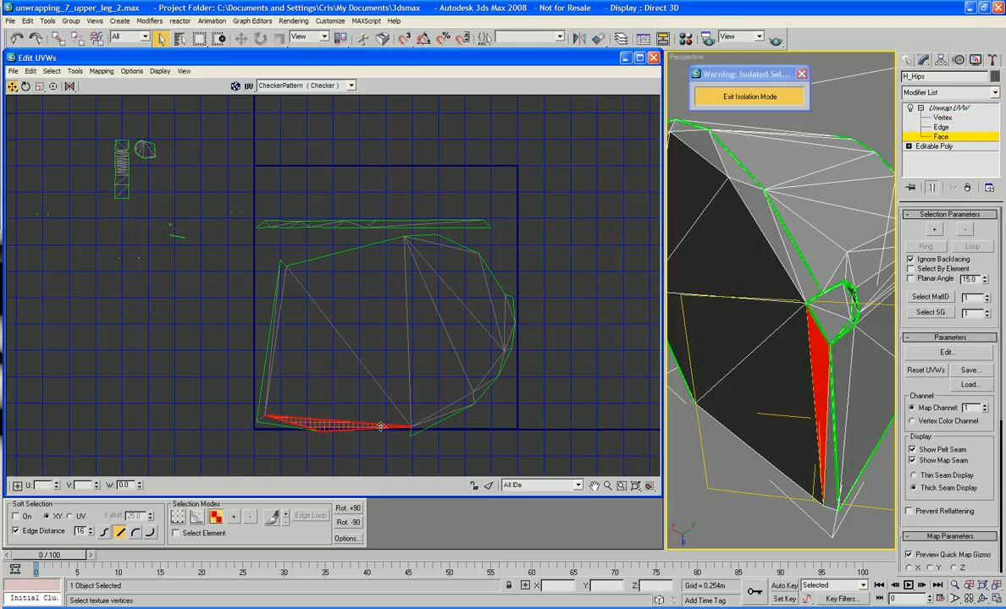
pyautogui.rightClick(347, 441)
pyautogui.click(325, 419)
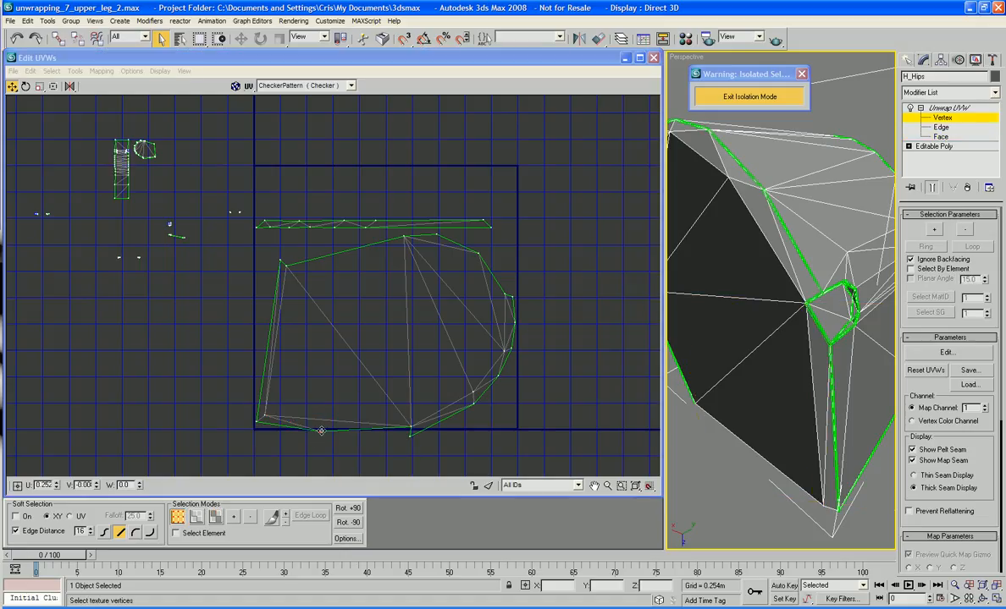
pyautogui.moveTo(321, 432); pyautogui.dragTo(375, 434)
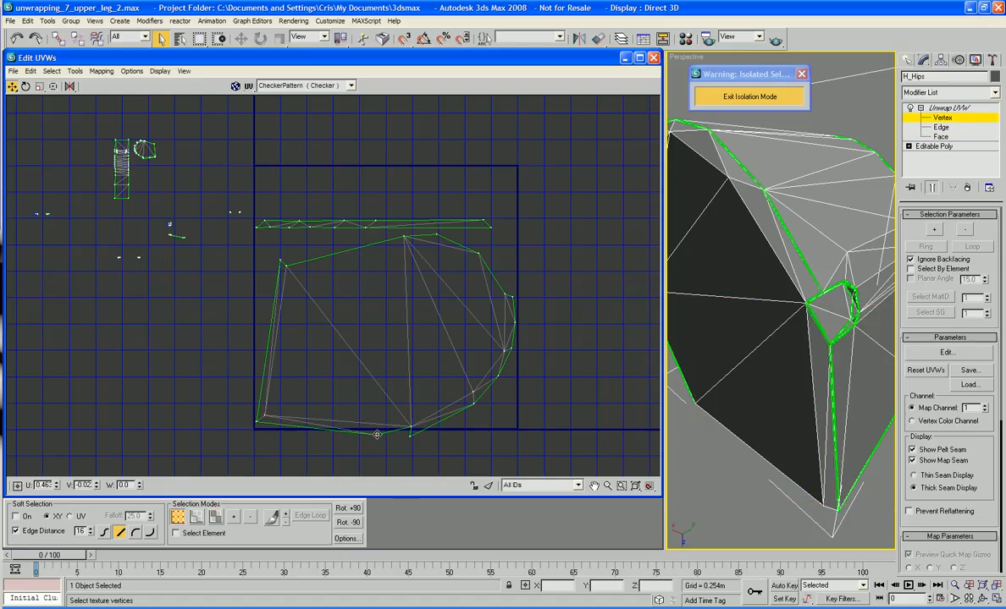
# - Target Weld the remaining bevel strip's inner and end vertices to the matching panel and bevel vertices along the shell's upper edge
pyautogui.rightClick(321, 238)
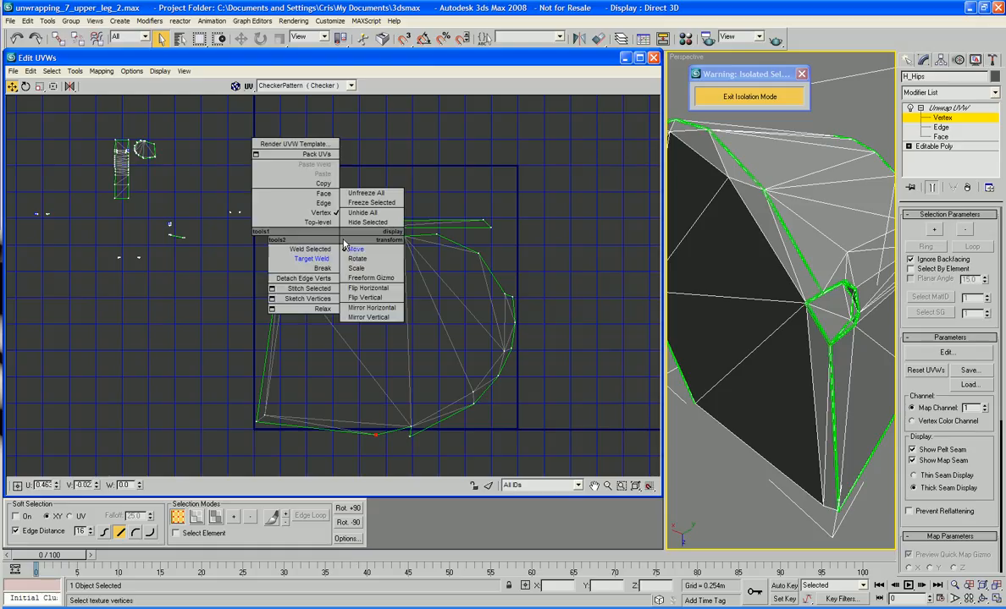
pyautogui.click(321, 250)
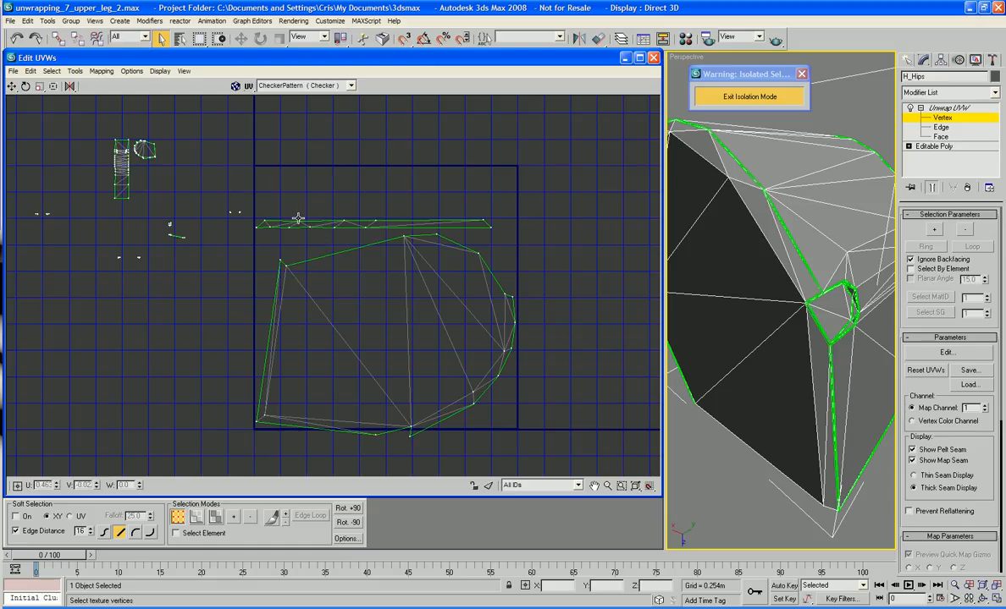
pyautogui.click(264, 221)
pyautogui.moveTo(266, 220); pyautogui.dragTo(507, 292)
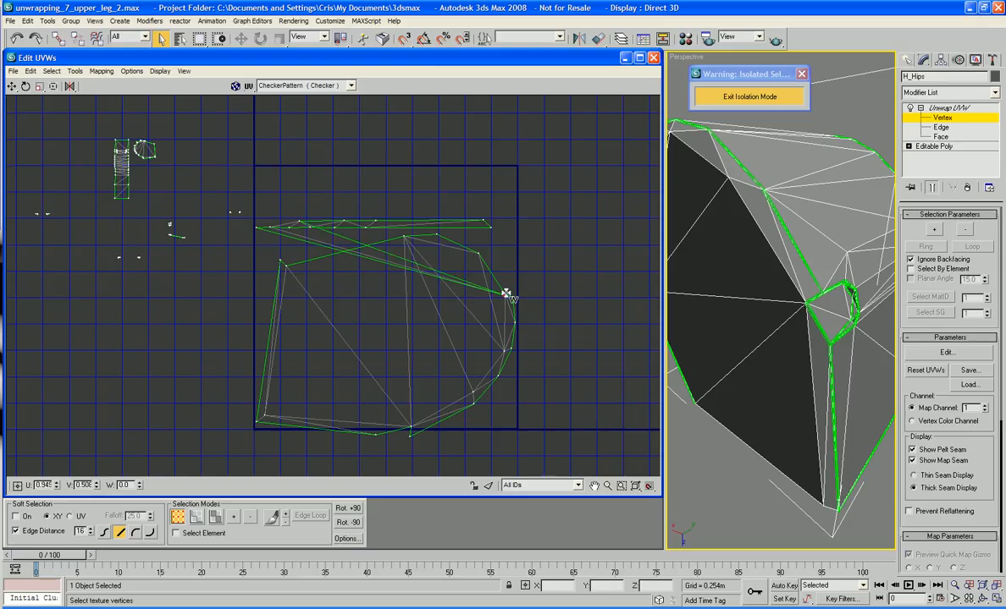
pyautogui.moveTo(254, 230); pyautogui.dragTo(507, 295)
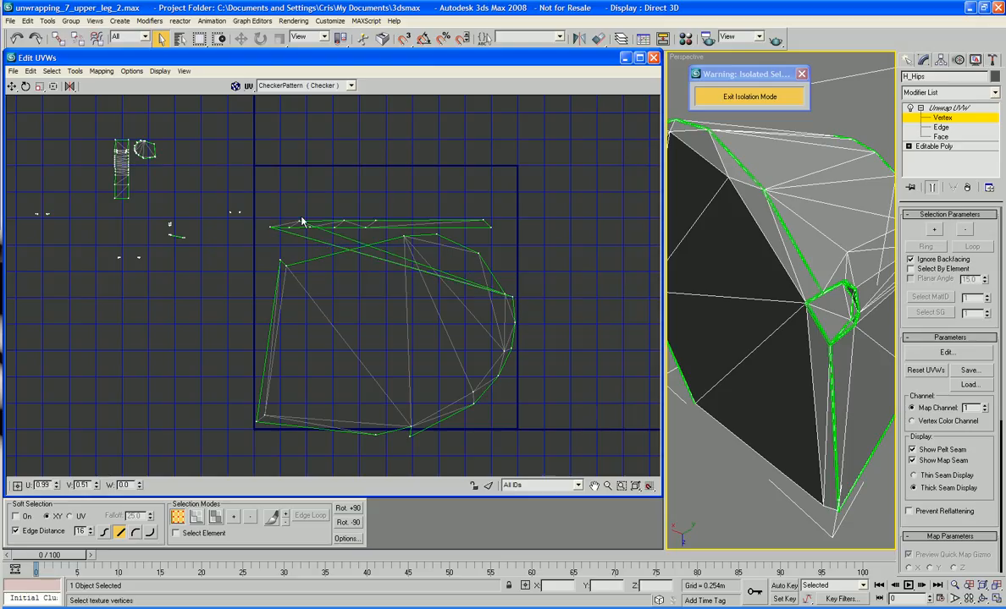
pyautogui.moveTo(301, 222); pyautogui.dragTo(479, 254)
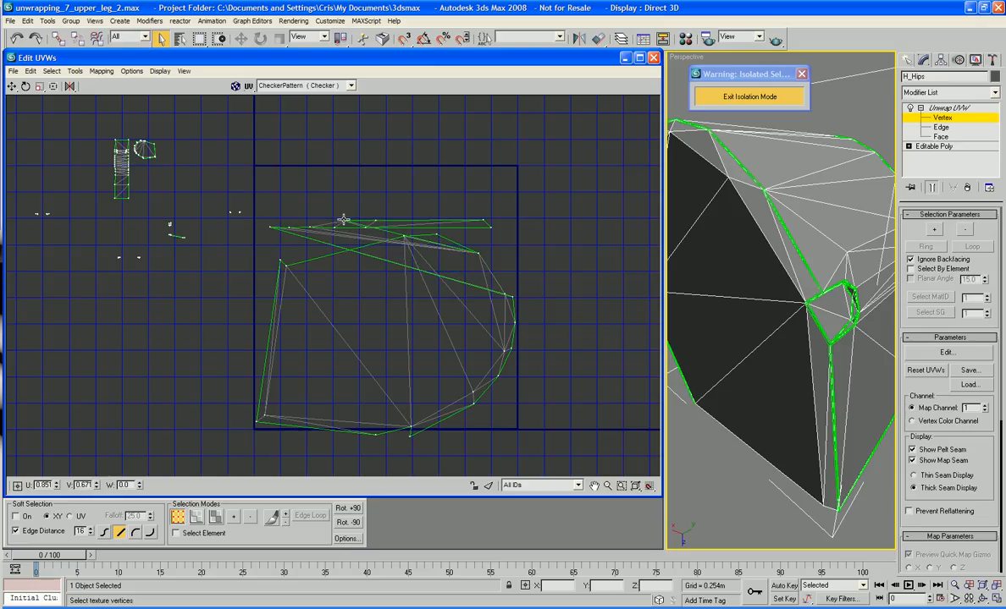
pyautogui.moveTo(344, 220); pyautogui.dragTo(404, 235)
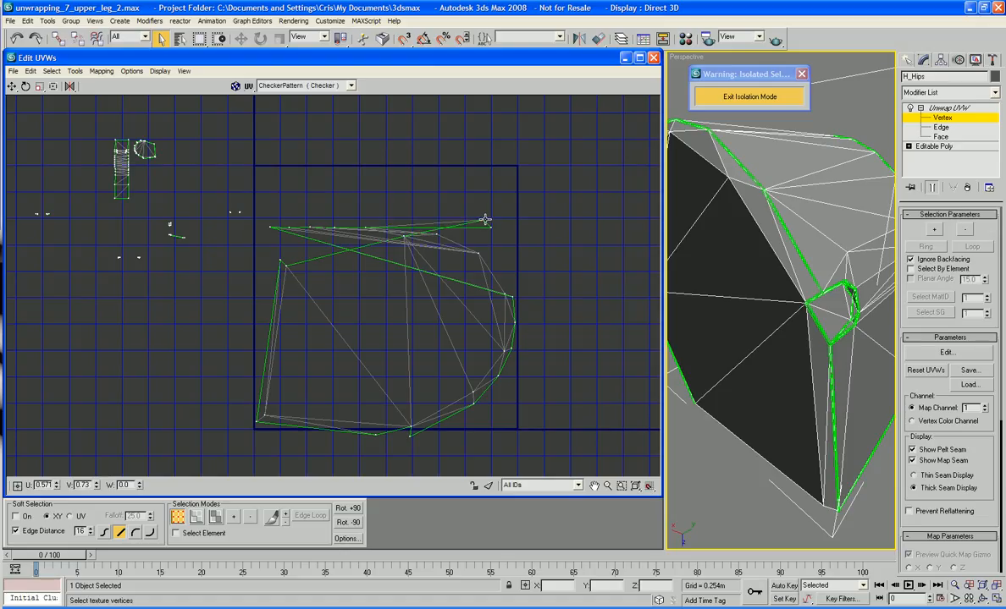
pyautogui.moveTo(485, 220); pyautogui.dragTo(287, 266)
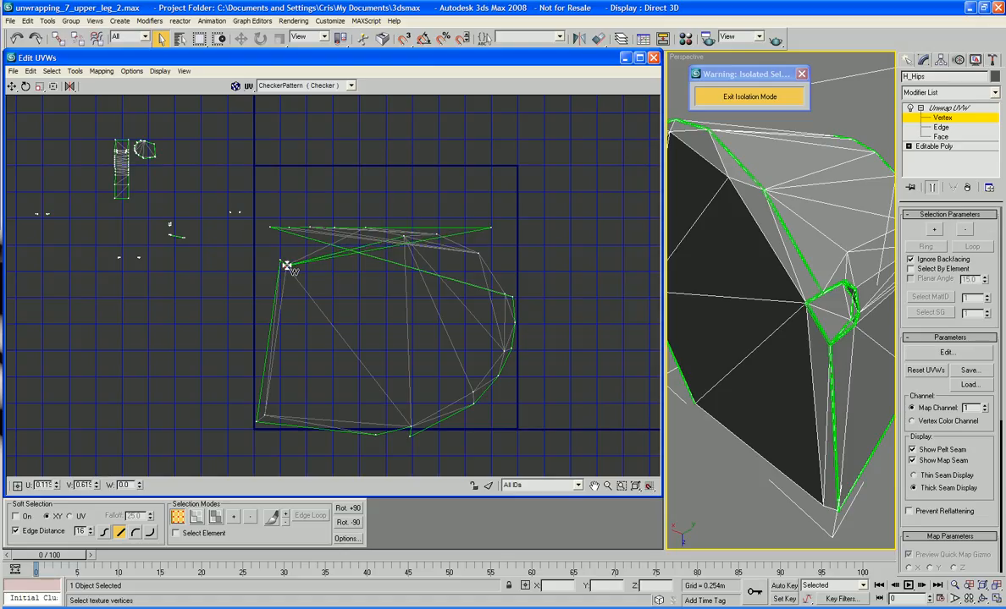
pyautogui.moveTo(491, 225); pyautogui.dragTo(281, 260)
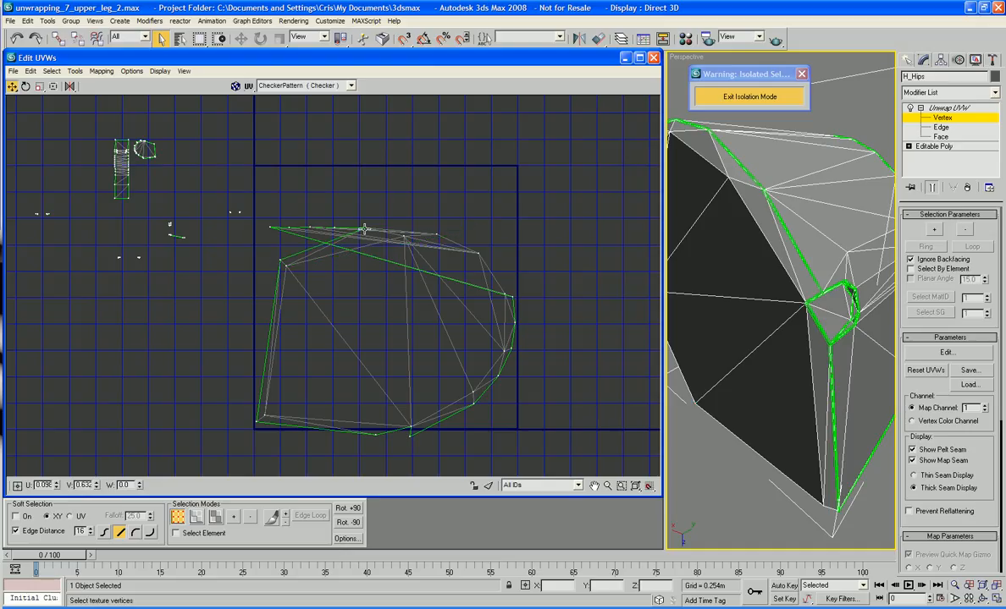
# - Move the loose outer bevel vertices along the shell's upper edge so they form an even, non-overlapping border around the panel
pyautogui.moveTo(365, 228); pyautogui.dragTo(440, 213)
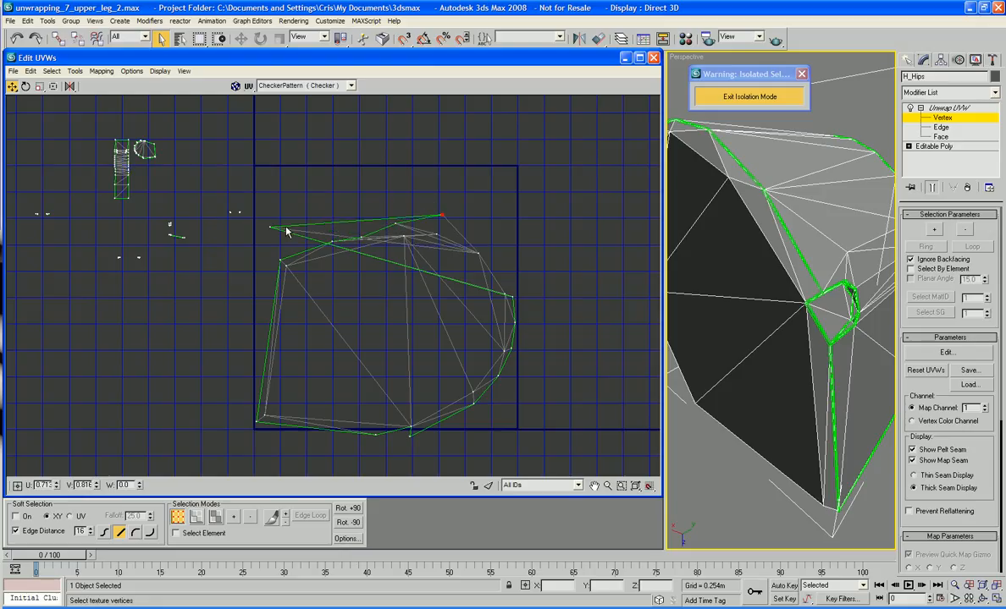
pyautogui.moveTo(272, 226); pyautogui.dragTo(494, 222)
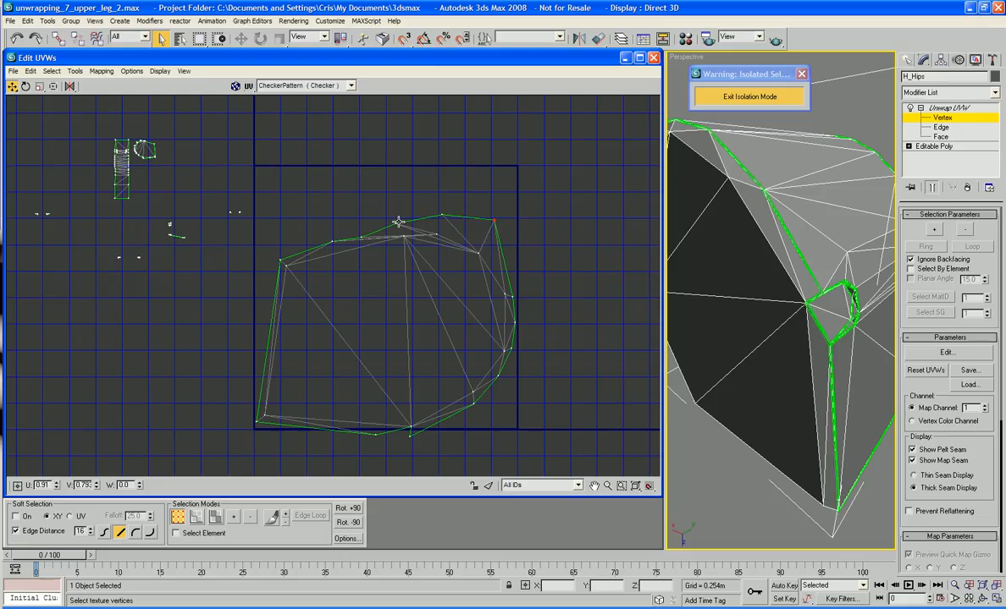
pyautogui.moveTo(398, 222); pyautogui.dragTo(443, 225)
pyautogui.moveTo(359, 238); pyautogui.dragTo(418, 228)
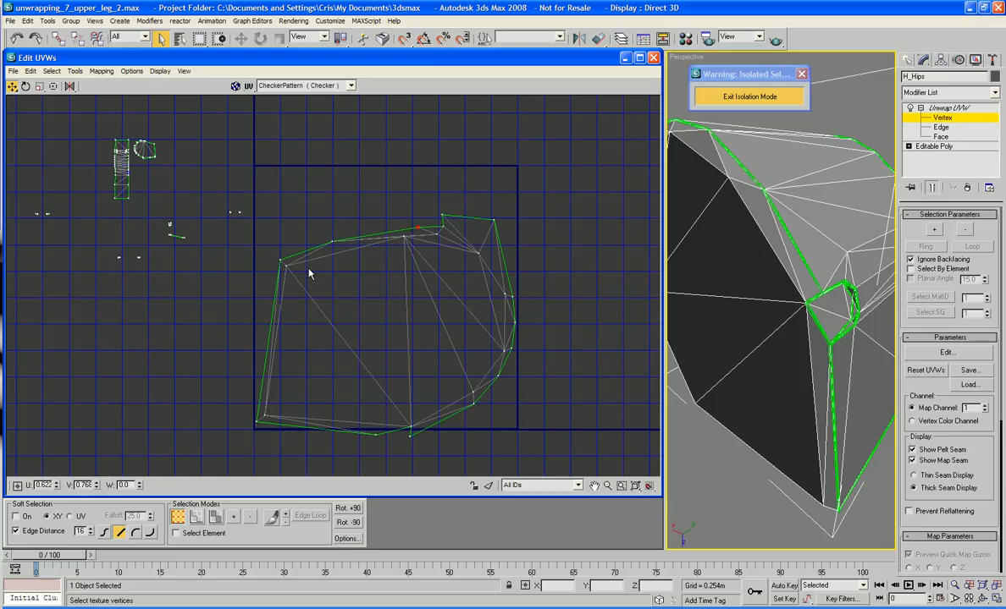
pyautogui.moveTo(330, 240); pyautogui.dragTo(393, 231)
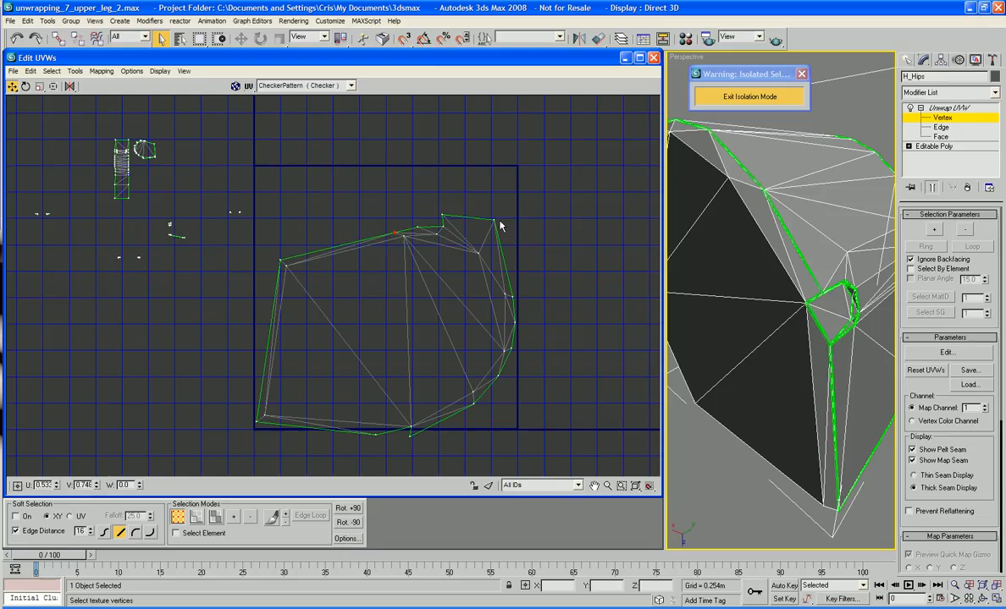
pyautogui.moveTo(499, 223); pyautogui.dragTo(500, 264)
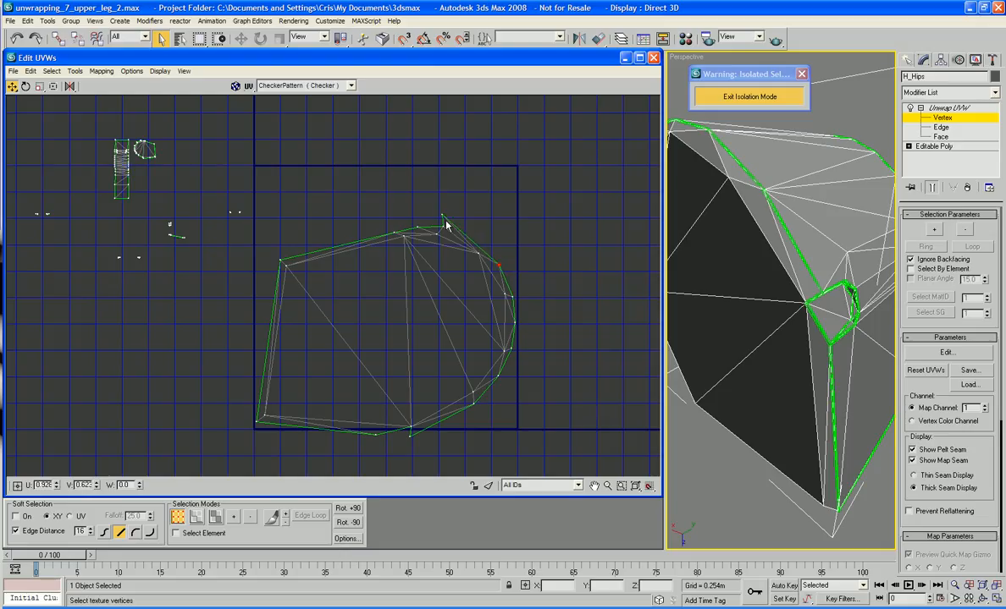
pyautogui.moveTo(443, 217); pyautogui.dragTo(474, 240)
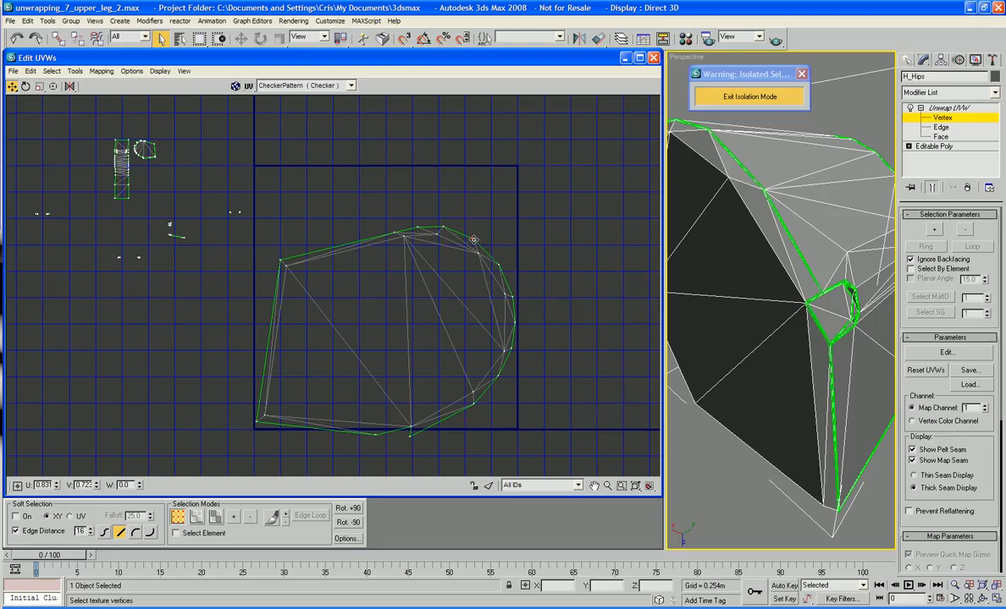
# - Select all faces of the finished panel shell and scale it down to about the size of the first finished panel shell
pyautogui.rightClick(496, 196)
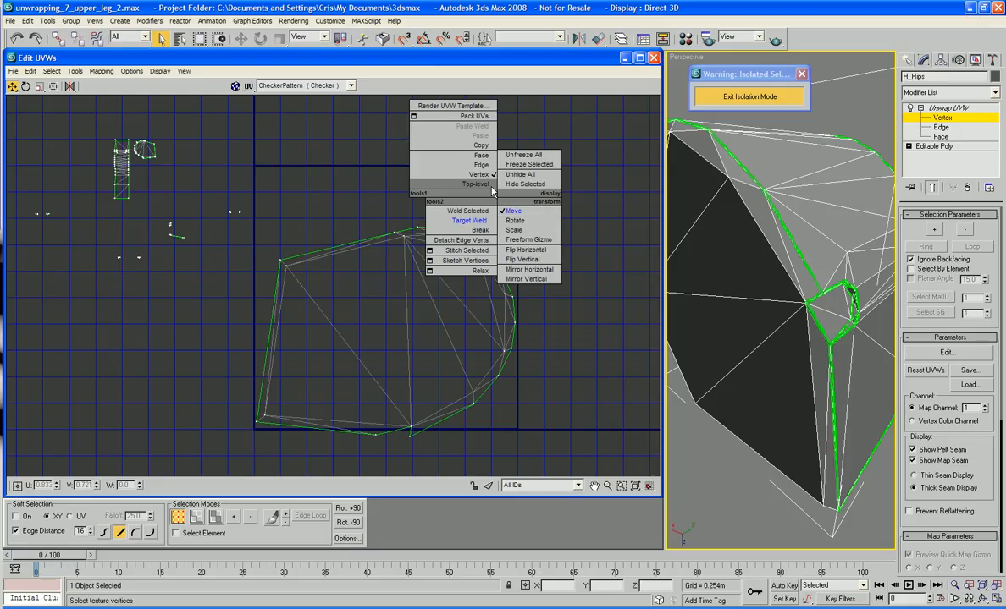
pyautogui.click(480, 155)
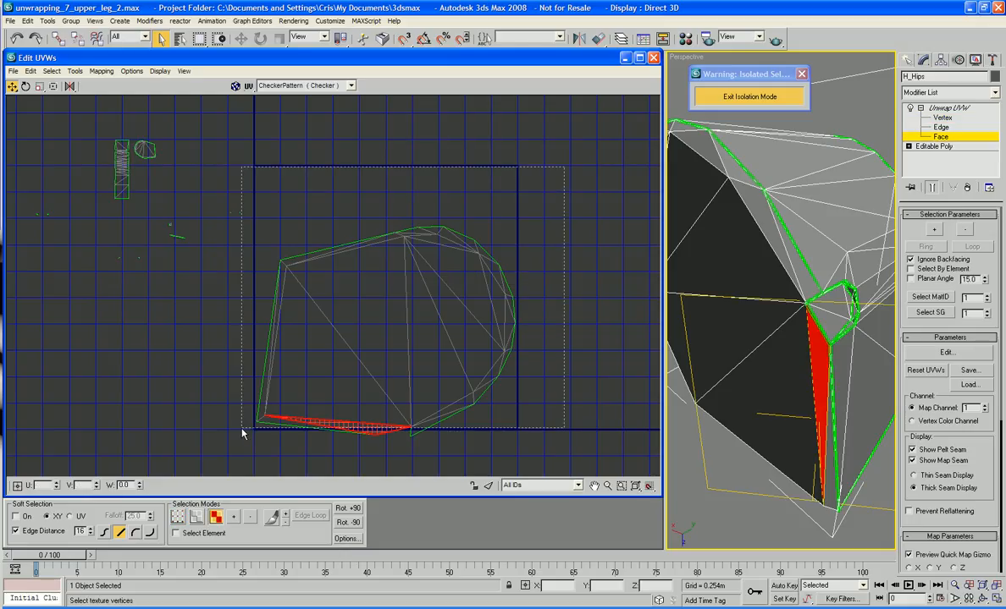
pyautogui.hotkey('ctrl', 'a')
pyautogui.rightClick(367, 321)
pyautogui.click(381, 342)
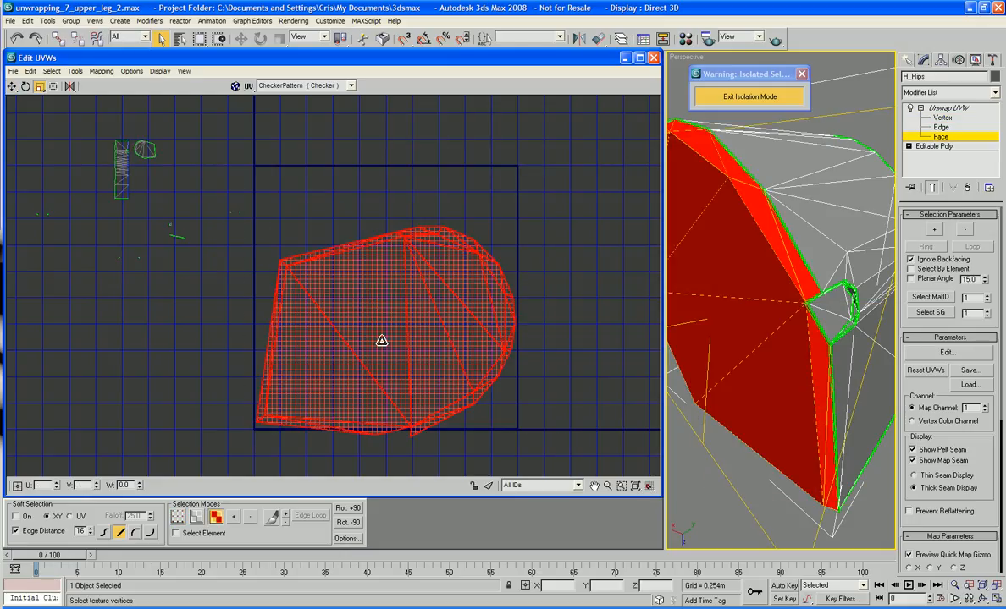
pyautogui.moveTo(381, 342); pyautogui.dragTo(409, 384)
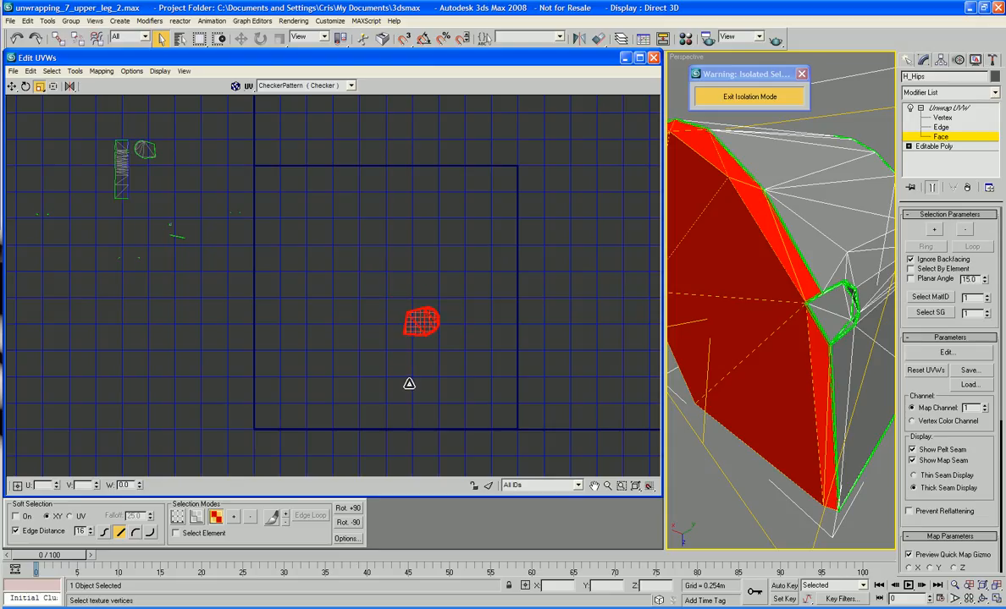
pyautogui.moveTo(413, 321); pyautogui.dragTo(425, 375)
# - Move the scaled panel shell out of the UV square to just below the first finished panel shell
pyautogui.rightClick(420, 311)
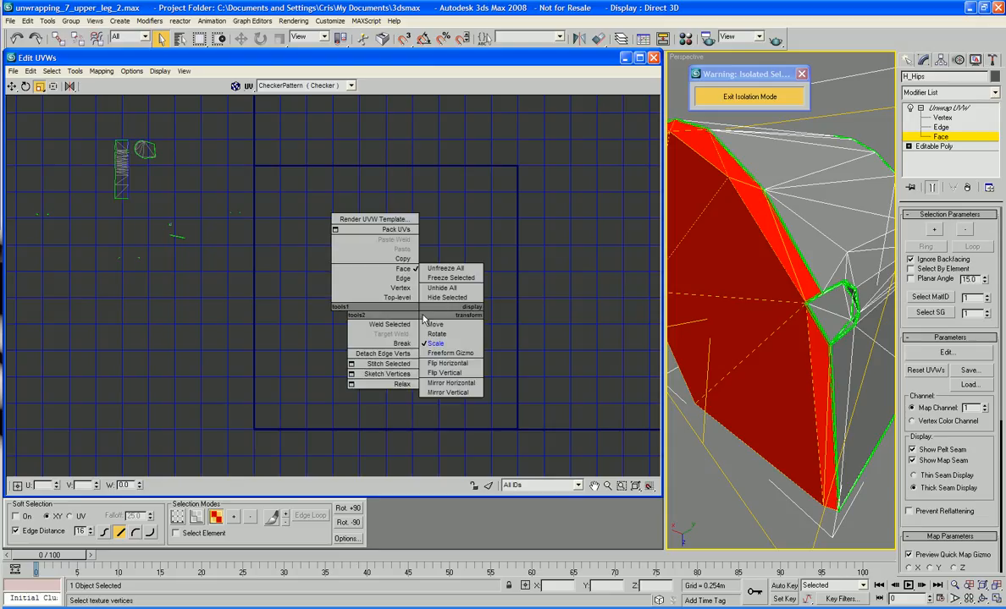
pyautogui.click(426, 319)
pyautogui.rightClick(425, 316)
pyautogui.click(439, 329)
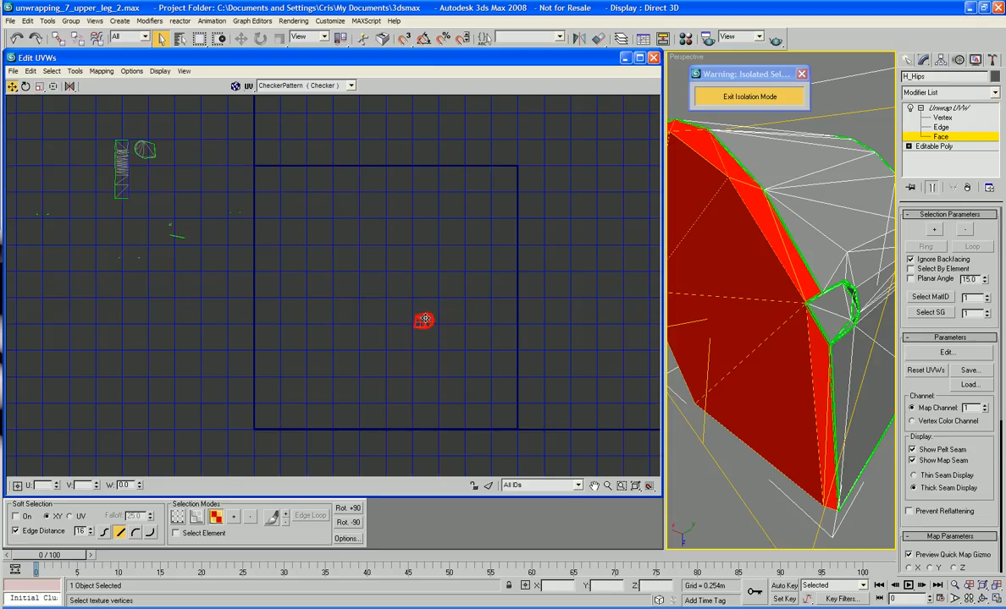
pyautogui.moveTo(419, 322); pyautogui.dragTo(146, 170)
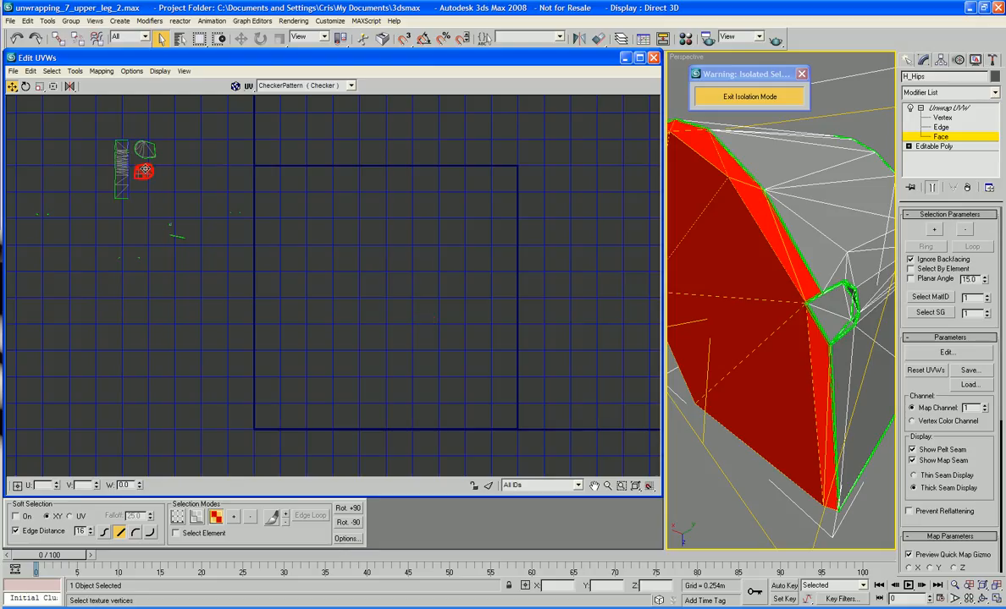
# - Select the faces of the small unflattened hip panel together with all the bevel faces surrounding it
pyautogui.click(174, 238)
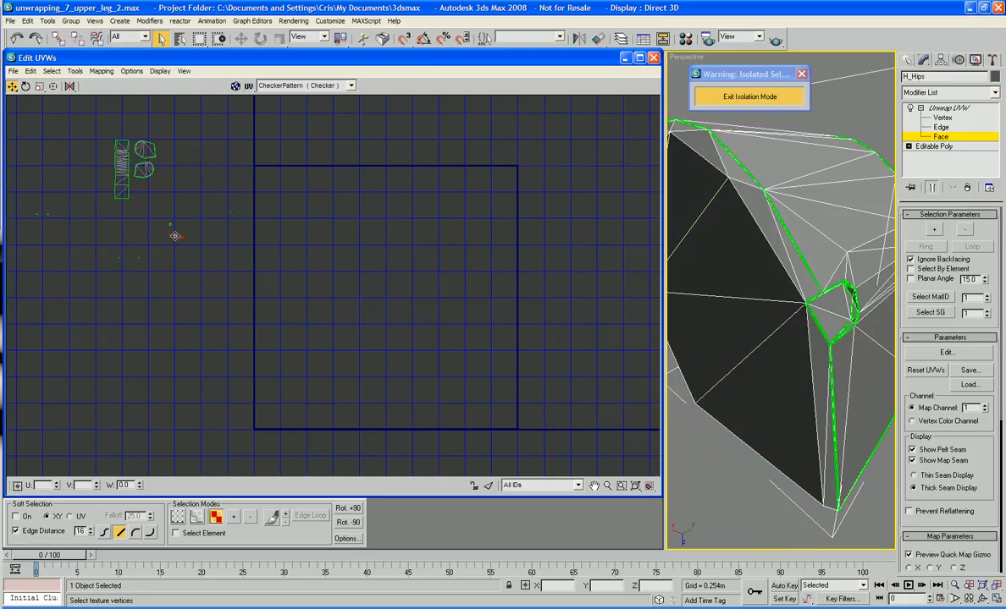
pyautogui.moveTo(795, 402); pyautogui.dragTo(795, 315, button='middle')
pyautogui.scroll(-4, 806, 332)
pyautogui.scroll(2, 808, 315)
pyautogui.scroll(6, 874, 325)
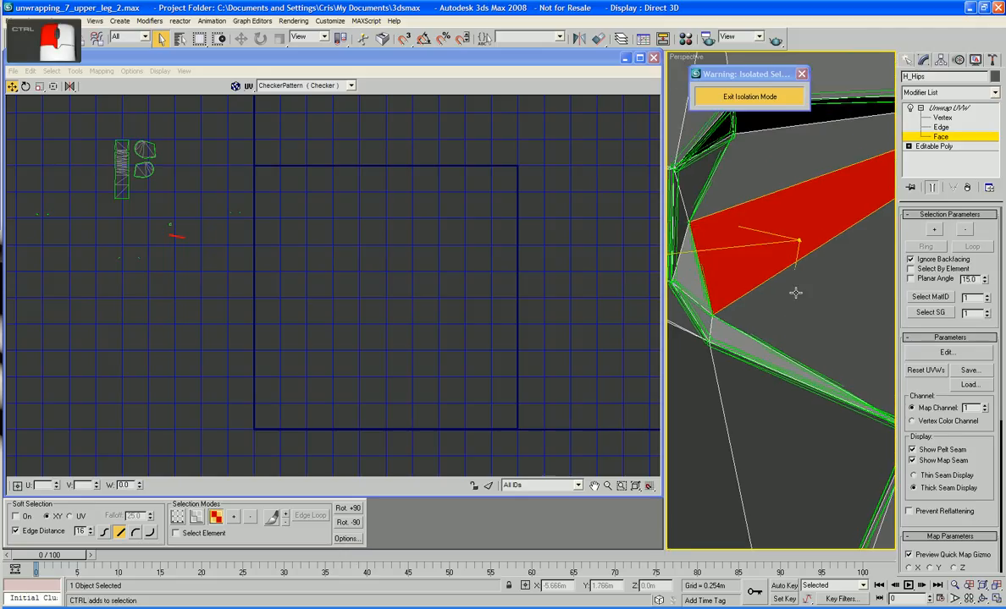
pyautogui.keyDown('ctrl'); pyautogui.click(794, 293); pyautogui.keyUp('ctrl')
pyautogui.keyDown('ctrl'); pyautogui.click(757, 177); pyautogui.keyUp('ctrl')
pyautogui.moveTo(759, 172); pyautogui.dragTo(761, 193, button='middle')
pyautogui.keyDown('ctrl'); pyautogui.click(762, 193); pyautogui.keyUp('ctrl')
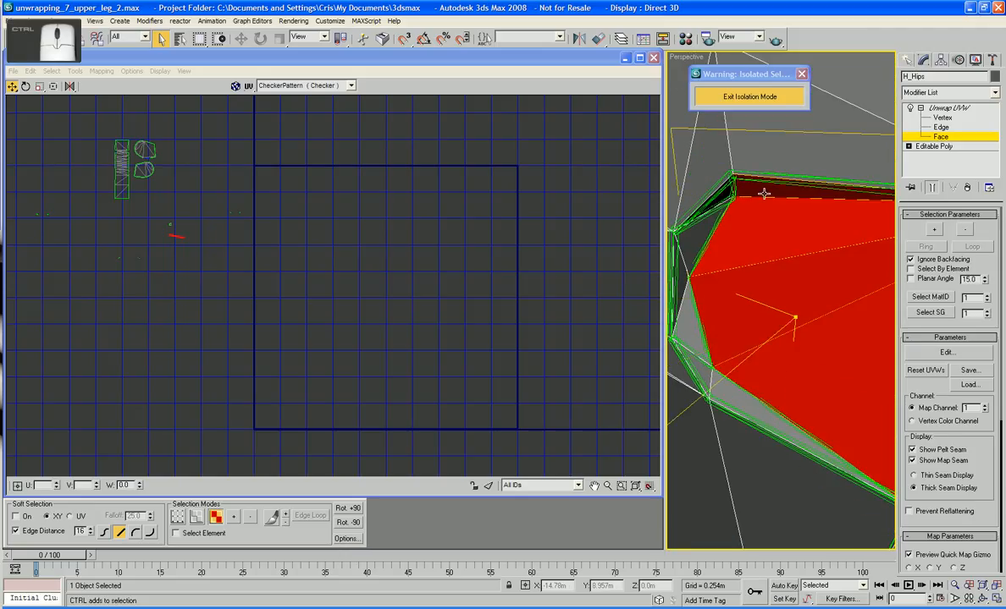
pyautogui.keyDown('ctrl'); pyautogui.click(701, 233); pyautogui.keyUp('ctrl')
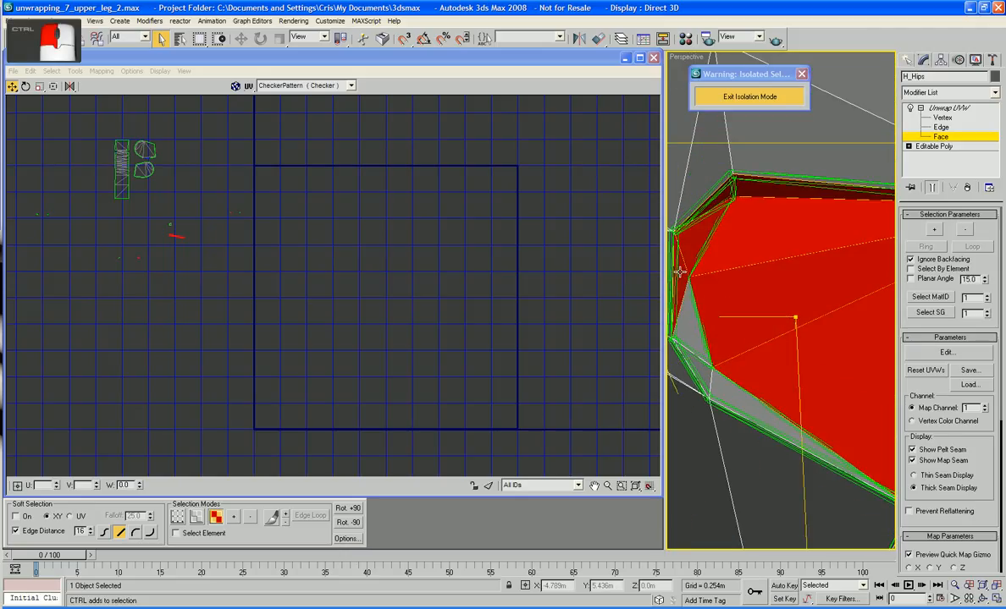
pyautogui.keyDown('ctrl'); pyautogui.click(695, 309); pyautogui.keyUp('ctrl')
pyautogui.keyDown('ctrl'); pyautogui.click(697, 371); pyautogui.keyUp('ctrl')
pyautogui.keyDown('ctrl'); pyautogui.click(734, 397); pyautogui.keyUp('ctrl')
# - Break the selected panel and bevel faces off and apply Flatten Mapping to them
pyautogui.moveTo(364, 284); pyautogui.dragTo(421, 327, button='middle')
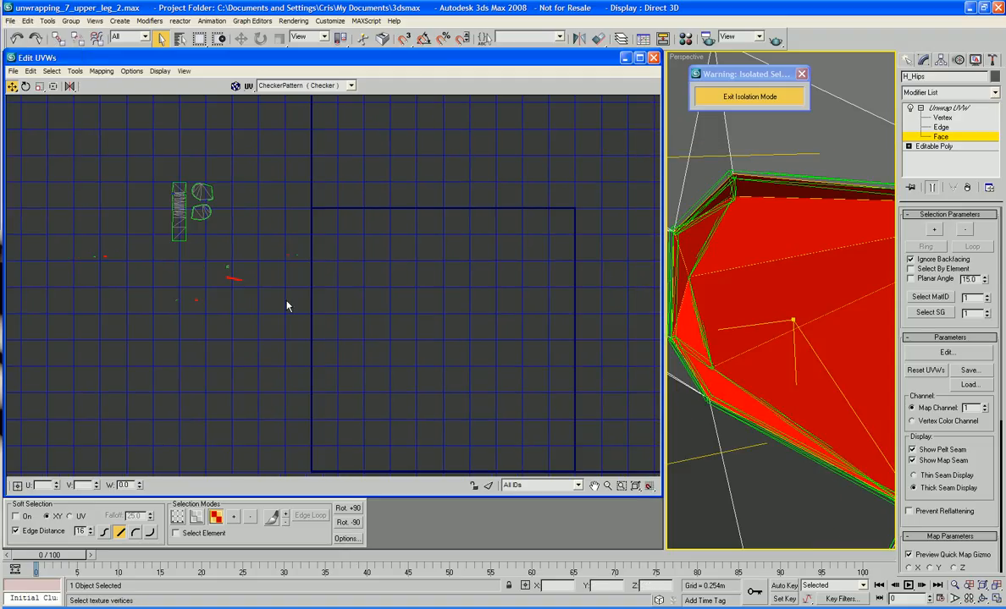
pyautogui.rightClick(230, 278)
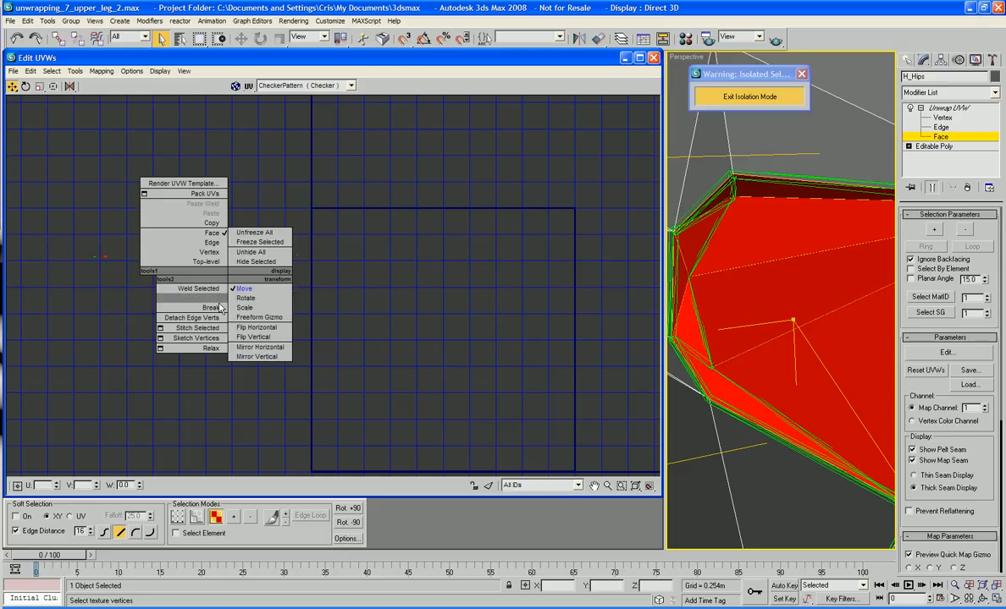
pyautogui.click(219, 309)
pyautogui.click(101, 72)
pyautogui.click(108, 85)
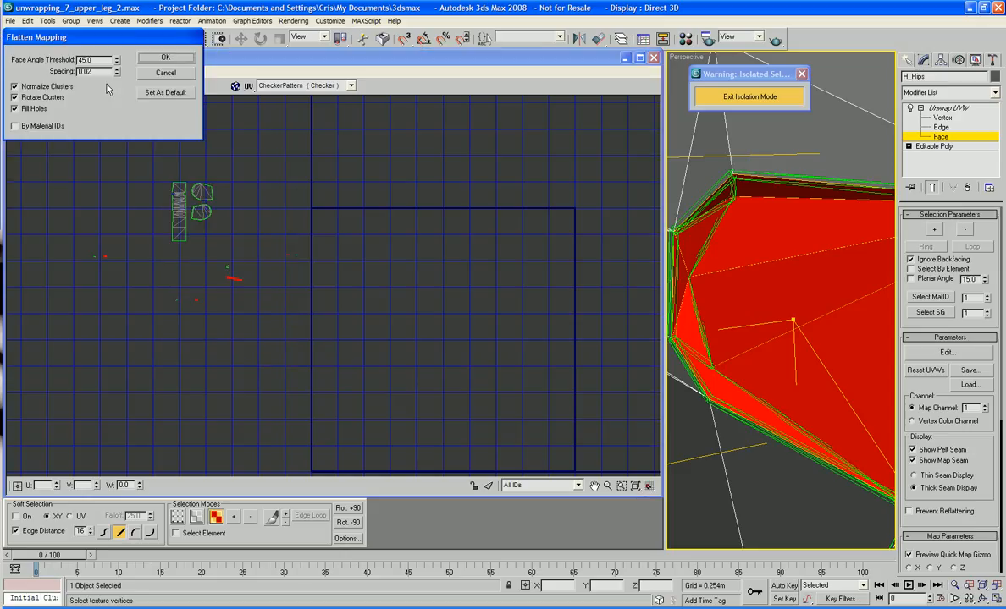
pyautogui.click(96, 62)
pyautogui.click(165, 56)
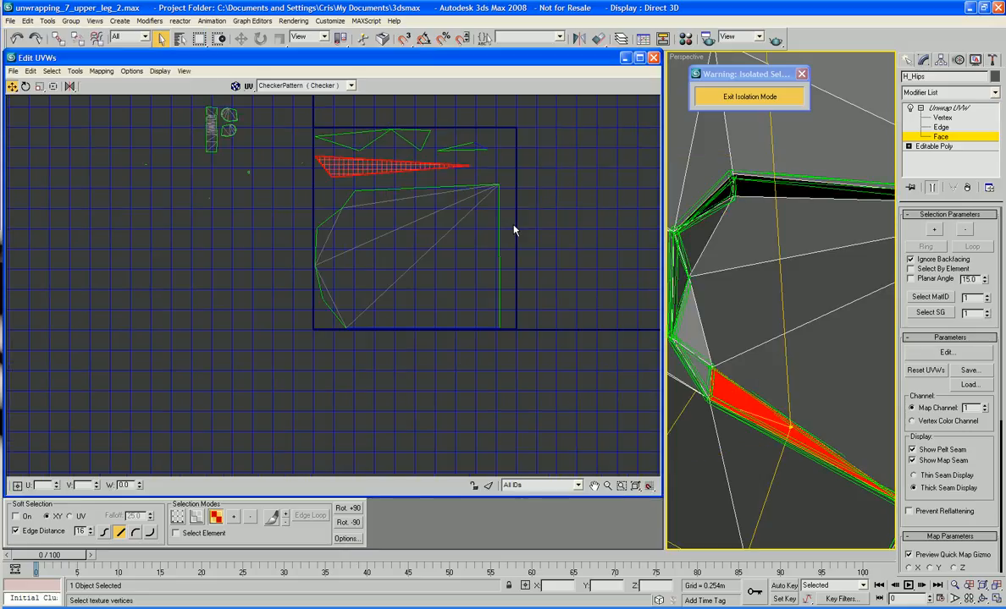
# - Move the long bevel strip below the flattened panel, Target Weld its inner vertices to the panel's lower edge, and pull its outer vertex closer
pyautogui.click(532, 222)
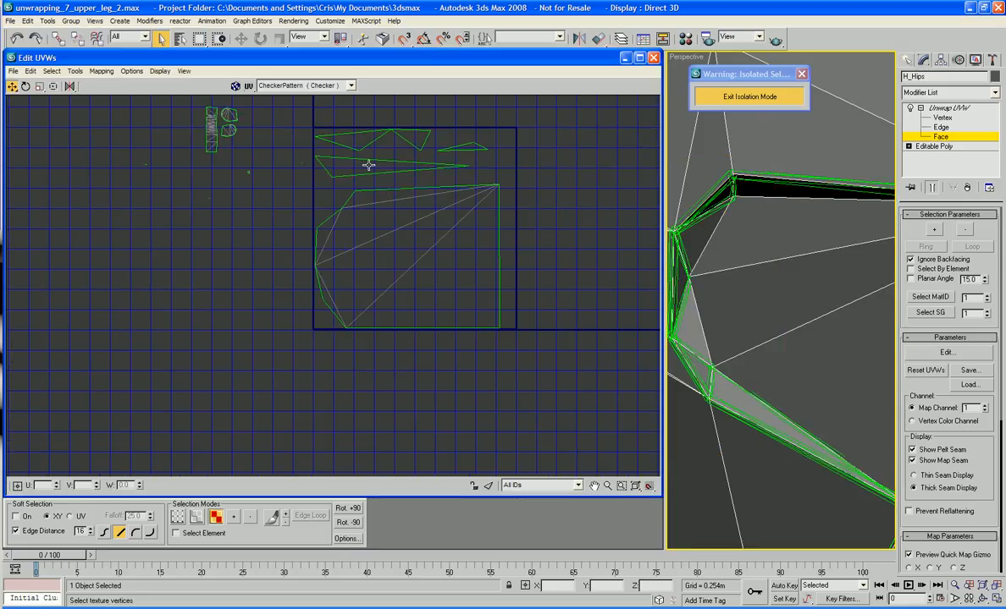
pyautogui.moveTo(368, 165); pyautogui.dragTo(405, 351)
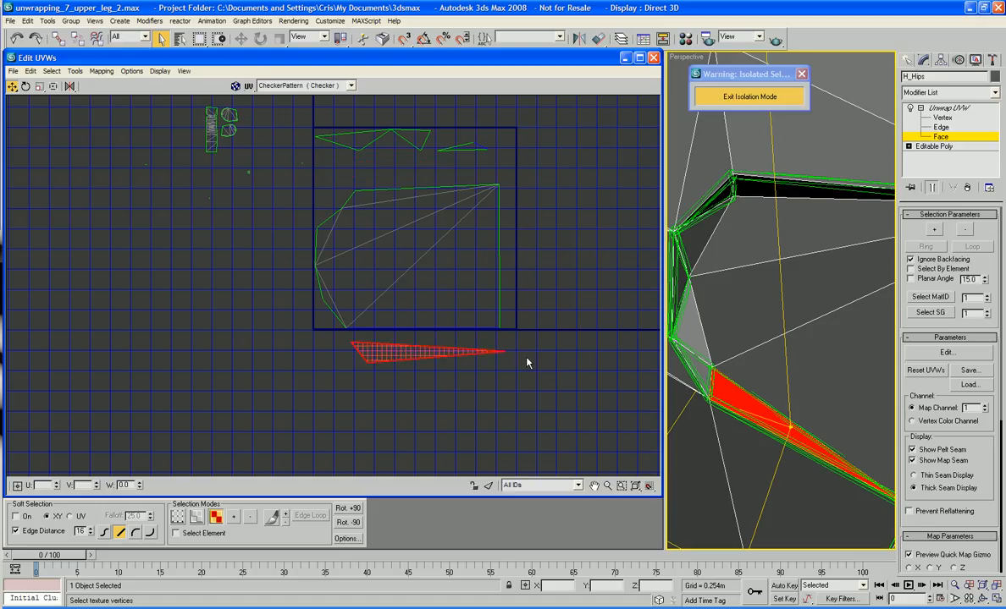
pyautogui.rightClick(521, 354)
pyautogui.click(461, 315)
pyautogui.rightClick(503, 329)
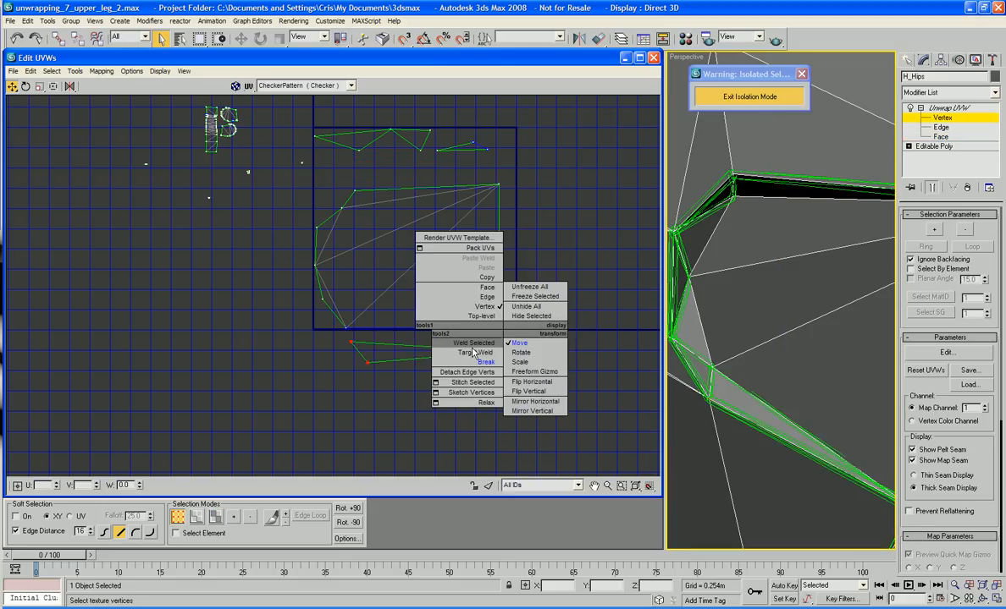
pyautogui.click(473, 352)
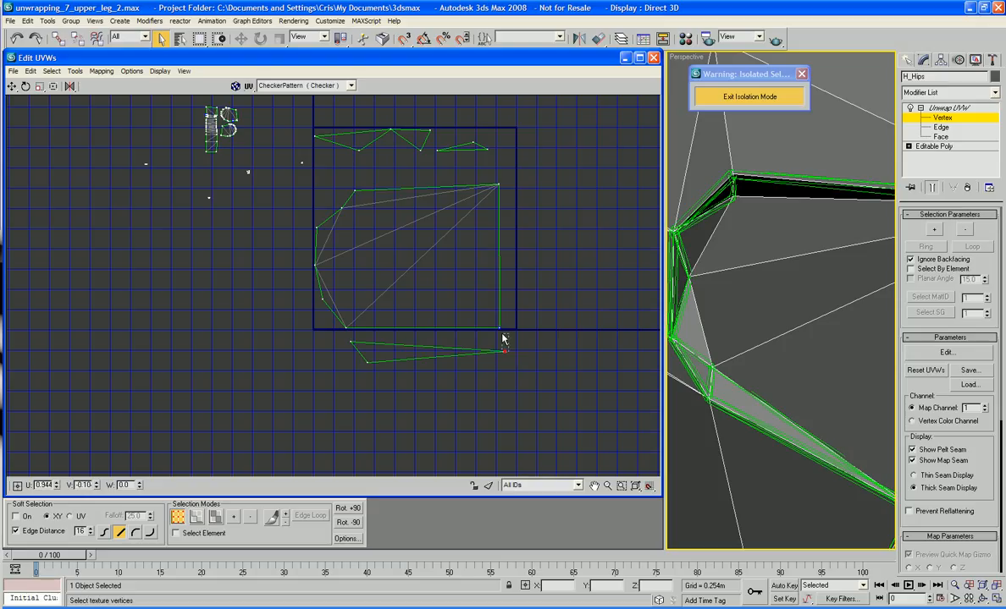
pyautogui.moveTo(505, 350); pyautogui.dragTo(499, 330)
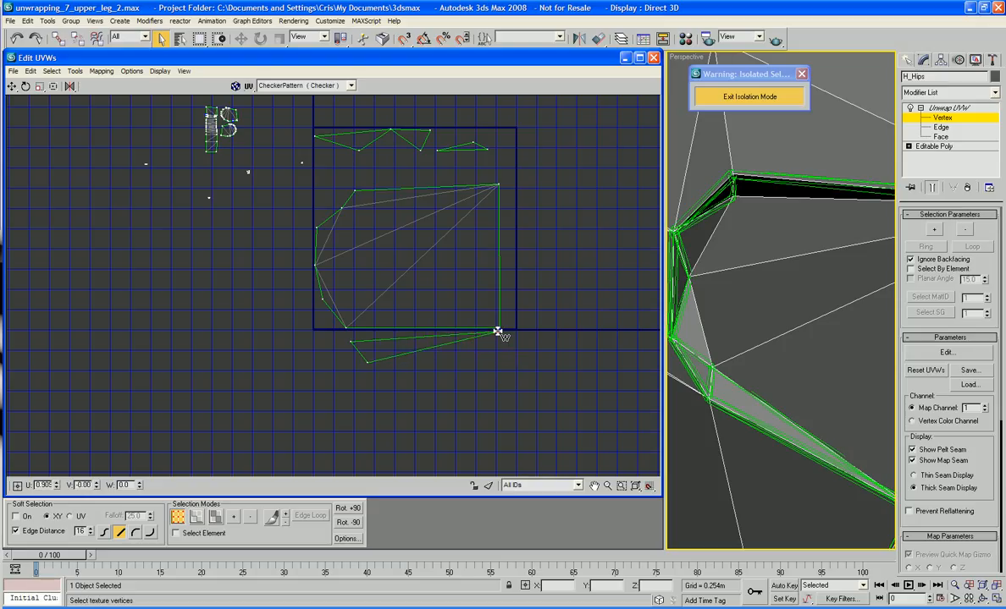
pyautogui.moveTo(351, 341); pyautogui.dragTo(345, 329)
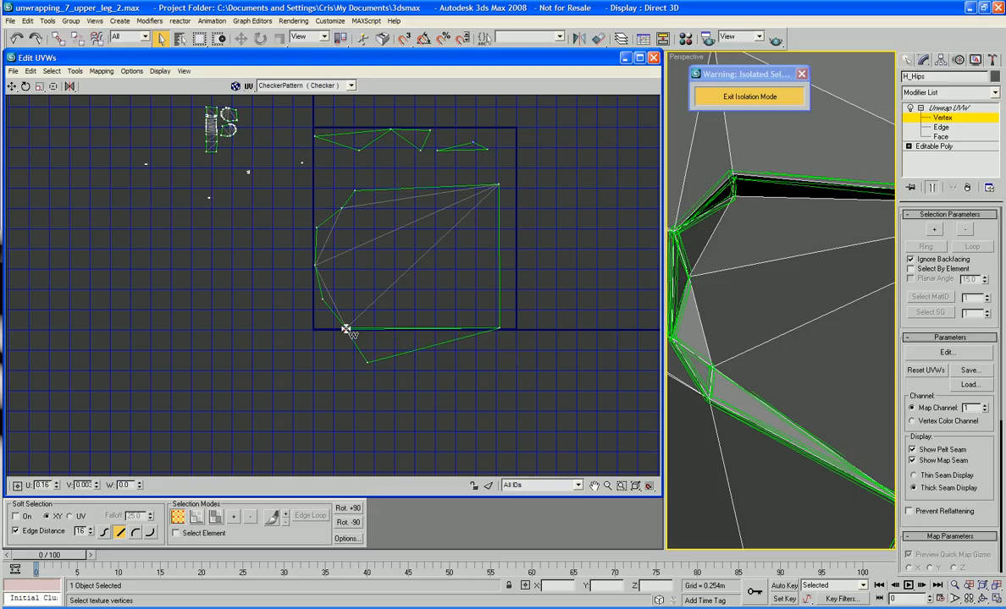
pyautogui.moveTo(375, 361); pyautogui.dragTo(359, 342)
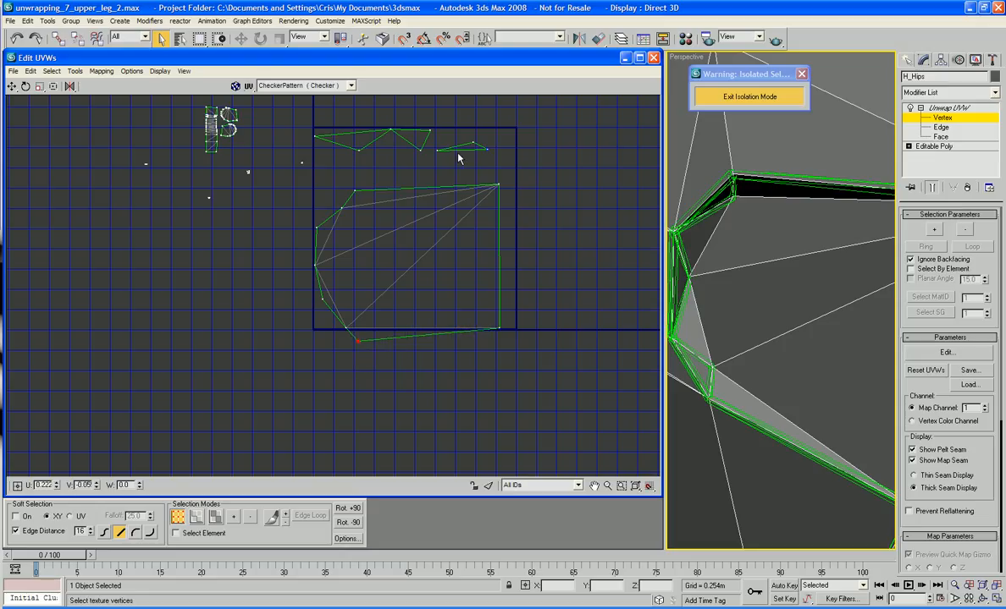
# - Target Weld the small triangular bevel piece into the gap at the panel shell's lower-left corner
pyautogui.click(438, 153)
pyautogui.moveTo(438, 153); pyautogui.dragTo(322, 297)
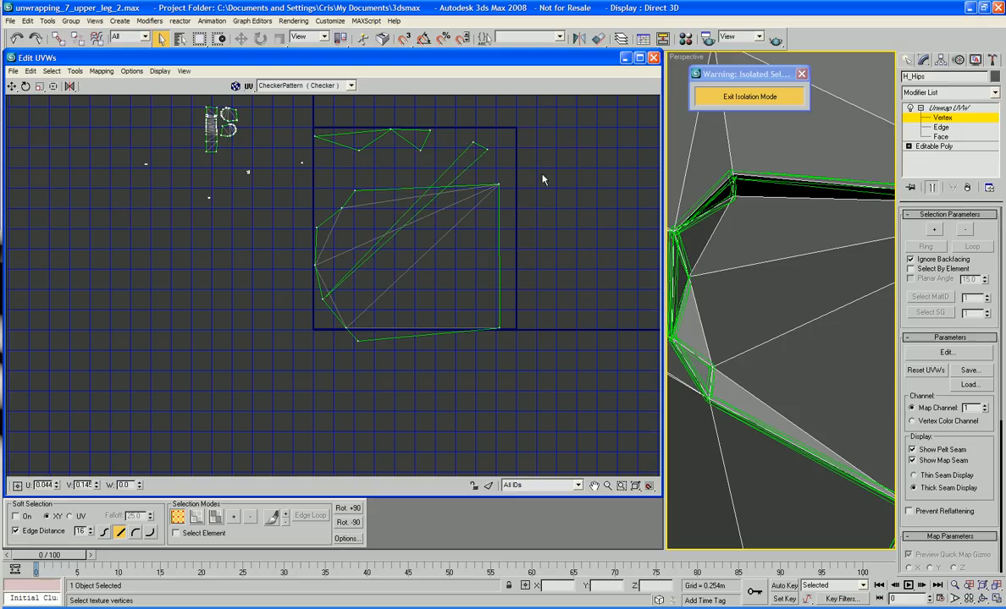
pyautogui.moveTo(488, 154); pyautogui.dragTo(359, 342)
pyautogui.moveTo(470, 146); pyautogui.dragTo(352, 324)
pyautogui.moveTo(343, 218); pyautogui.dragTo(354, 230, button='middle')
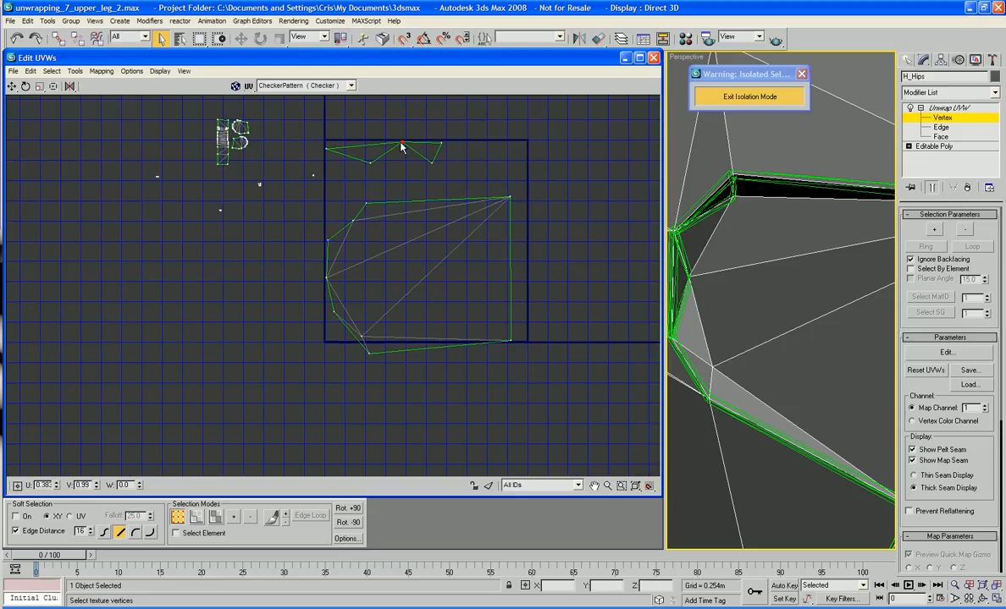
# - Target Weld the zigzag bevel strip along the panel's curved left edge and shift the panel's leftmost inner vertex inward to clear the overlap
pyautogui.click(370, 164)
pyautogui.moveTo(371, 166); pyautogui.dragTo(326, 278)
pyautogui.moveTo(328, 148); pyautogui.dragTo(332, 312)
pyautogui.moveTo(403, 144); pyautogui.dragTo(328, 238)
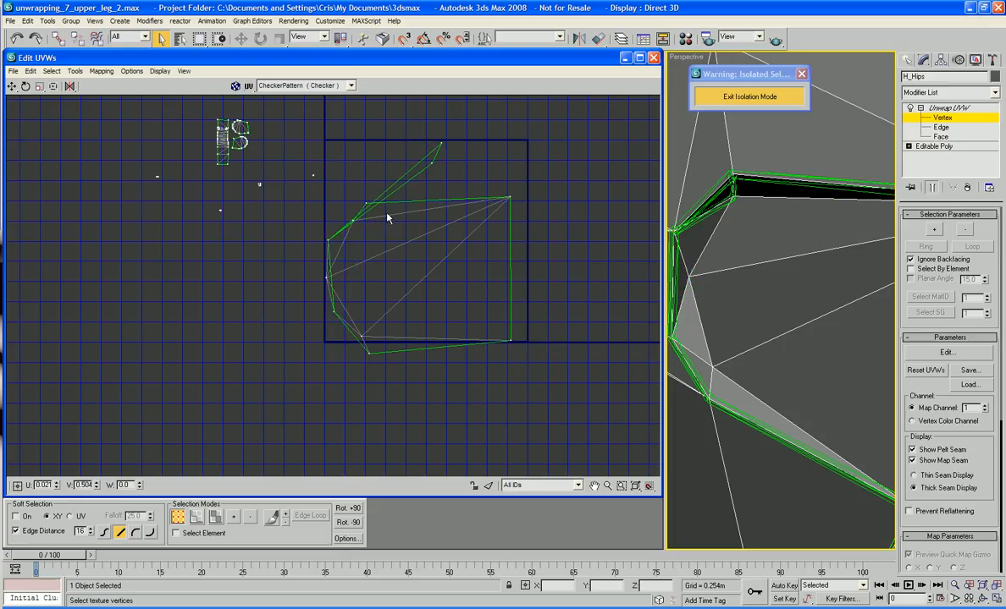
pyautogui.moveTo(433, 164); pyautogui.dragTo(353, 221)
pyautogui.moveTo(441, 144); pyautogui.dragTo(364, 206)
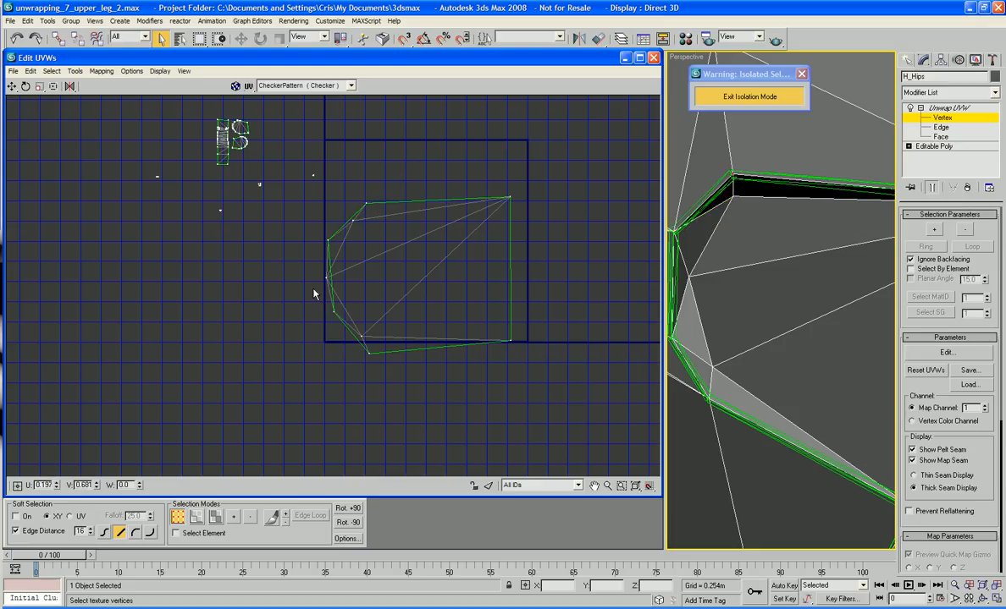
pyautogui.moveTo(325, 279); pyautogui.dragTo(335, 278)
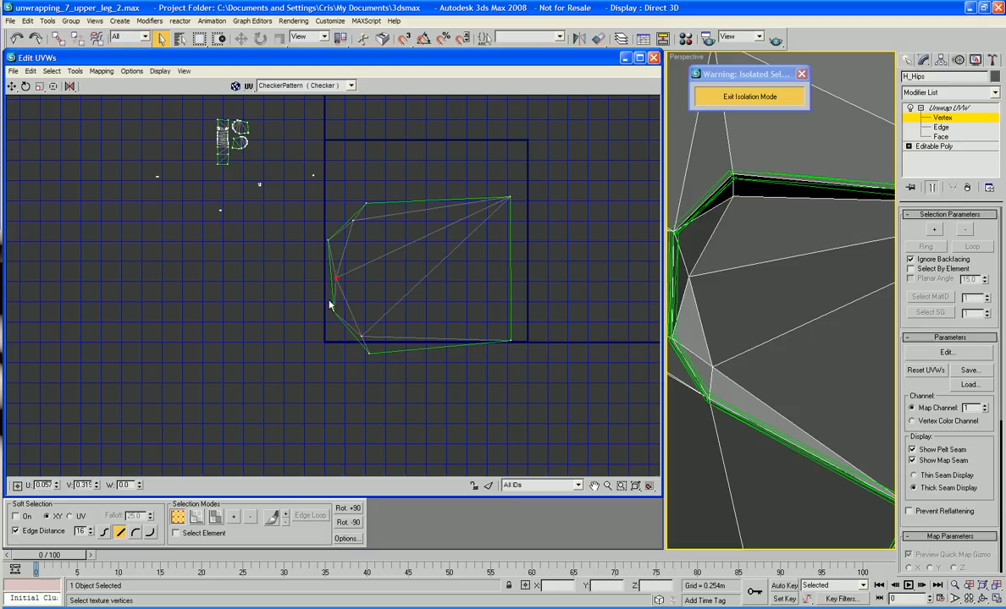
# - Select all faces of the finished small panel shell and scale it down to about the size of the other finished shells
pyautogui.scroll(-5, 268, 323)
pyautogui.rightClick(446, 258)
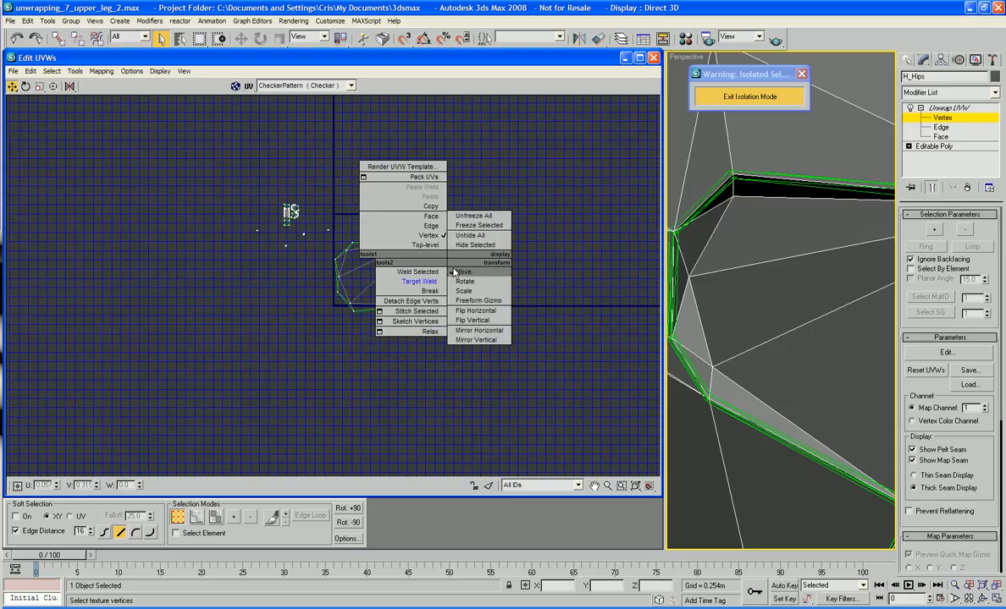
pyautogui.click(432, 217)
pyautogui.moveTo(442, 226); pyautogui.dragTo(372, 457)
pyautogui.rightClick(378, 270)
pyautogui.click(394, 303)
pyautogui.moveTo(372, 279); pyautogui.dragTo(373, 367)
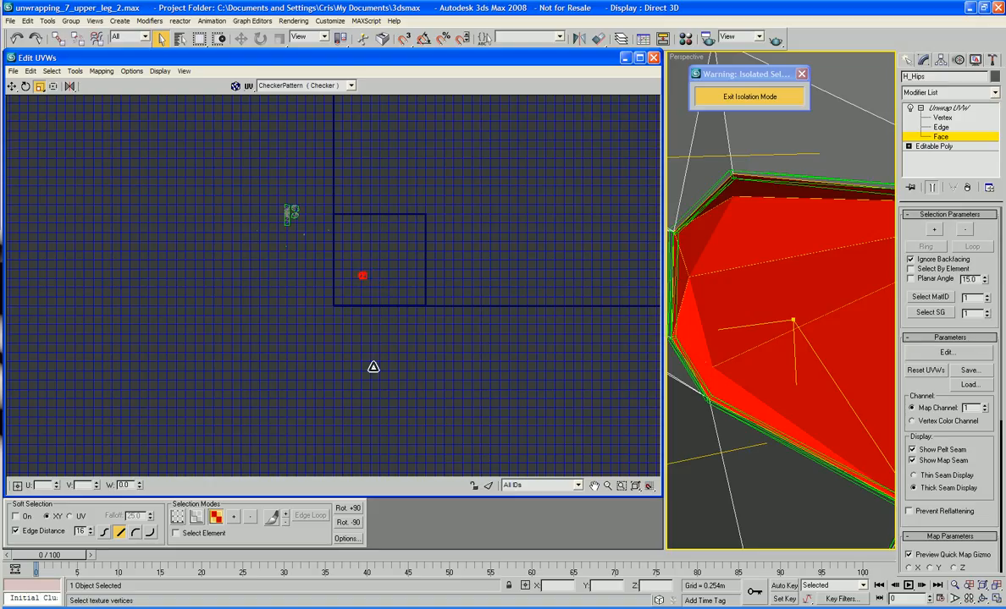
# - Move the scaled shell out of the UV square to below the other finished panel shells and rotate it +90 degrees
pyautogui.rightClick(366, 314)
pyautogui.click(382, 328)
pyautogui.scroll(5, 338, 207)
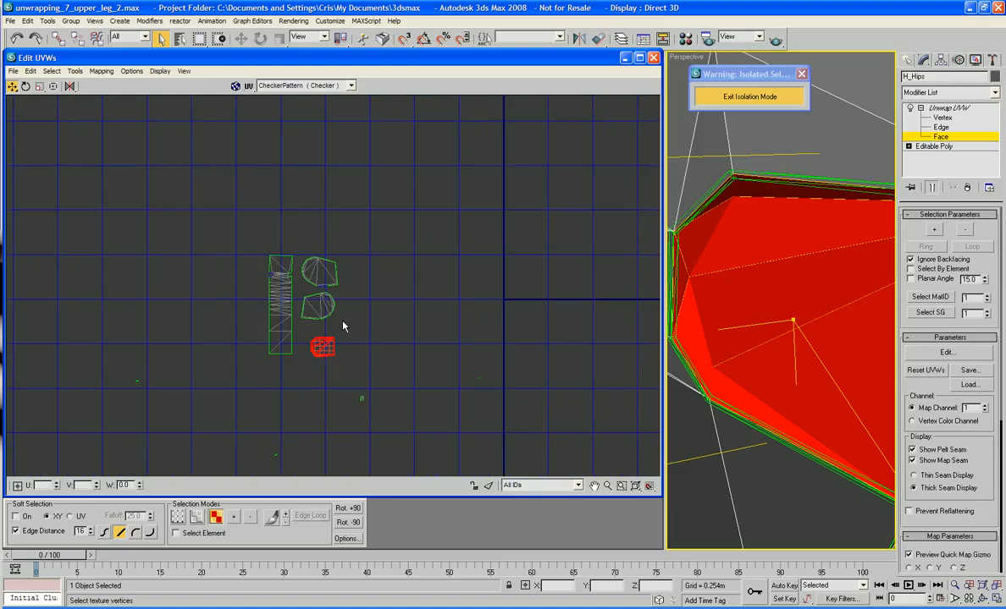
pyautogui.rightClick(301, 329)
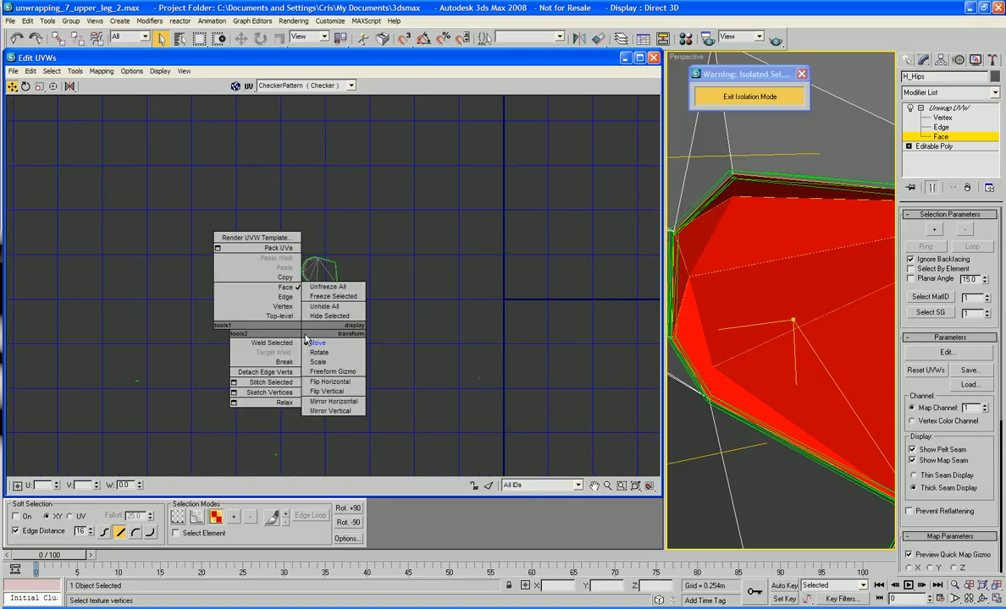
pyautogui.click(339, 510)
pyautogui.click(338, 510)
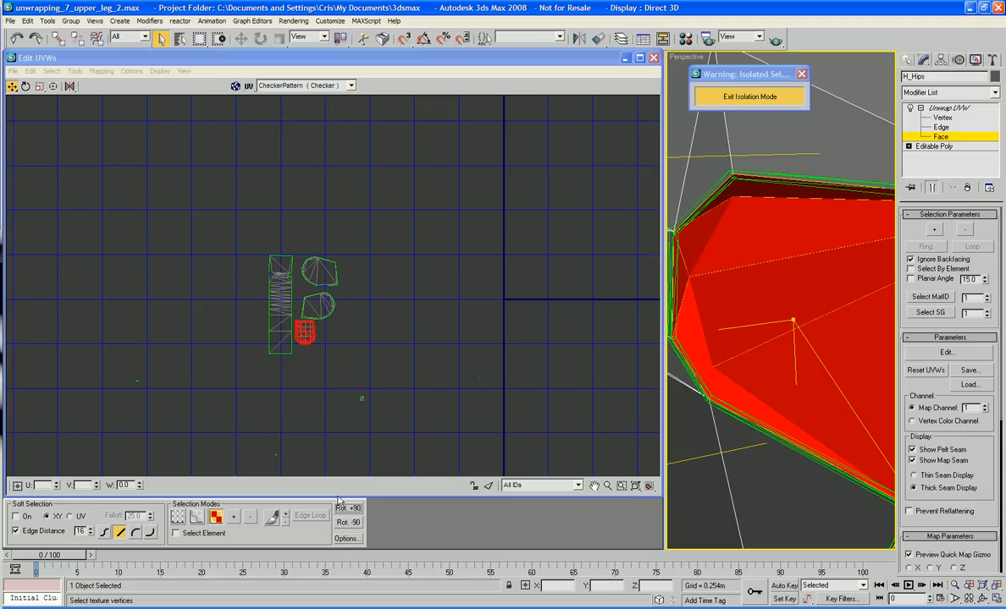
pyautogui.moveTo(300, 335); pyautogui.dragTo(301, 339)
pyautogui.scroll(-4, 376, 344)
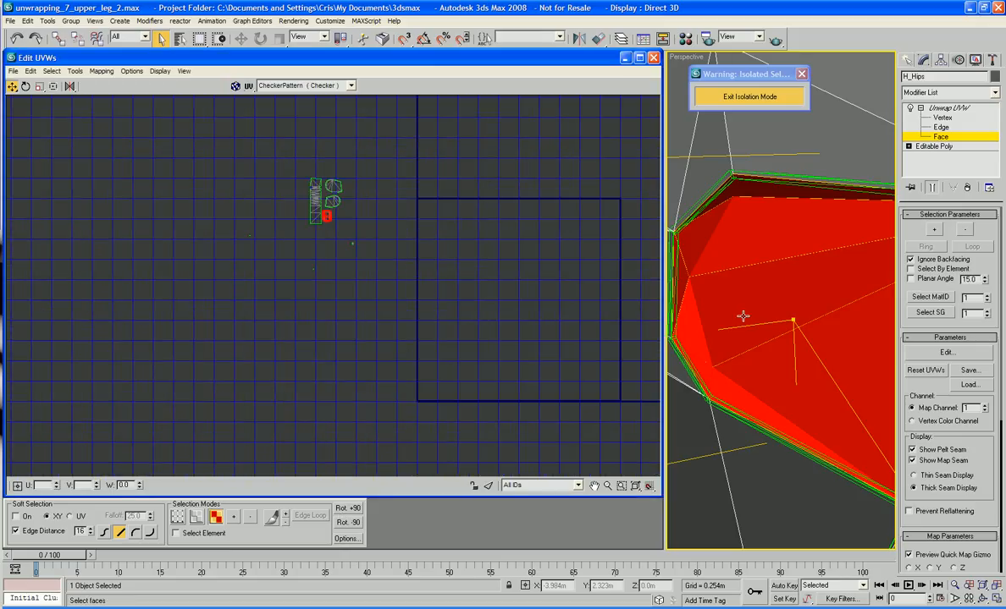
# - Select the small panel on the hips' other side with its surrounding bevel faces, leaving the neighbouring large panel and its bevel strips unselected
pyautogui.scroll(-8, 819, 310)
pyautogui.keyDown('alt'); pyautogui.moveTo(821, 313); pyautogui.dragTo(795, 284, button='middle'); pyautogui.keyUp('alt')
pyautogui.scroll(5, 757, 330)
pyautogui.scroll(3, 772, 322)
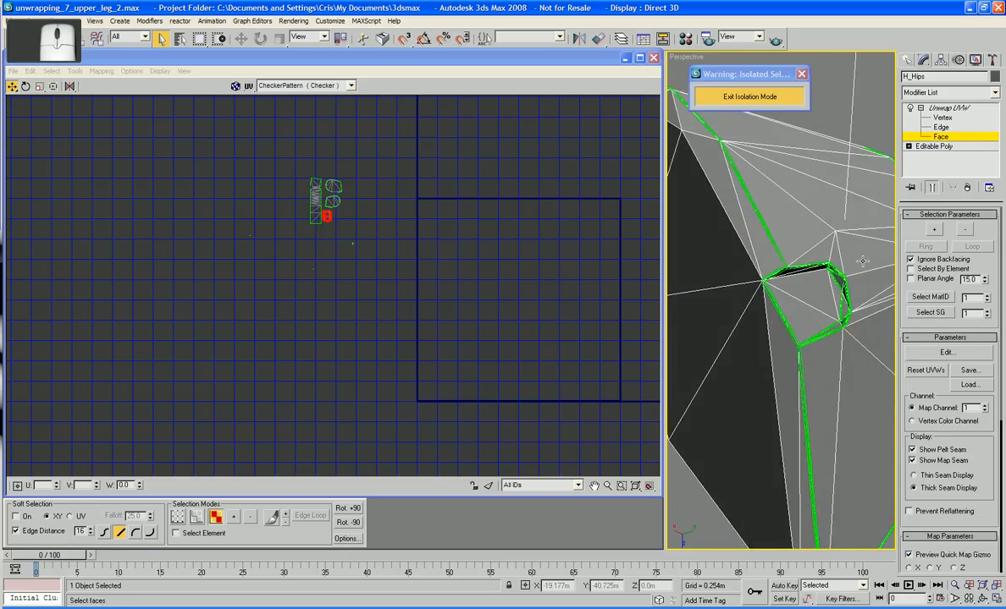
pyautogui.click(796, 285)
pyautogui.keyDown('ctrl'); pyautogui.click(800, 313); pyautogui.keyUp('ctrl')
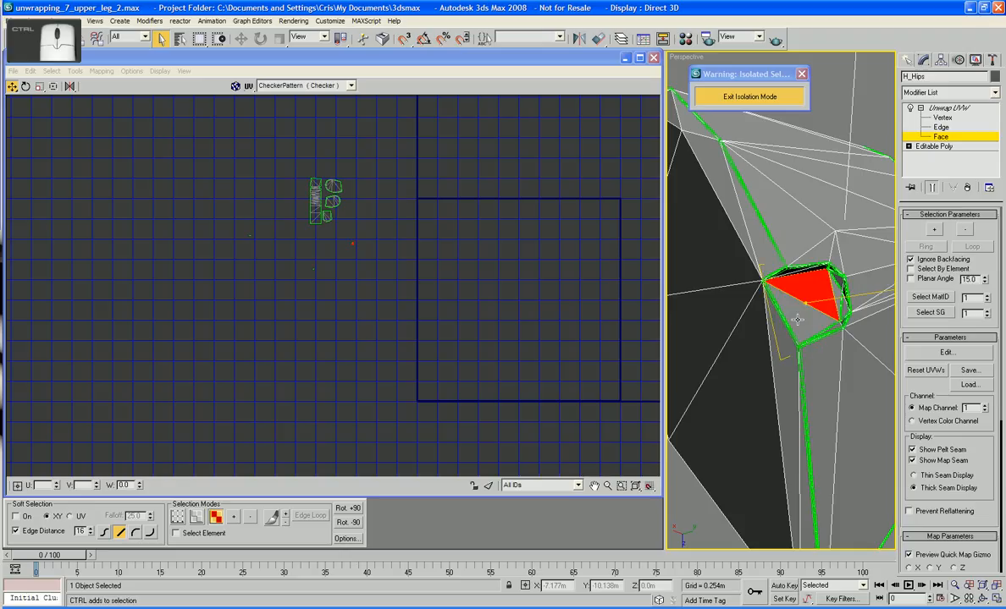
pyautogui.click(933, 231)
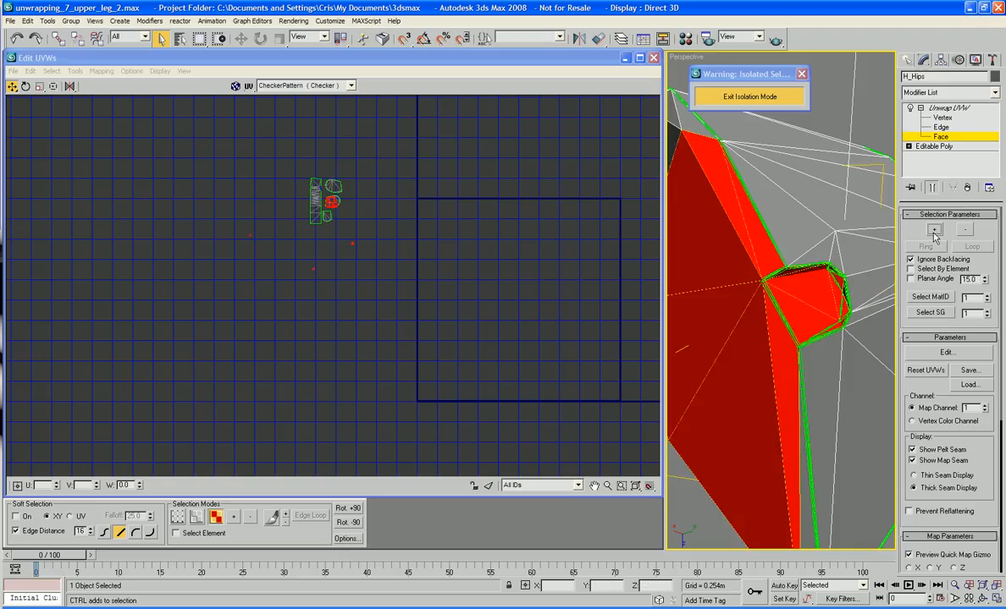
pyautogui.keyDown('ctrl'); pyautogui.click(740, 339); pyautogui.keyUp('ctrl')
pyautogui.keyDown('alt'); pyautogui.click(749, 342); pyautogui.keyUp('alt')
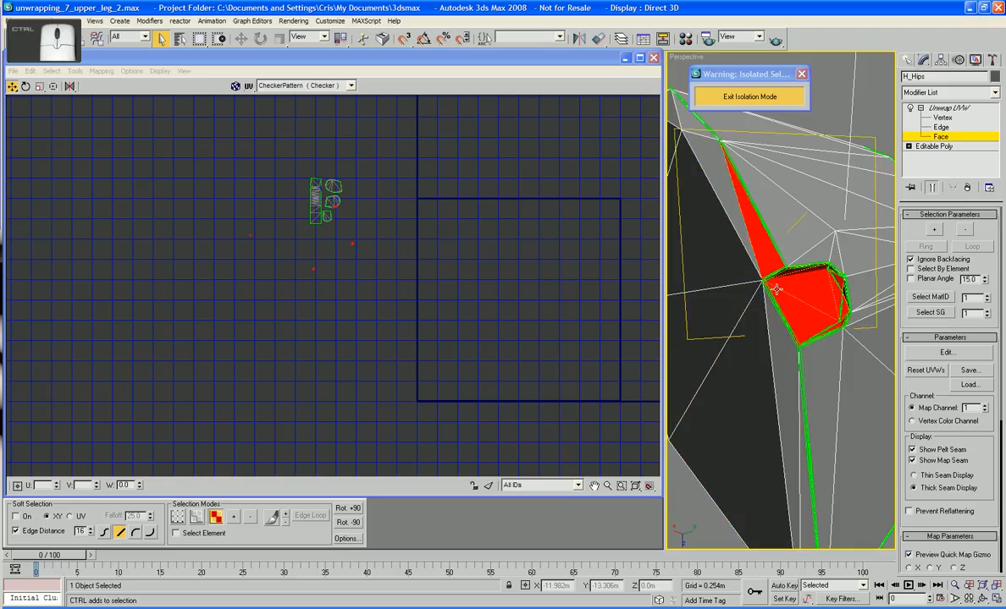
pyautogui.keyDown('alt'); pyautogui.click(716, 237); pyautogui.keyUp('alt')
pyautogui.keyDown('alt'); pyautogui.moveTo(715, 237); pyautogui.dragTo(669, 317, button='middle'); pyautogui.keyUp('alt')
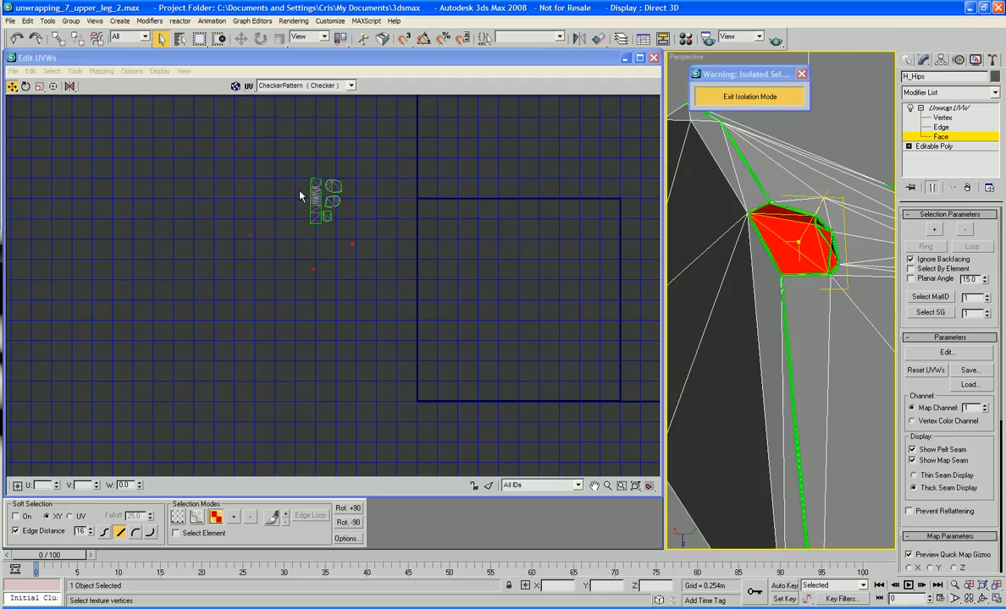
# - Apply Flatten Mapping to the selected panel and bevel faces with a face angle threshold of 75
pyautogui.click(101, 71)
pyautogui.click(99, 84)
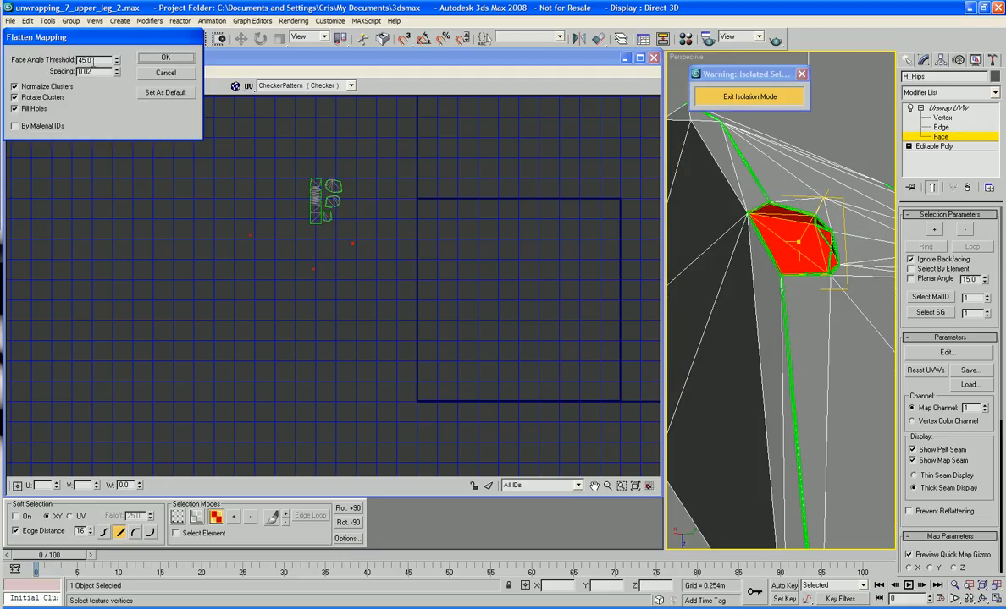
pyautogui.doubleClick(94, 60)
pyautogui.write('75')
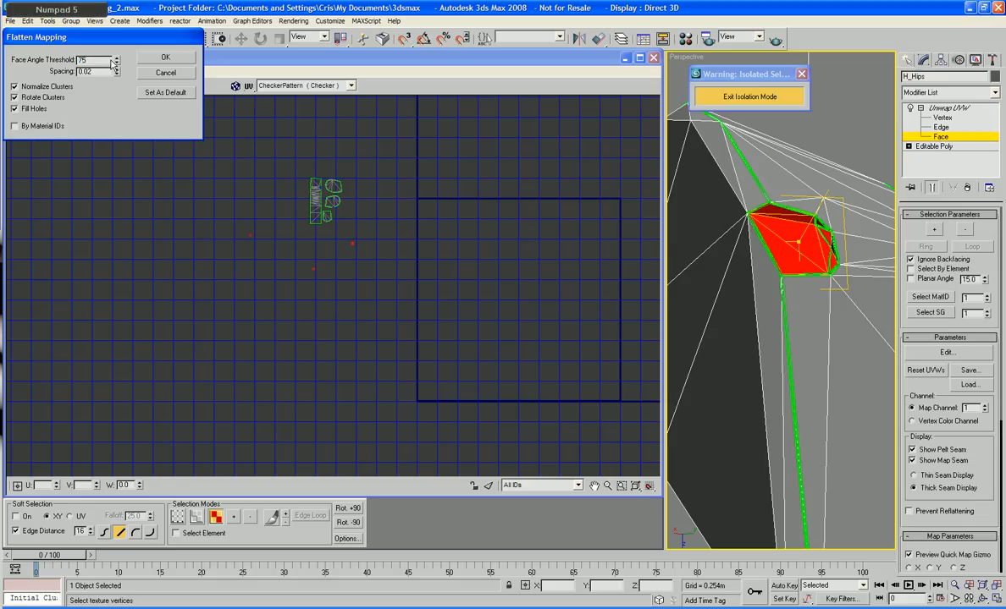
pyautogui.click(165, 56)
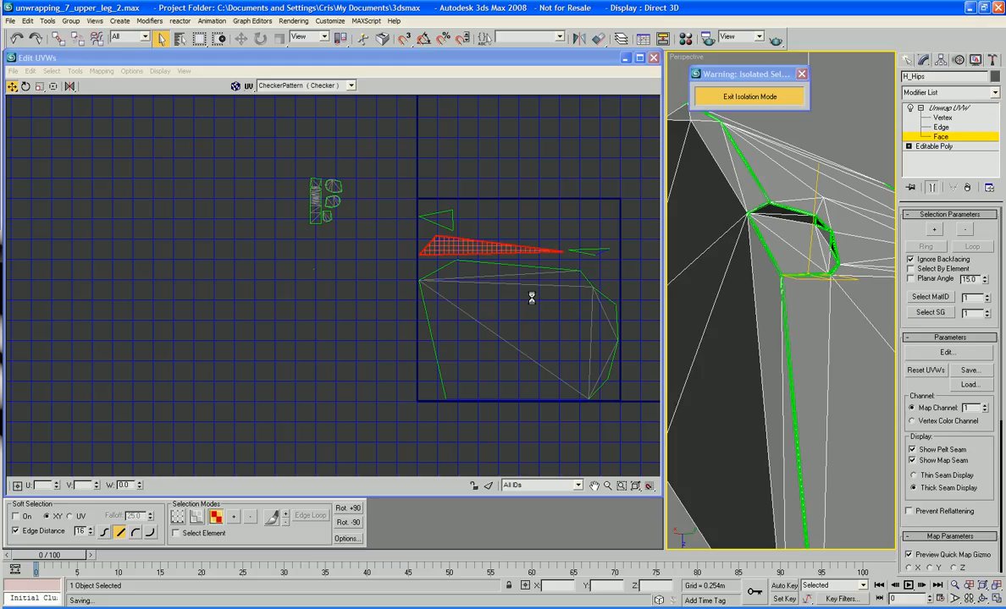
pyautogui.moveTo(532, 298); pyautogui.dragTo(472, 311, button='middle')
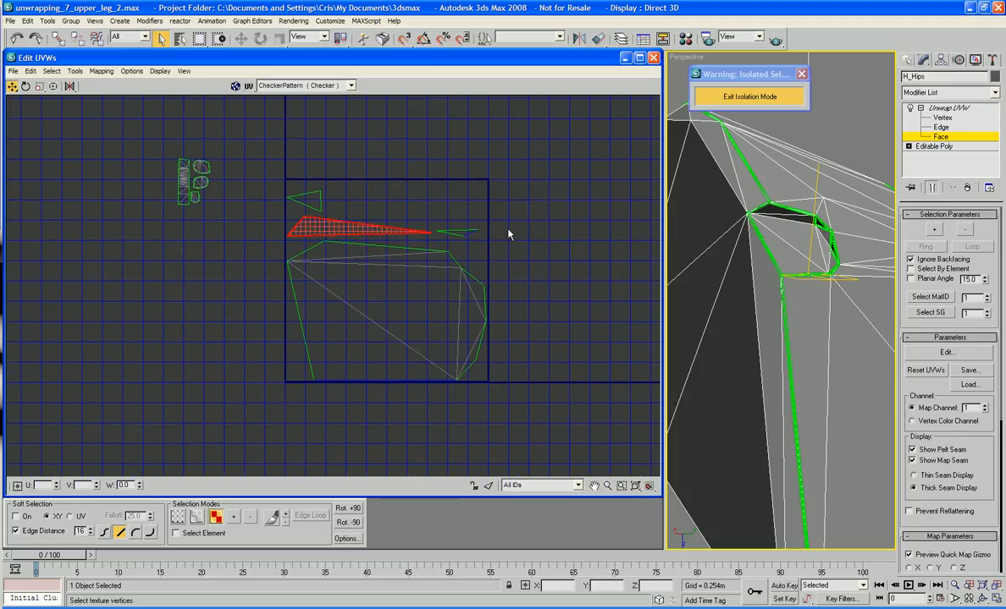
# - Target weld the small sliver triangle's vertices onto the panel's lower-right corner, placing its remaining vertex just below the panel
pyautogui.click(460, 233)
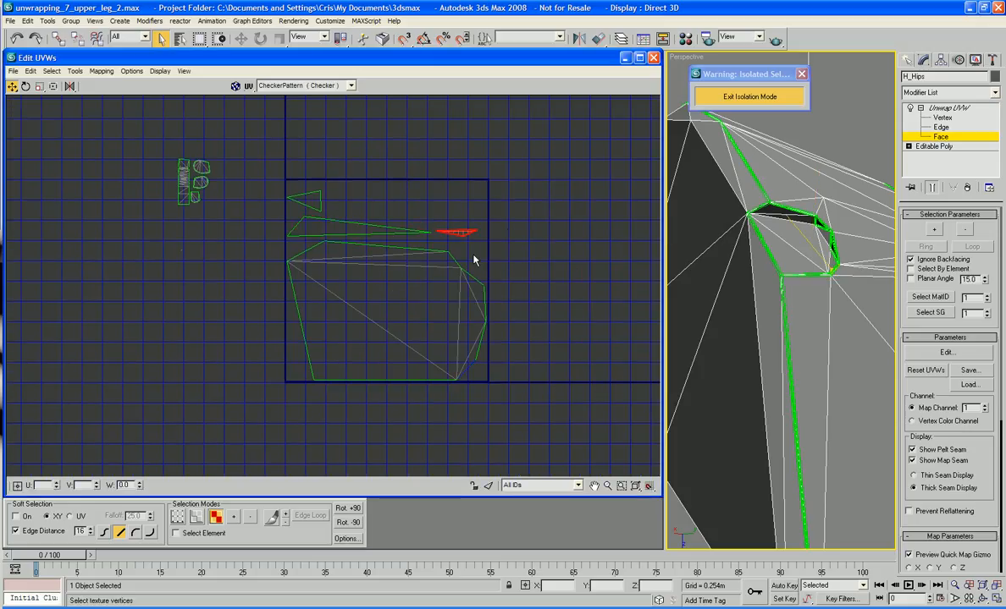
pyautogui.rightClick(500, 239)
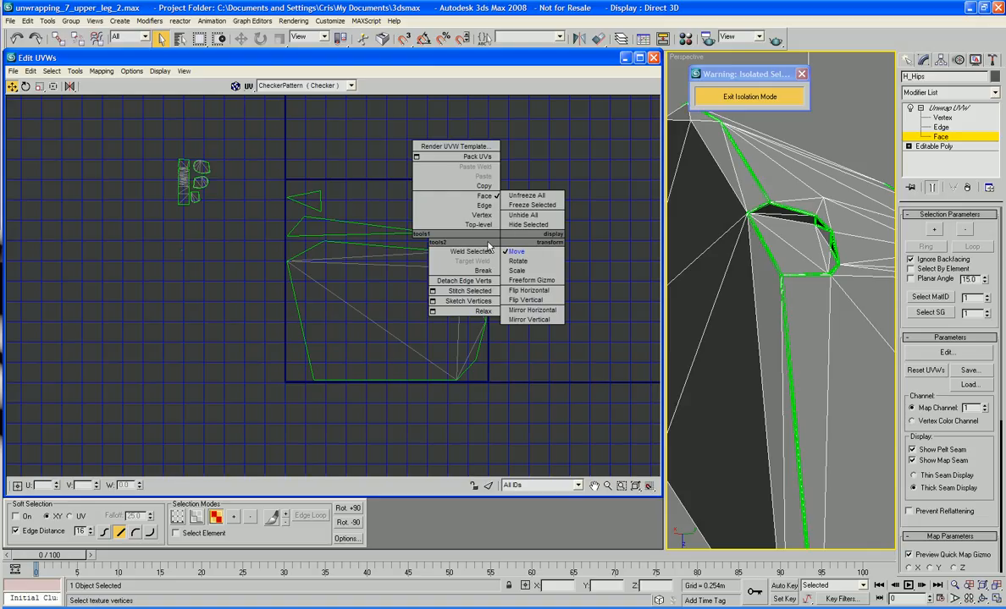
pyautogui.click(481, 215)
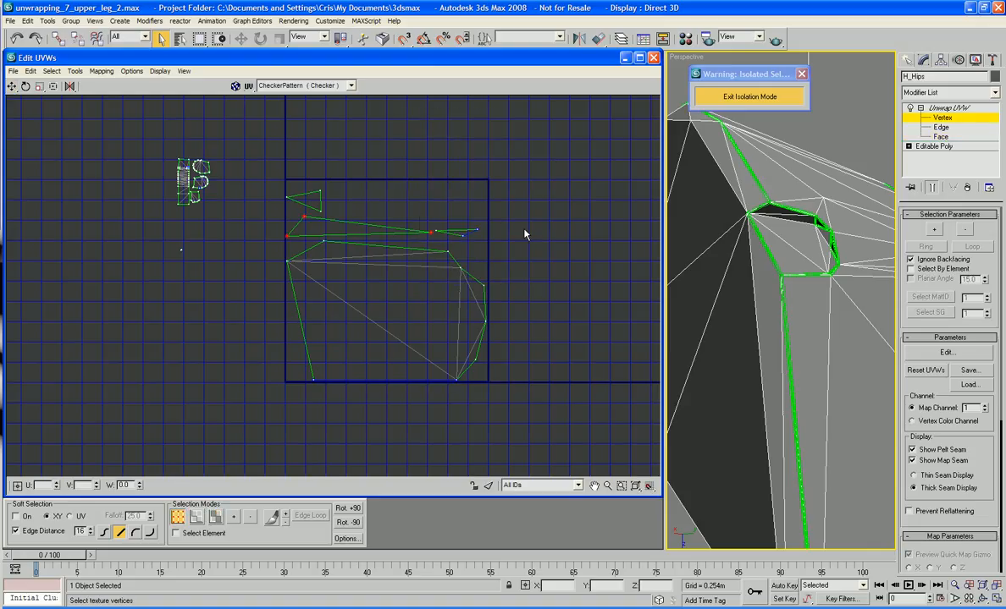
pyautogui.moveTo(464, 239); pyautogui.dragTo(457, 380)
pyautogui.moveTo(479, 230); pyautogui.dragTo(461, 395)
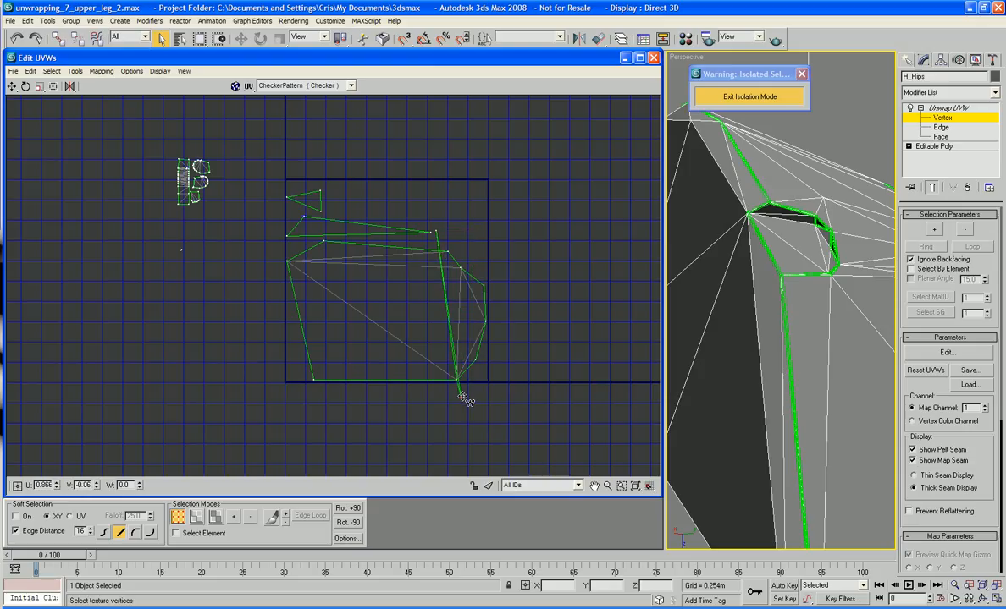
pyautogui.moveTo(437, 233); pyautogui.dragTo(476, 362)
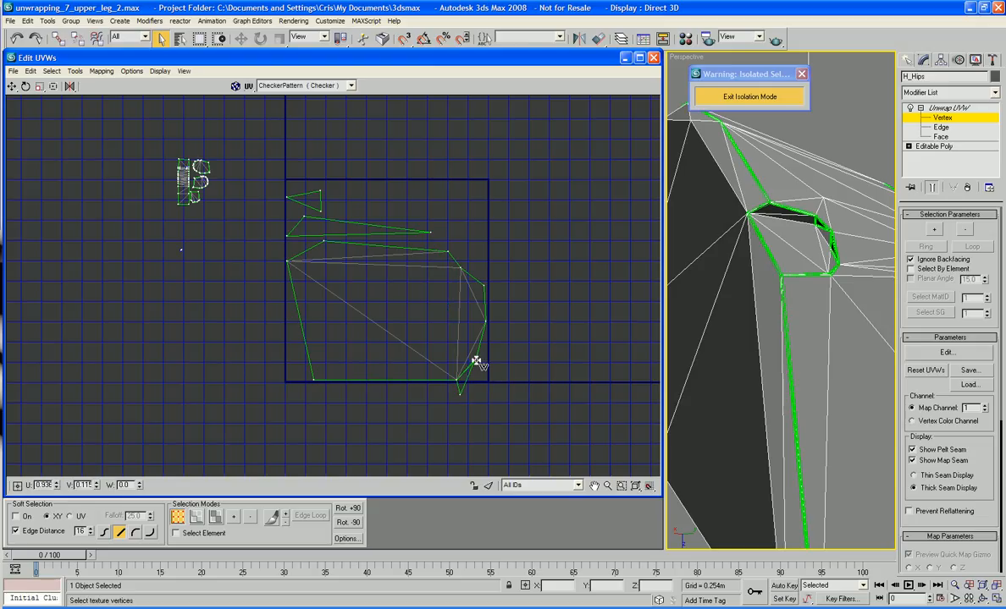
# - Target weld the long triangular bevel strip along the panel's bottom edge, joining it to the sliver's outer vertex
pyautogui.click(430, 233)
pyautogui.moveTo(430, 237); pyautogui.dragTo(460, 394)
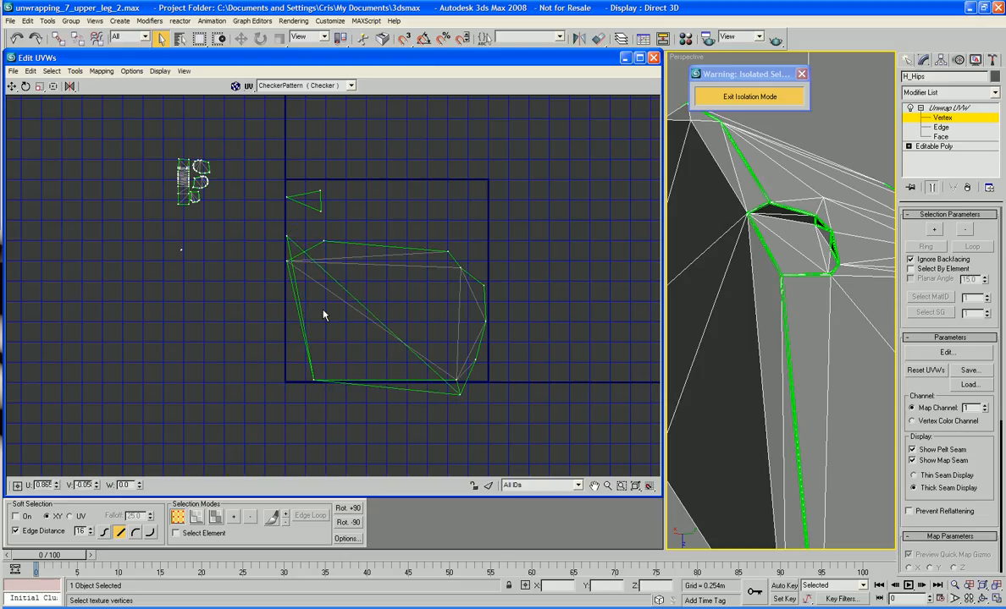
pyautogui.click(288, 237)
pyautogui.moveTo(288, 238); pyautogui.dragTo(456, 379)
# - Target weld the remaining small bevel triangle into the notch at the panel's upper-right corner
pyautogui.click(321, 212)
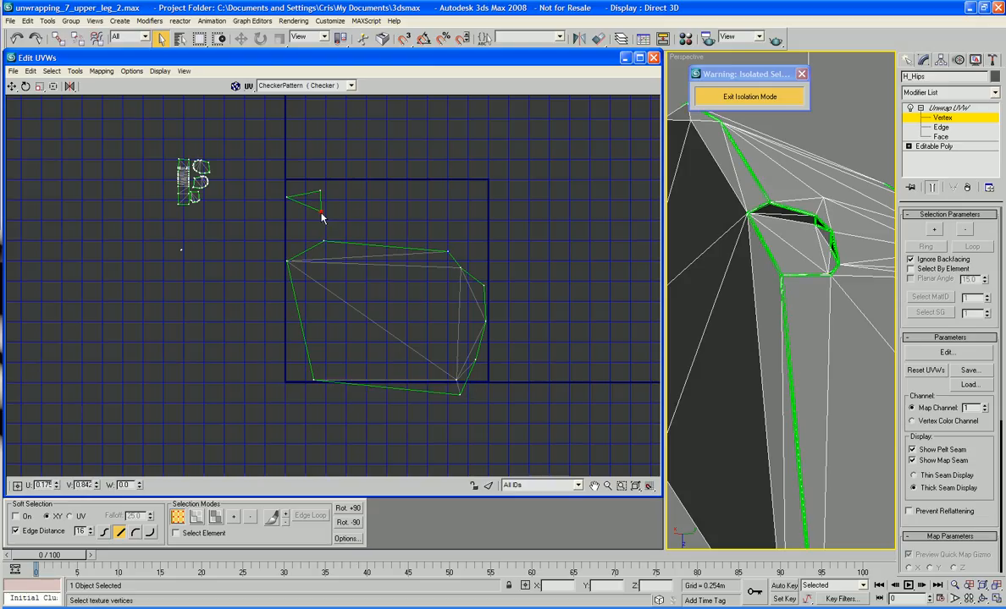
pyautogui.moveTo(321, 218); pyautogui.dragTo(448, 254)
pyautogui.moveTo(325, 190); pyautogui.dragTo(461, 267)
pyautogui.moveTo(285, 202); pyautogui.dragTo(457, 267)
# - Select the tiny stray triangle below the finished shells and scale it up until its three vertices are well apart
pyautogui.moveTo(204, 265); pyautogui.dragTo(209, 267)
pyautogui.moveTo(184, 256); pyautogui.dragTo(328, 285, button='middle')
pyautogui.scroll(2, 328, 284)
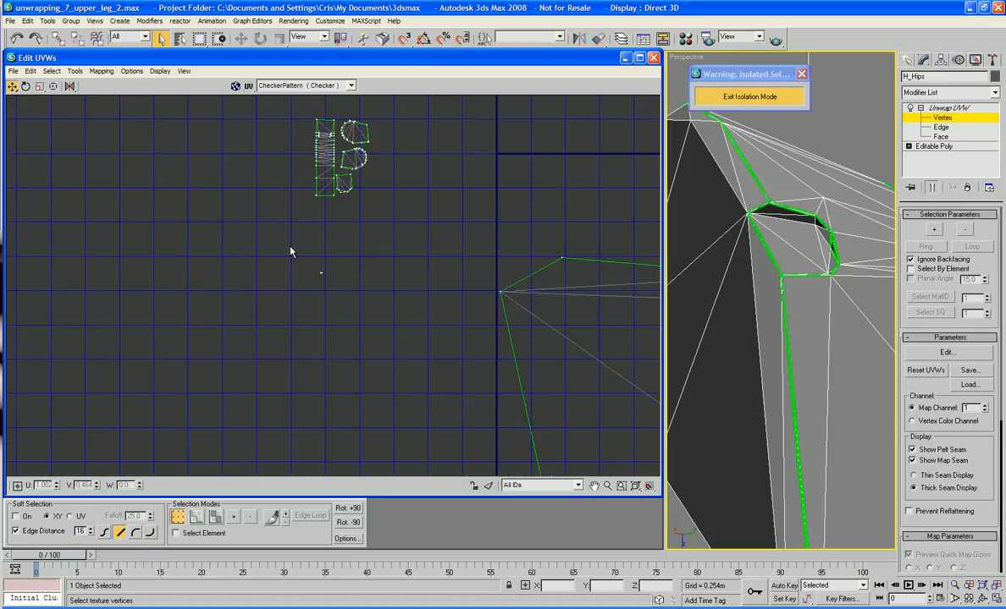
pyautogui.moveTo(371, 319); pyautogui.dragTo(319, 280, button='middle')
pyautogui.scroll(-2, 314, 287)
pyautogui.scroll(3, 289, 270)
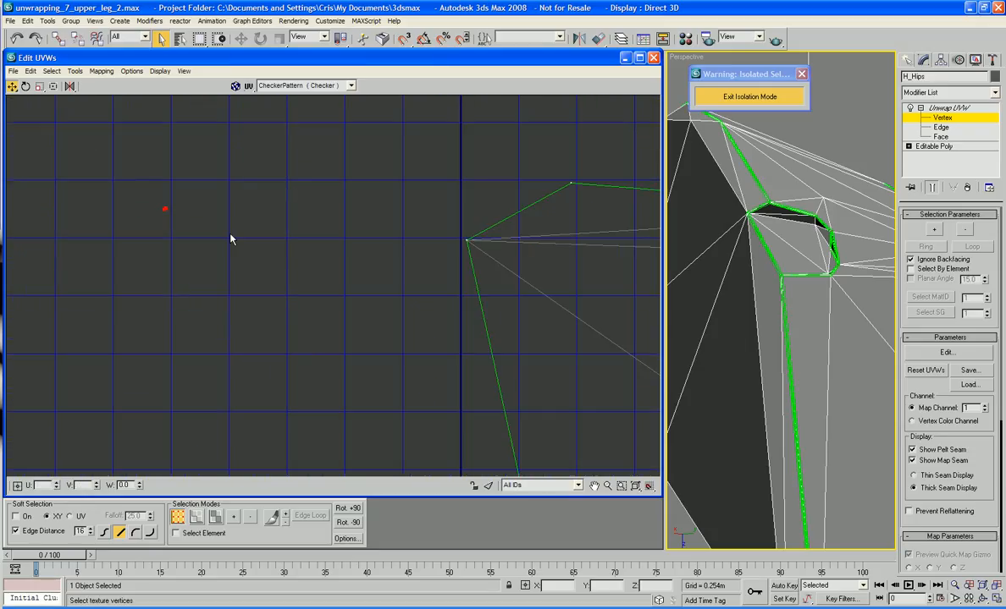
pyautogui.scroll(5, 231, 238)
pyautogui.moveTo(161, 191); pyautogui.dragTo(478, 304, button='middle')
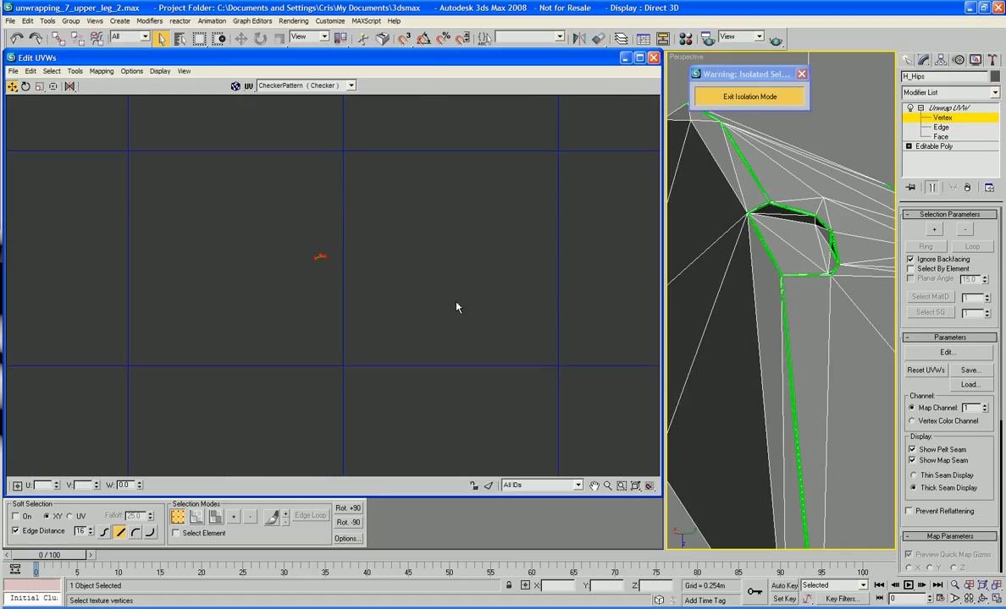
pyautogui.rightClick(319, 258)
pyautogui.click(328, 288)
pyautogui.moveTo(319, 254); pyautogui.dragTo(307, 6)
pyautogui.moveTo(320, 251); pyautogui.dragTo(351, 6)
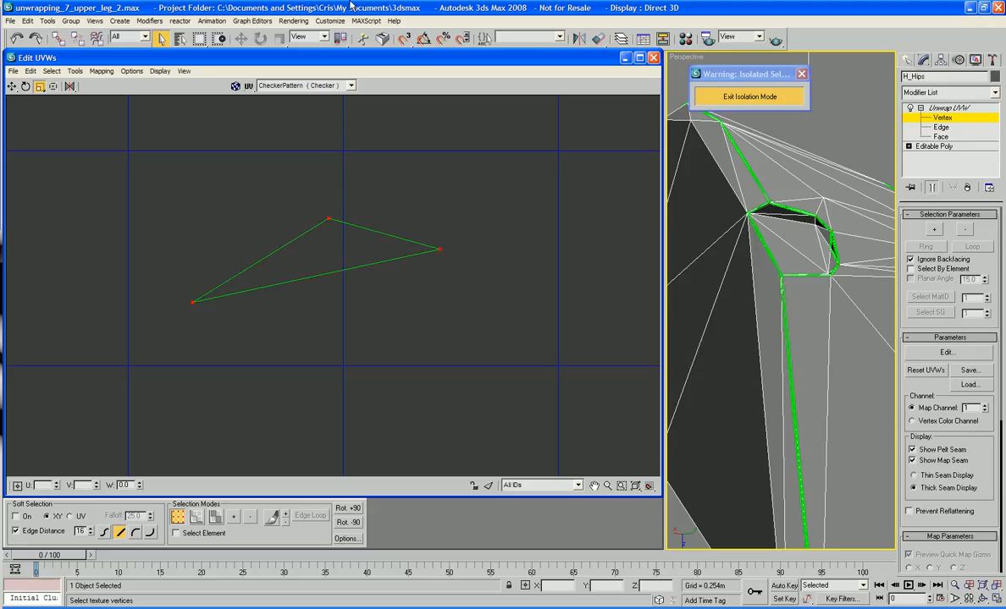
pyautogui.moveTo(441, 249); pyautogui.dragTo(388, 19)
# - Target weld the enlarged triangle's three vertices onto the panel's right-hand edge to complete the shell
pyautogui.scroll(-6, 499, 203)
pyautogui.moveTo(528, 207); pyautogui.dragTo(275, 257, button='middle')
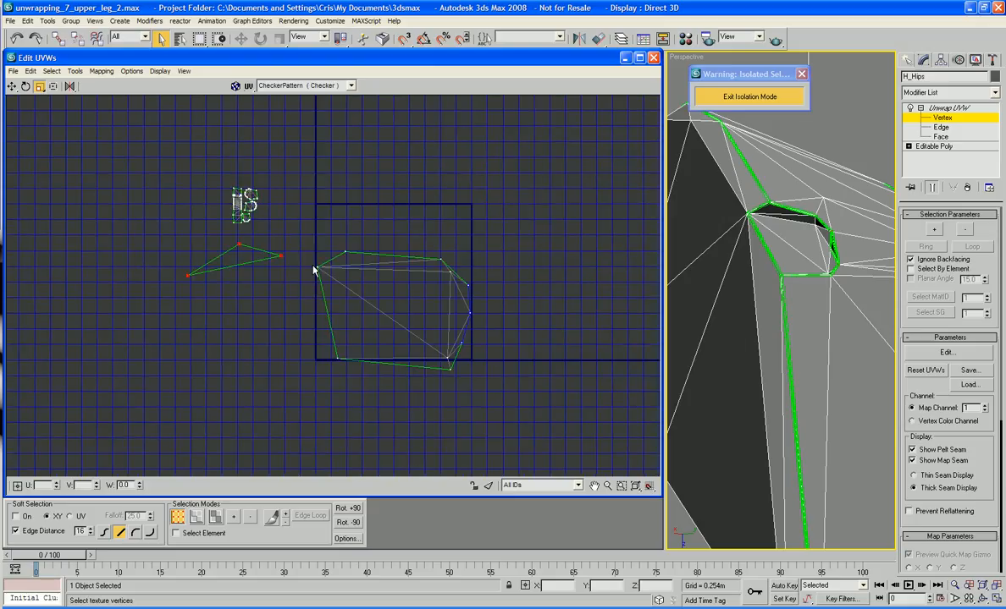
pyautogui.click(297, 297)
pyautogui.rightClick(284, 294)
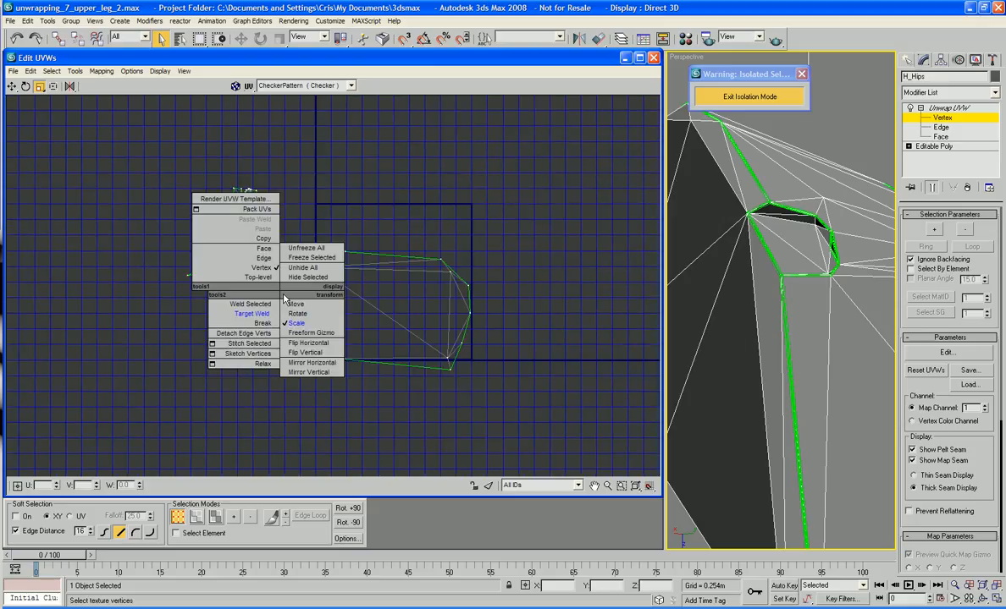
pyautogui.click(248, 314)
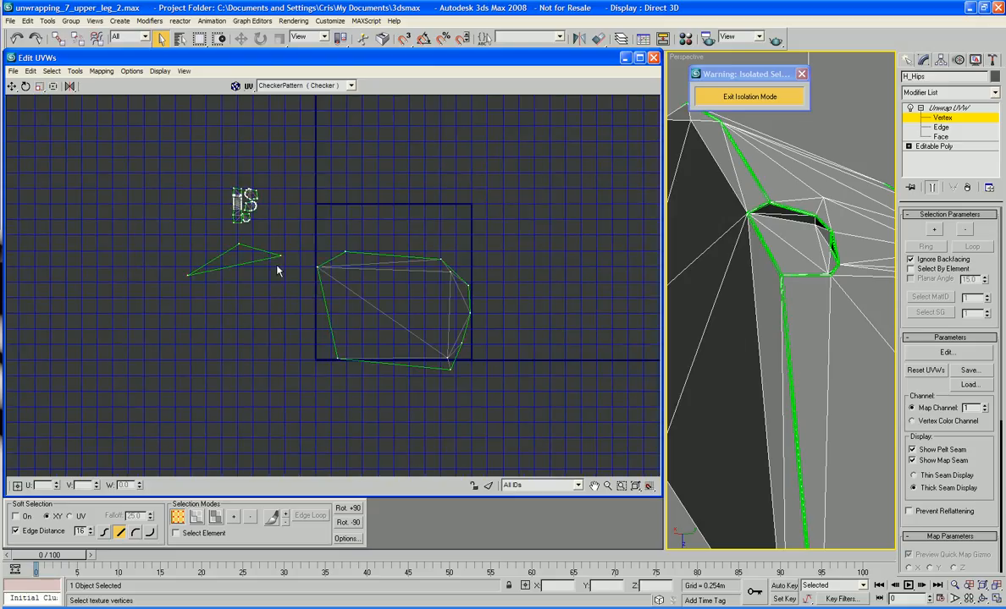
pyautogui.moveTo(280, 255); pyautogui.dragTo(470, 283)
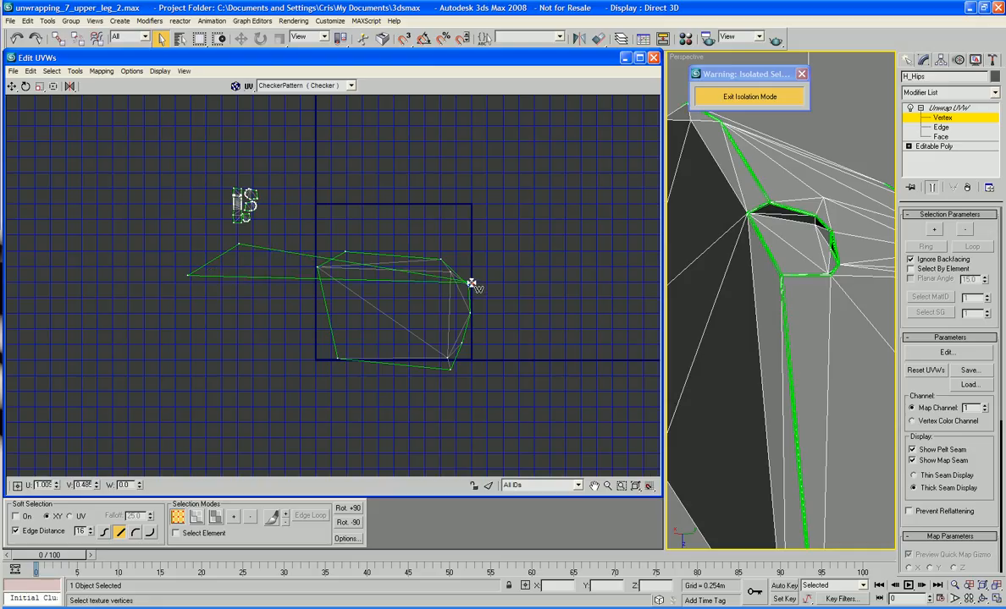
pyautogui.moveTo(239, 246); pyautogui.dragTo(471, 313)
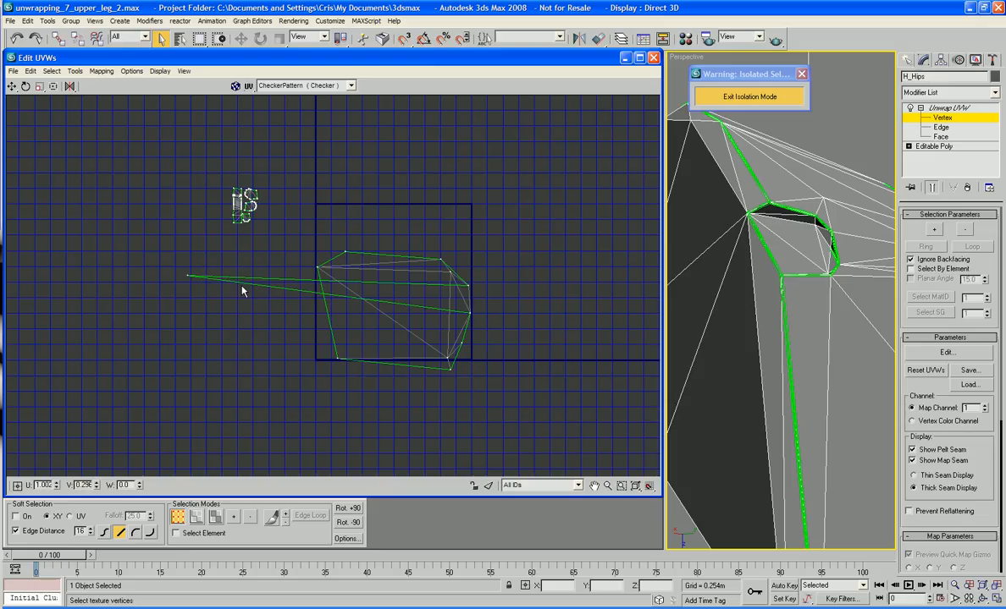
pyautogui.moveTo(190, 279); pyautogui.dragTo(450, 366)
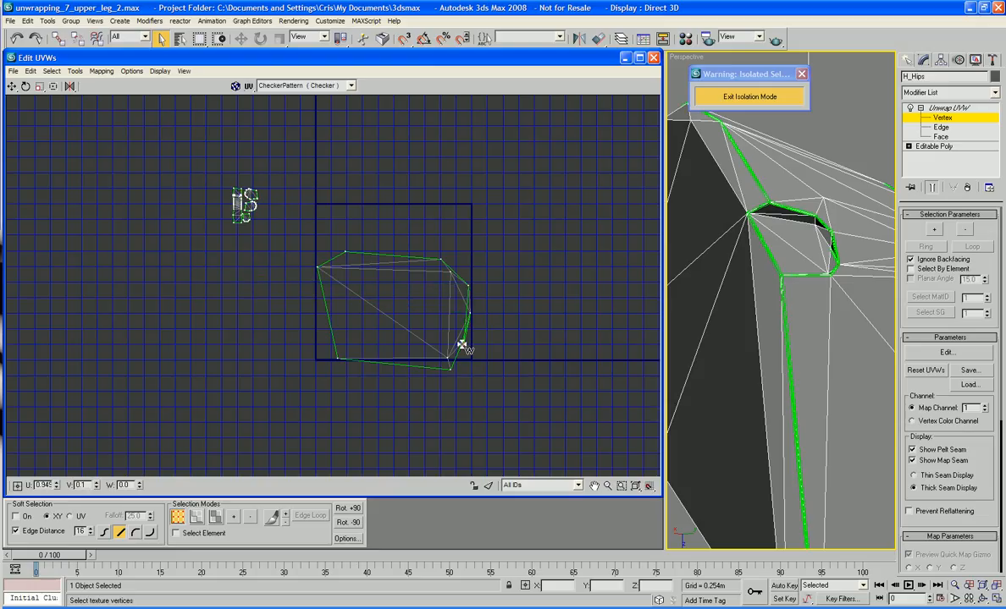
pyautogui.moveTo(470, 315); pyautogui.dragTo(412, 311)
pyautogui.rightClick(519, 269)
# - Select all vertices of the completed panel shell and scale it down to a small fraction of the UV square
pyautogui.moveTo(274, 403); pyautogui.dragTo(275, 401)
pyautogui.rightClick(406, 354)
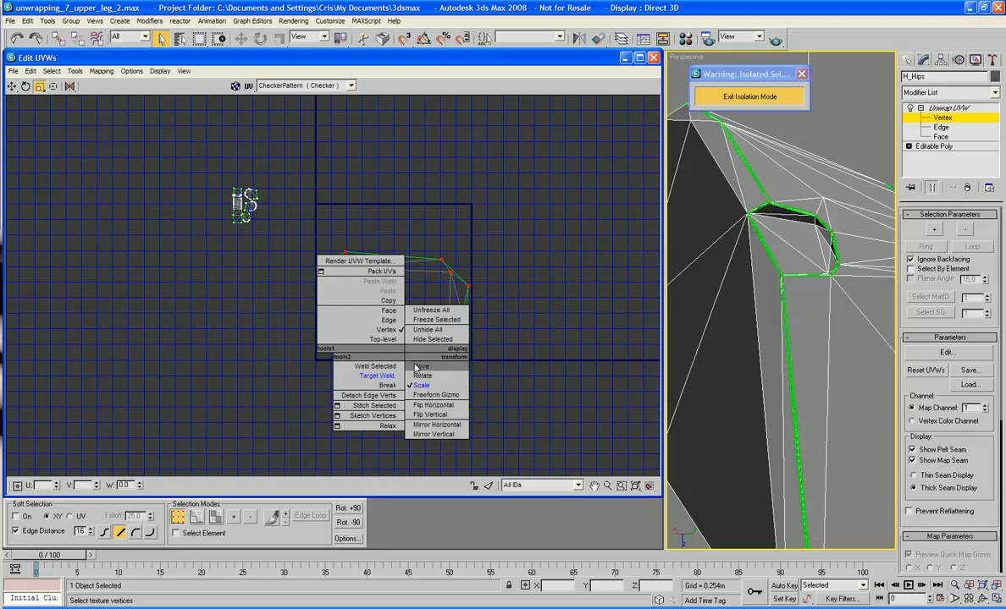
pyautogui.moveTo(465, 292); pyautogui.dragTo(454, 465)
pyautogui.moveTo(433, 303); pyautogui.dragTo(430, 366)
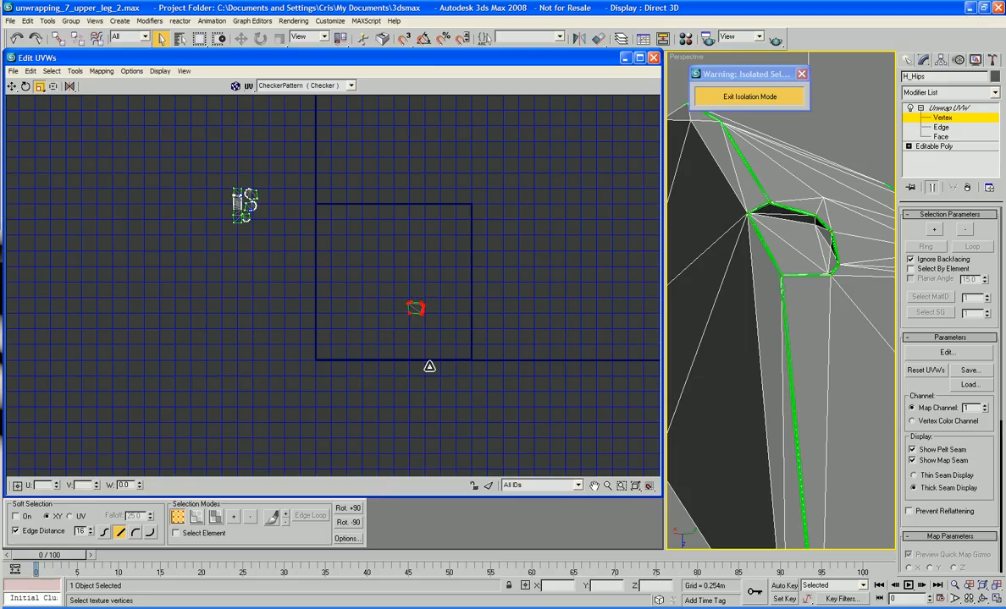
# - Rotate the shell in +90 degree increments and scale it down further to match the finished small panel shell
pyautogui.click(348, 508)
pyautogui.click(348, 508)
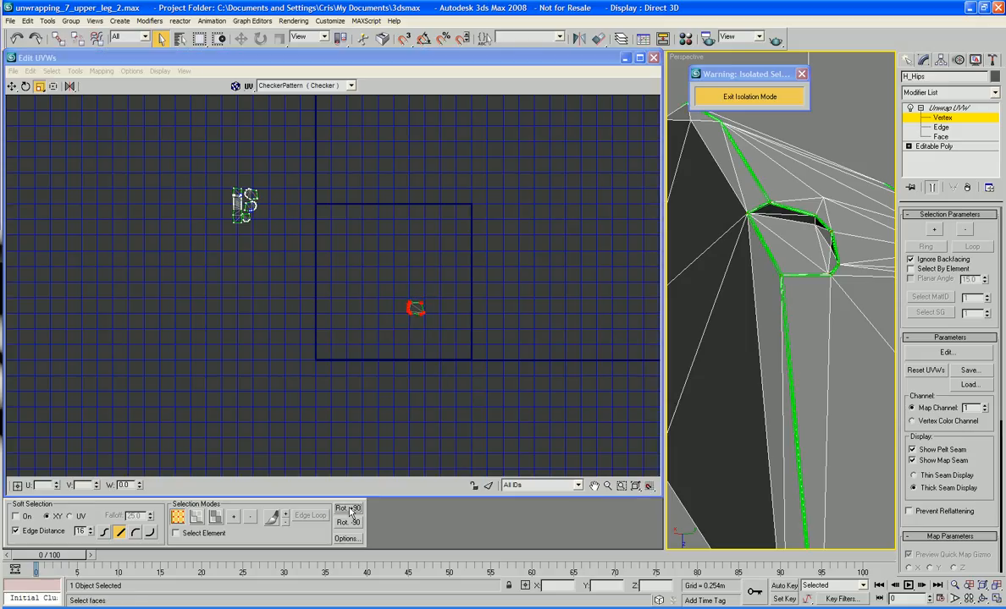
pyautogui.click(348, 507)
pyautogui.moveTo(416, 316); pyautogui.dragTo(425, 358)
# - Move the shell beside the finished small panel shell, and place all the finished shells together at the UV square's lower edge
pyautogui.rightClick(395, 333)
pyautogui.click(415, 345)
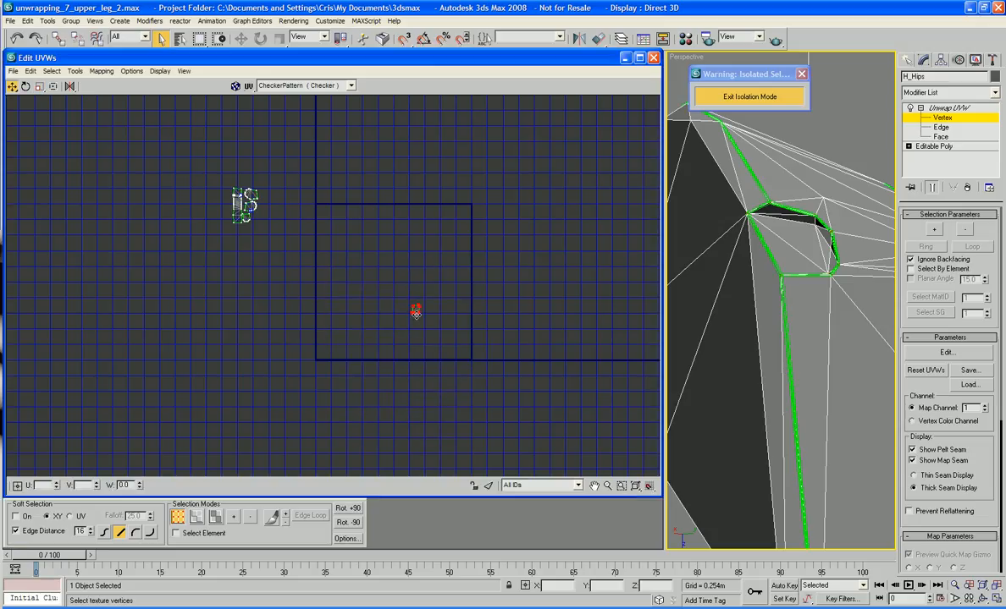
pyautogui.moveTo(414, 312); pyautogui.dragTo(261, 223)
pyautogui.click(290, 217)
pyautogui.moveTo(253, 218); pyautogui.dragTo(402, 356)
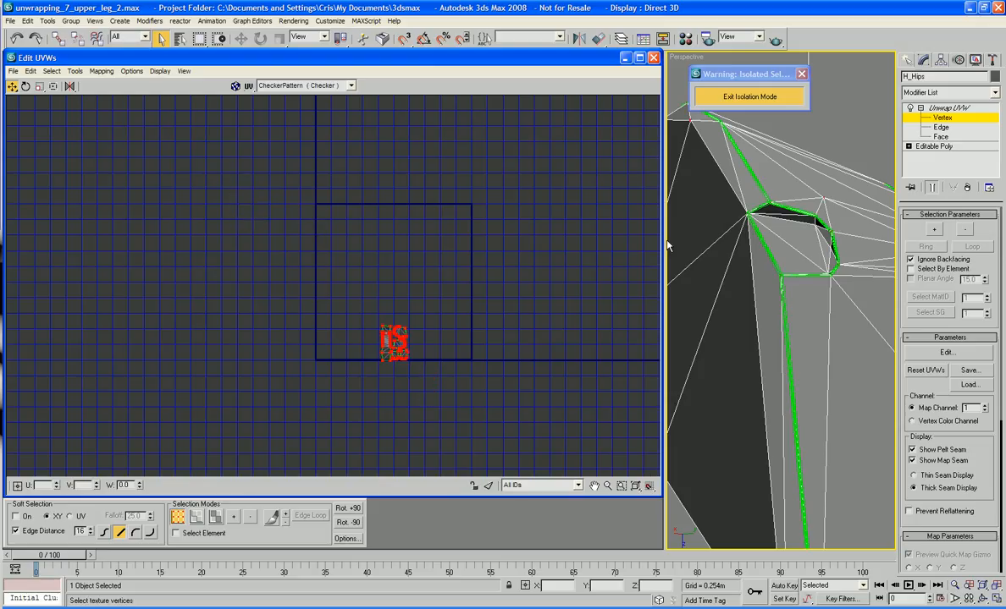
# - Exit isolation mode, clear the UV selection and leave the vertex sub-object level of the hips' Unwrap UVW modifier
pyautogui.click(749, 97)
pyautogui.click(606, 201)
pyautogui.click(606, 202)
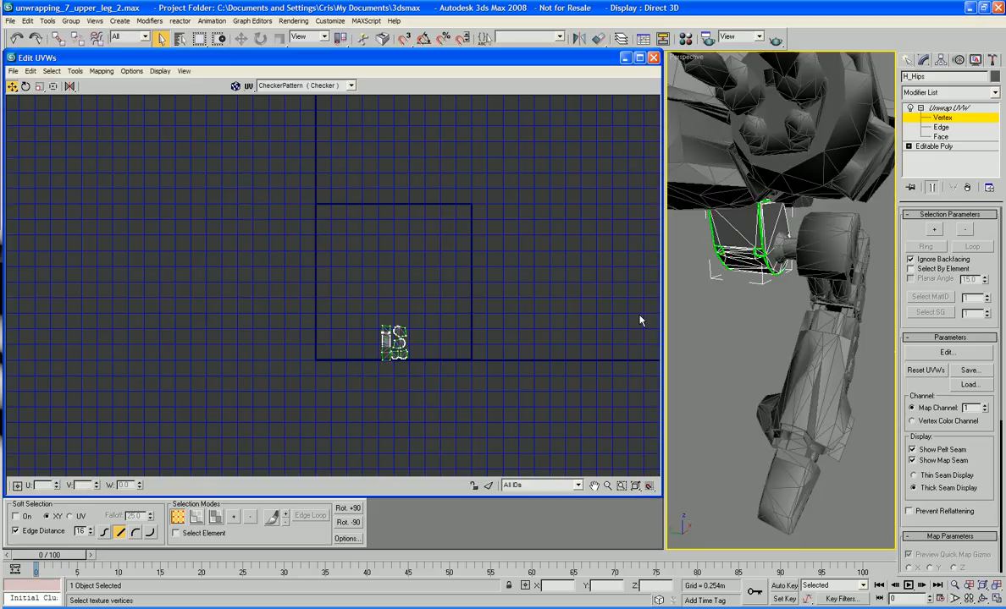
pyautogui.keyDown('alt'); pyautogui.moveTo(698, 331); pyautogui.dragTo(734, 352, button='middle'); pyautogui.keyUp('alt')
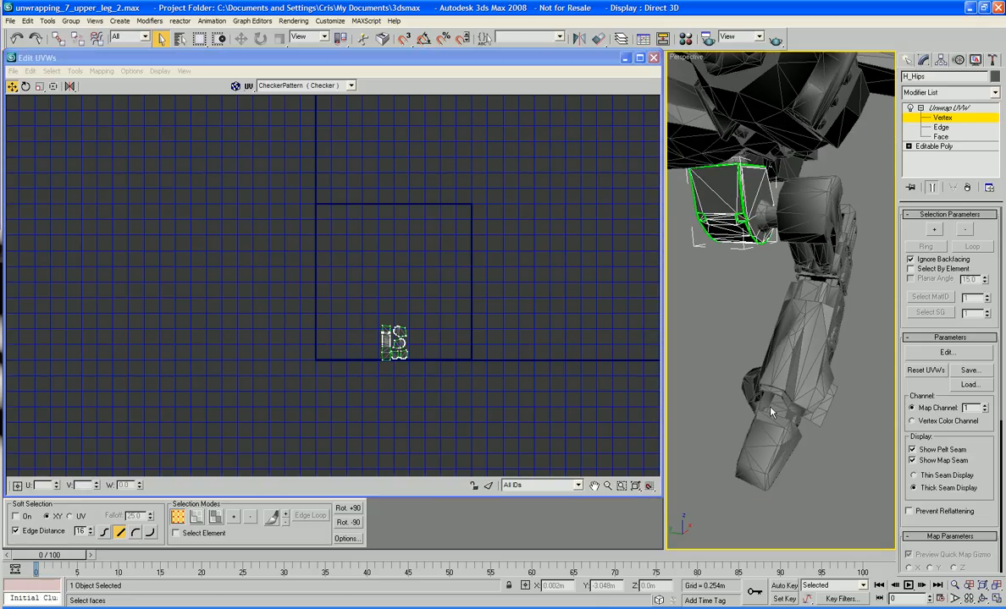
pyautogui.click(946, 109)
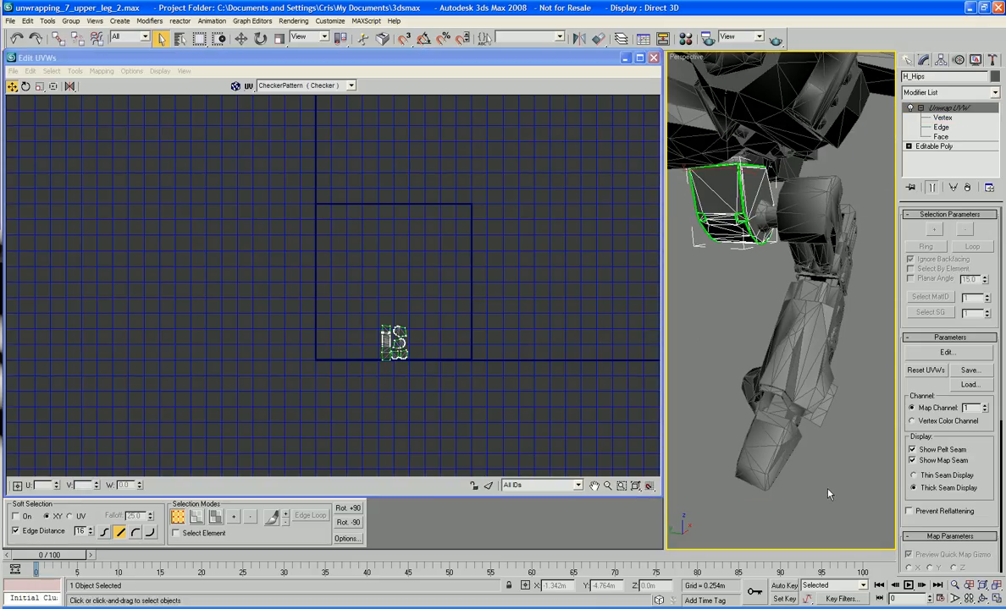
pyautogui.moveTo(827, 491); pyautogui.dragTo(736, 266)
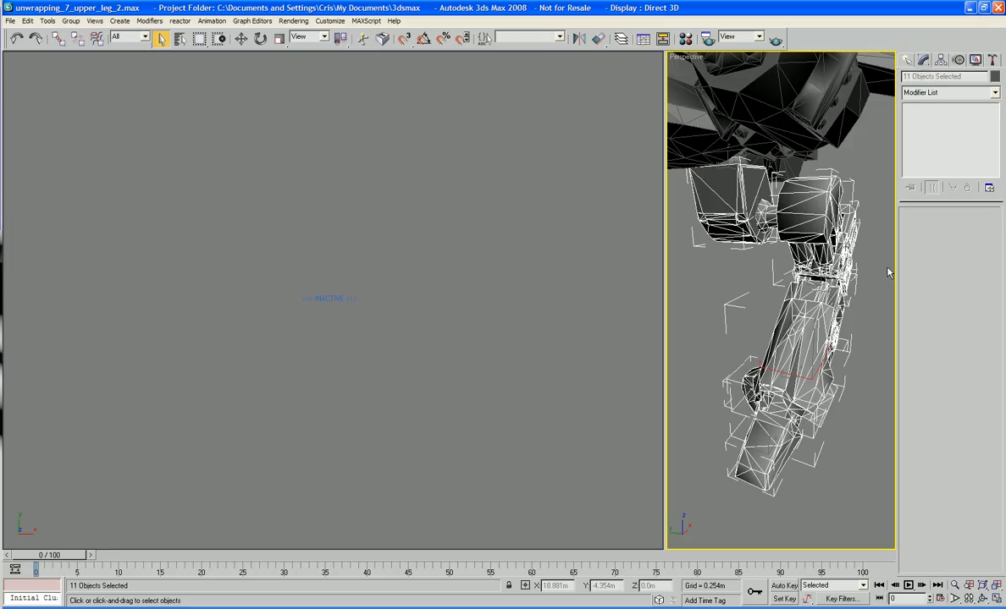
pyautogui.click(860, 257)
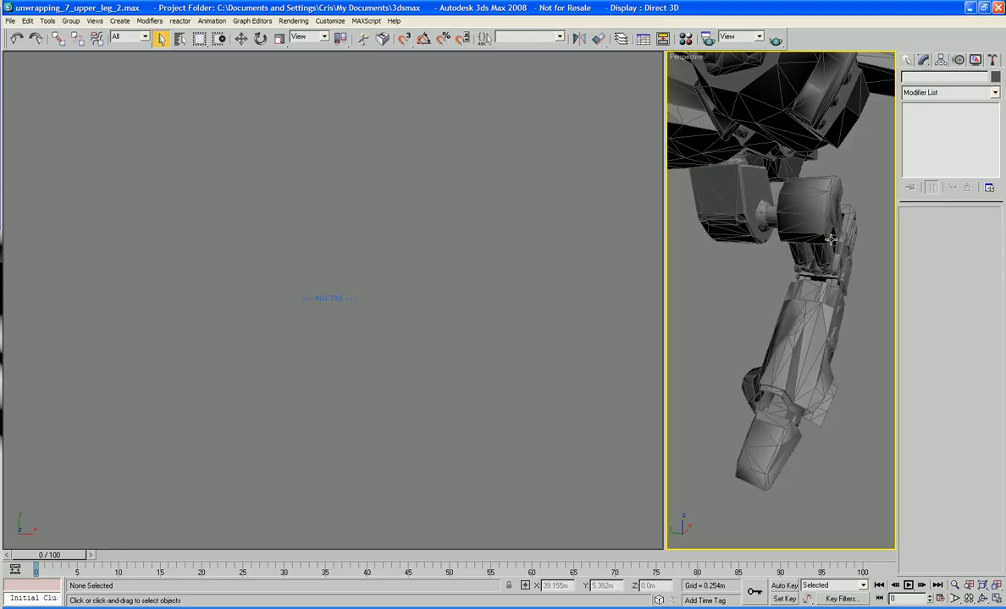
pyautogui.click(830, 236)
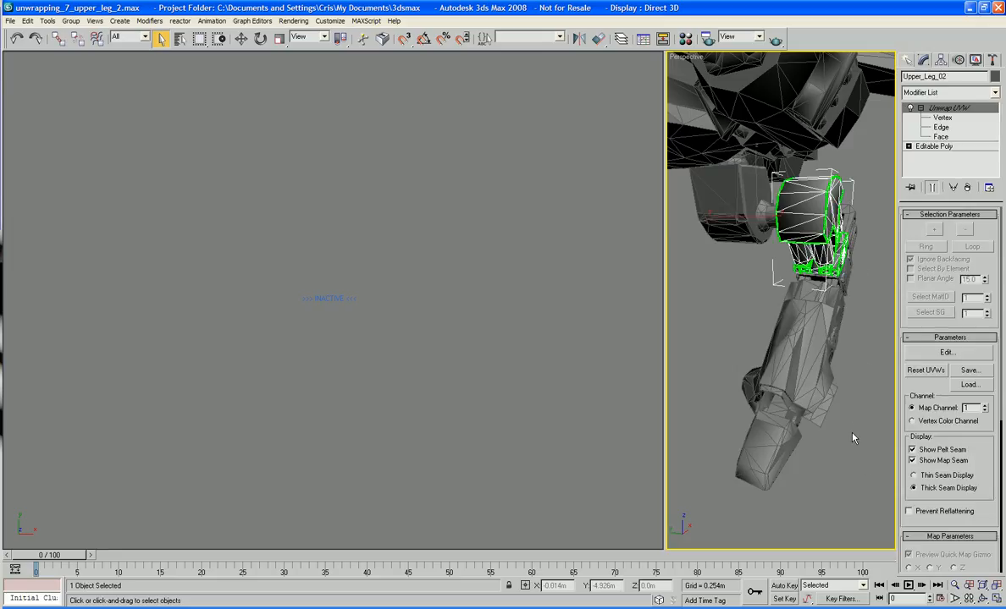
pyautogui.moveTo(864, 467); pyautogui.dragTo(749, 212)
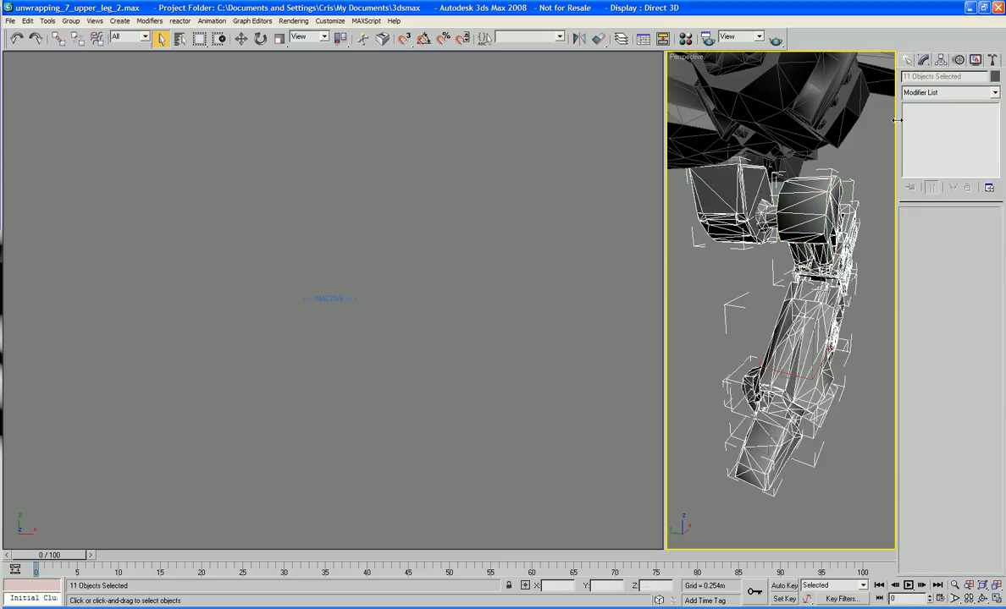
pyautogui.click(931, 93)
pyautogui.press('e')
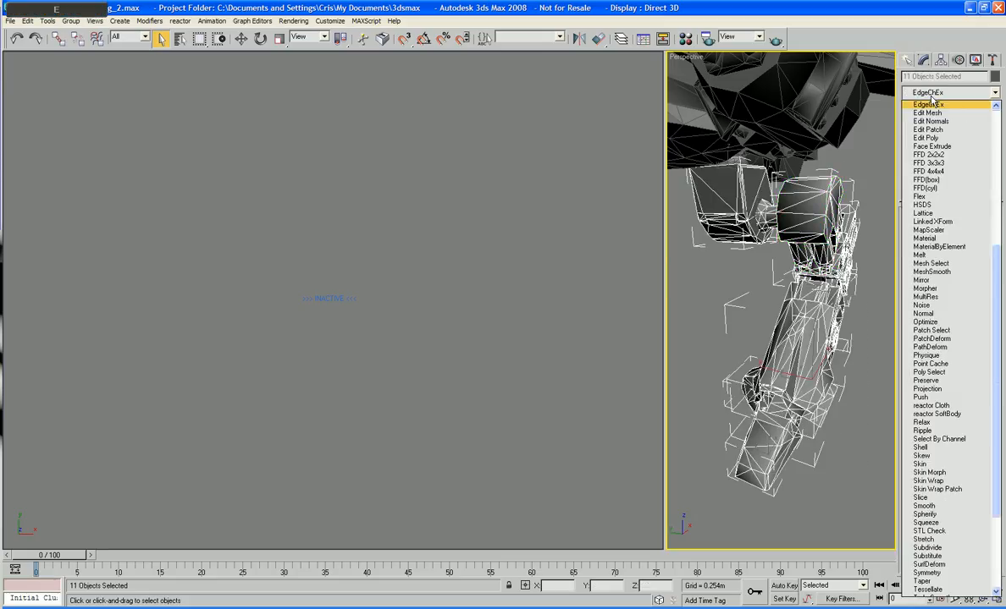
pyautogui.hotkey('ctrl', 'a')
pyautogui.click(861, 149)
pyautogui.click(861, 149)
# - Select every object in the scene and apply an Edit Poly modifier to the whole selection
pyautogui.hotkey('ctrl', 'a')
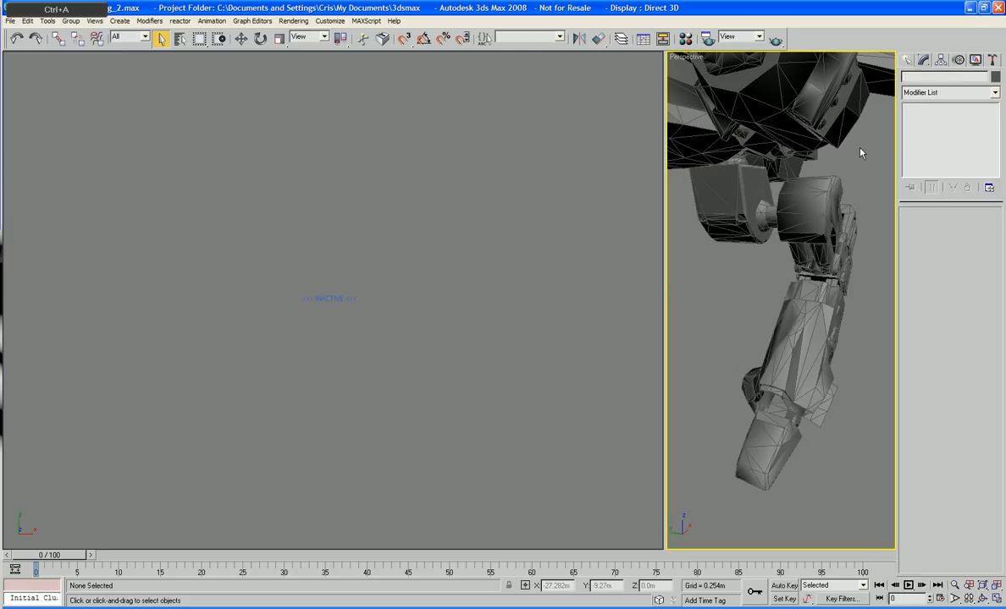
pyautogui.click(916, 93)
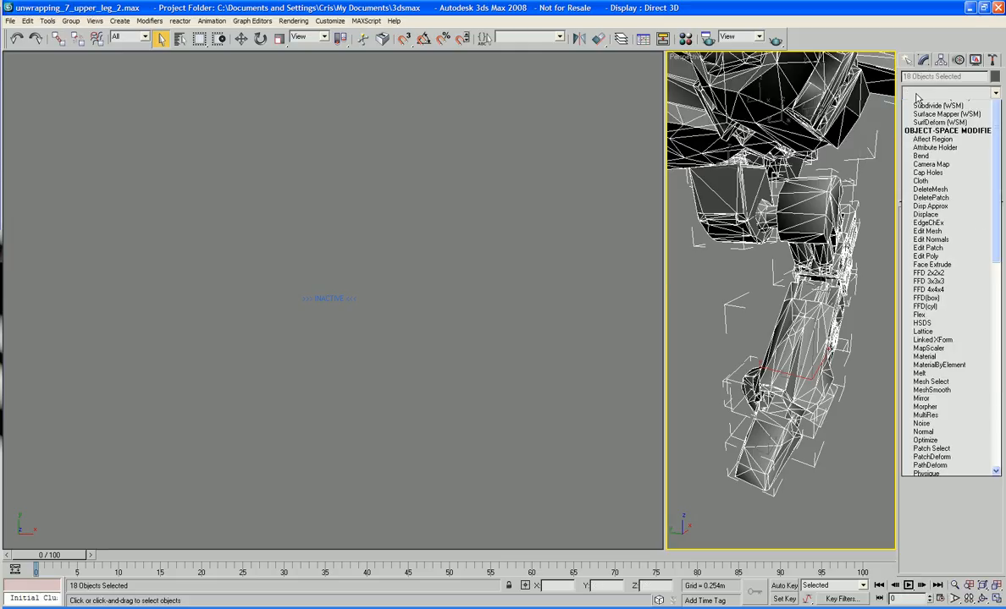
pyautogui.press('e')
pyautogui.press('e')
pyautogui.press('e')
pyautogui.press('e')
pyautogui.press('e')
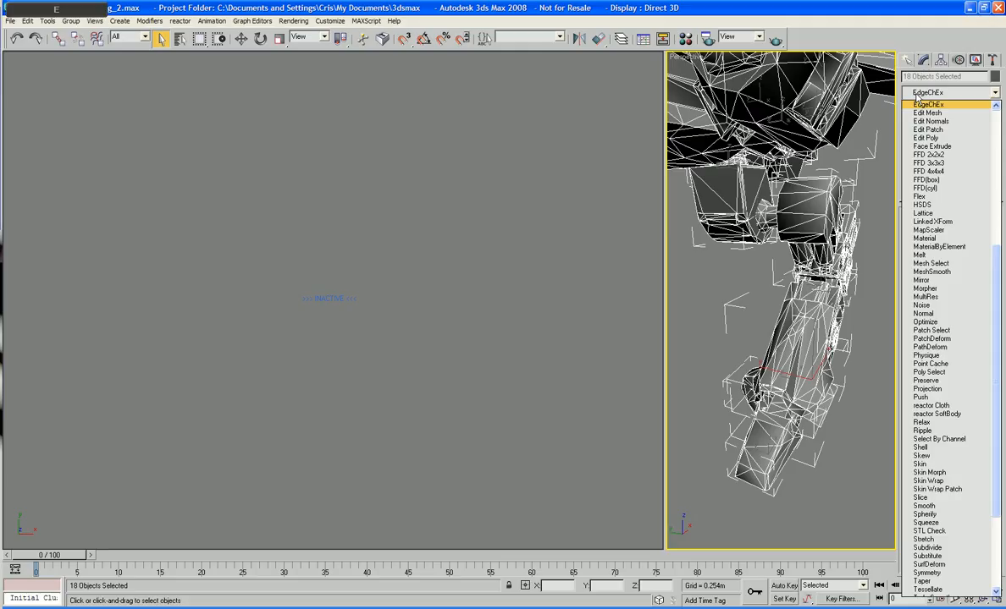
pyautogui.press('Return')
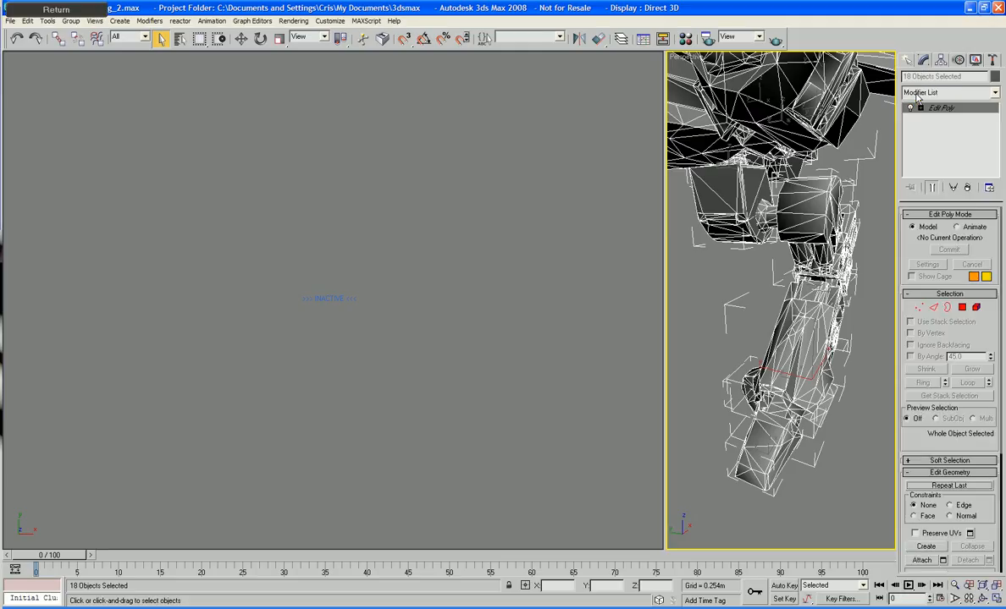
# - Apply a shared Unwrap UVW modifier to all selected objects and collapse their stacks up to the Edit Poly modifier beneath it
pyautogui.click(917, 95)
pyautogui.press('u')
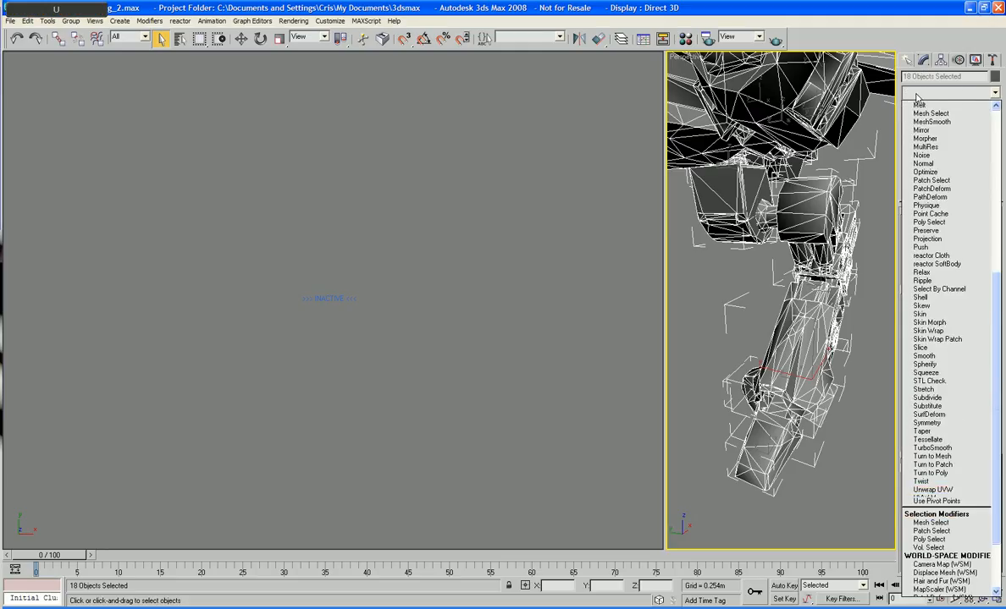
pyautogui.press('Return')
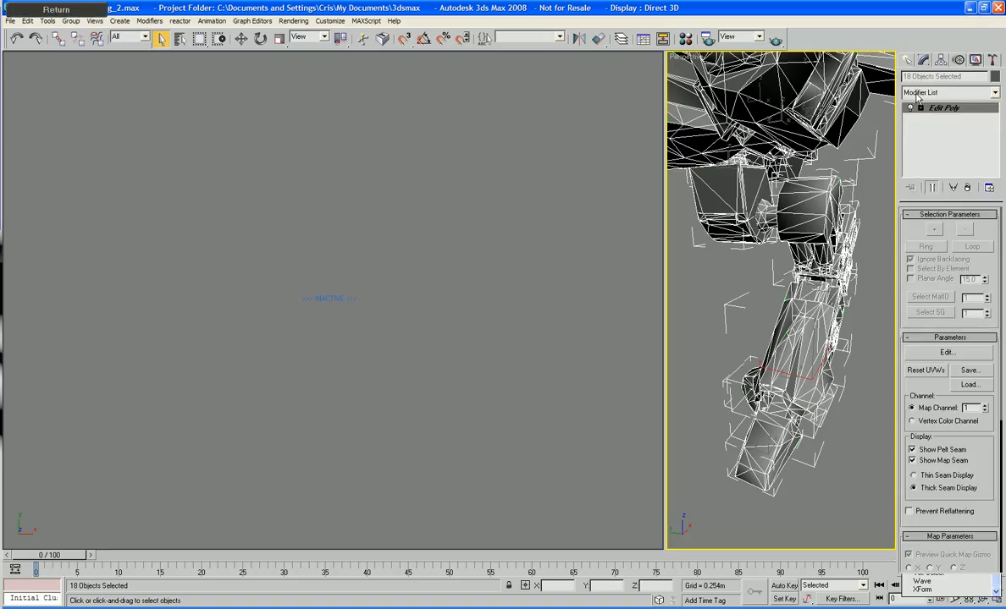
pyautogui.click(932, 119)
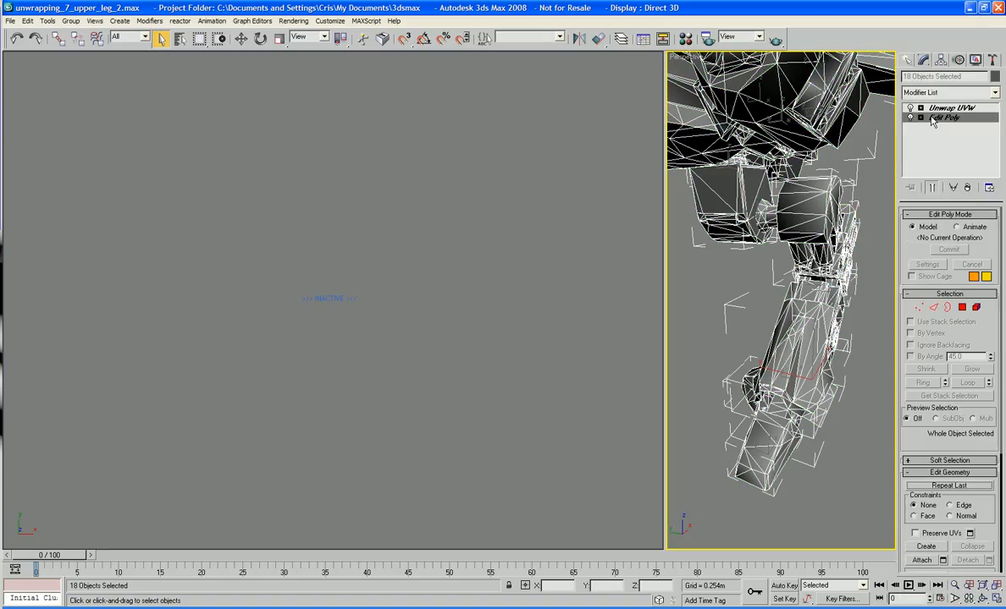
pyautogui.rightClick(932, 119)
pyautogui.click(856, 204)
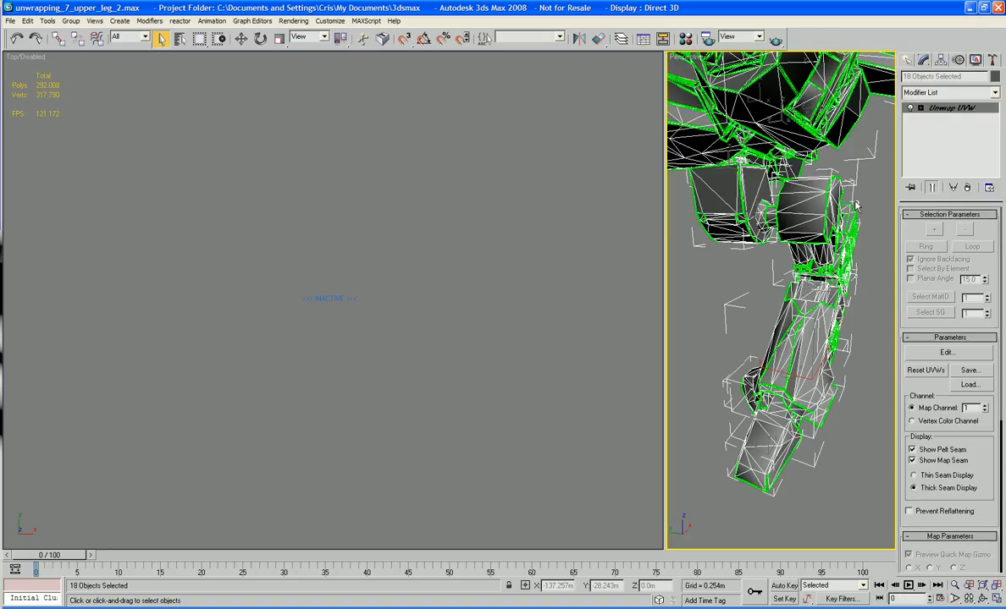
# - Clear the whole-model selection, select only the leg and hip parts, and frame them in the perspective view
pyautogui.moveTo(856, 159); pyautogui.dragTo(865, 196, button='middle')
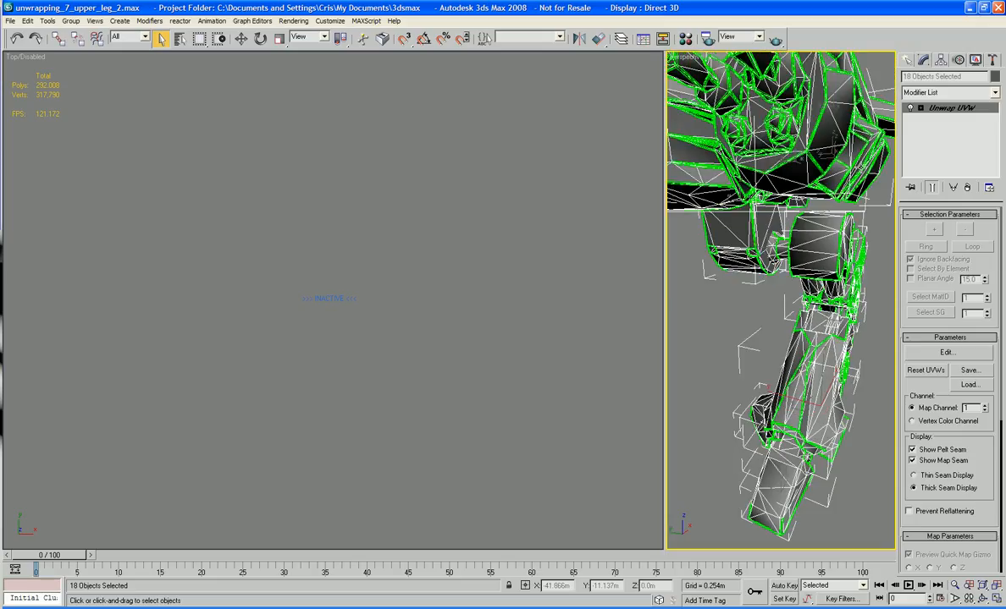
pyautogui.keyDown('alt'); pyautogui.moveTo(822, 242); pyautogui.dragTo(704, 239, button='middle'); pyautogui.keyUp('alt')
pyautogui.click(756, 258)
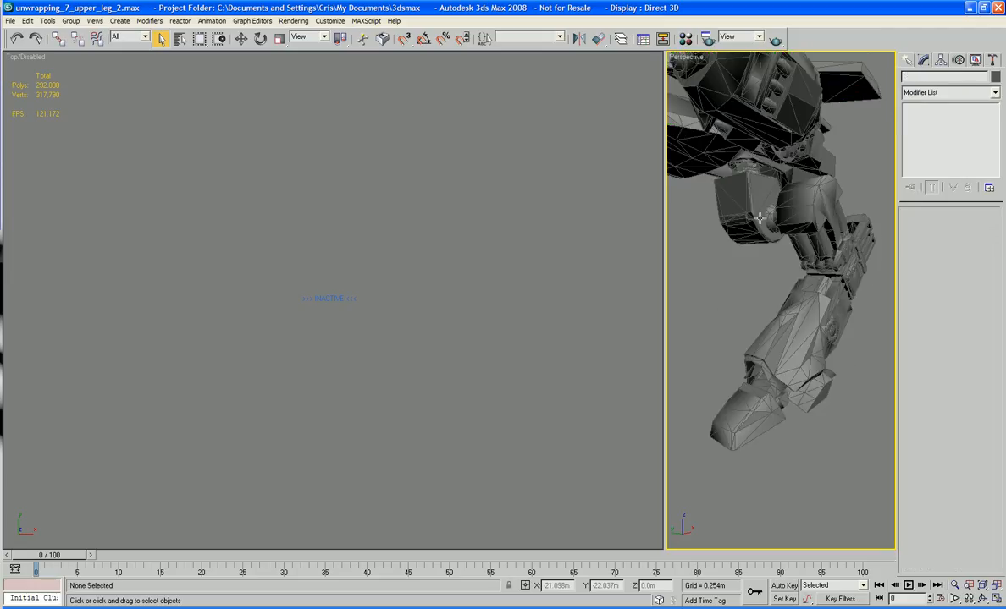
pyautogui.click(734, 225)
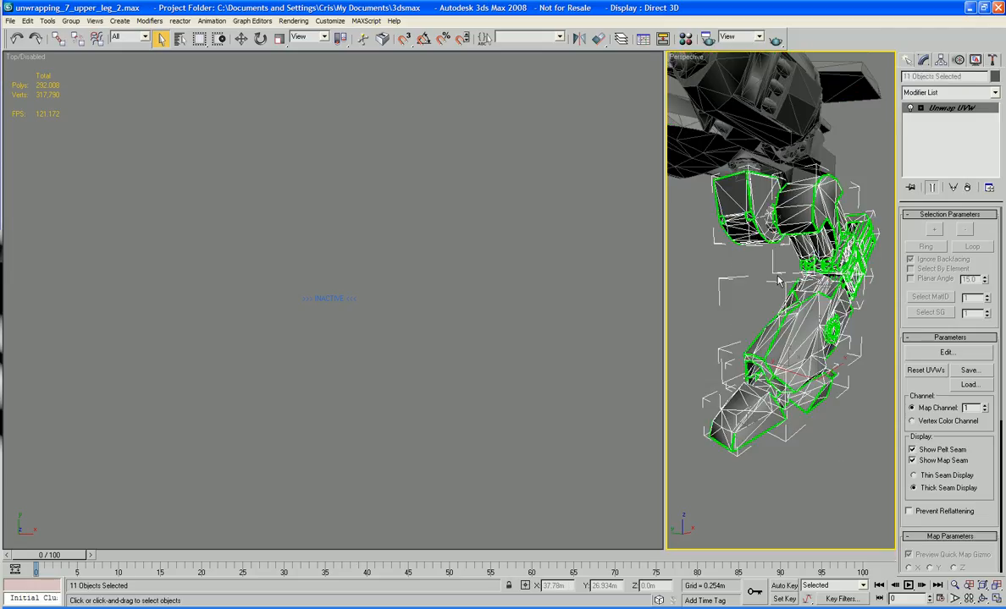
pyautogui.keyDown('alt'); pyautogui.moveTo(725, 257); pyautogui.dragTo(770, 281, button='middle'); pyautogui.keyUp('alt')
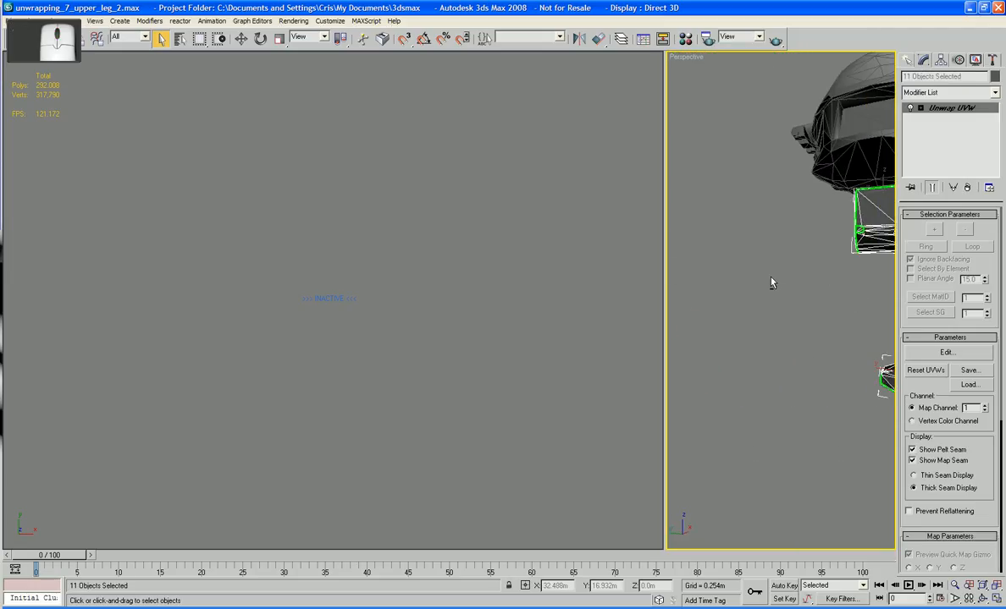
pyautogui.press('z')
pyautogui.keyDown('alt'); pyautogui.moveTo(899, 275); pyautogui.dragTo(888, 332, button='middle'); pyautogui.keyUp('alt')
# - Open the UV editor for the selected leg and hip parts and hide the checker background
pyautogui.click(951, 354)
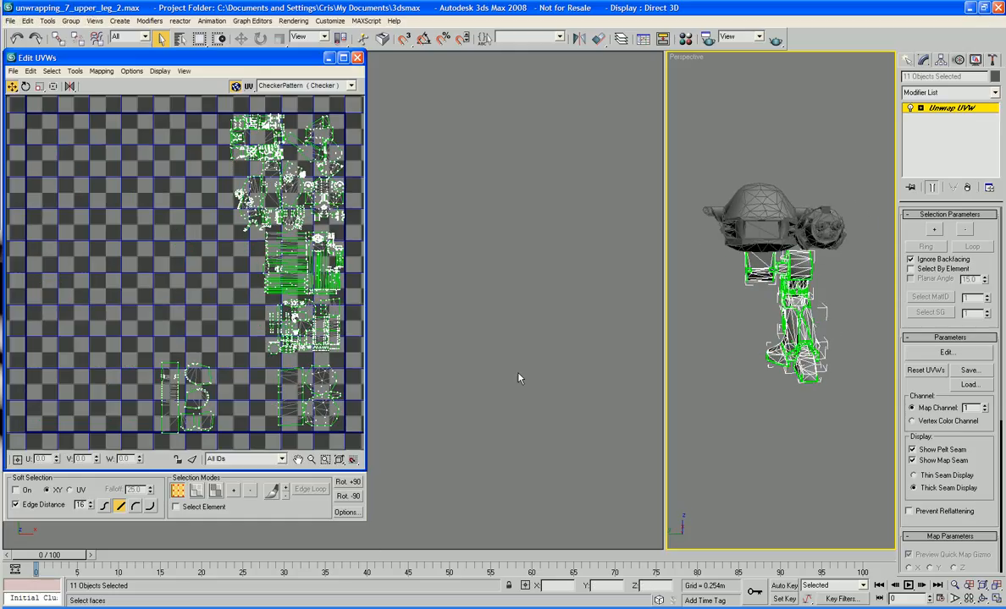
pyautogui.click(237, 90)
# - Move the hips' UV shells beside the other shells along the UV square's lower edge, deselect them and leave the Unwrap UVW sub-object level
pyautogui.moveTo(265, 303); pyautogui.dragTo(248, 280, button='middle')
pyautogui.moveTo(125, 298); pyautogui.dragTo(255, 403)
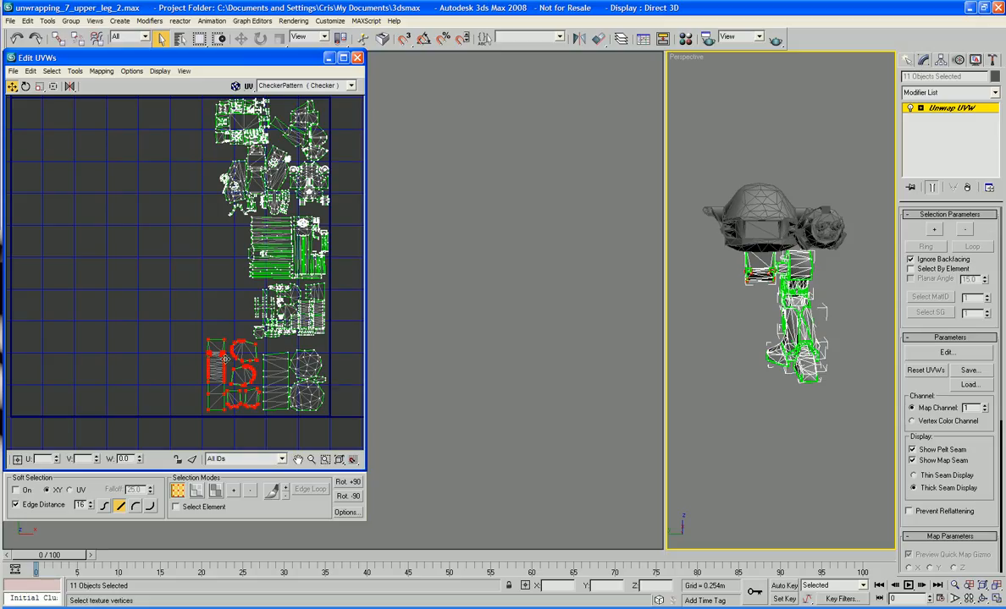
pyautogui.click(212, 307)
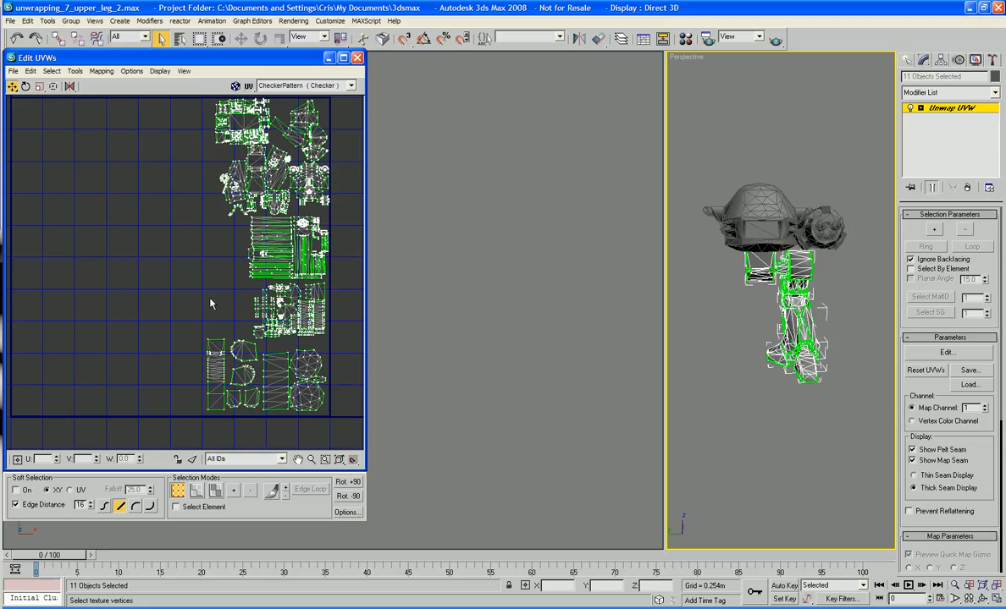
pyautogui.moveTo(405, 288); pyautogui.dragTo(420, 309, button='middle')
pyautogui.click(213, 263)
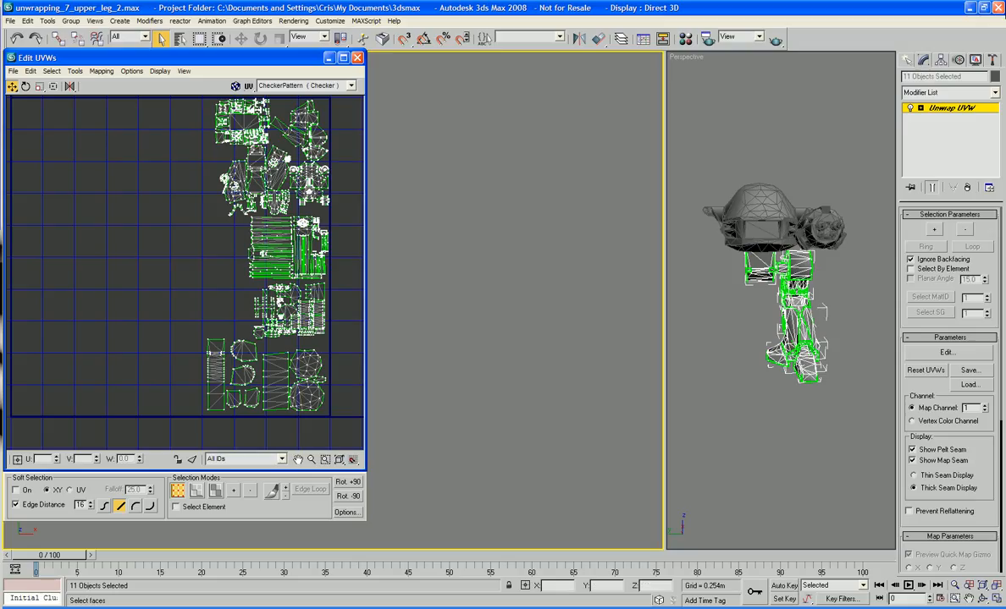
pyautogui.click(946, 115)
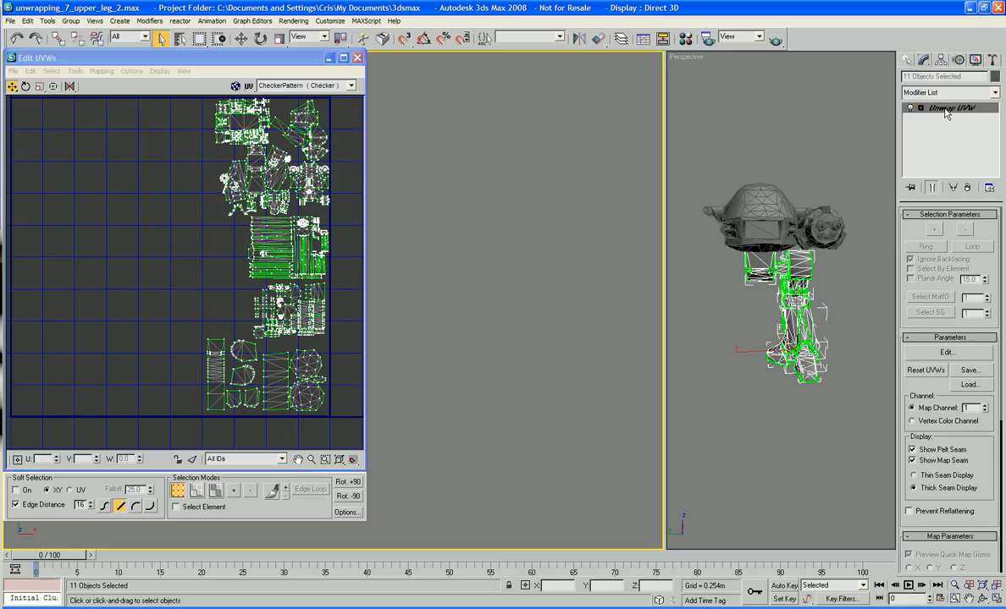